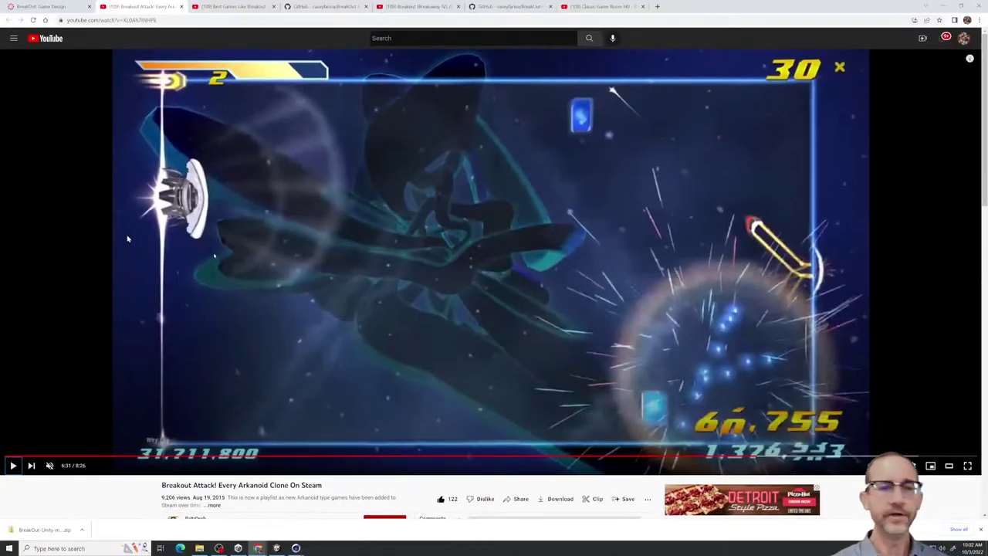
# Play the Breakout Attack video until about 7:07, pause it, and circle the robot figure nearer the blue explosion on the enlarged frame
pyautogui.click(13, 466)
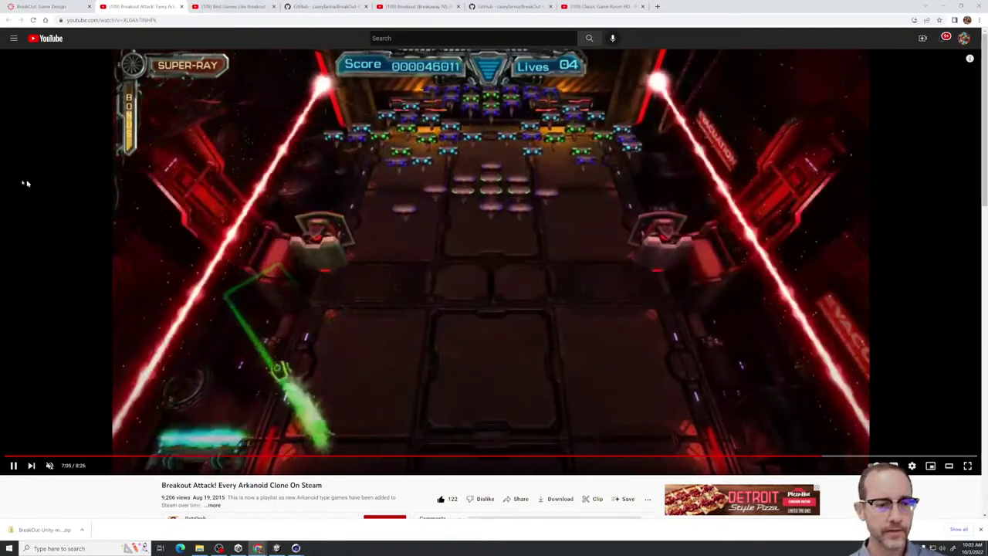
pyautogui.click(14, 466)
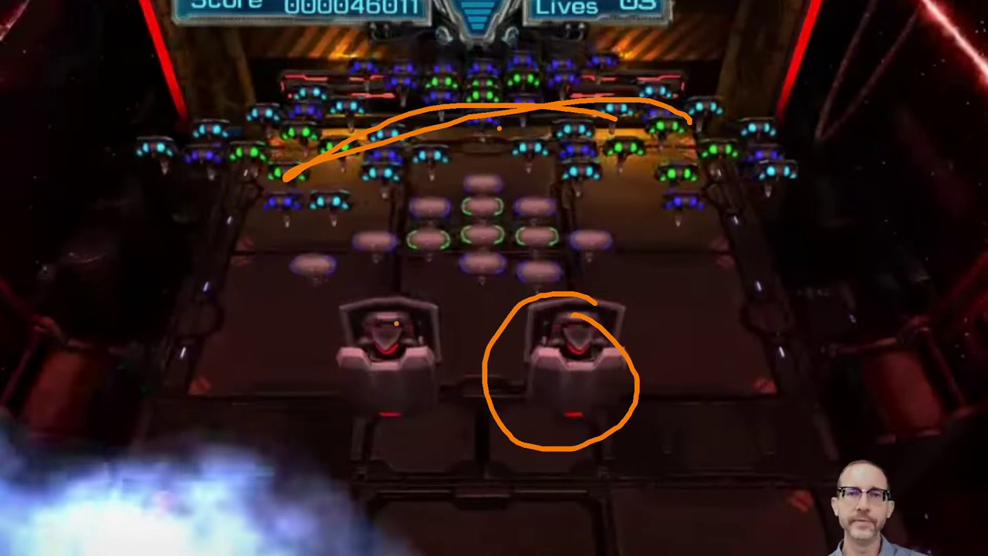
pyautogui.moveTo(418, 301)
pyautogui.mouseDown()
pyautogui.moveTo(345, 281)
pyautogui.moveTo(352, 404)
pyautogui.moveTo(430, 353)
pyautogui.moveTo(434, 306)
pyautogui.moveTo(400, 299)
pyautogui.mouseUp()
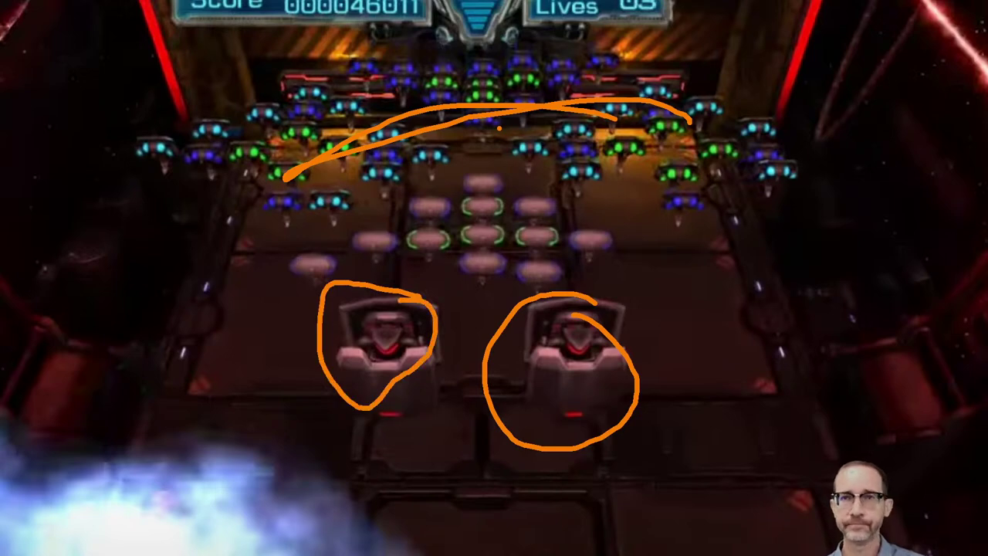
pyautogui.press('Escape')
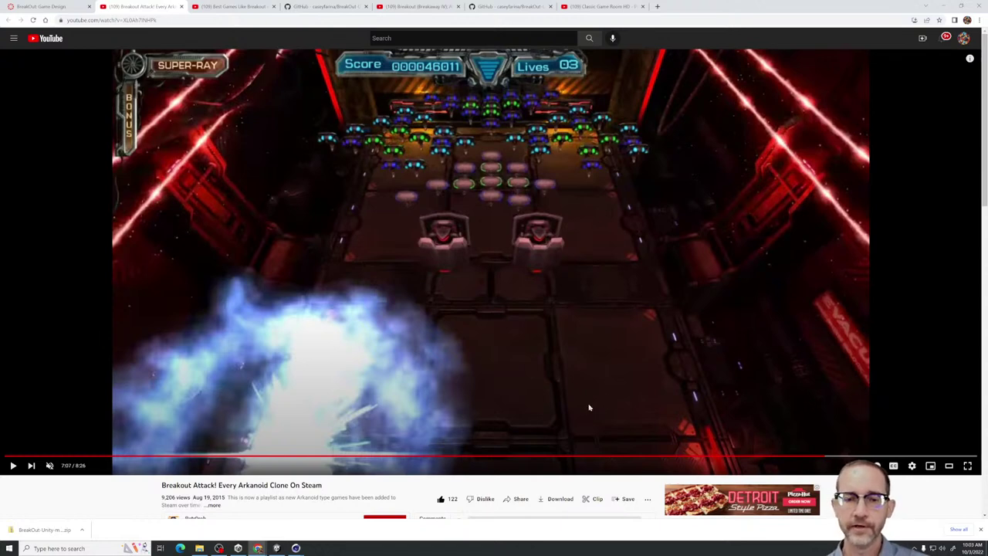
# Enlarge the paused frame and sketch two horizontal paddle lines on the floor area below the two robot figures
pyautogui.hotkey('ctrl', '1')
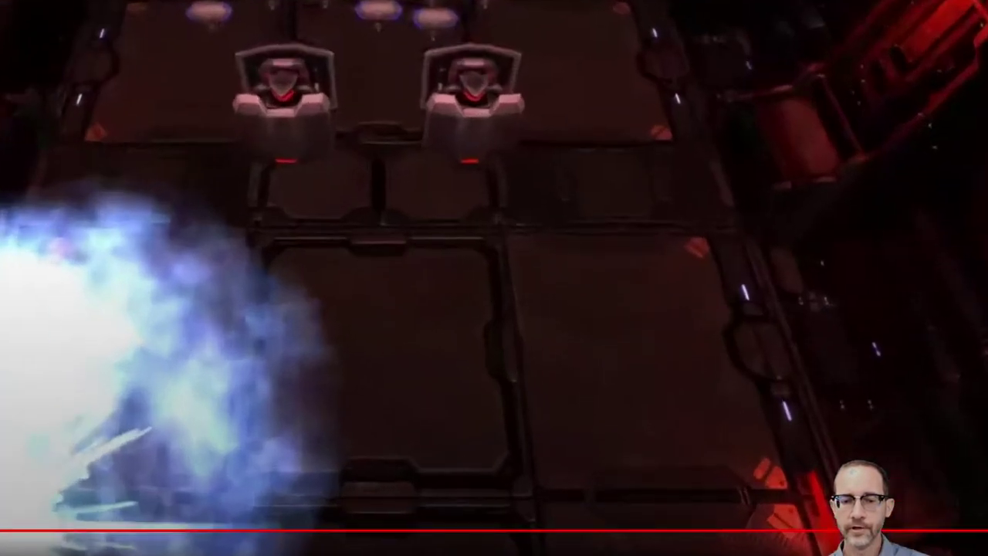
pyautogui.moveTo(610, 370)
pyautogui.mouseDown()
pyautogui.moveTo(553, 369)
pyautogui.moveTo(684, 371)
pyautogui.moveTo(540, 371)
pyautogui.mouseUp()
pyautogui.moveTo(354, 461)
pyautogui.mouseDown()
pyautogui.moveTo(382, 460)
pyautogui.moveTo(321, 462)
pyautogui.mouseUp()
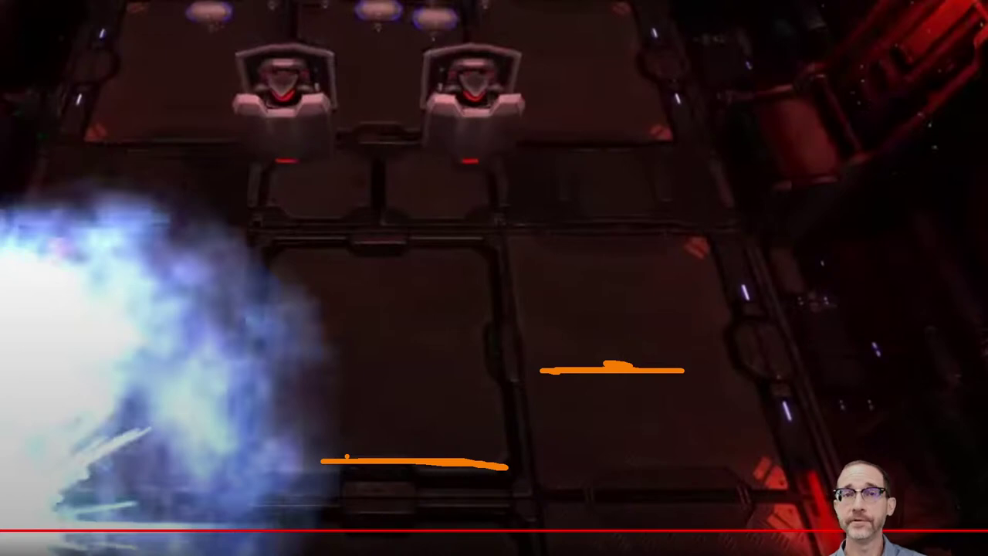
pyautogui.press('Escape')
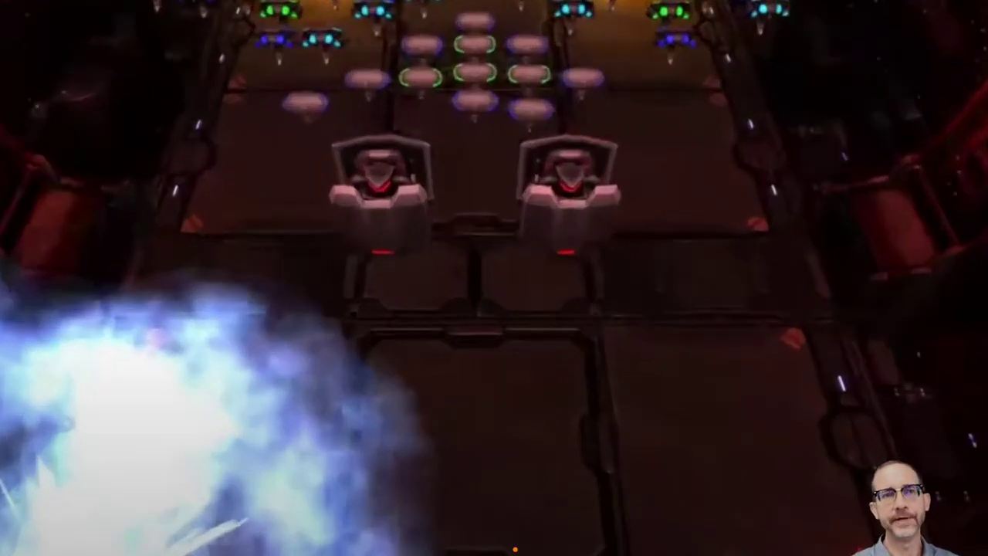
# Scribble a horizontal paddle line above the blue explosion and sketch a looping bouncing path across it
pyautogui.moveTo(165, 305); pyautogui.dragTo(11, 321)
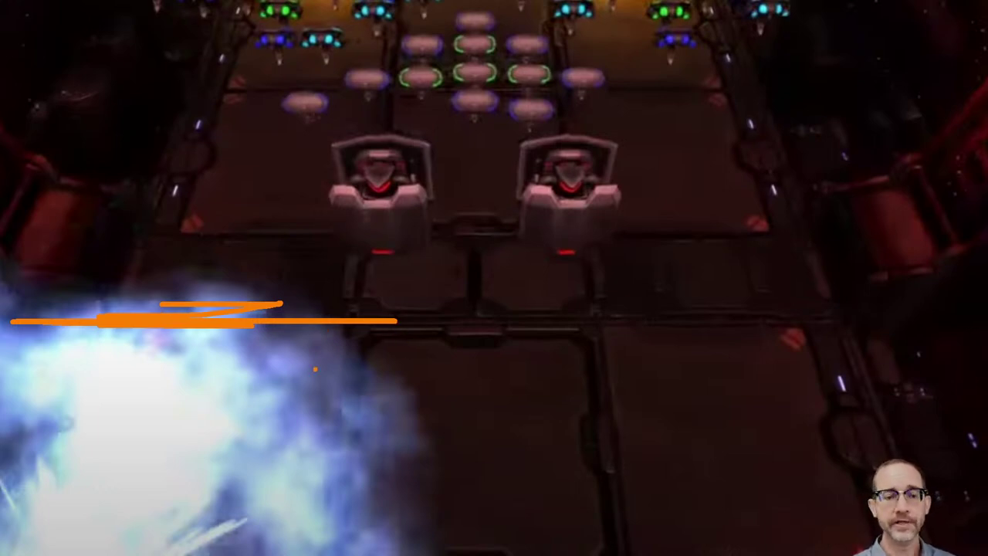
pyautogui.moveTo(214, 340)
pyautogui.mouseDown()
pyautogui.moveTo(91, 460)
pyautogui.moveTo(407, 548)
pyautogui.moveTo(94, 553)
pyautogui.moveTo(52, 462)
pyautogui.moveTo(374, 457)
pyautogui.mouseUp()
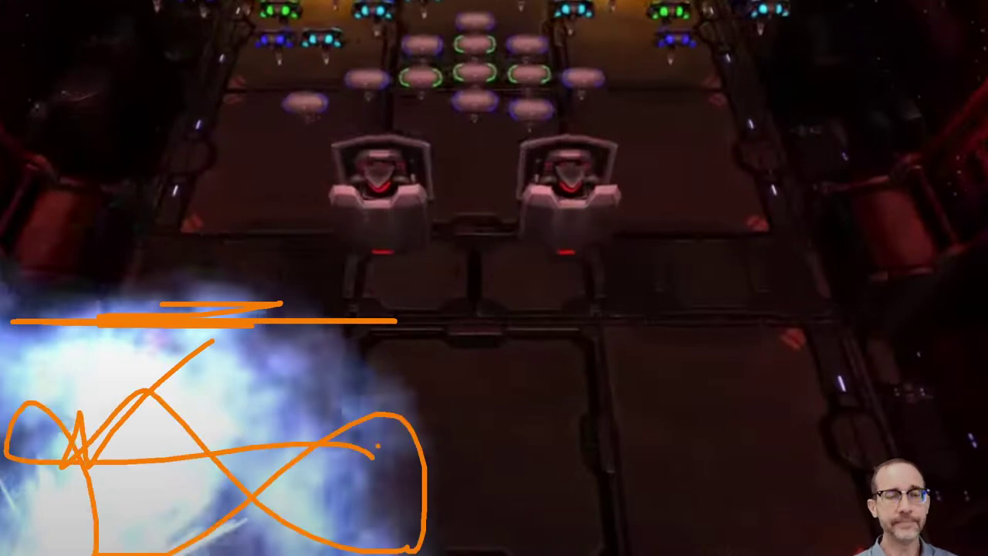
pyautogui.press('Escape')
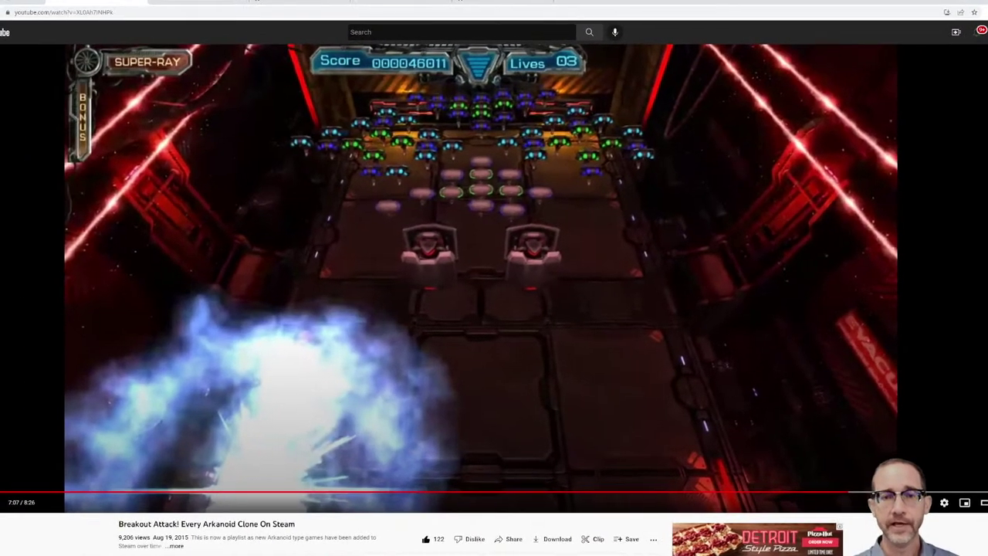
# Enlarge the paused frame and sketch a ball path rebounding from the upper enemies, plus arrow strokes near the paddle area
pyautogui.hotkey('ctrl', '1')
pyautogui.moveTo(596, 98)
pyautogui.mouseDown()
pyautogui.moveTo(592, 110)
pyautogui.moveTo(600, 89)
pyautogui.mouseUp()
pyautogui.moveTo(778, 526)
pyautogui.mouseDown()
pyautogui.moveTo(688, 270)
pyautogui.moveTo(606, 110)
pyautogui.moveTo(641, 138)
pyautogui.moveTo(603, 111)
pyautogui.moveTo(539, 257)
pyautogui.moveTo(453, 392)
pyautogui.moveTo(393, 396)
pyautogui.moveTo(503, 421)
pyautogui.mouseUp()
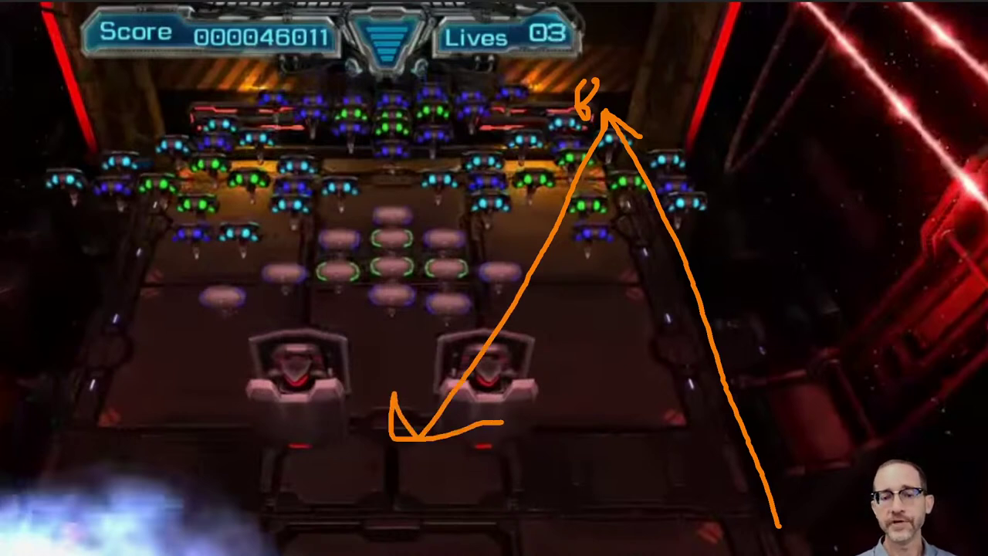
pyautogui.moveTo(645, 426); pyautogui.dragTo(737, 415)
pyautogui.moveTo(281, 522); pyautogui.dragTo(435, 521)
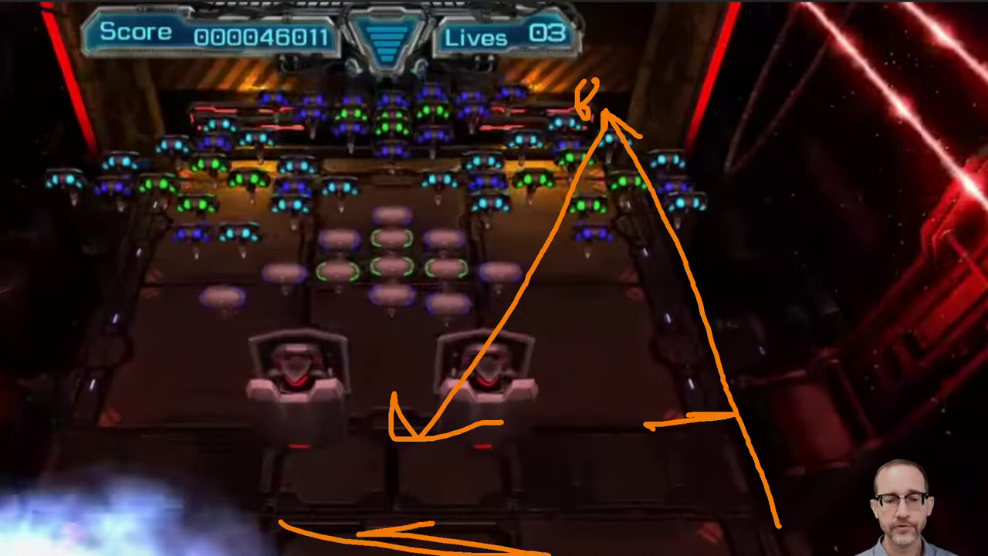
pyautogui.press('Escape')
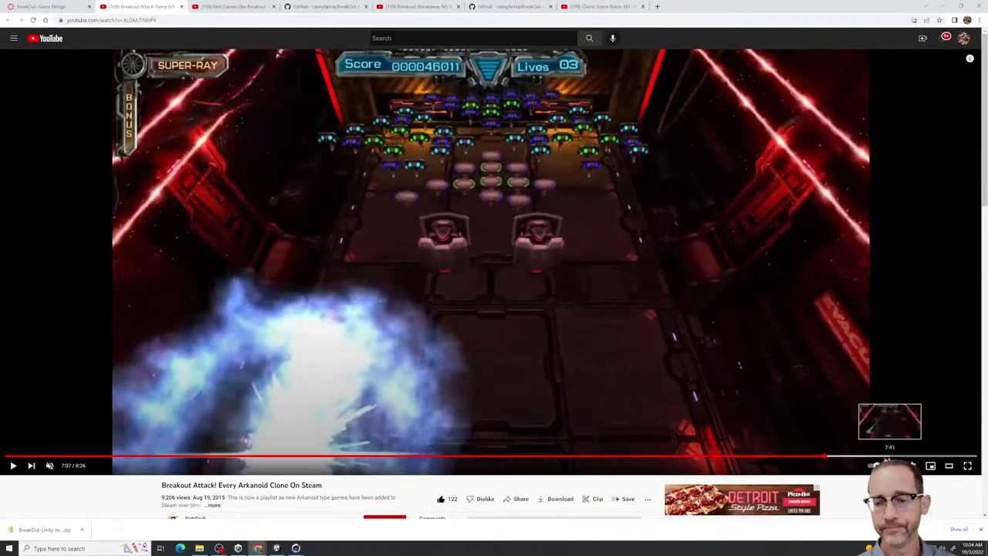
# Skip through the remaining part of the Breakout Attack video from about 7:35 past 8:00
pyautogui.click(881, 456)
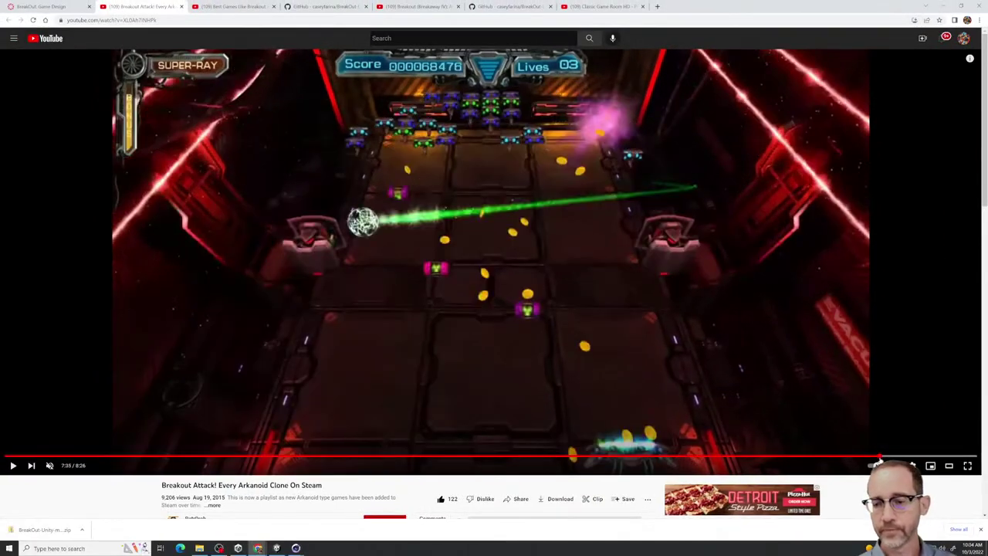
pyautogui.click(899, 456)
pyautogui.click(926, 456)
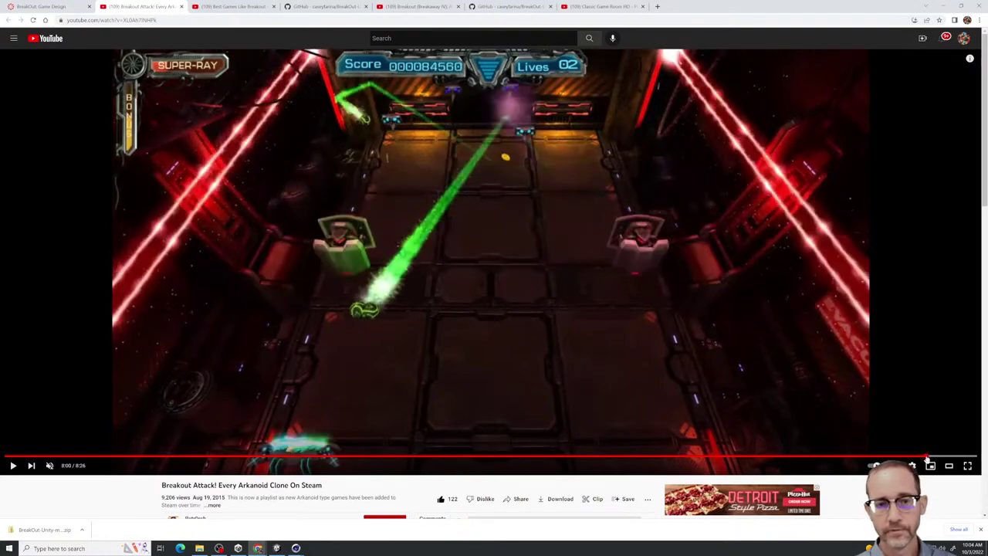
pyautogui.click(940, 456)
pyautogui.click(950, 456)
pyautogui.moveTo(951, 456); pyautogui.dragTo(39, 467)
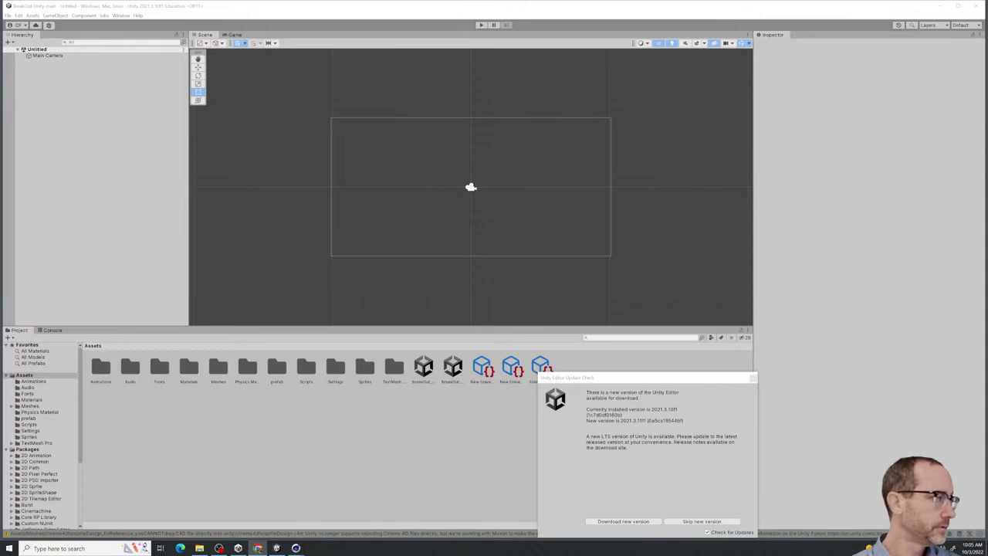
# Close the Breakout Attack and Best Games Like Breakout videos in the browser, and switch back to Unity
pyautogui.hotkey('alt', 'Tab')
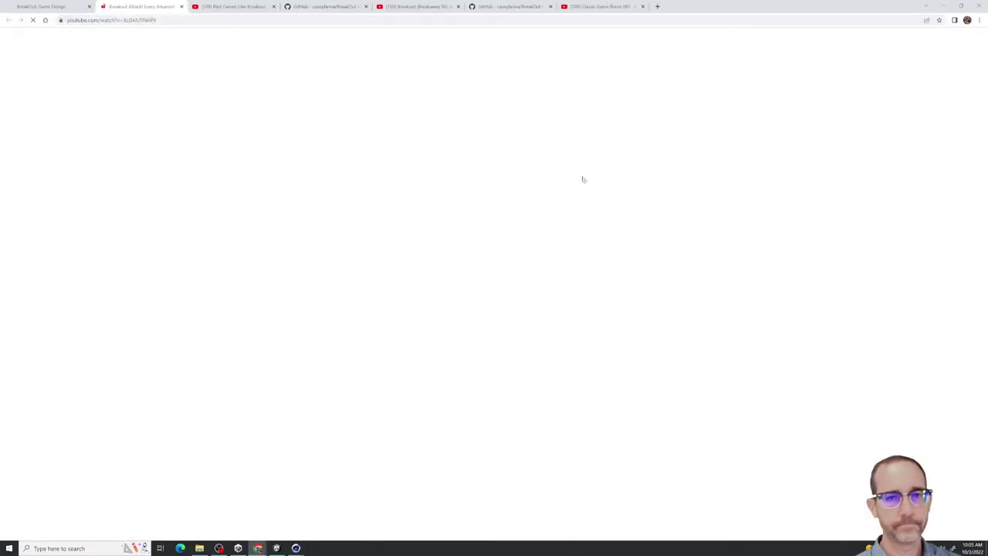
pyautogui.hotkey('ctrl', 'w')
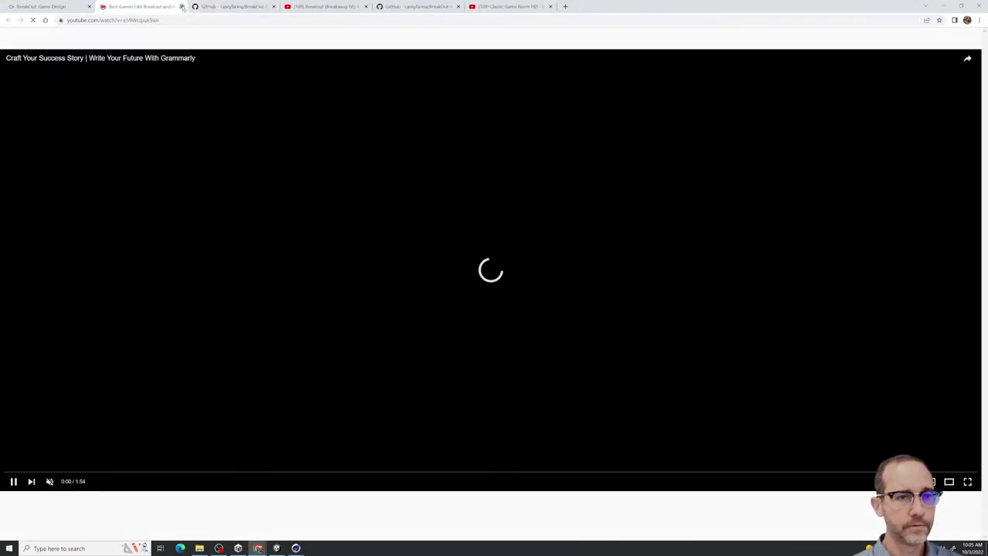
pyautogui.hotkey('ctrl', 'w')
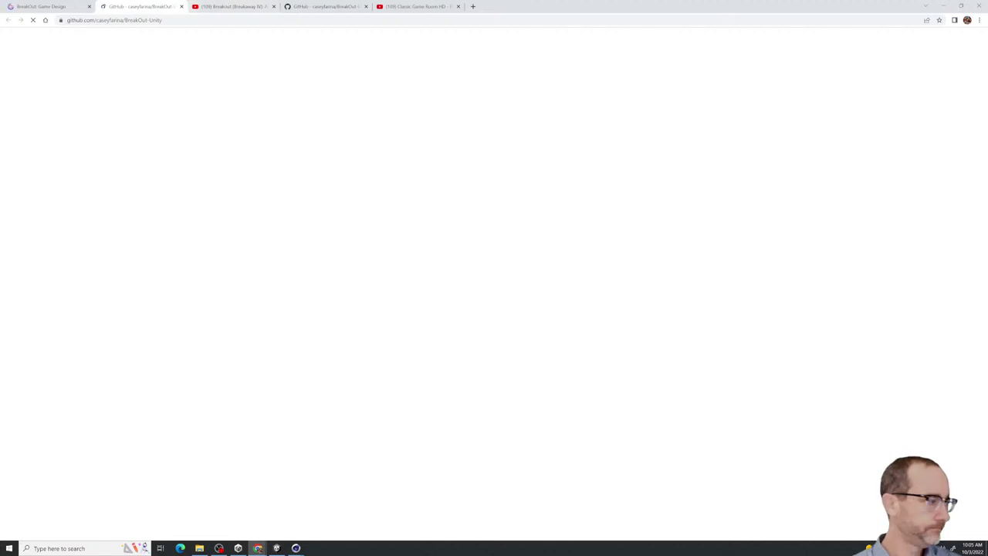
pyautogui.hotkey('alt', 'Tab')
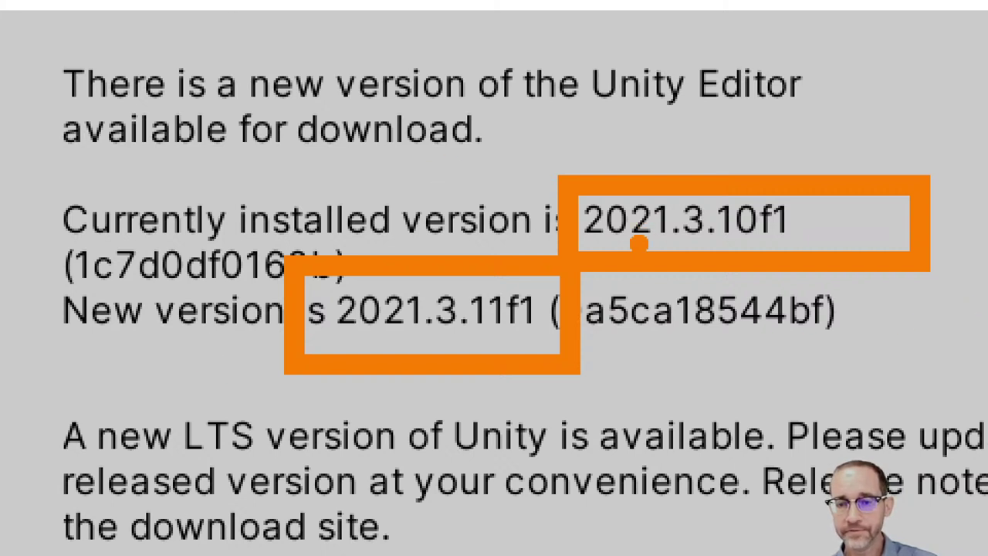
# Mark the version-number parts in the Unity Editor update notice with strokes, and skip the new version
pyautogui.moveTo(643, 243); pyautogui.dragTo(641, 344)
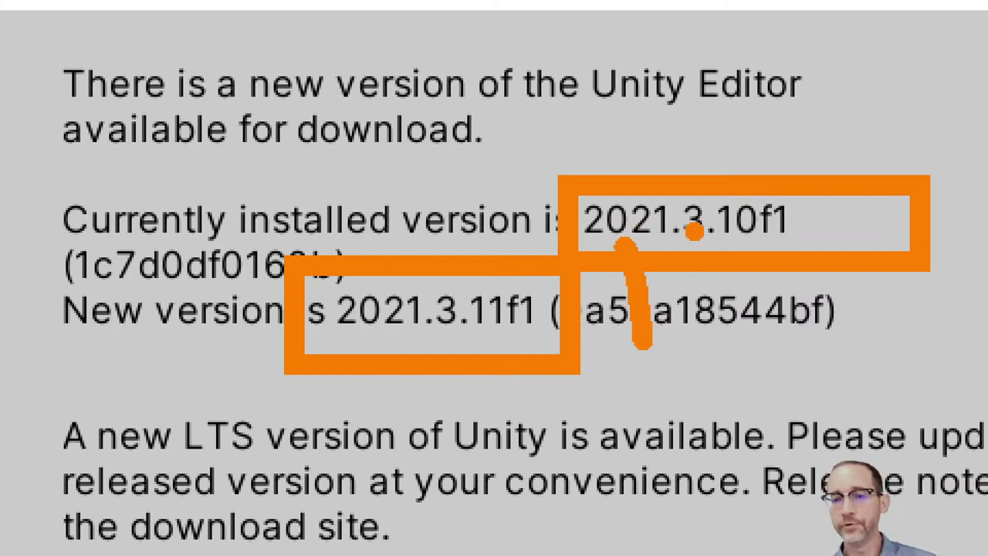
pyautogui.moveTo(697, 250); pyautogui.dragTo(713, 397)
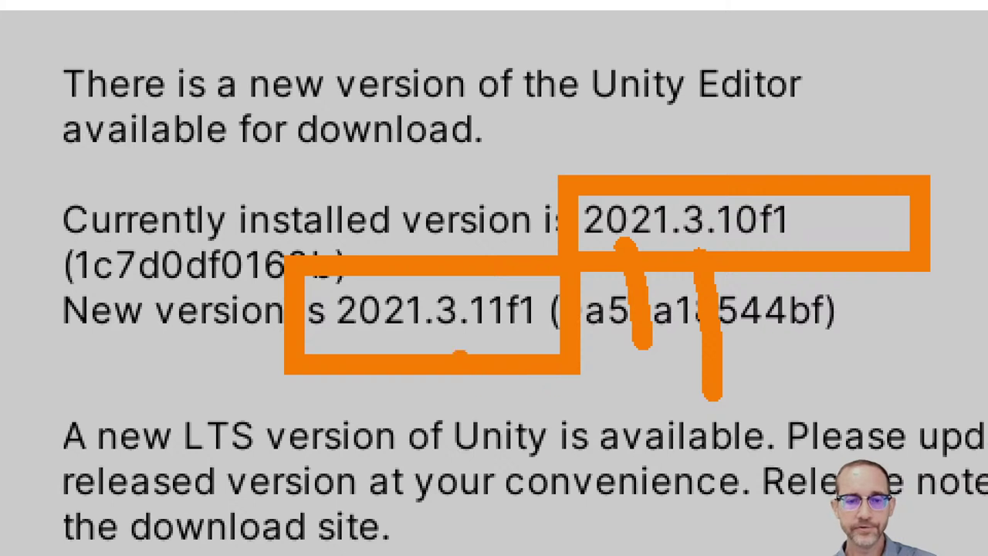
pyautogui.moveTo(451, 337); pyautogui.dragTo(463, 409)
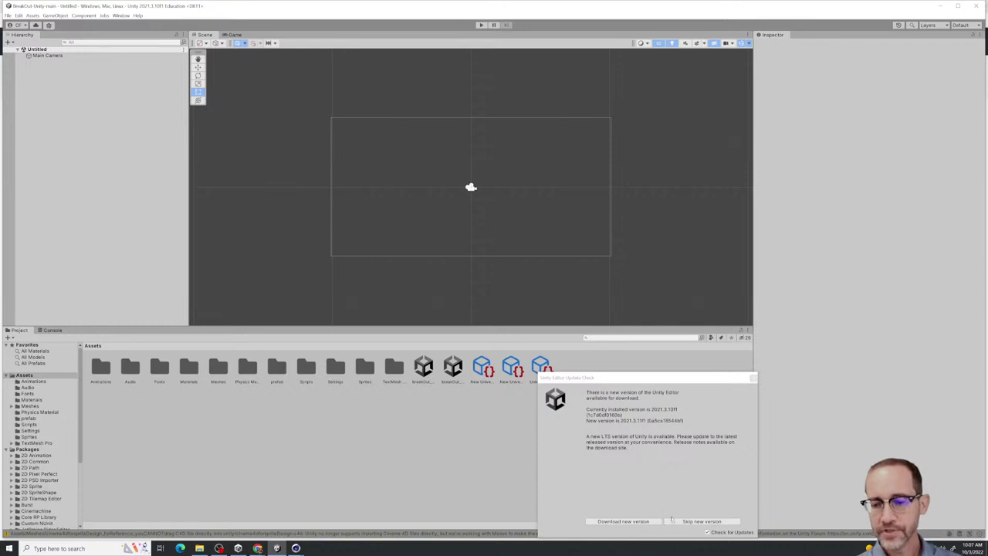
pyautogui.click(673, 521)
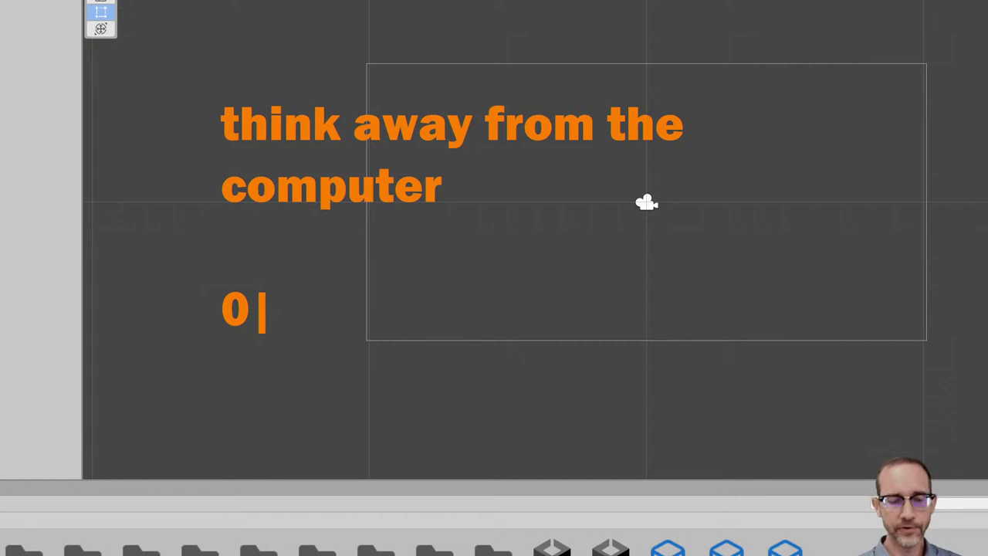
# Erase the whole annotation text "think away from the computer" over the scene view
pyautogui.press('BackSpace')
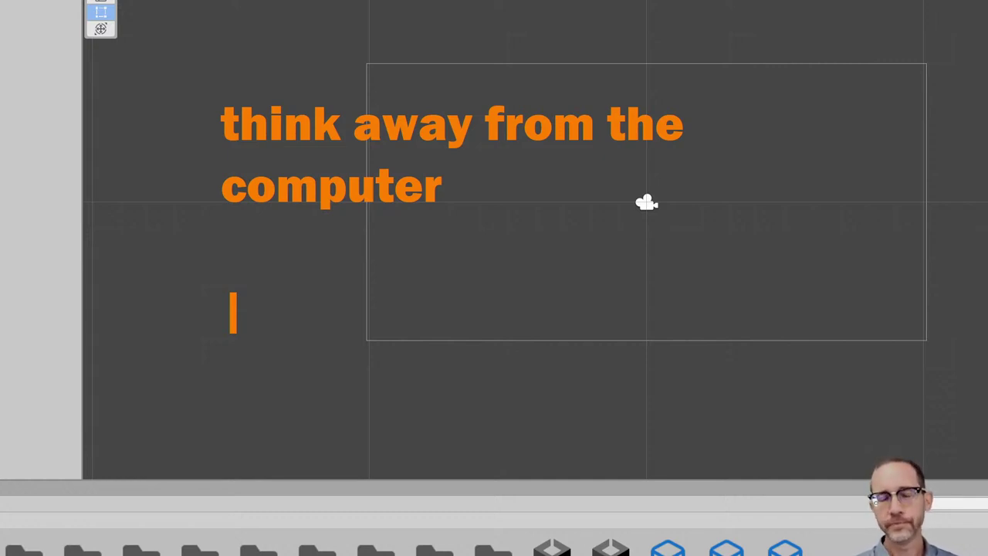
pyautogui.press('BackSpace')
pyautogui.press('BackSpace')
pyautogui.press('BackSpace')
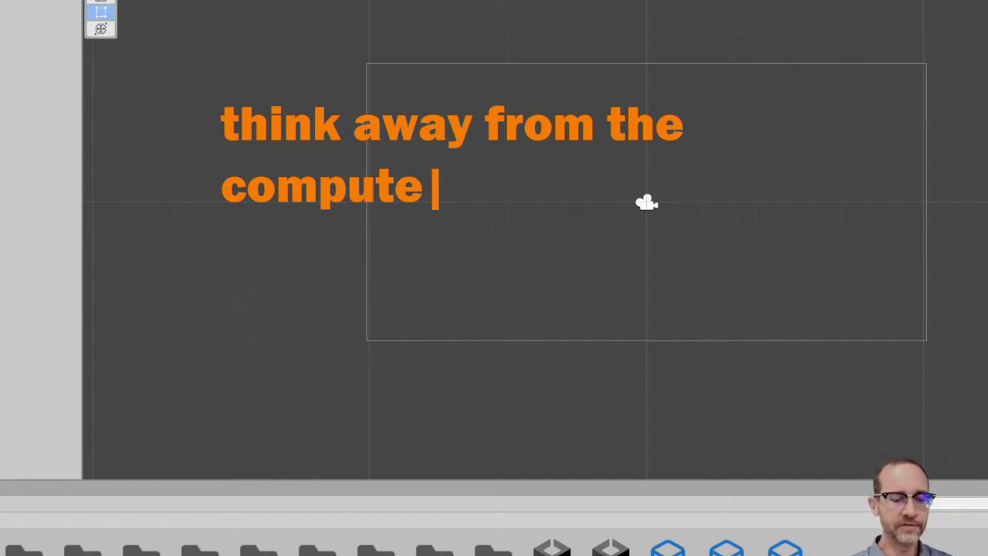
pyautogui.write('R')
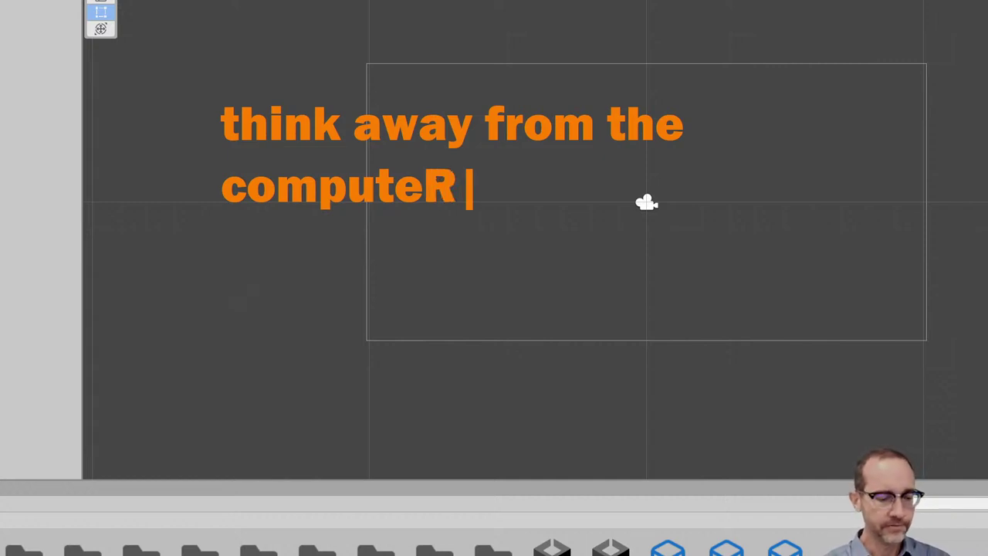
pyautogui.press('BackSpace')
pyautogui.press('BackSpace')
pyautogui.press('BackSpace')
pyautogui.press('BackSpace')
pyautogui.press('BackSpace')
pyautogui.press('BackSpace')
pyautogui.press('BackSpace')
pyautogui.press('BackSpace')
pyautogui.press('BackSpace')
pyautogui.press('BackSpace')
pyautogui.press('BackSpace')
pyautogui.press('BackSpace')
pyautogui.press('BackSpace')
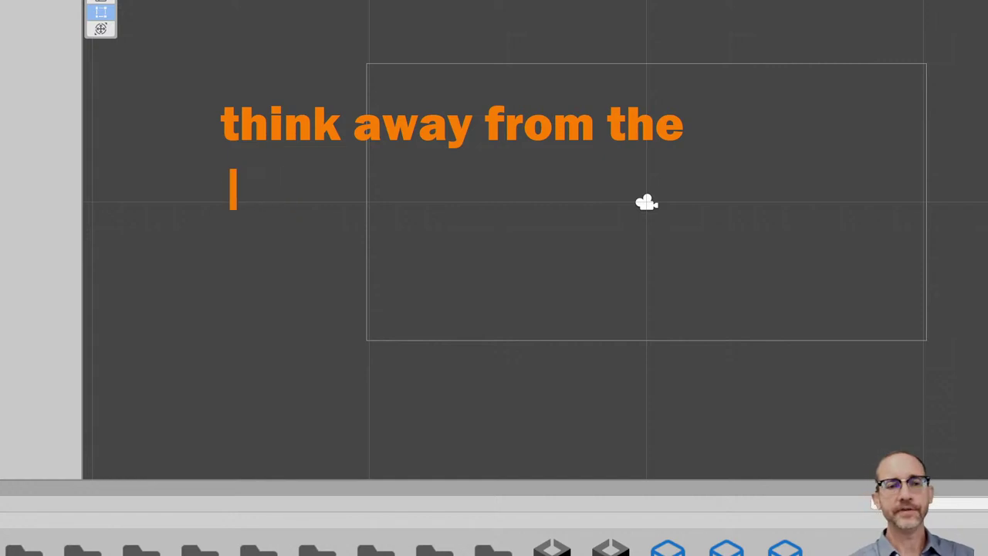
pyautogui.press('BackSpace')
pyautogui.press('BackSpace')
pyautogui.press('BackSpace')
pyautogui.press('BackSpace')
pyautogui.press('BackSpace')
pyautogui.press('BackSpace')
pyautogui.press('BackSpace')
pyautogui.press('BackSpace')
pyautogui.press('BackSpace')
pyautogui.press('BackSpace')
pyautogui.press('BackSpace')
pyautogui.press('BackSpace')
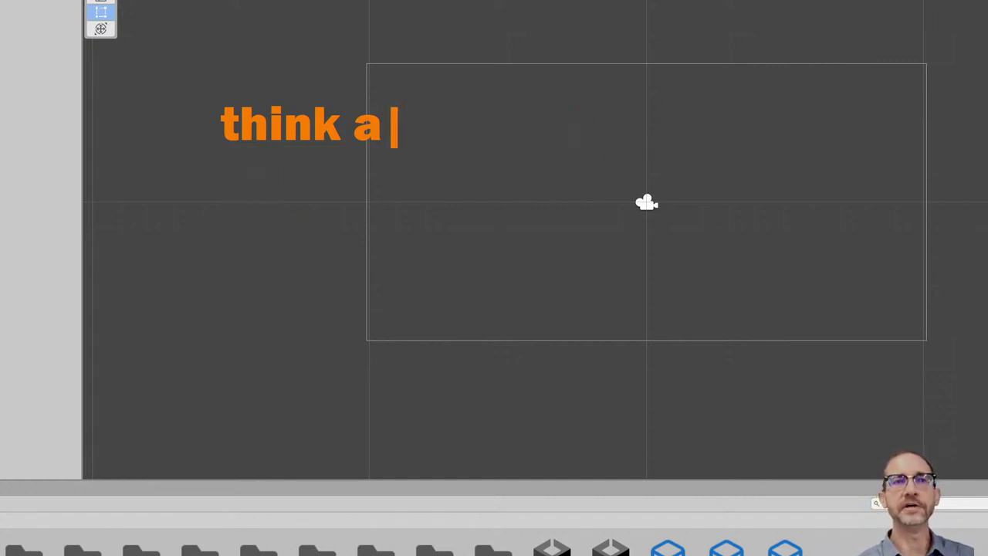
pyautogui.press('BackSpace')
pyautogui.press('BackSpace')
pyautogui.press('BackSpace')
pyautogui.press('BackSpace')
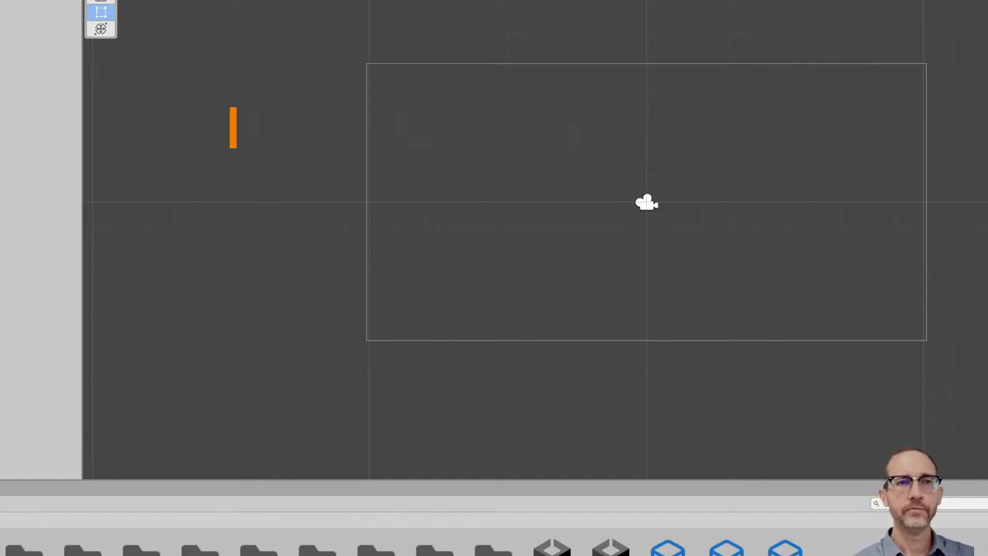
# Write the annotation "100 % ideation" over the empty scene view
pyautogui.write('100 ')
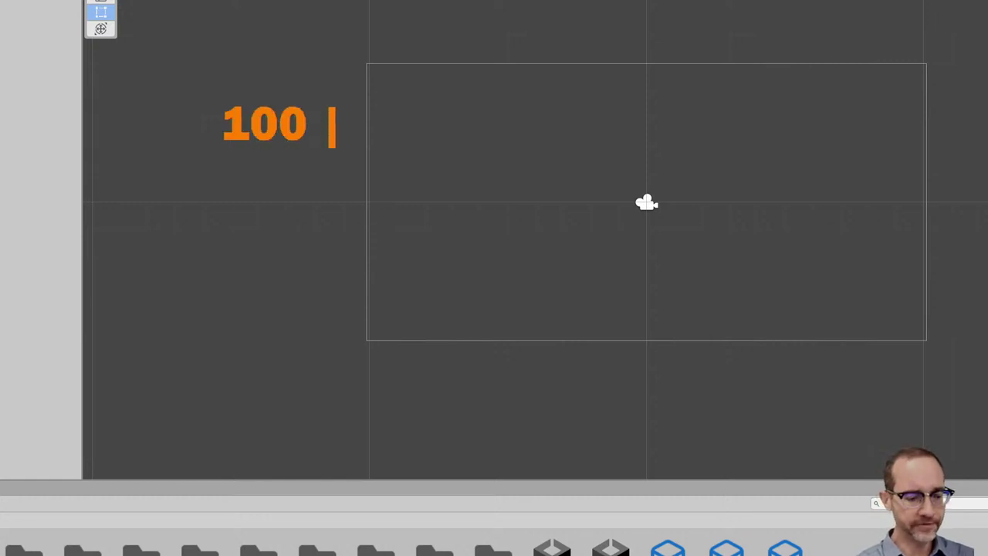
pyautogui.write('% ')
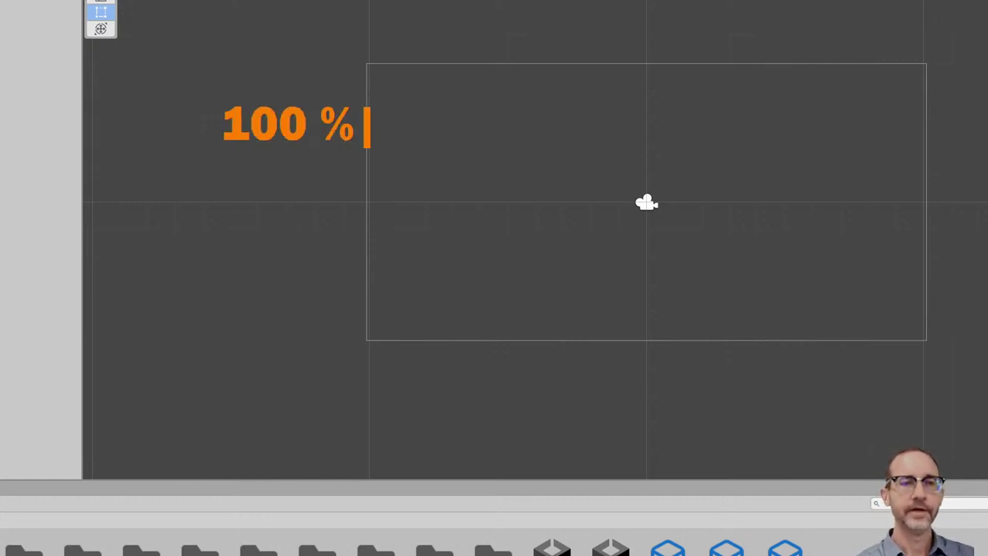
pyautogui.write('0')
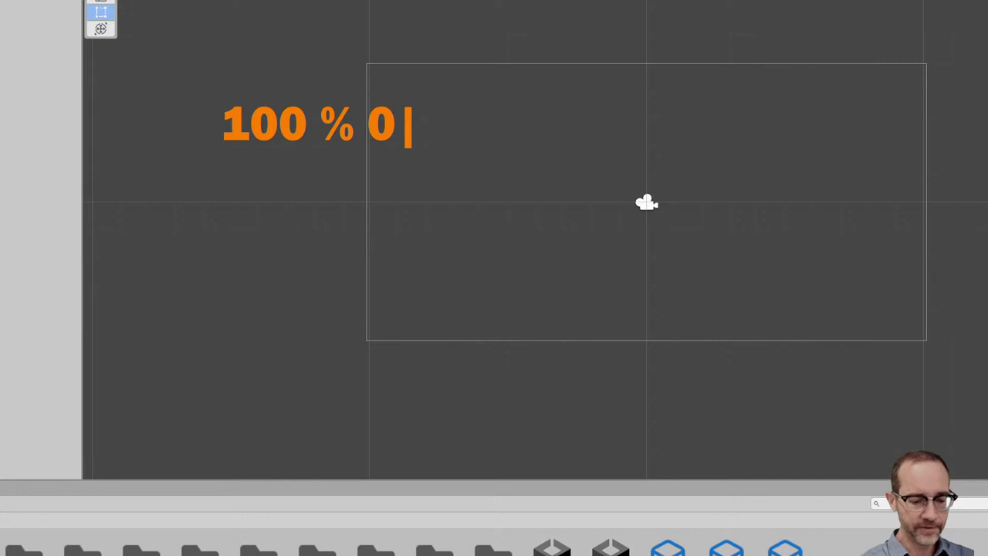
pyautogui.write('%')
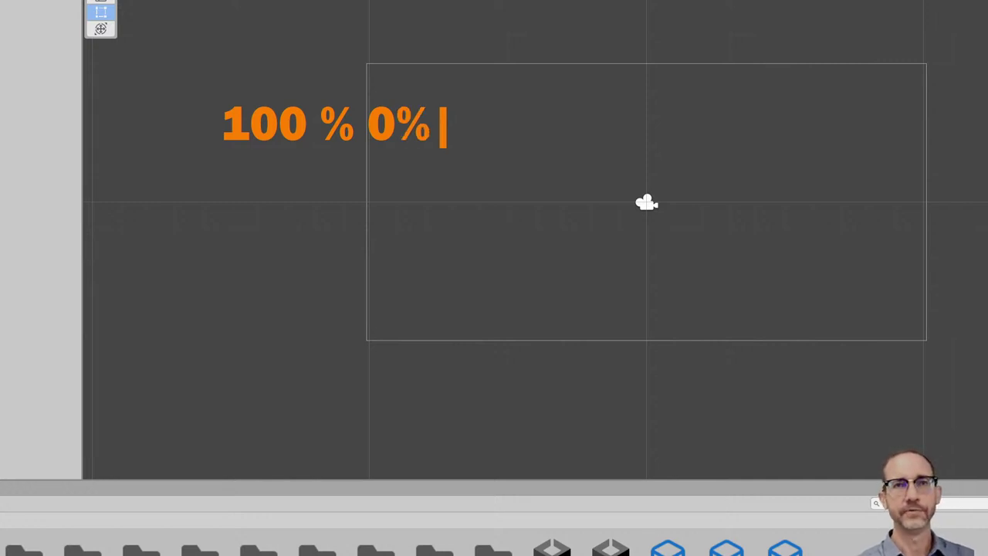
pyautogui.press('BackSpace')
pyautogui.press('BackSpace')
pyautogui.write('id')
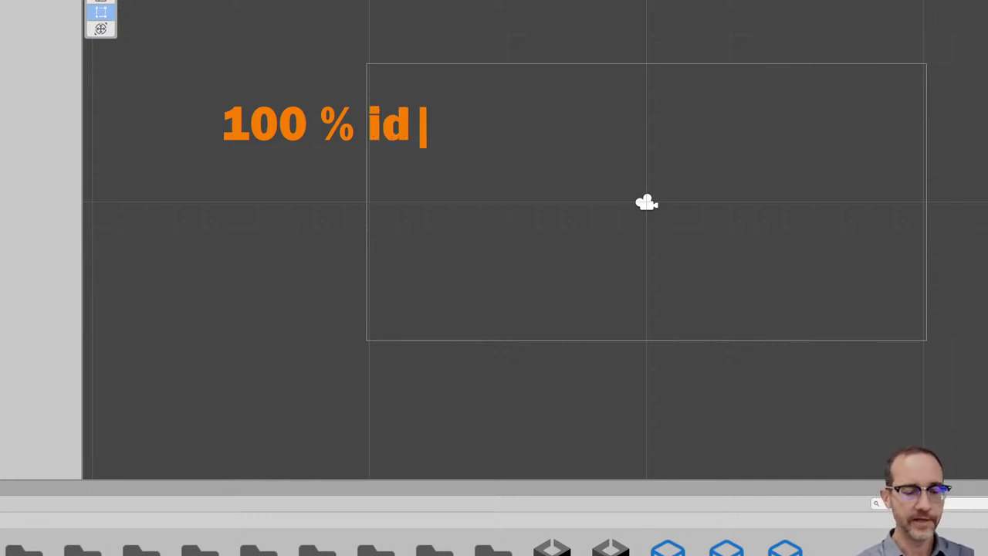
pyautogui.write('eation')
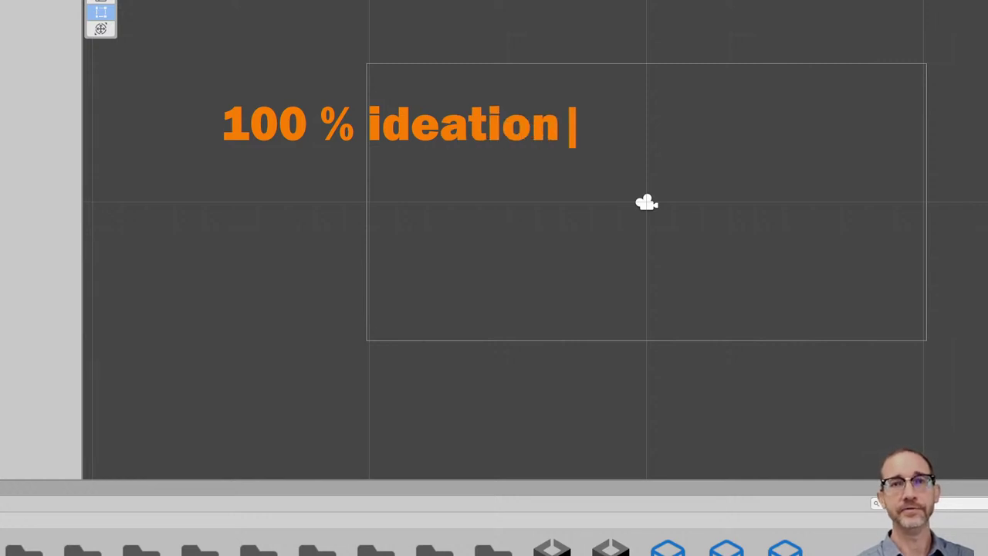
# Erase the annotation text "100 % ideation" from the scene view
pyautogui.press('BackSpace')
pyautogui.press('BackSpace')
pyautogui.press('BackSpace')
pyautogui.press('BackSpace')
pyautogui.press('BackSpace')
pyautogui.press('BackSpace')
pyautogui.press('BackSpace')
pyautogui.press('BackSpace')
pyautogui.press('BackSpace')
pyautogui.press('BackSpace')
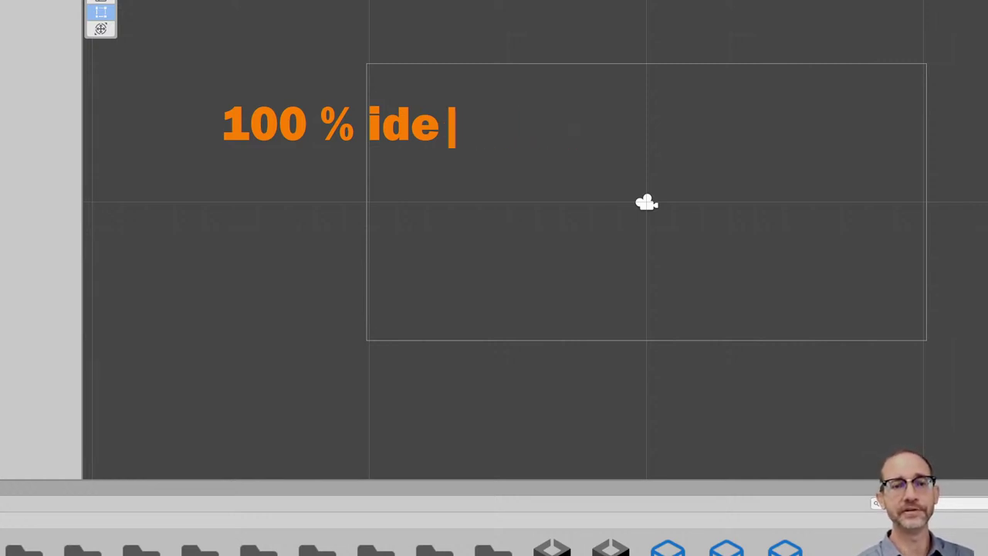
pyautogui.press('BackSpace')
pyautogui.press('BackSpace')
pyautogui.press('BackSpace')
pyautogui.press('BackSpace')
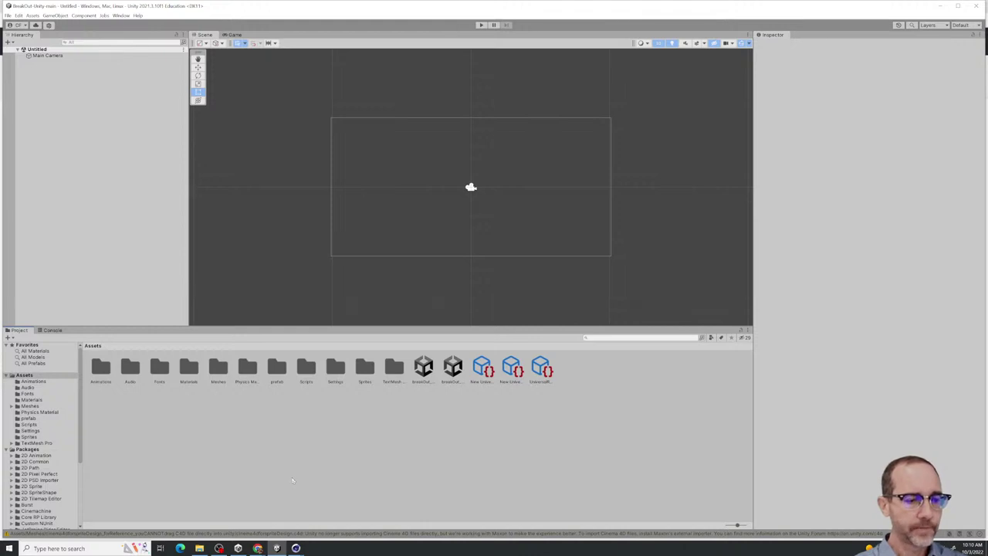
# Collapse the Packages group in the project browser, and check the Animations folder before returning to Assets
pyautogui.click(7, 450)
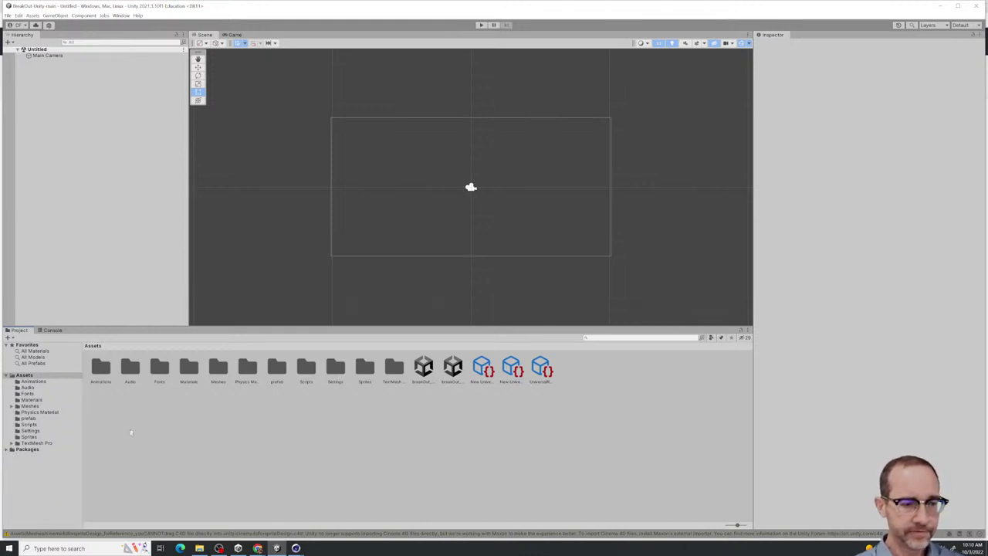
pyautogui.click(48, 381)
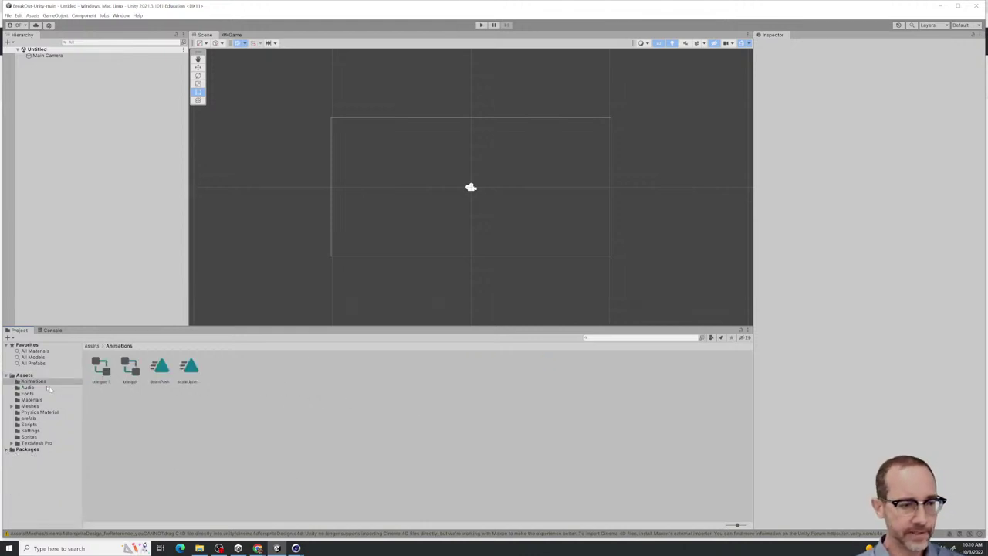
pyautogui.click(24, 375)
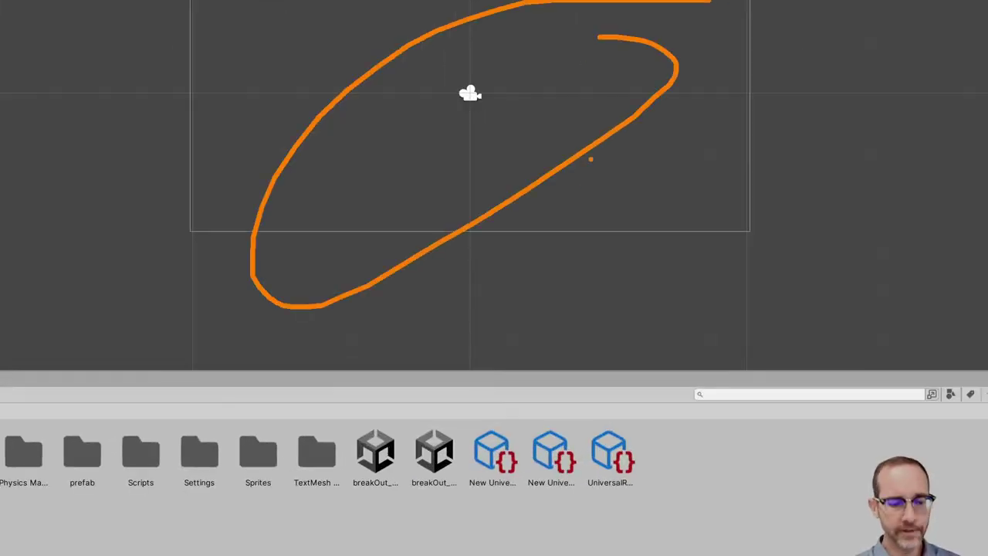
# Write the annotation "loaded the scene" over the scene view, and leave annotation mode
pyautogui.write('lo')
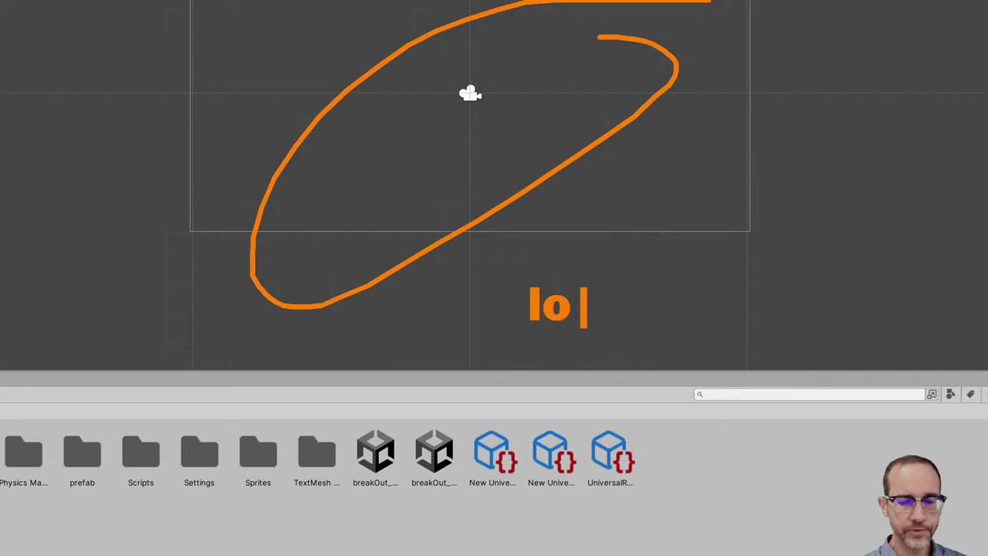
pyautogui.write('aded the scene')
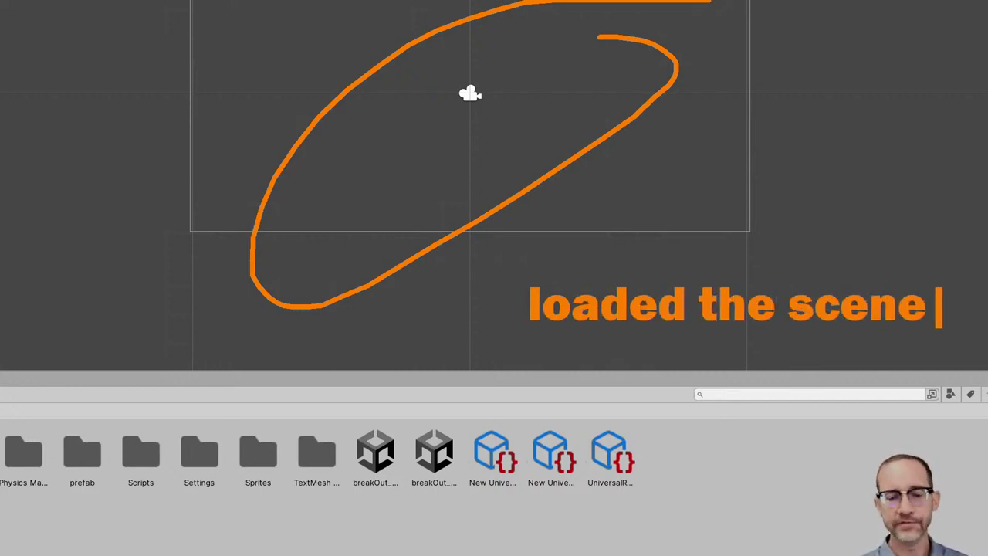
pyautogui.press('Escape')
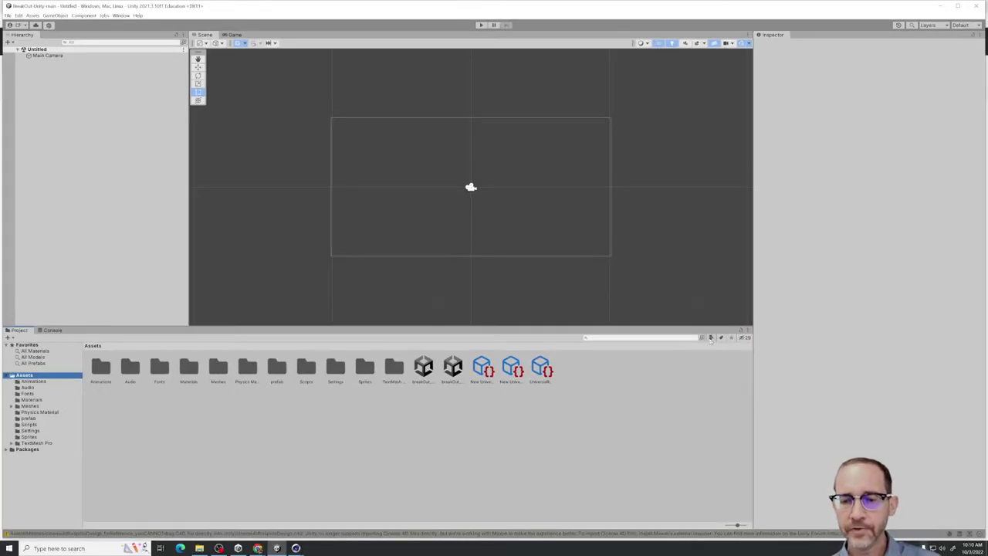
# Filter the project assets by type Scene in list form, and draw an annotation mark near the two scene names
pyautogui.click(711, 338)
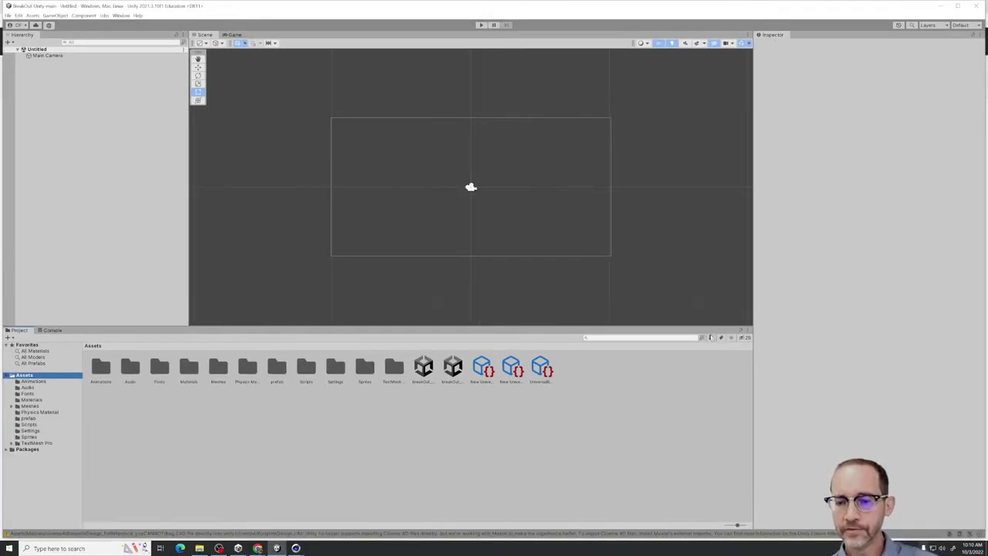
pyautogui.click(718, 417)
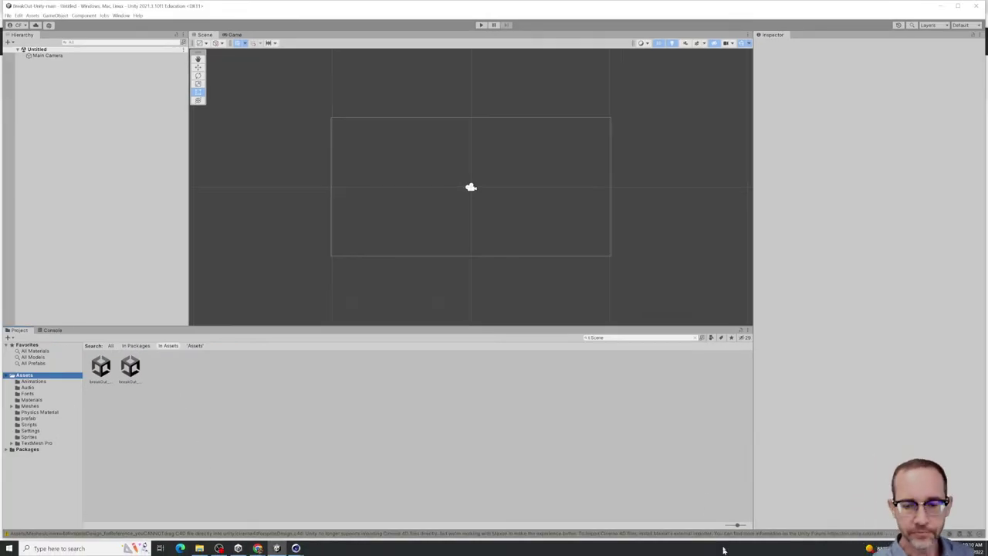
pyautogui.click(711, 338)
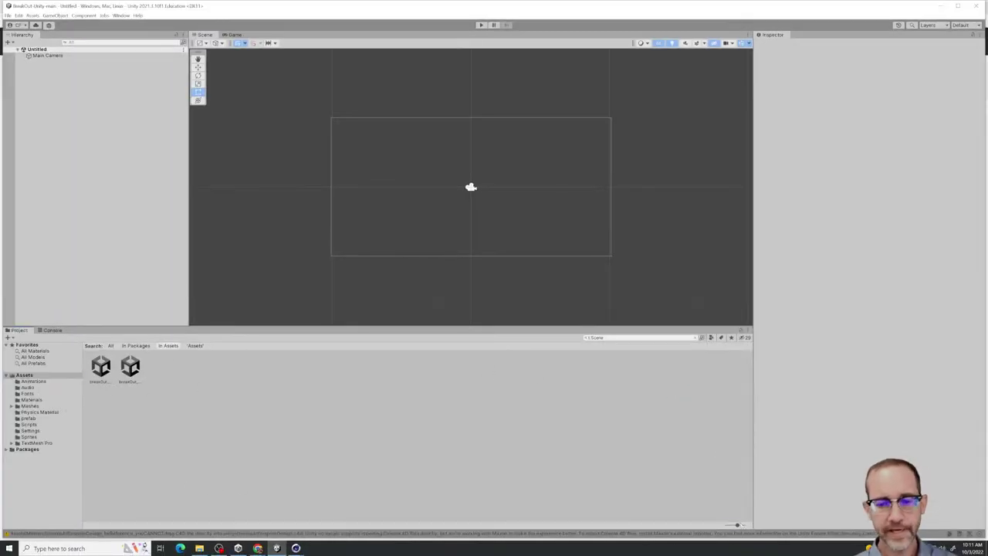
pyautogui.moveTo(737, 525); pyautogui.dragTo(726, 525)
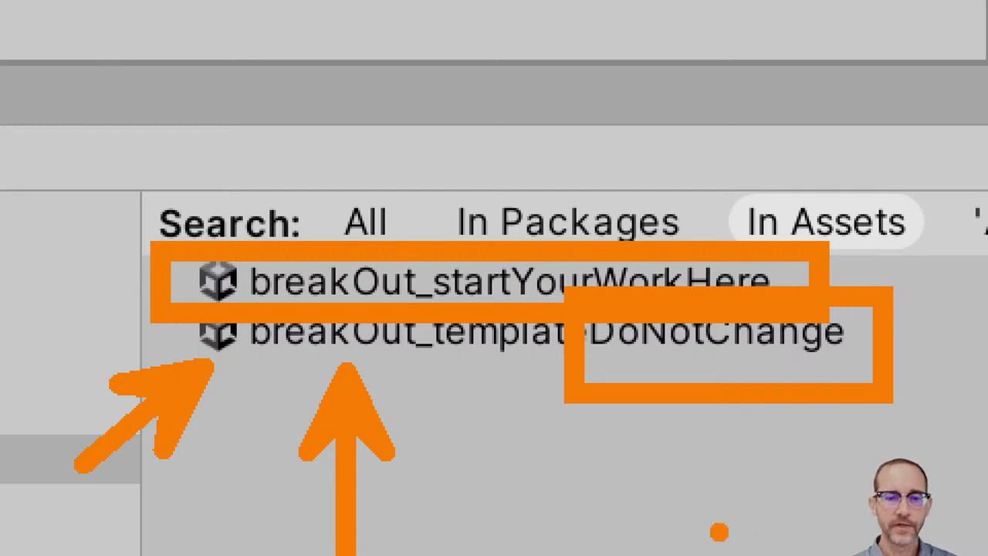
pyautogui.moveTo(481, 371); pyautogui.dragTo(532, 552)
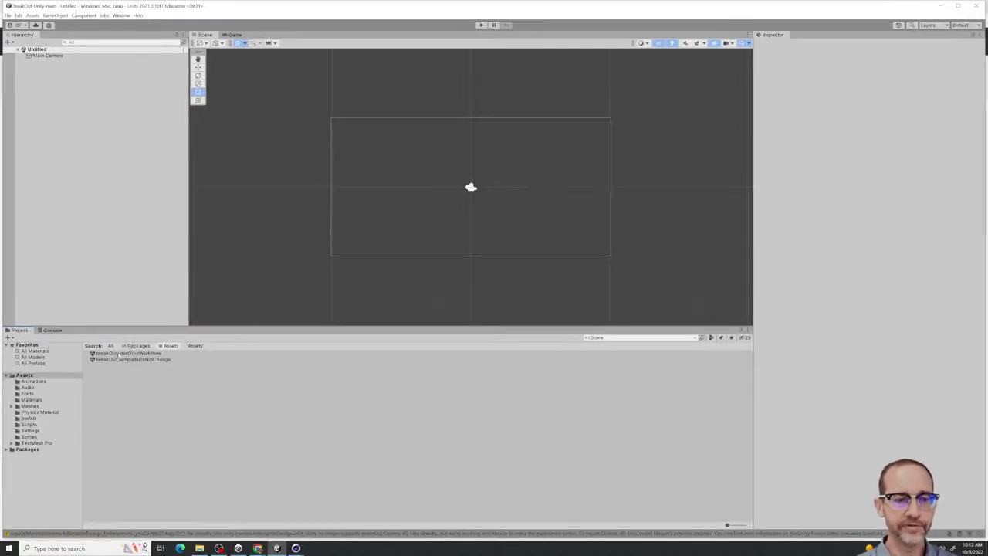
# Open the breakOut_templateDoNotChange scene and select the brick beside the right-hand grey obstacle
pyautogui.doubleClick(127, 359)
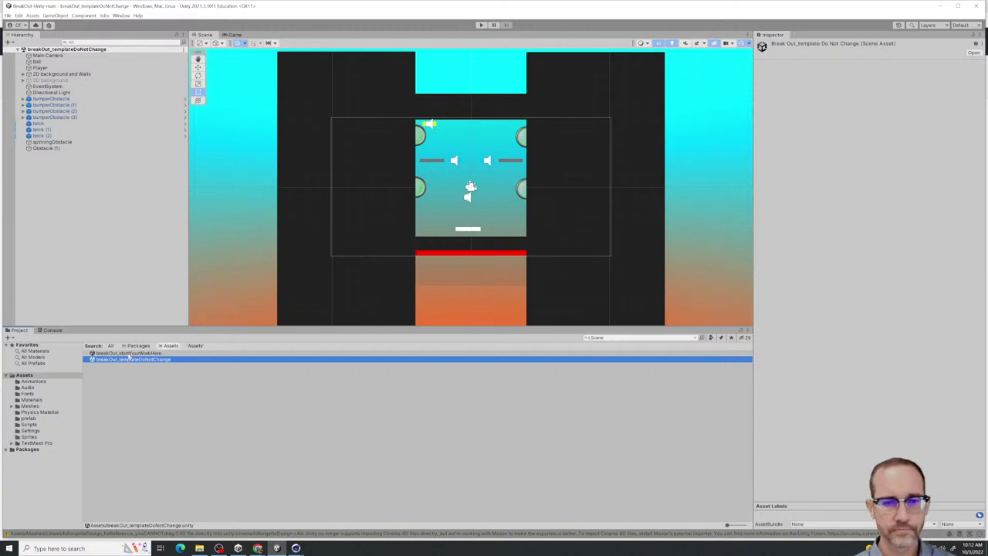
pyautogui.click(443, 160)
pyautogui.click(487, 161)
pyautogui.scroll(5, 488, 161)
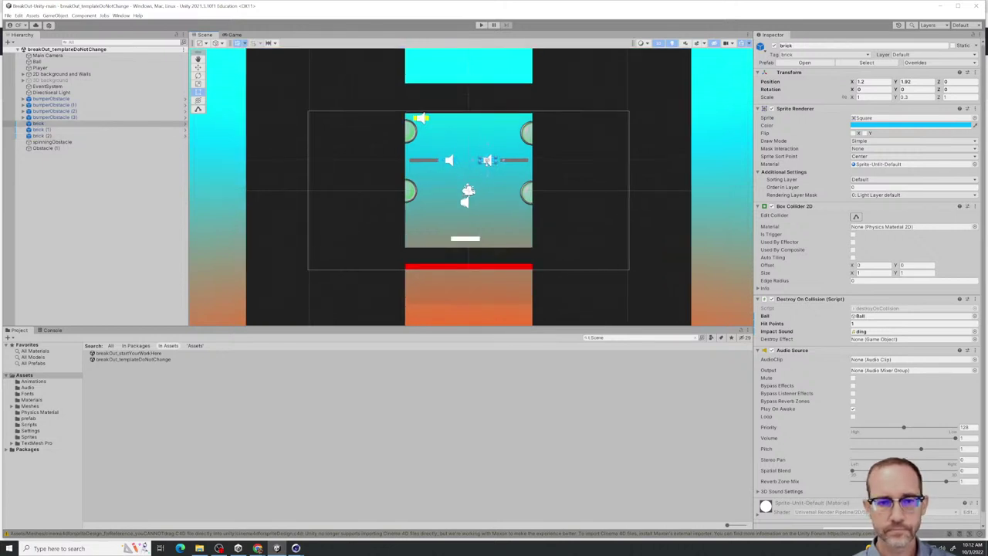
pyautogui.scroll(-2, 488, 161)
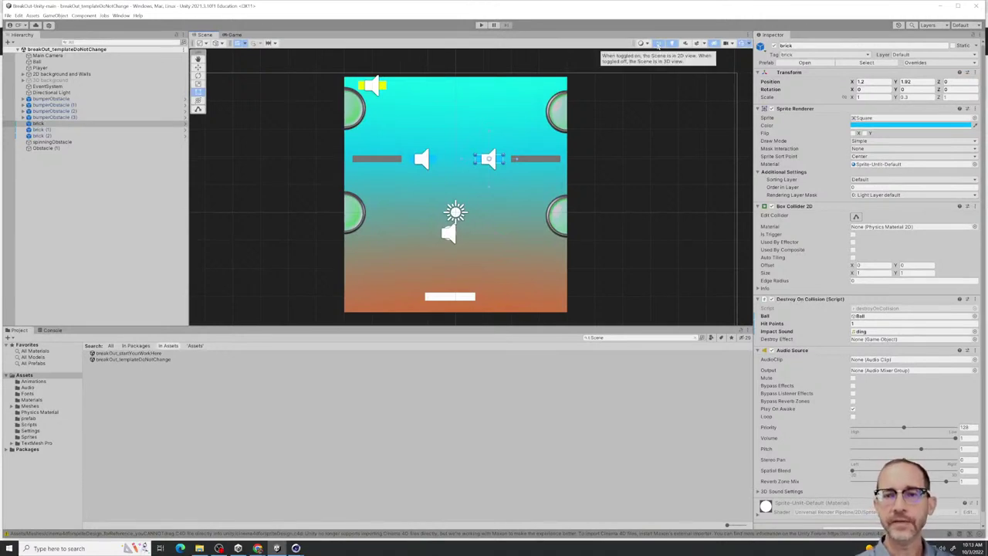
# Show the scene in 3D and move bumperObstacle (2) along the Z axis to about 47.42
pyautogui.click(658, 45)
pyautogui.keyDown('alt'); pyautogui.moveTo(587, 154); pyautogui.dragTo(502, 247); pyautogui.keyUp('alt')
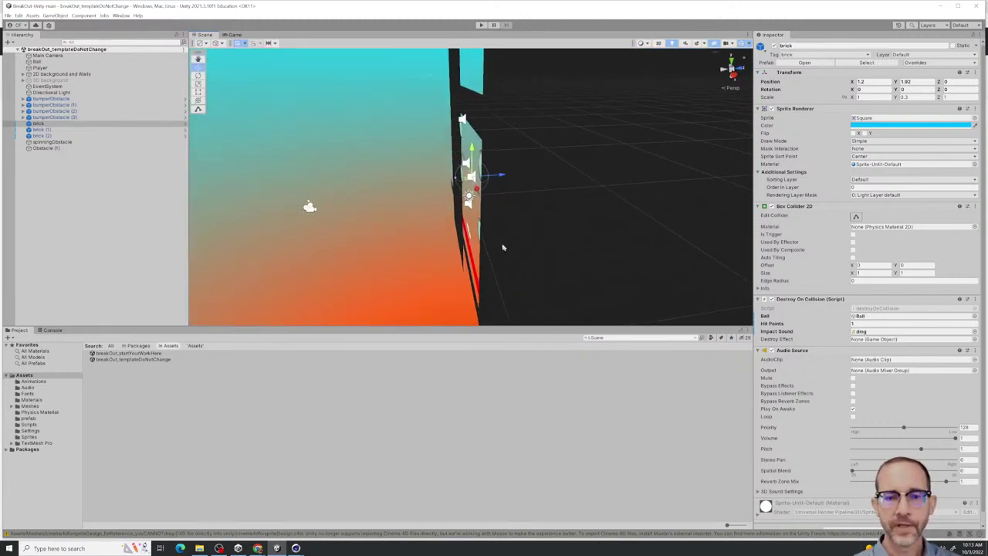
pyautogui.click(478, 229)
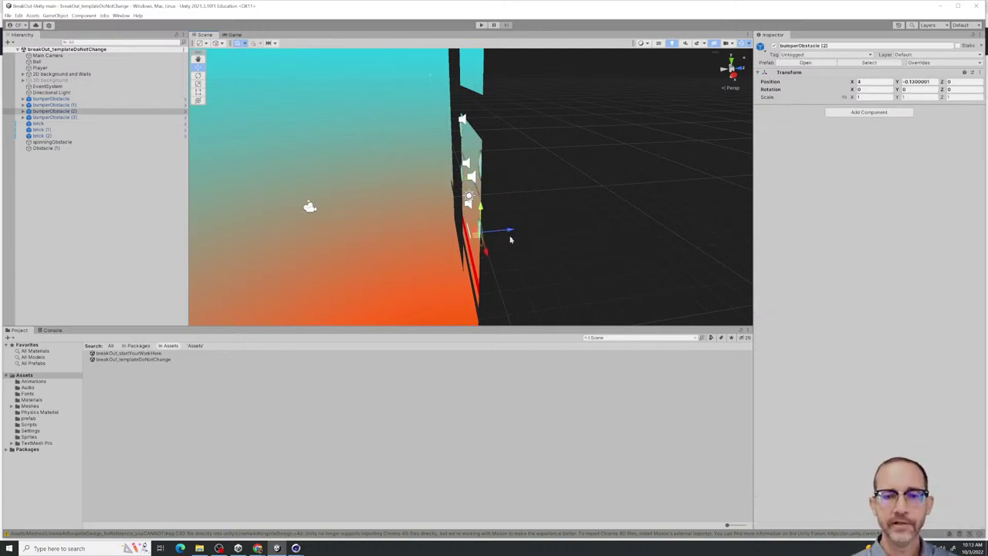
pyautogui.moveTo(510, 230); pyautogui.dragTo(978, 160)
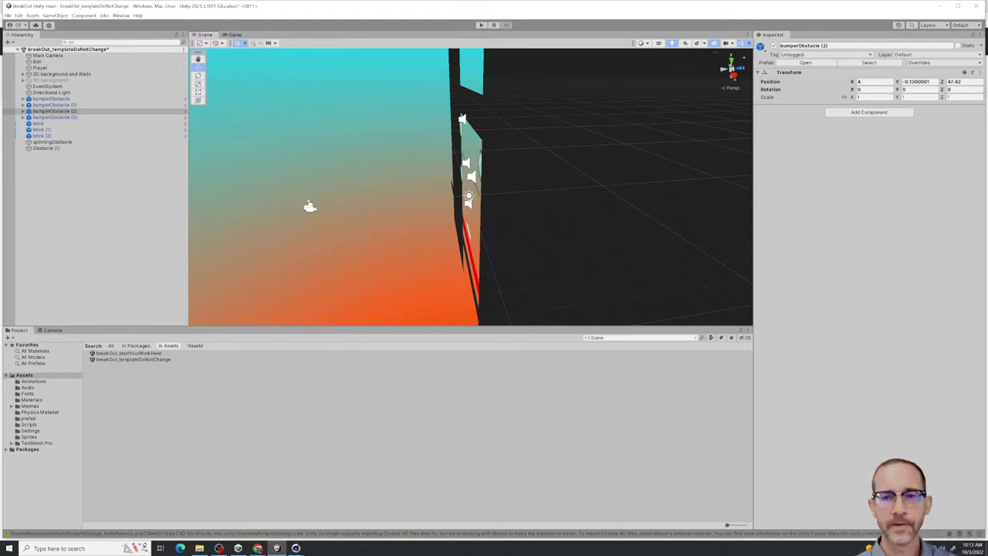
# Compare the displaced lower-right bumper's placement in the 2D view and from several angles in the 3D view
pyautogui.click(657, 43)
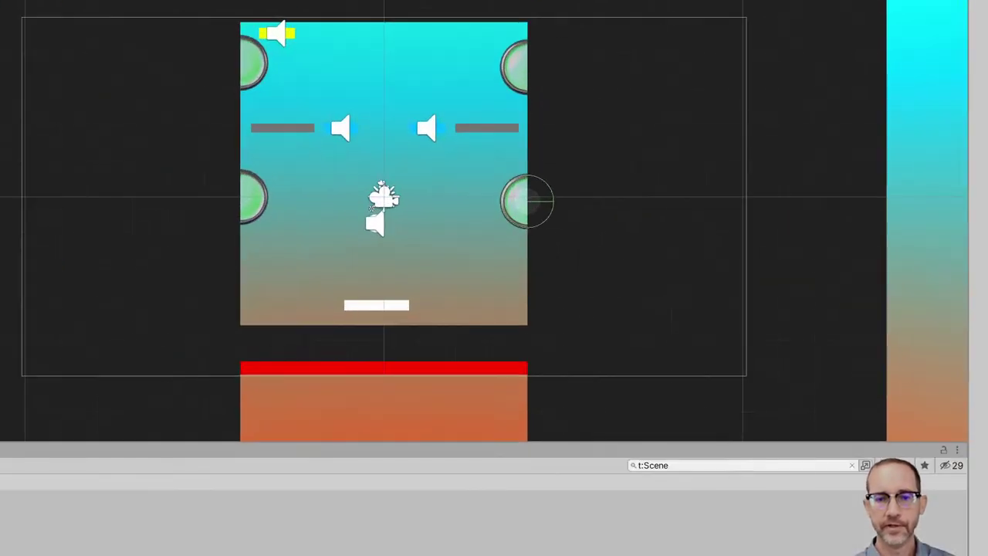
pyautogui.moveTo(543, 188)
pyautogui.mouseDown()
pyautogui.moveTo(529, 209)
pyautogui.moveTo(557, 182)
pyautogui.mouseUp()
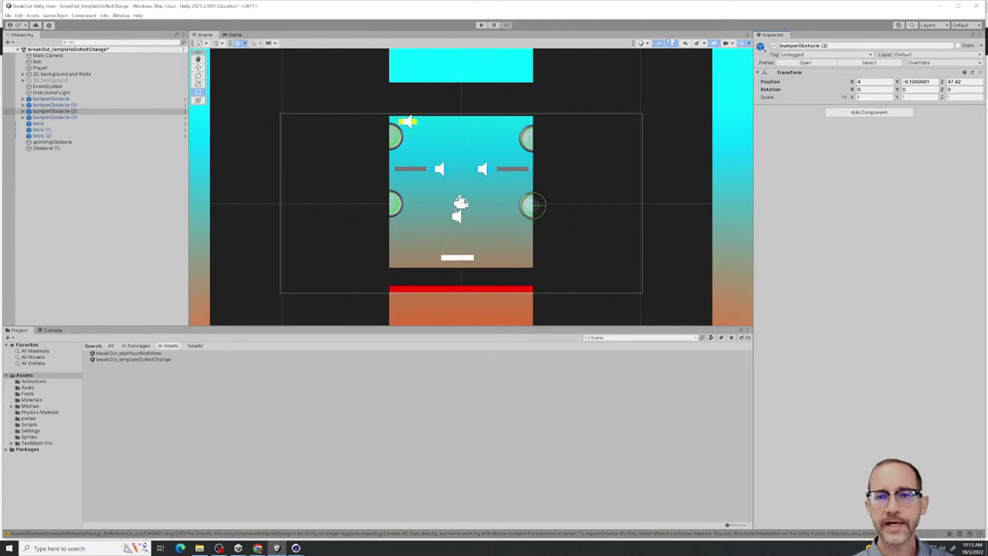
pyautogui.click(662, 43)
pyautogui.keyDown('alt'); pyautogui.moveTo(374, 216); pyautogui.dragTo(602, 196); pyautogui.keyUp('alt')
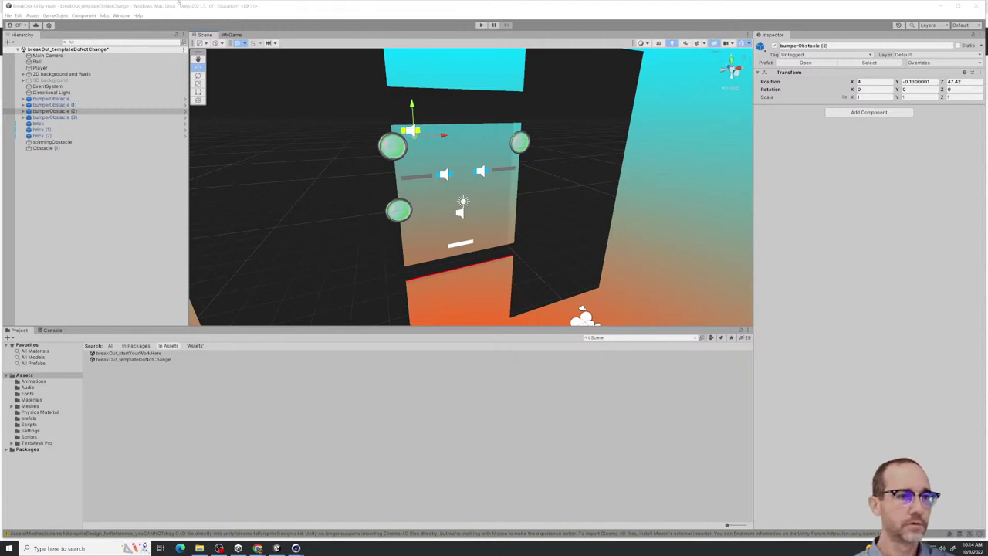
pyautogui.keyDown('alt'); pyautogui.moveTo(578, 216); pyautogui.dragTo(545, 208); pyautogui.keyUp('alt')
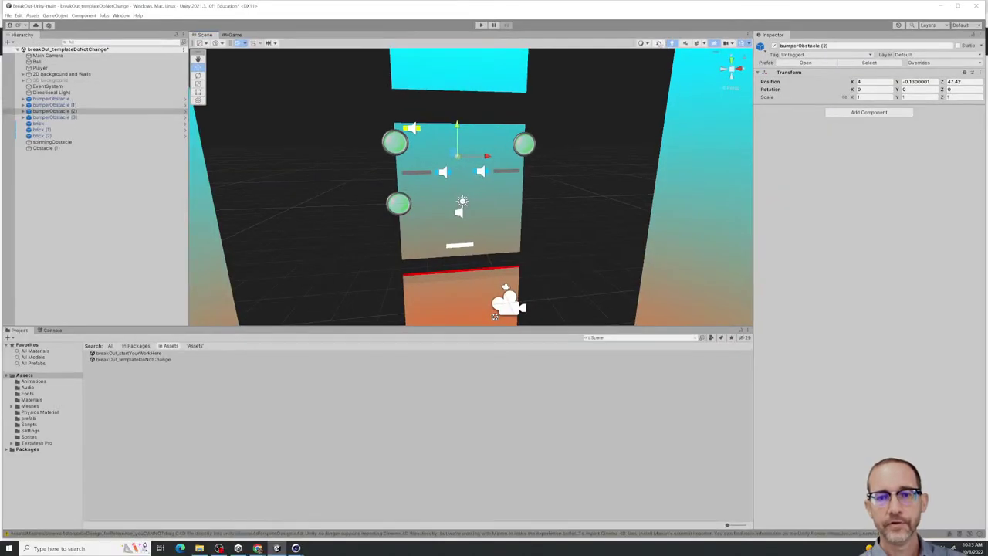
pyautogui.click(658, 42)
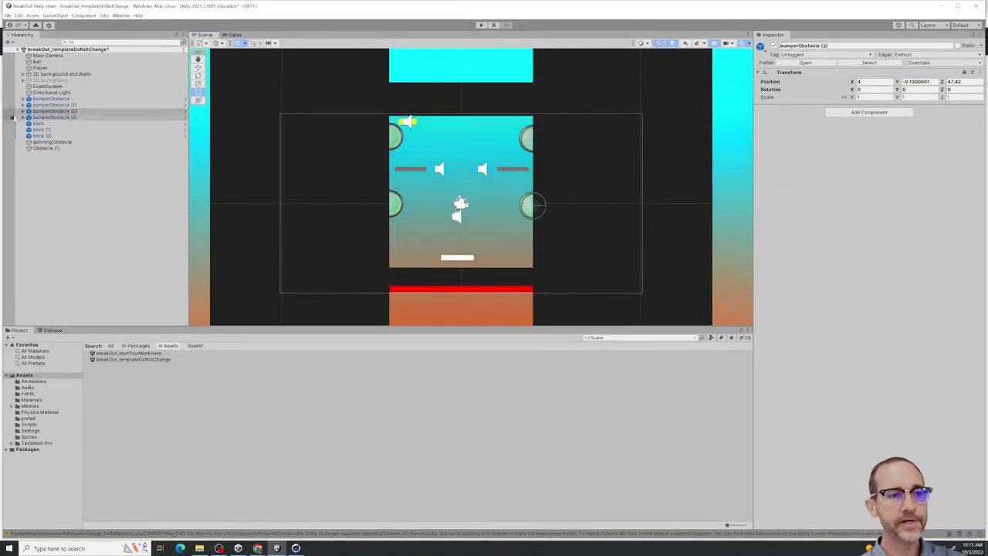
# Set the Z position of bumperObstacle (2) to 0
pyautogui.click(31, 112)
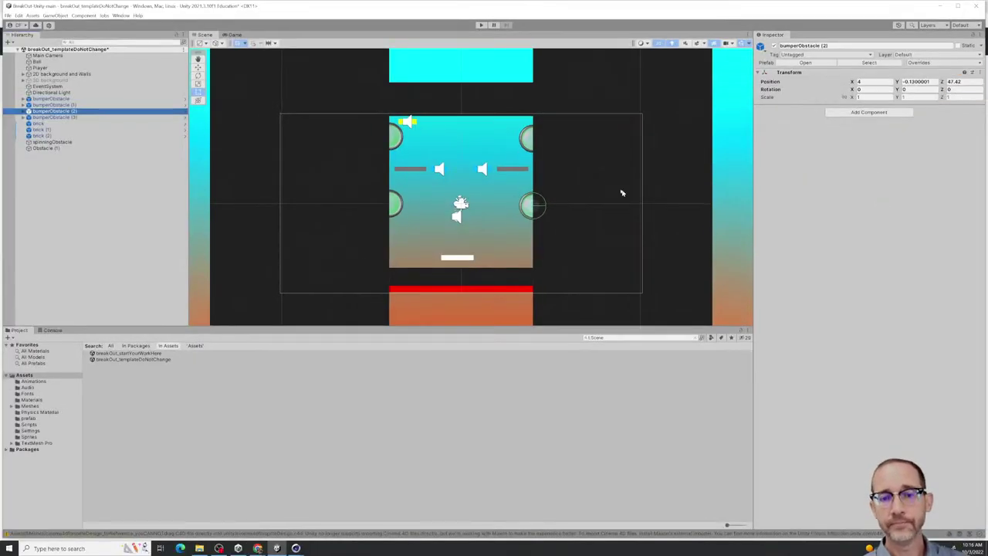
pyautogui.click(953, 89)
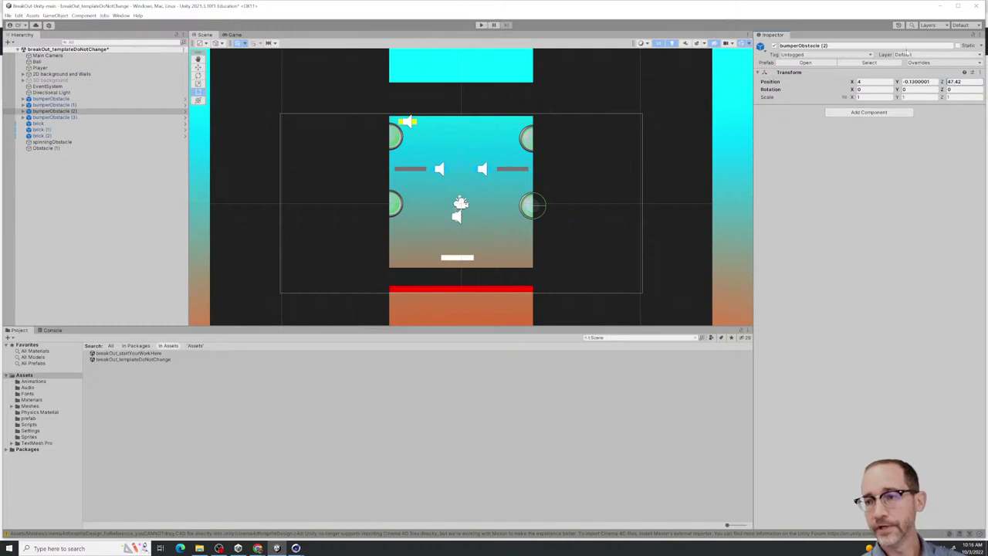
pyautogui.click(954, 81)
pyautogui.write('0')
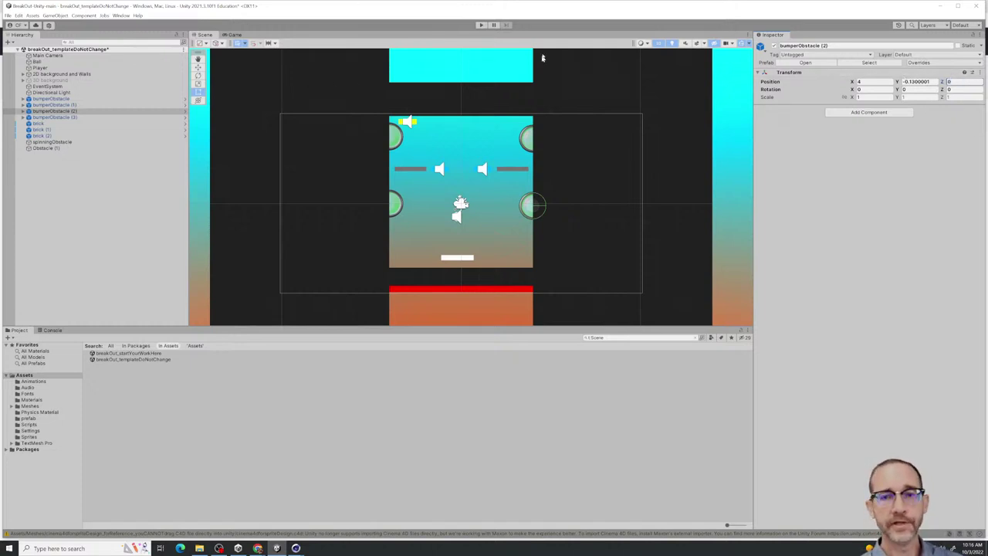
# Check the bumper's alignment with the play area by switching the scene repeatedly between 2D and 3D
pyautogui.click(658, 43)
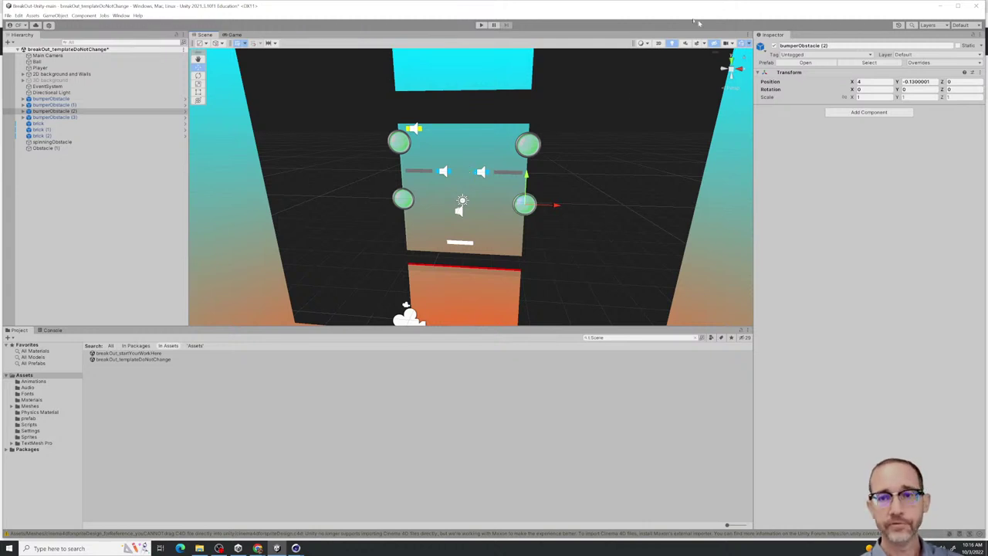
pyautogui.click(659, 44)
pyautogui.click(659, 44)
pyautogui.click(659, 44)
pyautogui.click(659, 44)
pyautogui.click(659, 44)
pyautogui.click(659, 44)
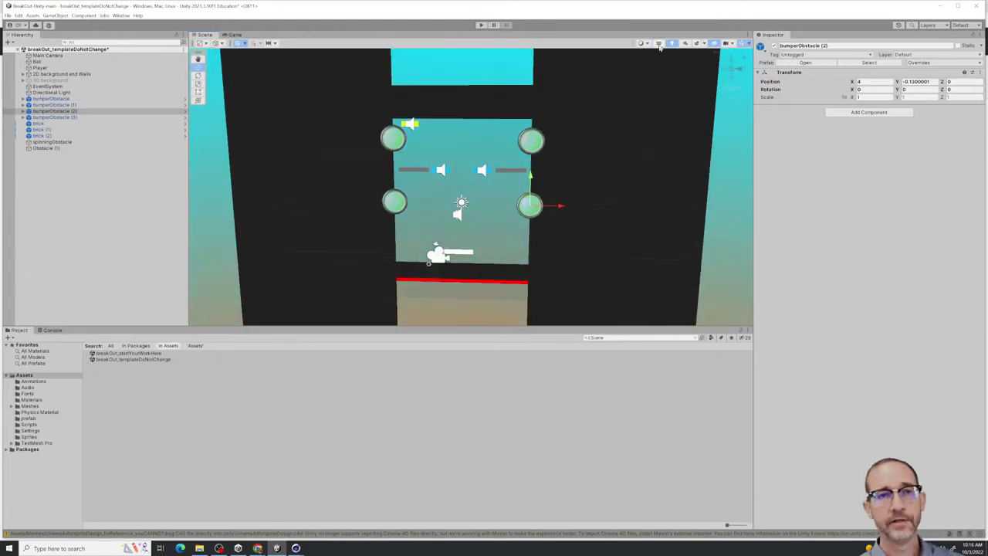
# Switch the scene between 2D and 3D once more and leave it in the 2D view
pyautogui.click(659, 44)
pyautogui.click(659, 44)
pyautogui.click(660, 44)
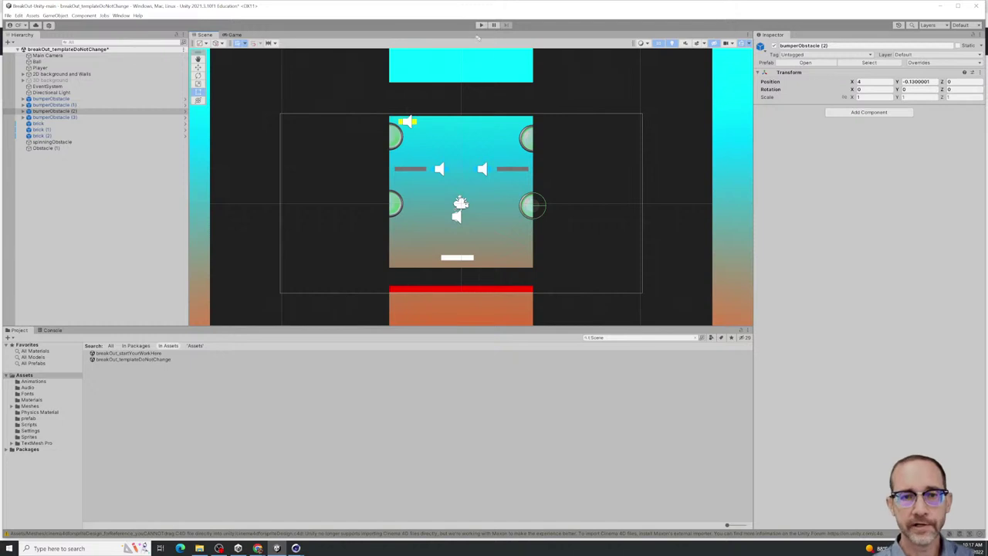
# Run the game and move the paddle sideways to playtest the ball, bricks and bumpers
pyautogui.click(480, 24)
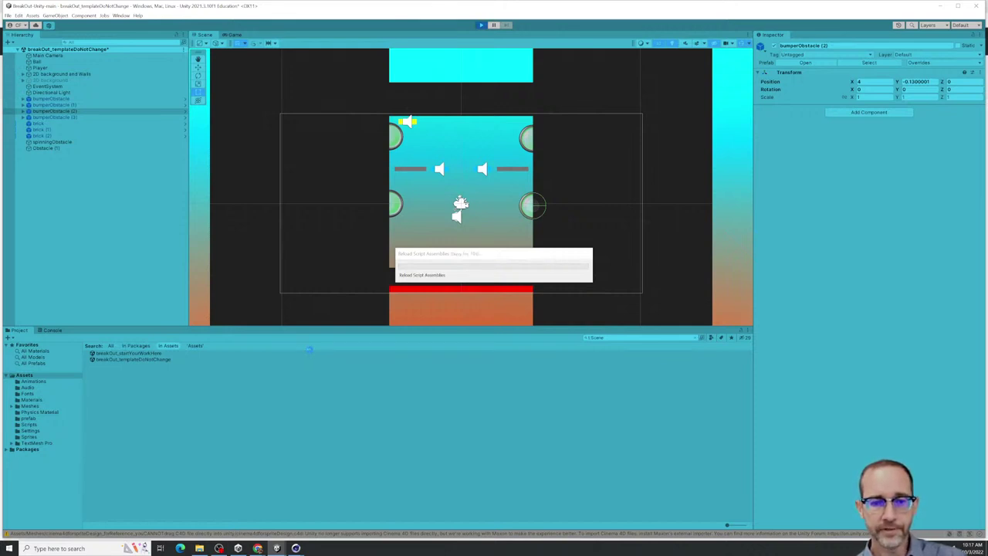
pyautogui.press('Right')
pyautogui.press('Left')
pyautogui.press('Left')
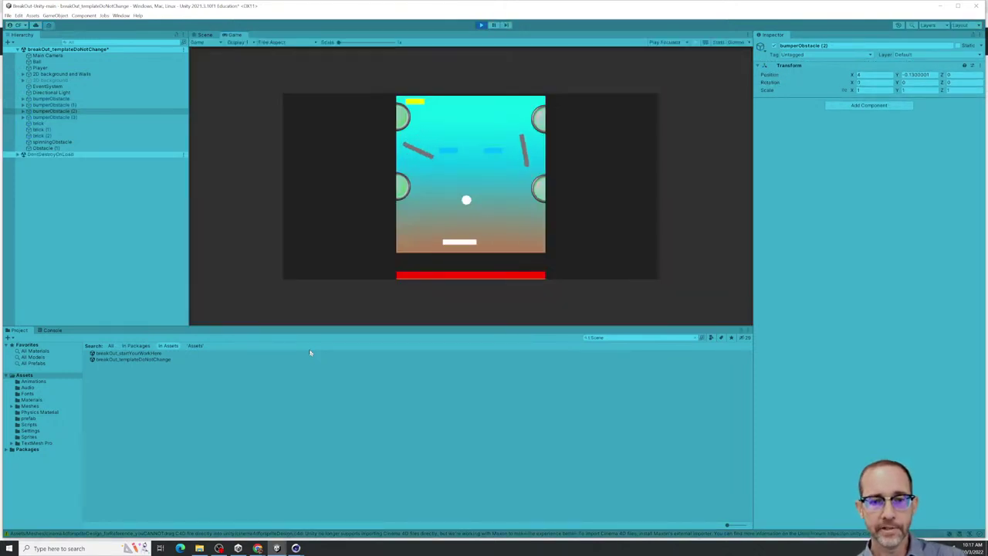
pyautogui.press('Right')
pyautogui.press('Left')
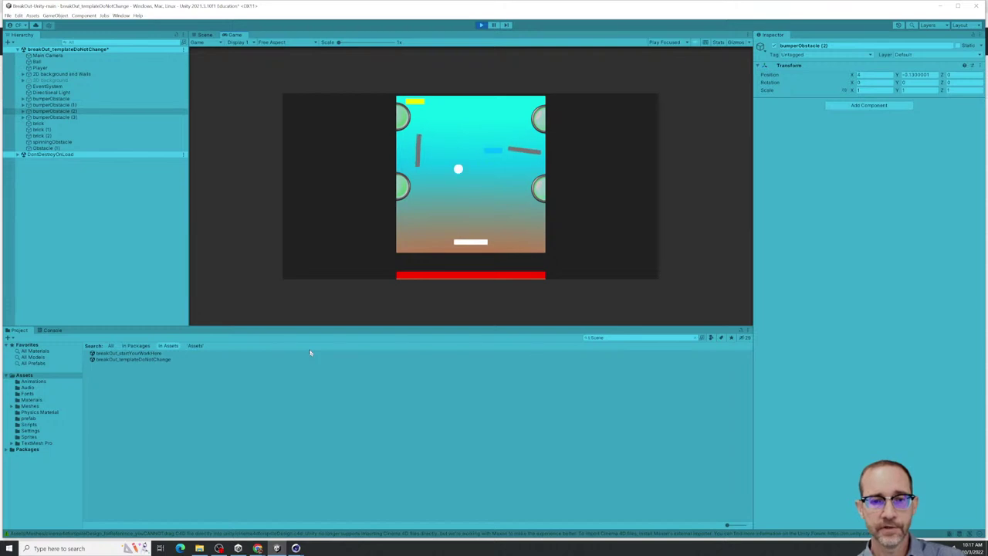
pyautogui.press('Left')
pyautogui.press('Right')
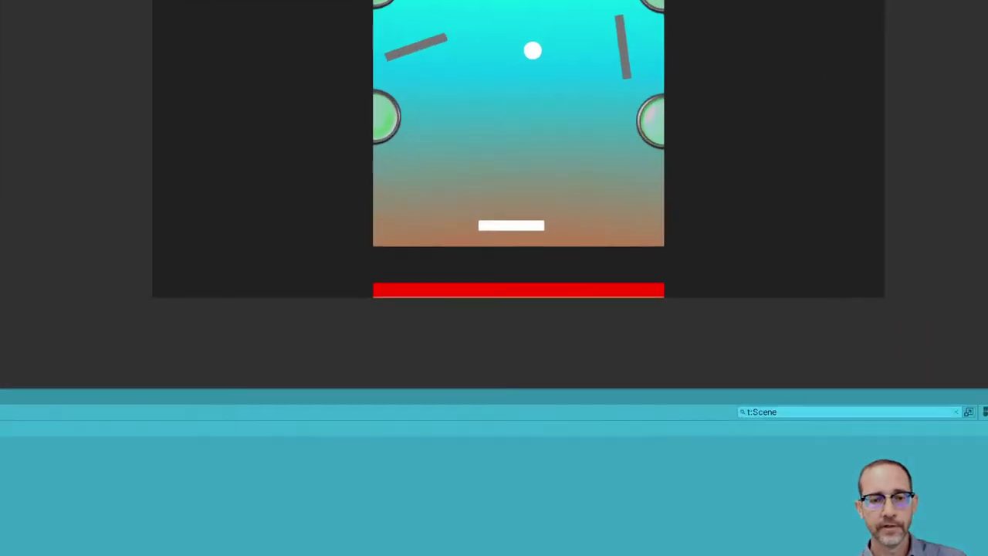
# Annotate the dark bottom wall between the play area and the red barrier with an arrow and strokes, and stop the playtest
pyautogui.moveTo(422, 239); pyautogui.dragTo(613, 342)
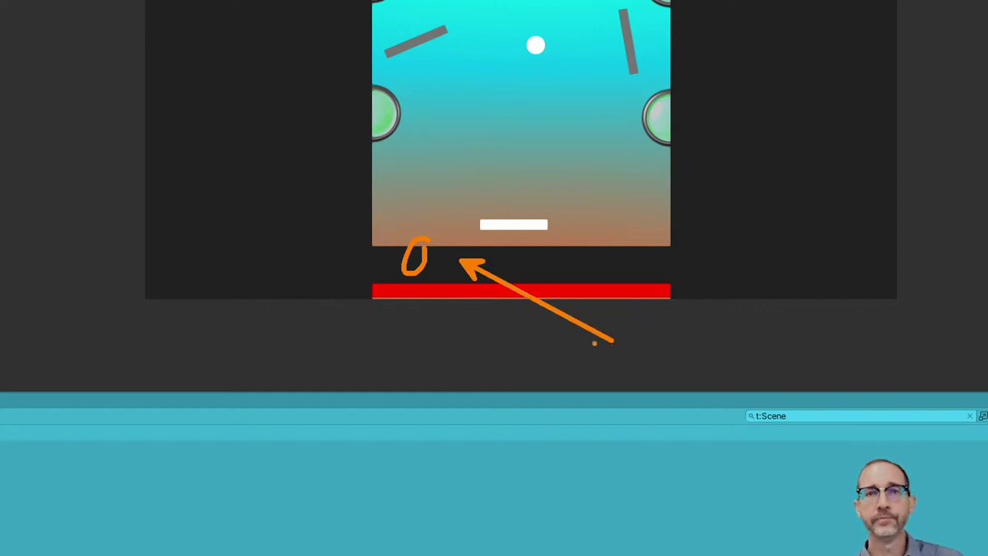
pyautogui.moveTo(566, 248)
pyautogui.mouseDown()
pyautogui.moveTo(463, 254)
pyautogui.moveTo(640, 255)
pyautogui.moveTo(432, 264)
pyautogui.mouseUp()
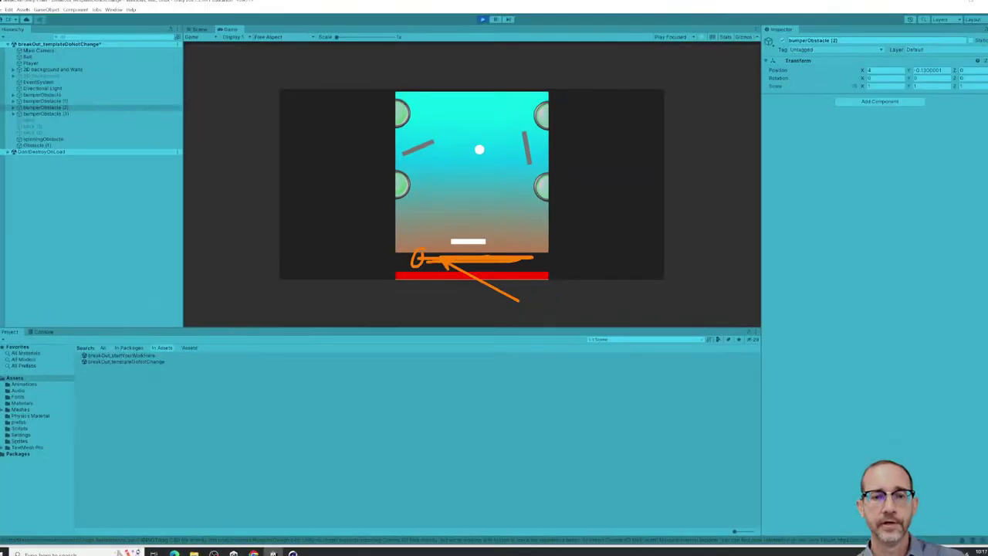
pyautogui.press('Escape')
pyautogui.hotkey('ctrl', 'p')
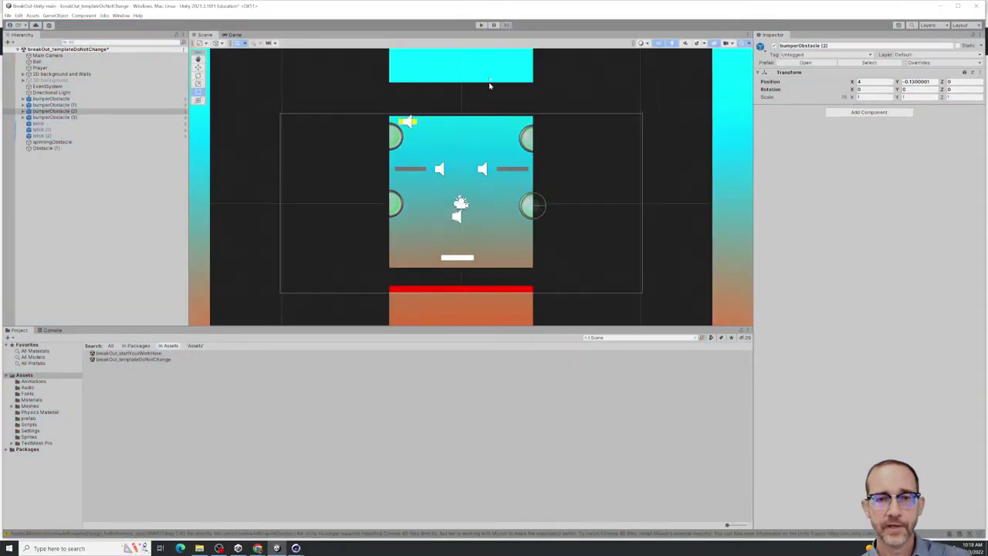
# Playtest the game again with the bottom wall in place, steering the paddle around the lower play area, and stop the run
pyautogui.click(480, 25)
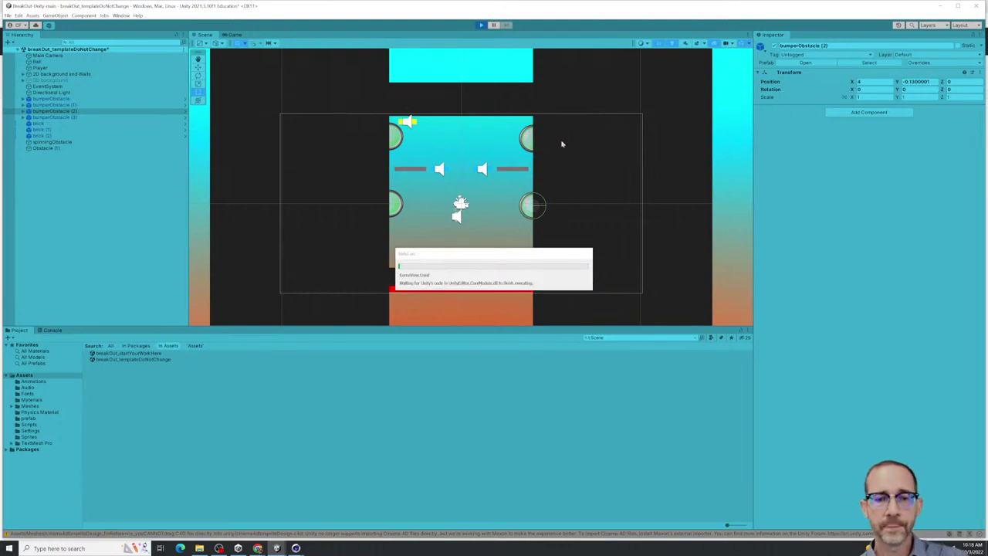
pyautogui.press('Right')
pyautogui.press('Left')
pyautogui.press('Left')
pyautogui.press('Right')
pyautogui.press('Up')
pyautogui.press('Left')
pyautogui.press('Down')
pyautogui.press('Right')
pyautogui.press('Right')
pyautogui.press('Left')
pyautogui.press('Left')
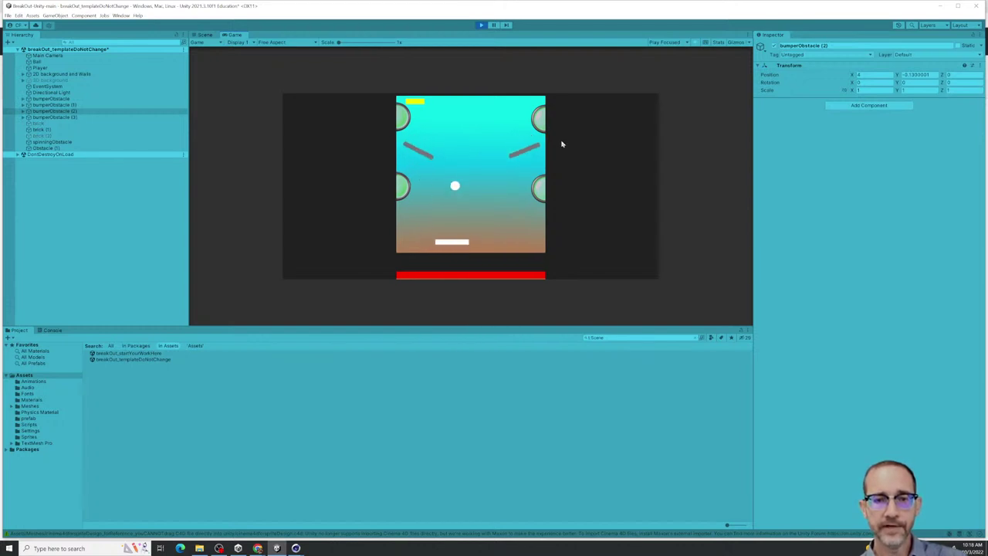
pyautogui.click(486, 24)
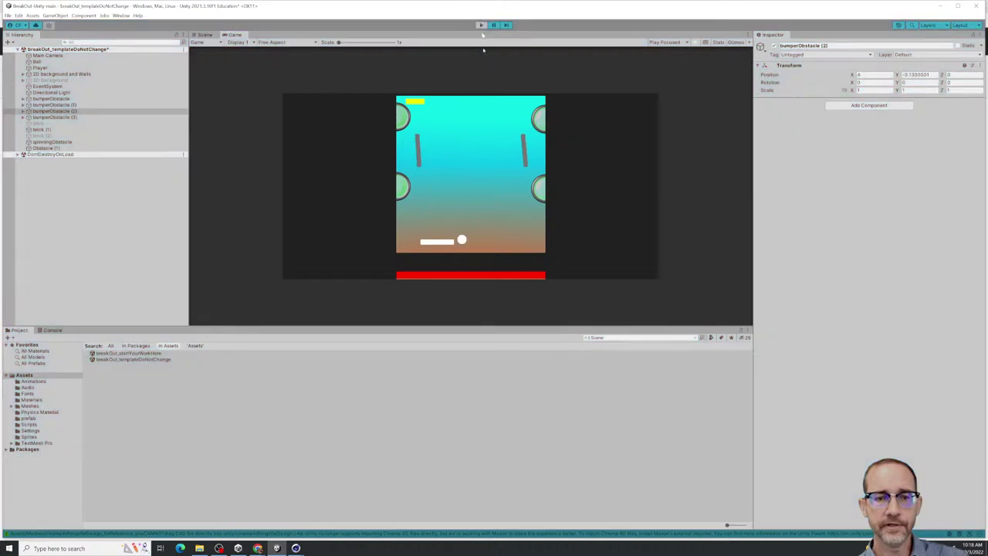
# Deactivate the BottomWall object and playtest the game without it, moving the paddle until the ball can reach the red barrier
pyautogui.click(480, 279)
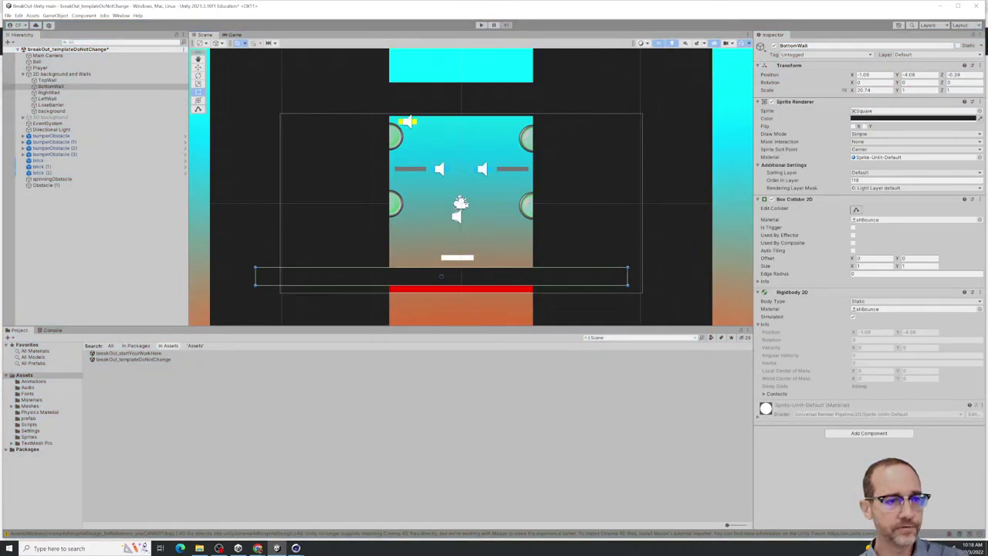
pyautogui.click(774, 46)
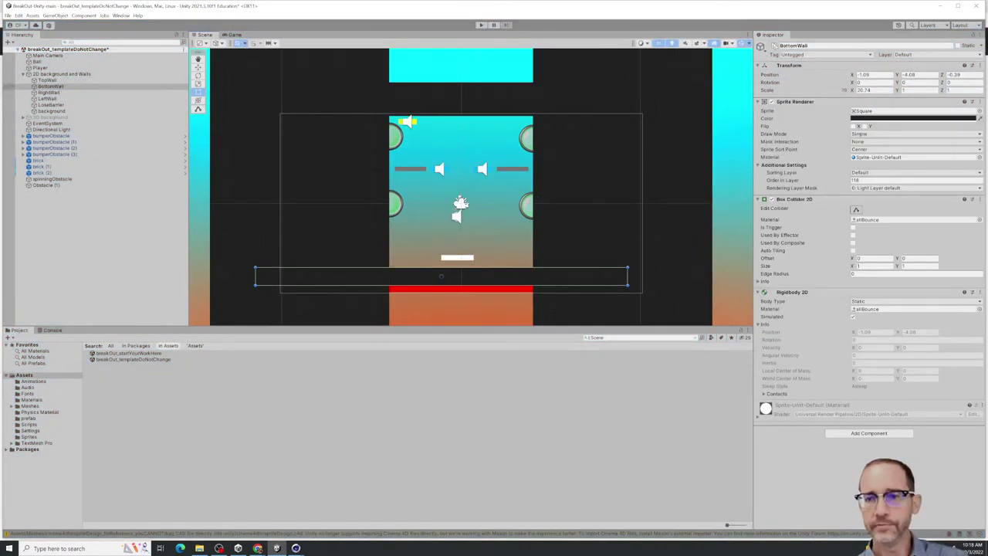
pyautogui.hotkey('ctrl', 'p')
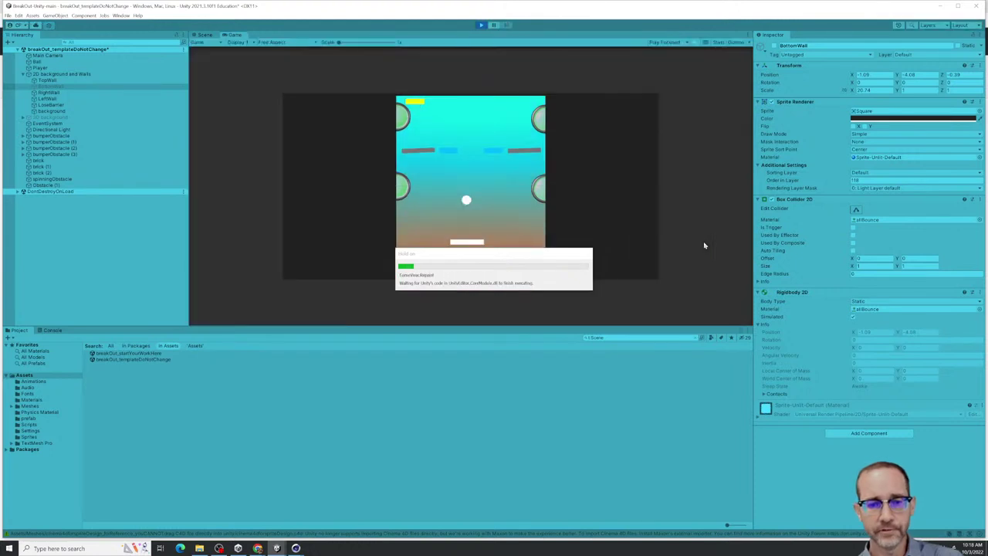
pyautogui.press('Left')
pyautogui.press('Right')
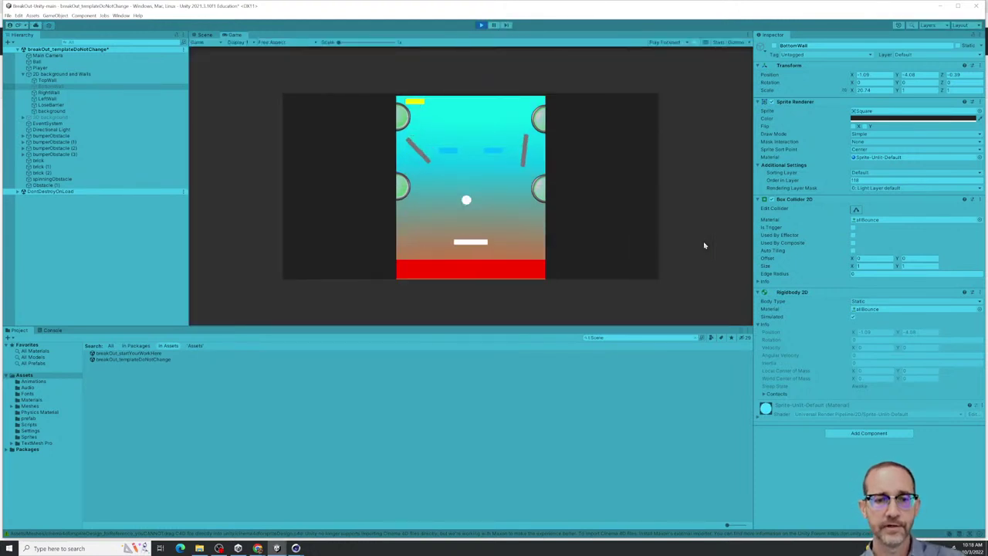
pyautogui.press('Left')
pyautogui.press('Right')
pyautogui.press('Right')
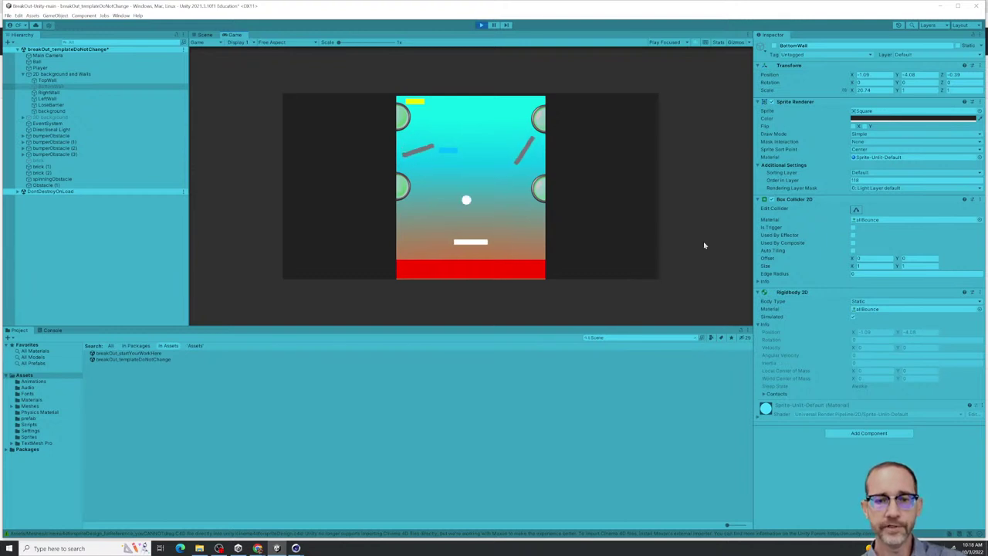
pyautogui.press('Left')
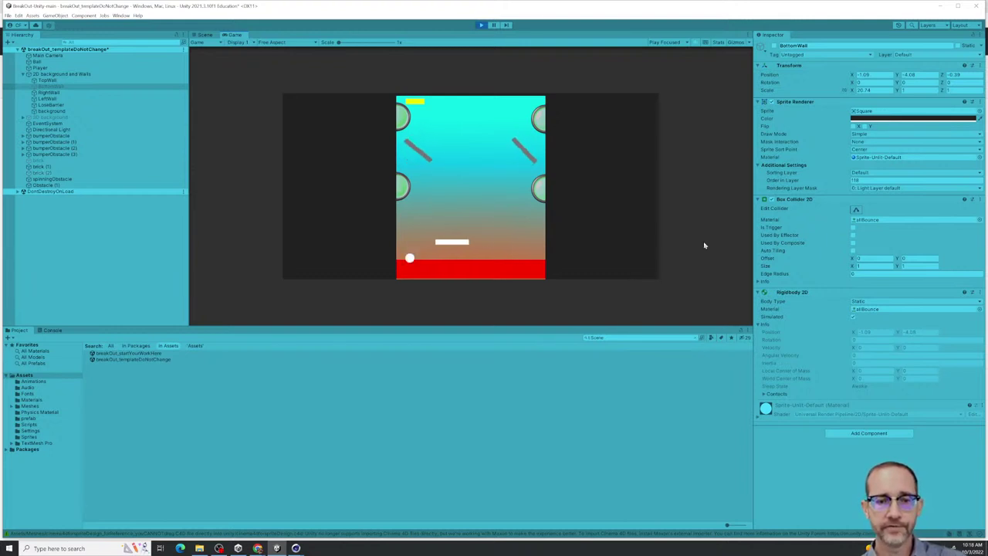
pyautogui.press('Left')
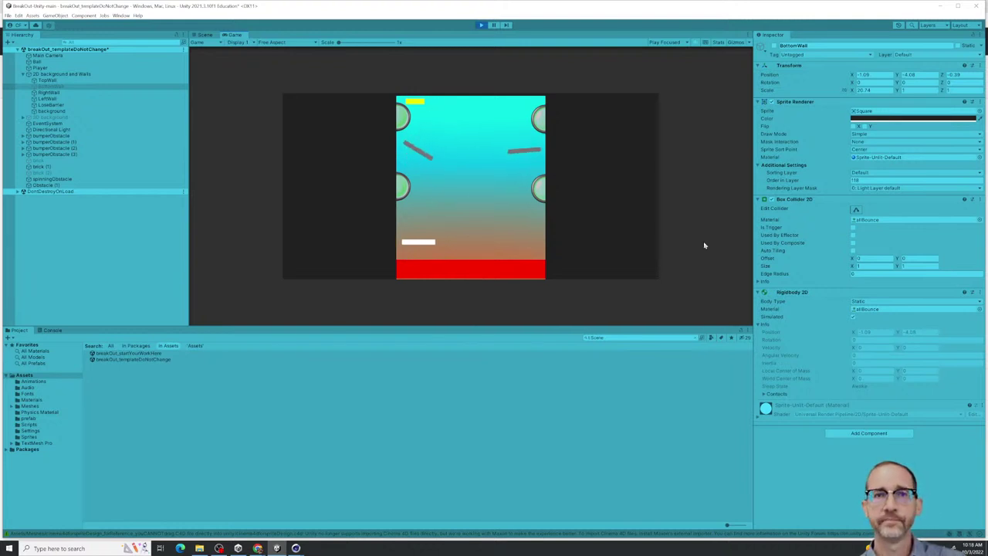
pyautogui.click(480, 24)
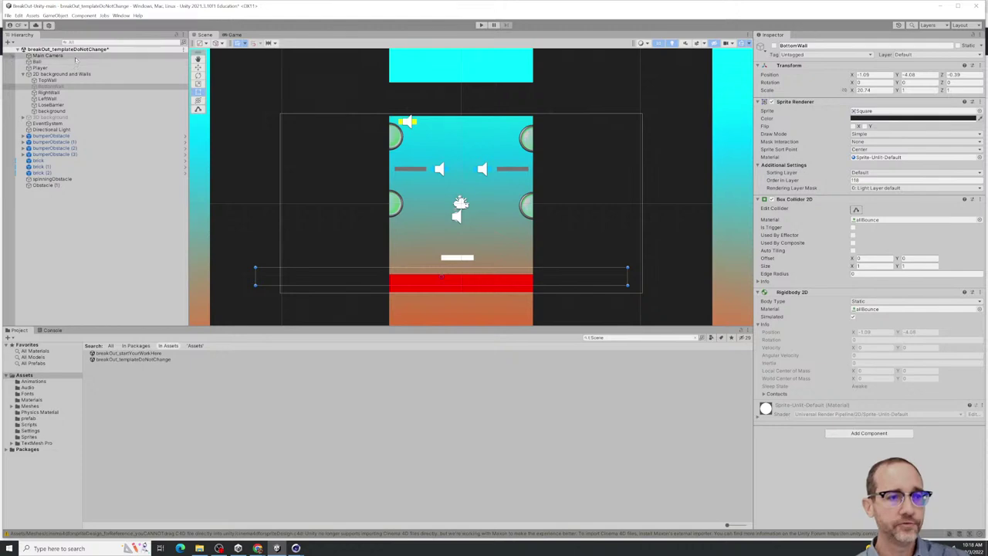
# Examine the 2D background and Walls group and its TopWall and RightWall objects
pyautogui.click(55, 74)
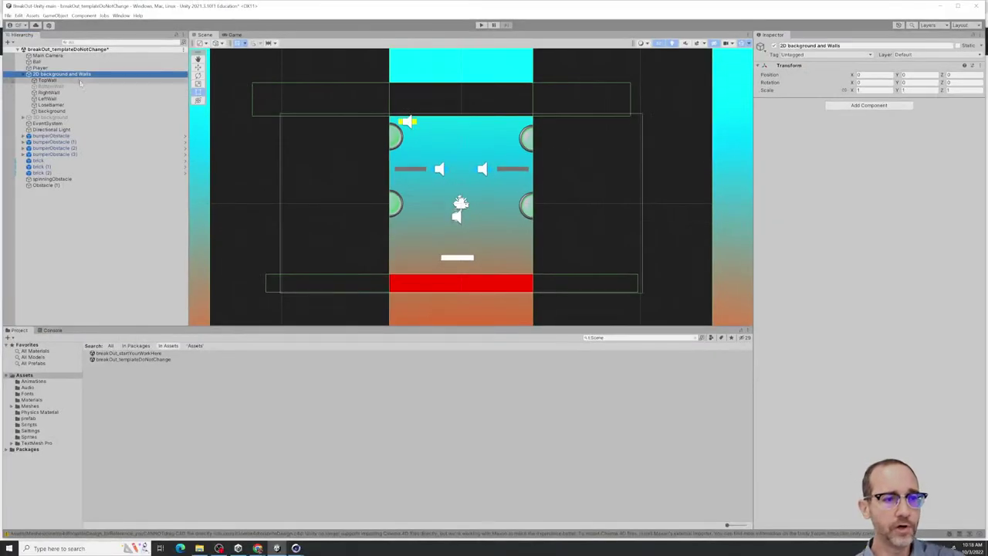
pyautogui.click(48, 81)
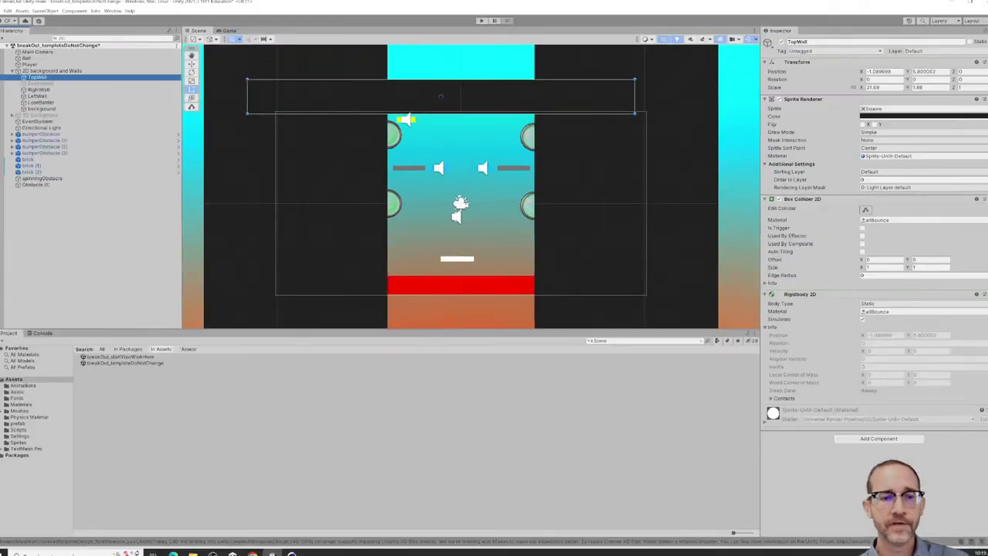
pyautogui.click(48, 91)
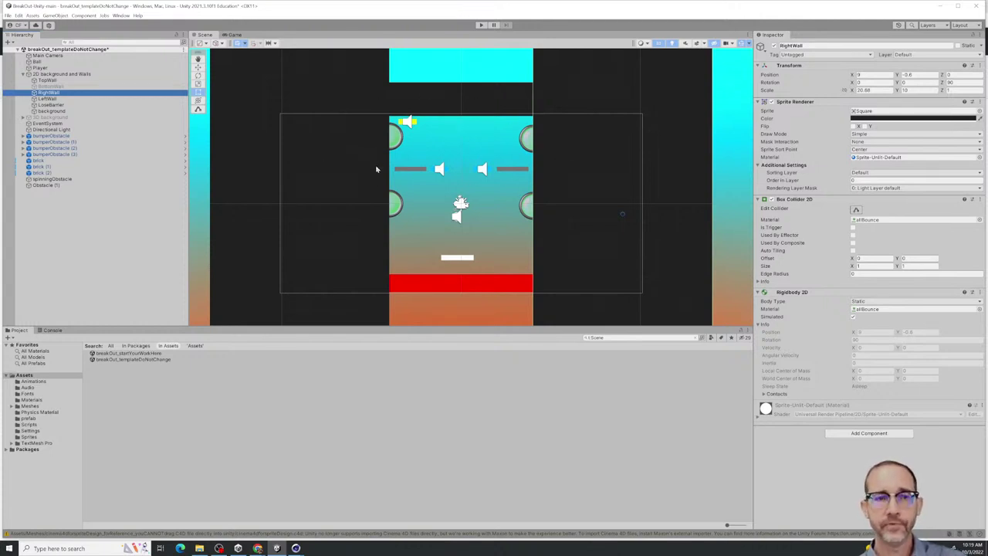
# Show the game view and set its aspect ratio to 16:9
pyautogui.hotkey('ctrl', 'p')
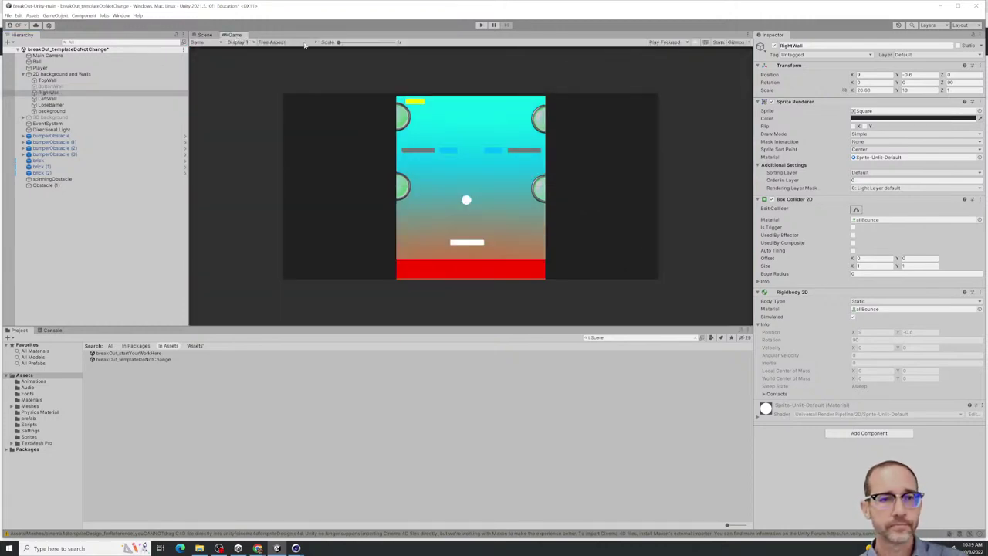
pyautogui.click(292, 42)
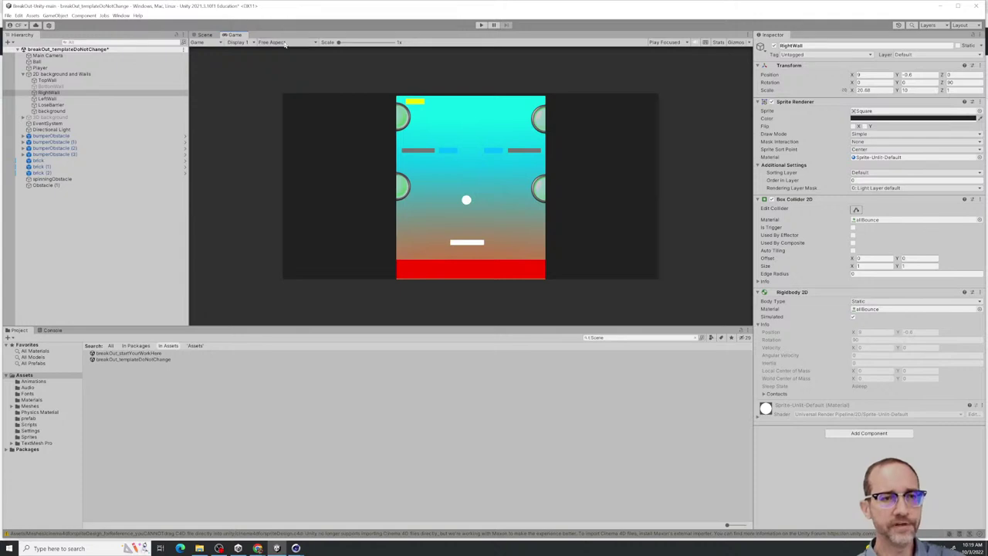
pyautogui.click(266, 60)
pyautogui.click(286, 74)
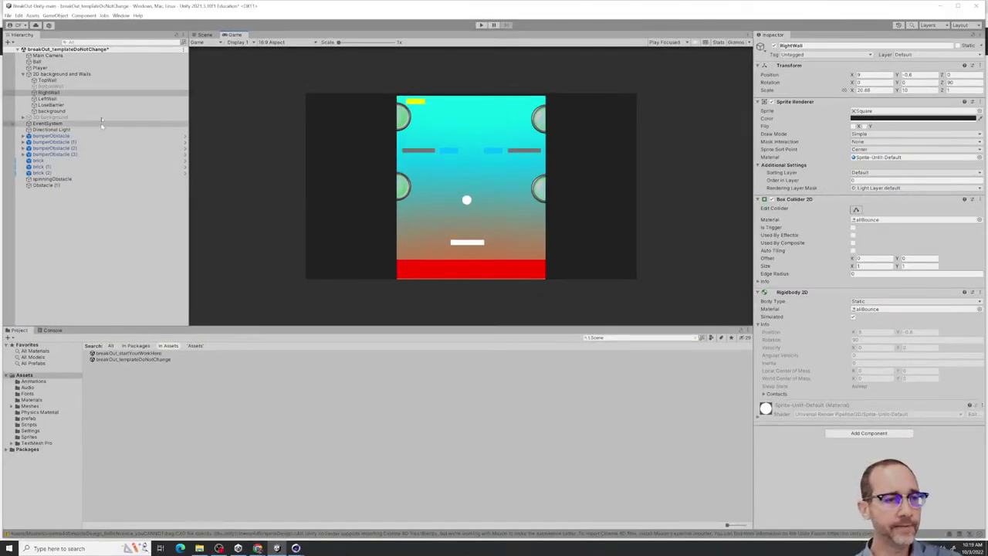
# Return to the scene view and move LeftWall outward along the X axis to about -13.14
pyautogui.click(79, 92)
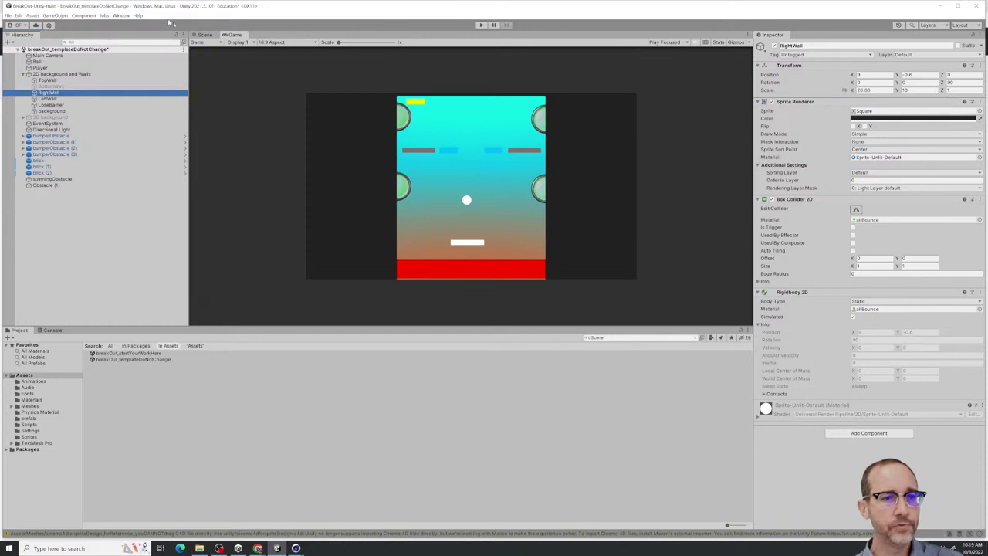
pyautogui.click(204, 36)
pyautogui.click(47, 98)
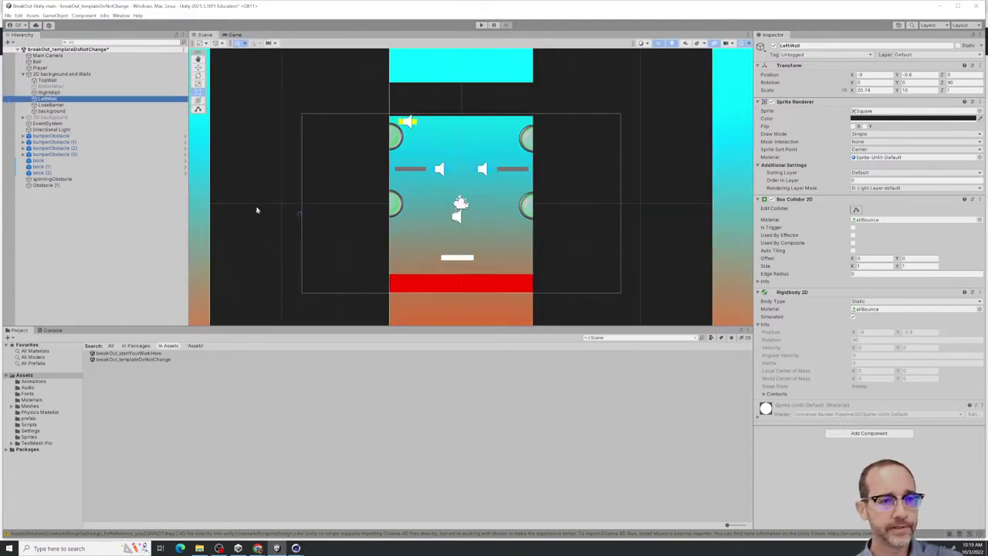
pyautogui.scroll(-4, 258, 207)
pyautogui.press('e')
pyautogui.press('w')
pyautogui.moveTo(263, 212); pyautogui.dragTo(220, 211)
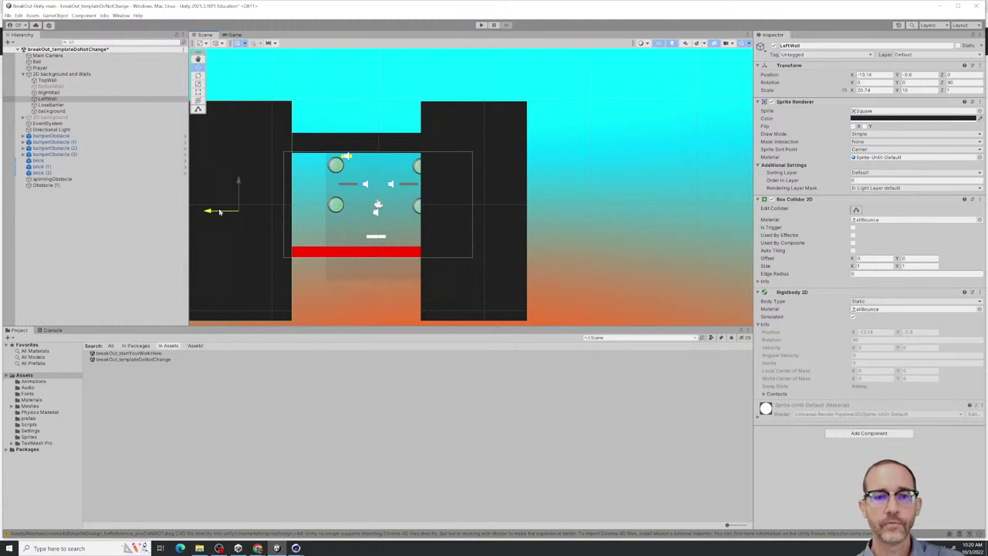
# Move RightWall outward along the X axis to about 13.16 and annotate the area around the paddle
pyautogui.click(56, 92)
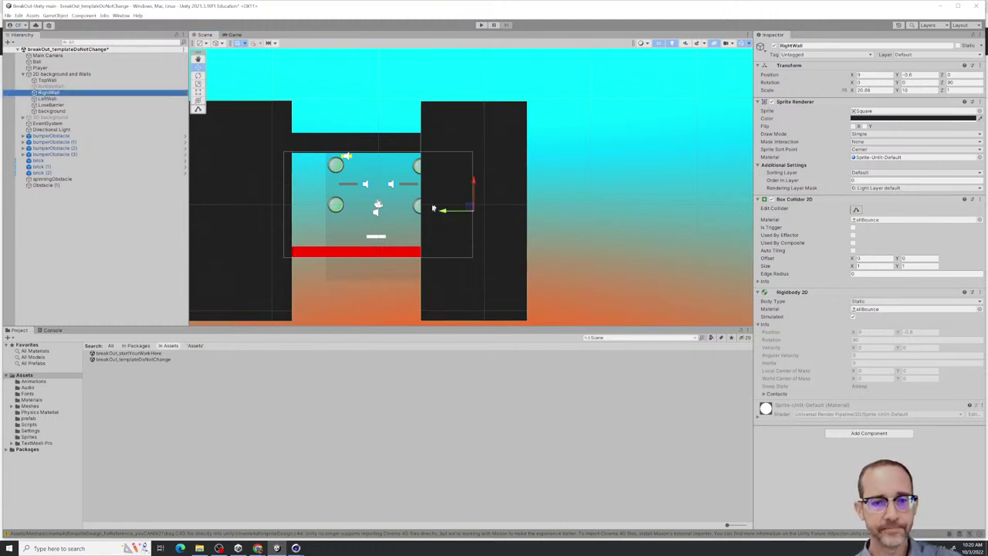
pyautogui.moveTo(445, 213); pyautogui.dragTo(478, 218)
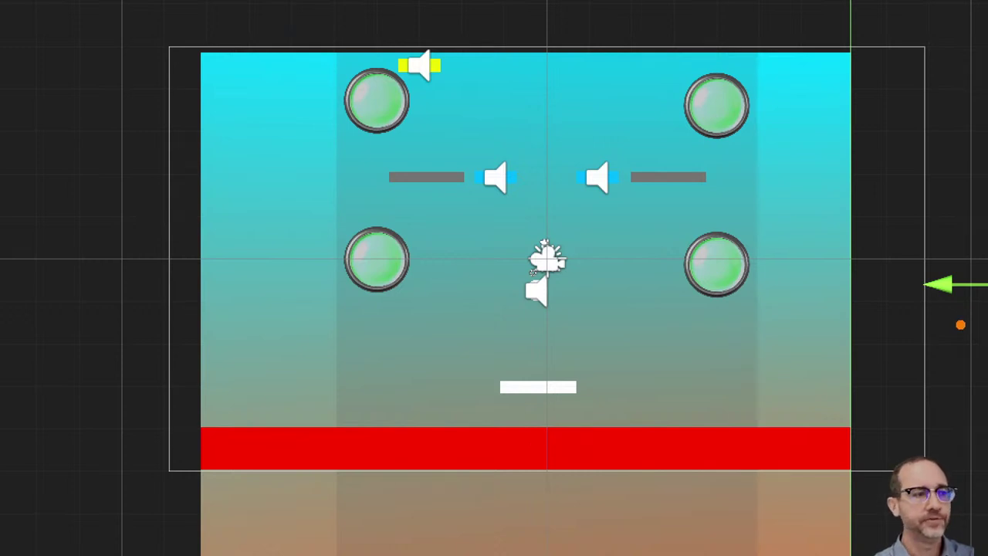
pyautogui.moveTo(615, 409)
pyautogui.mouseDown()
pyautogui.moveTo(347, 358)
pyautogui.moveTo(369, 336)
pyautogui.mouseUp()
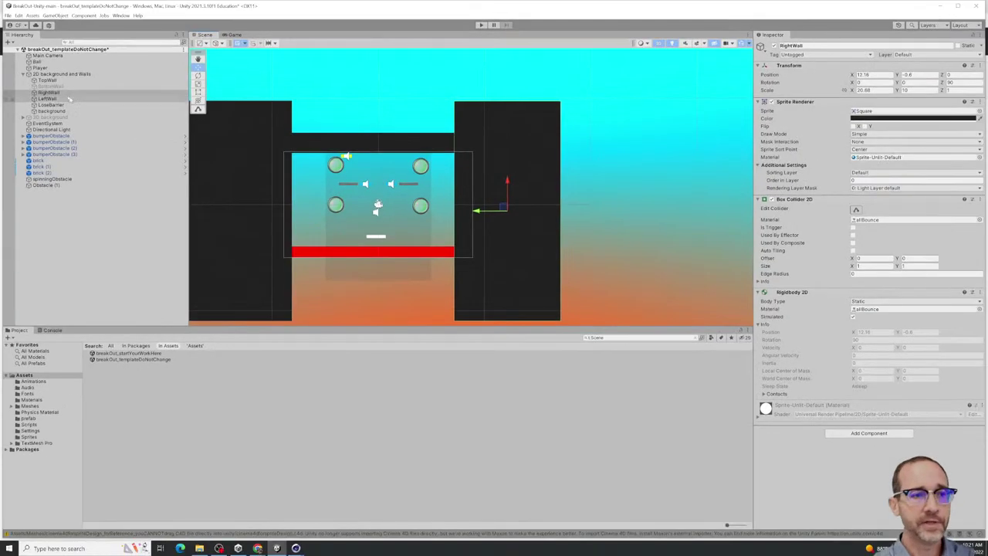
# Examine the settings of the Player, the Ball, the breakOut_startYourWorkHere scene asset and the Main Camera
pyautogui.click(64, 68)
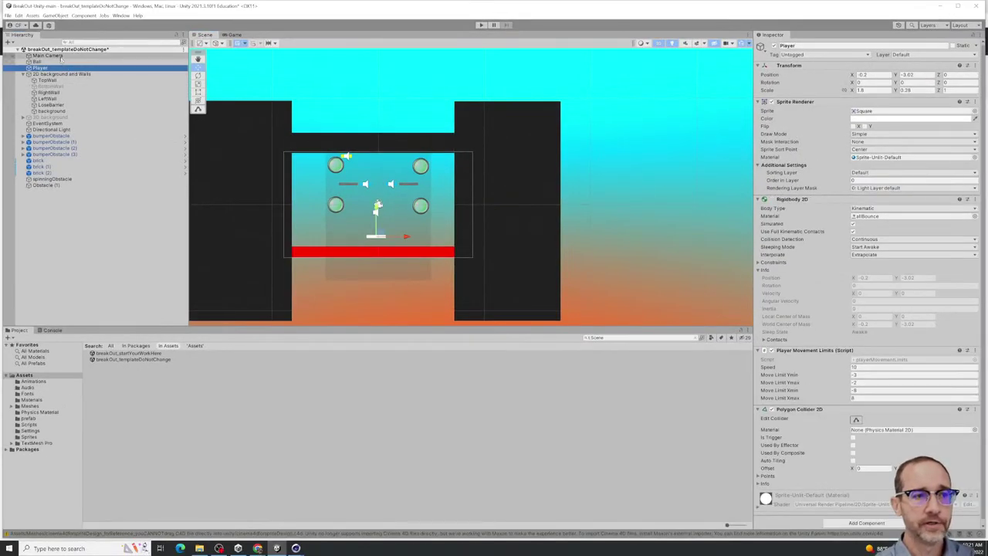
pyautogui.click(59, 62)
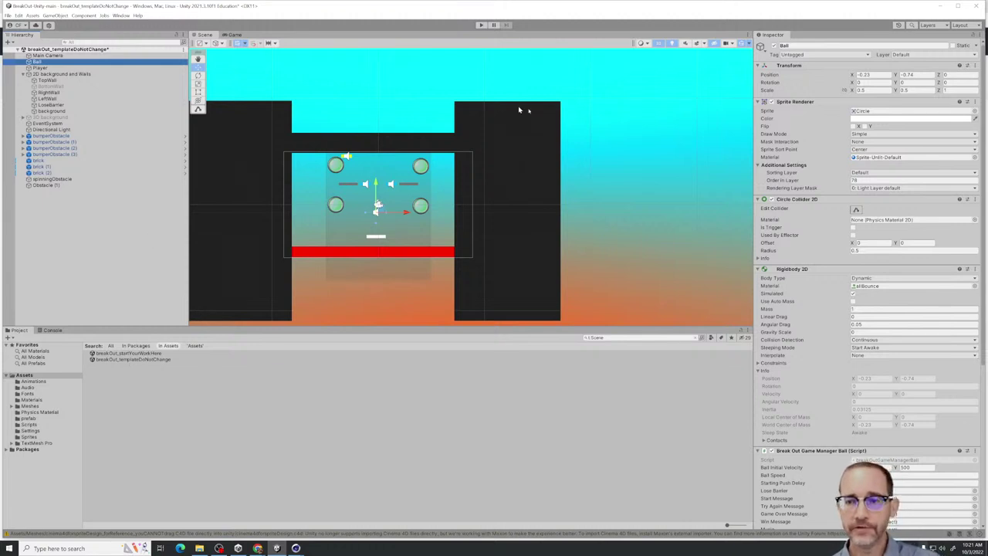
pyautogui.click(130, 354)
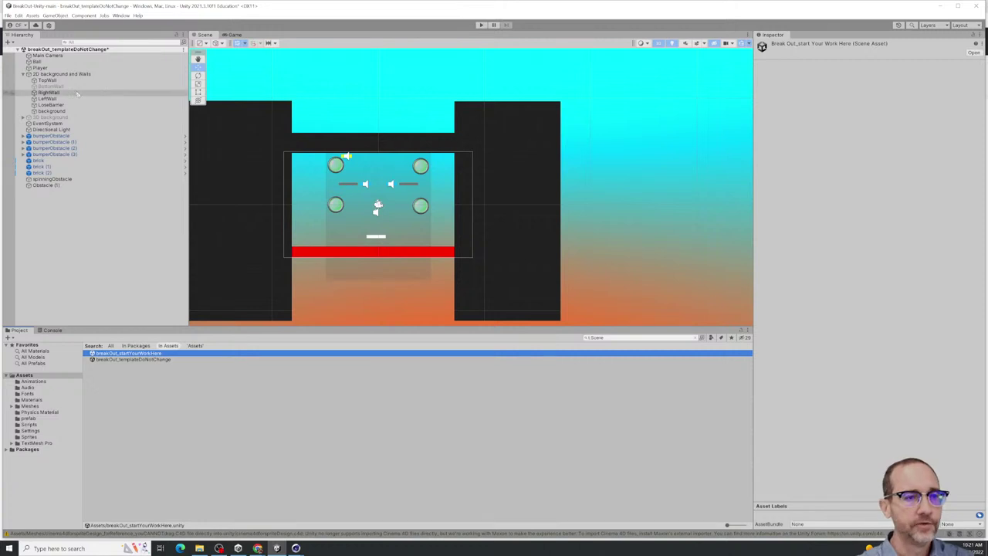
pyautogui.click(68, 57)
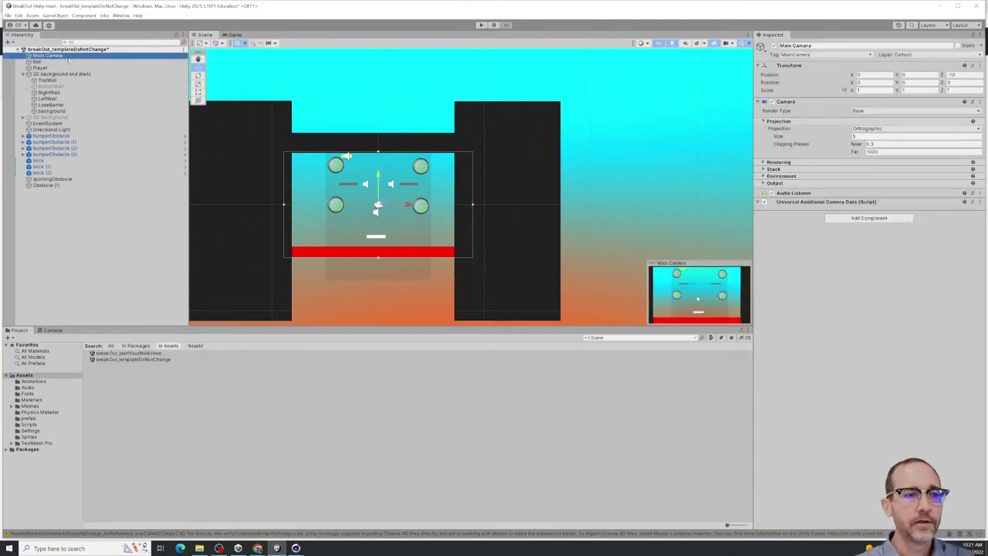
# Collapse the 2D background and Walls group and examine the components of the Ball and the Player
pyautogui.click(24, 74)
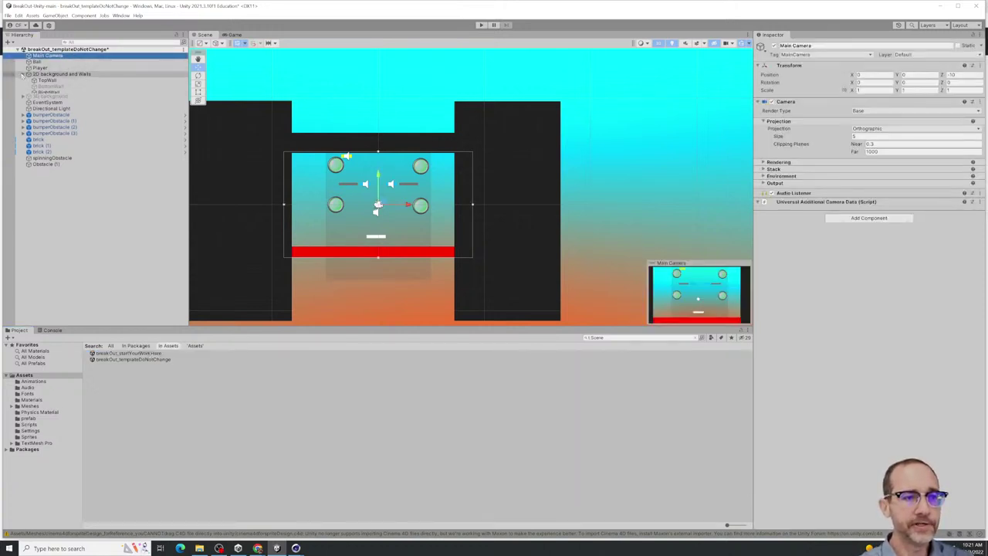
pyautogui.click(37, 62)
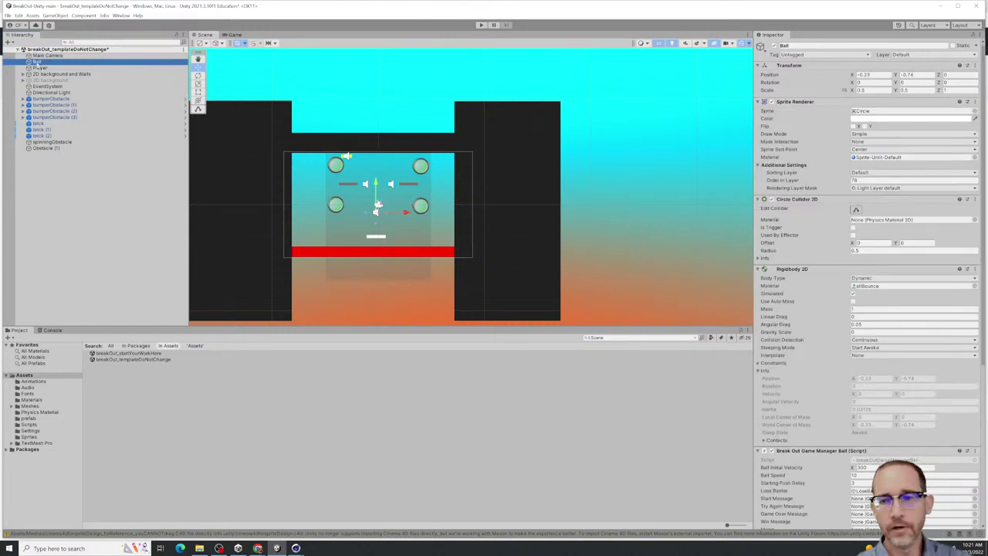
pyautogui.click(43, 68)
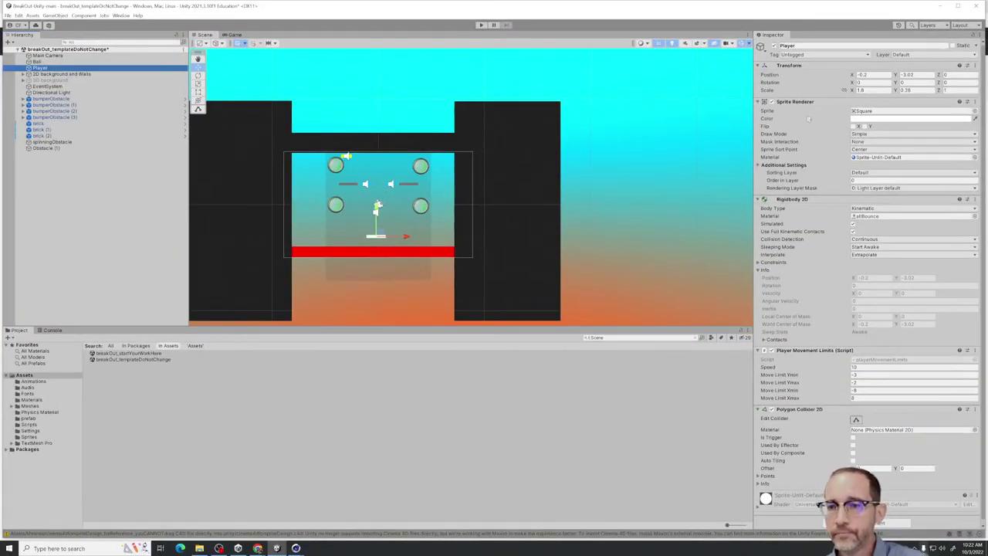
pyautogui.click(761, 103)
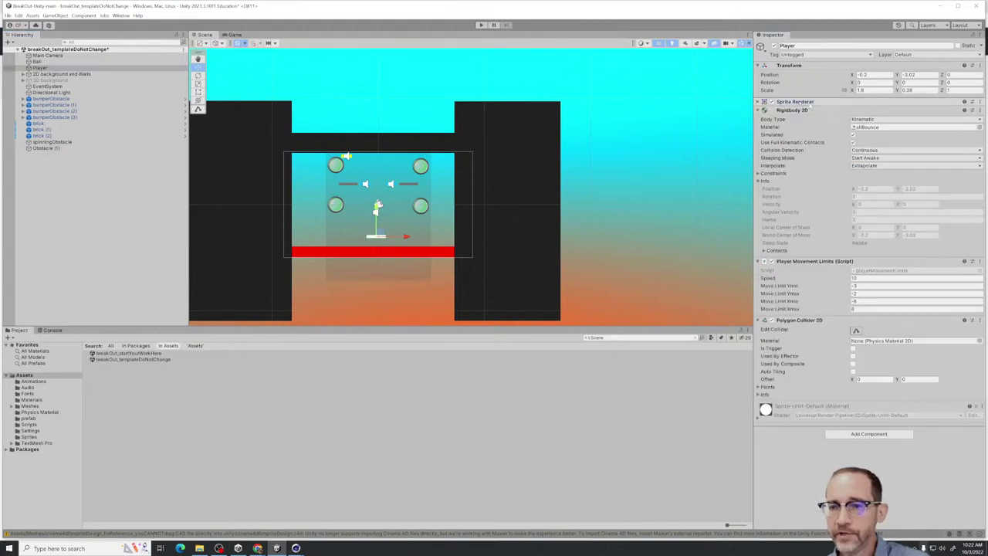
pyautogui.click(763, 102)
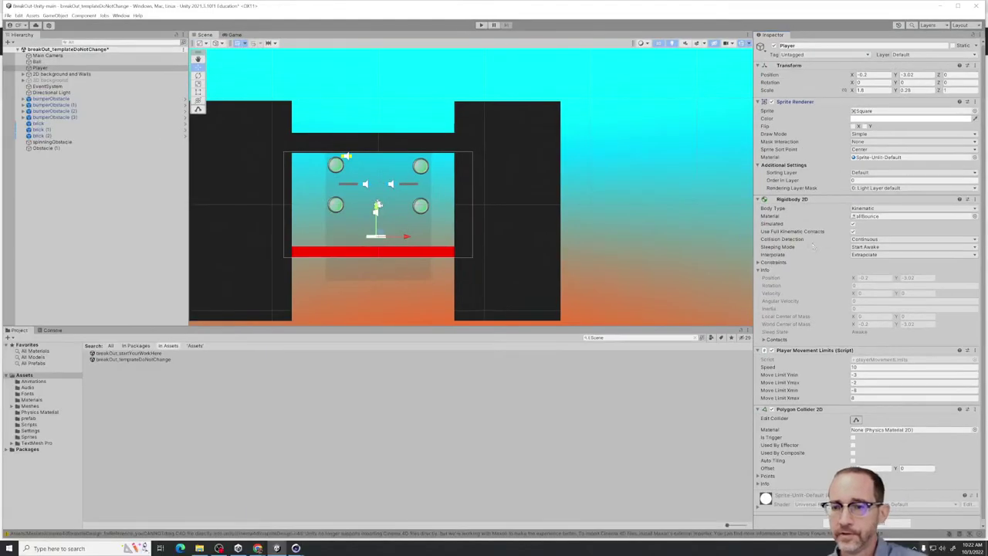
# Show the Body Type options of the Player's Rigidbody 2D and mark Kinematic, Dynamic and Static
pyautogui.click(858, 209)
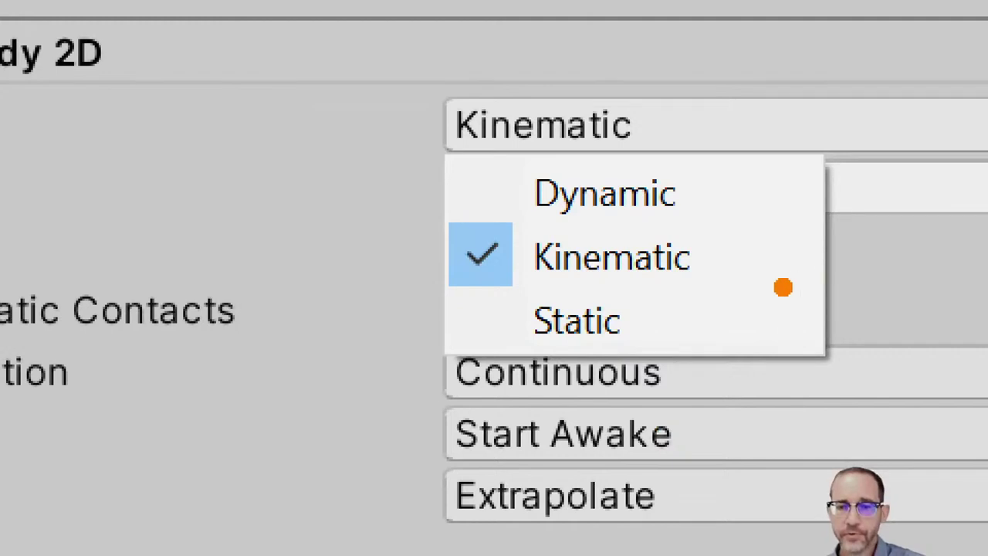
pyautogui.moveTo(772, 284); pyautogui.dragTo(466, 284)
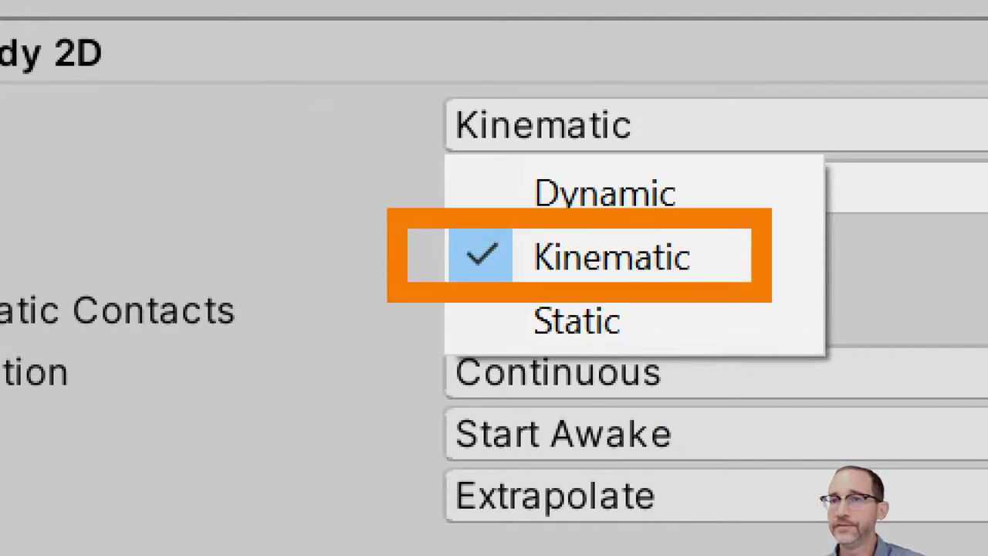
pyautogui.moveTo(463, 150); pyautogui.dragTo(760, 151)
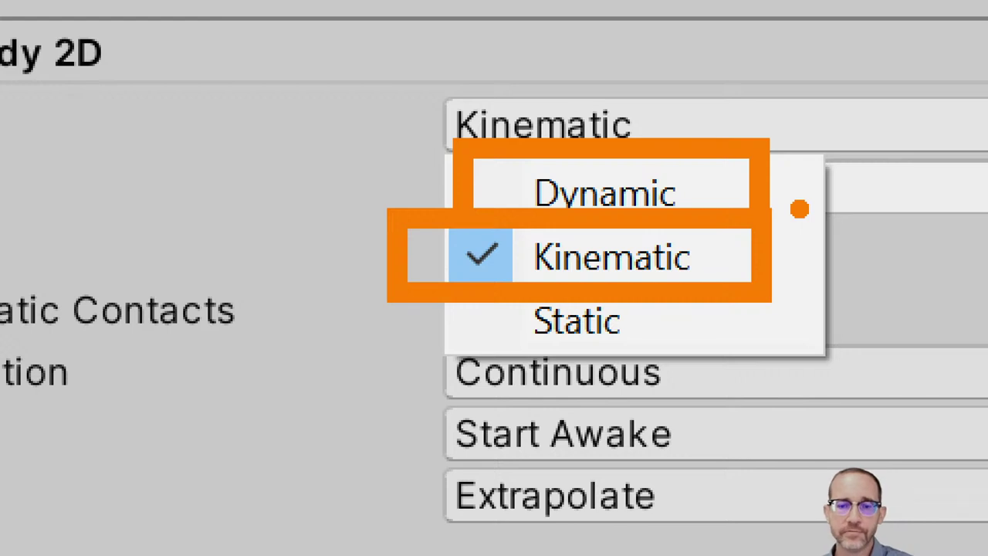
pyautogui.moveTo(744, 376); pyautogui.dragTo(656, 363)
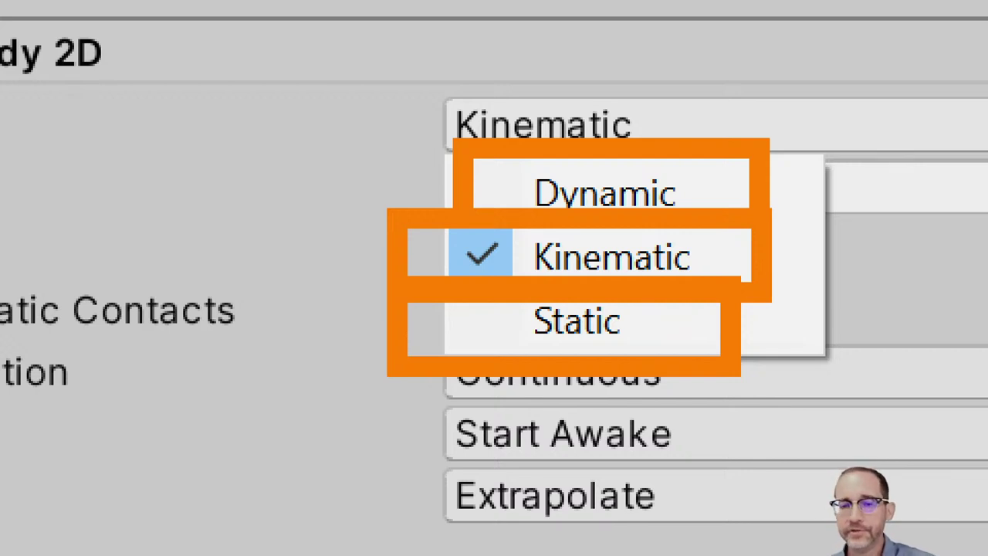
pyautogui.moveTo(412, 254); pyautogui.dragTo(30, 437)
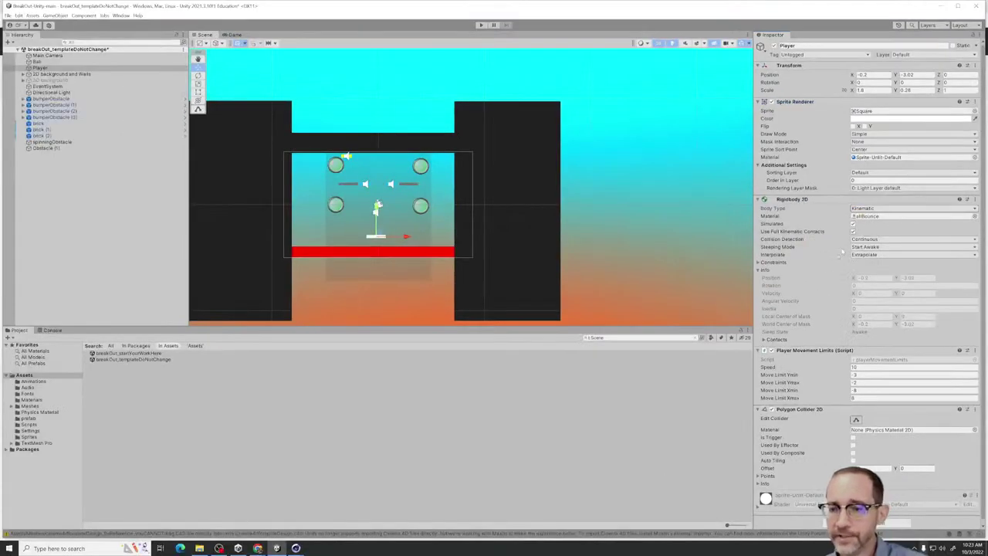
# Examine the Player Movement Limits script and annotate its speed and the X and Y movement limits
pyautogui.scroll(-1, 833, 266)
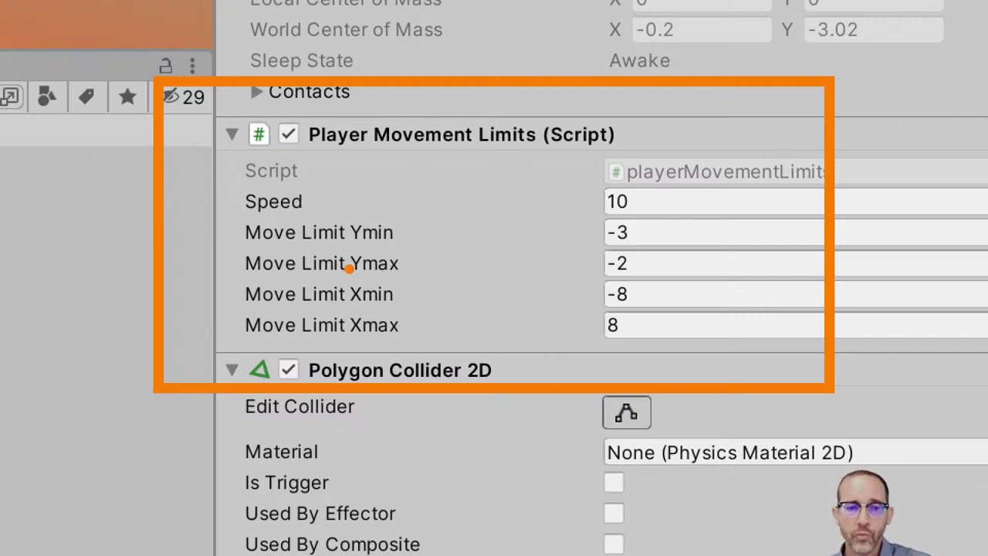
pyautogui.moveTo(406, 235); pyautogui.dragTo(464, 237)
pyautogui.moveTo(425, 264); pyautogui.dragTo(509, 278)
pyautogui.moveTo(416, 303); pyautogui.dragTo(452, 314)
pyautogui.moveTo(405, 338); pyautogui.dragTo(456, 340)
pyautogui.moveTo(559, 206)
pyautogui.mouseDown()
pyautogui.moveTo(658, 379)
pyautogui.moveTo(701, 296)
pyautogui.moveTo(633, 226)
pyautogui.moveTo(508, 227)
pyautogui.moveTo(645, 305)
pyautogui.mouseUp()
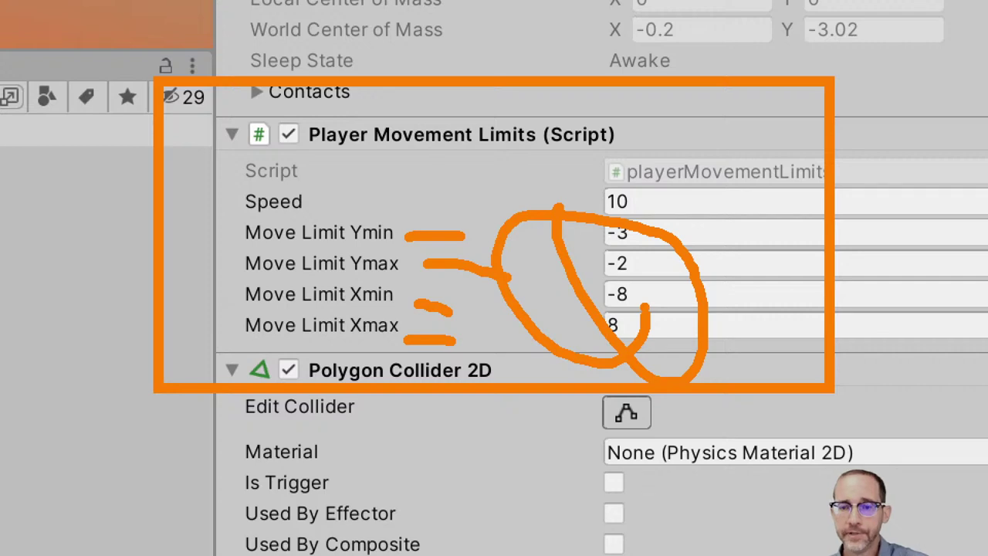
pyautogui.press('Escape')
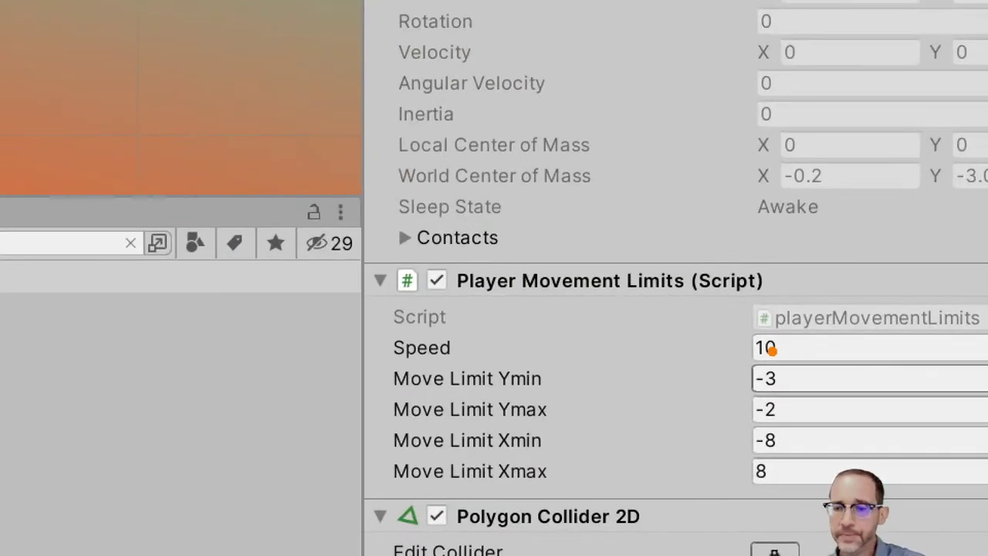
pyautogui.moveTo(755, 349)
pyautogui.mouseDown()
pyautogui.moveTo(703, 381)
pyautogui.moveTo(580, 401)
pyautogui.mouseUp()
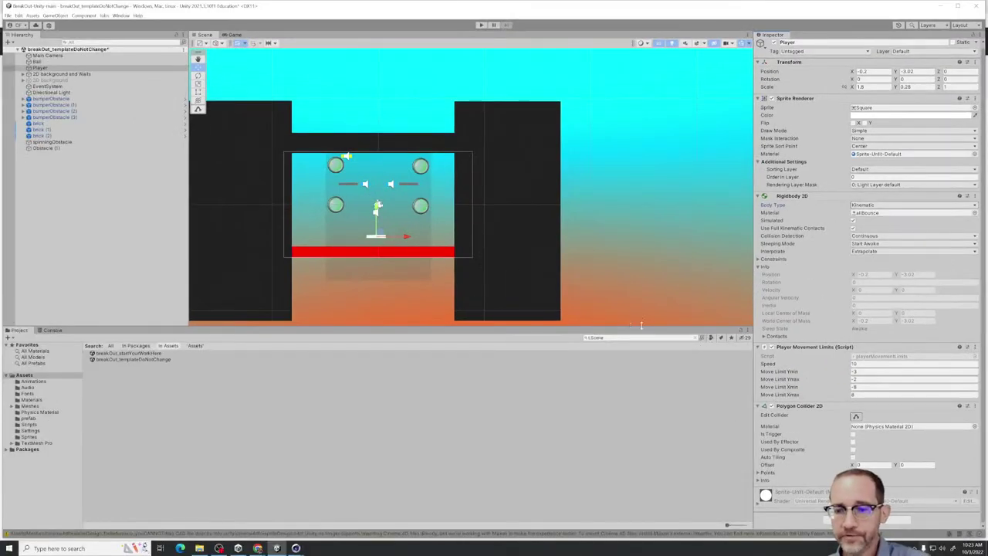
# Start playing the game and move the paddle horizontally and vertically to test its speed and limits
pyautogui.click(481, 25)
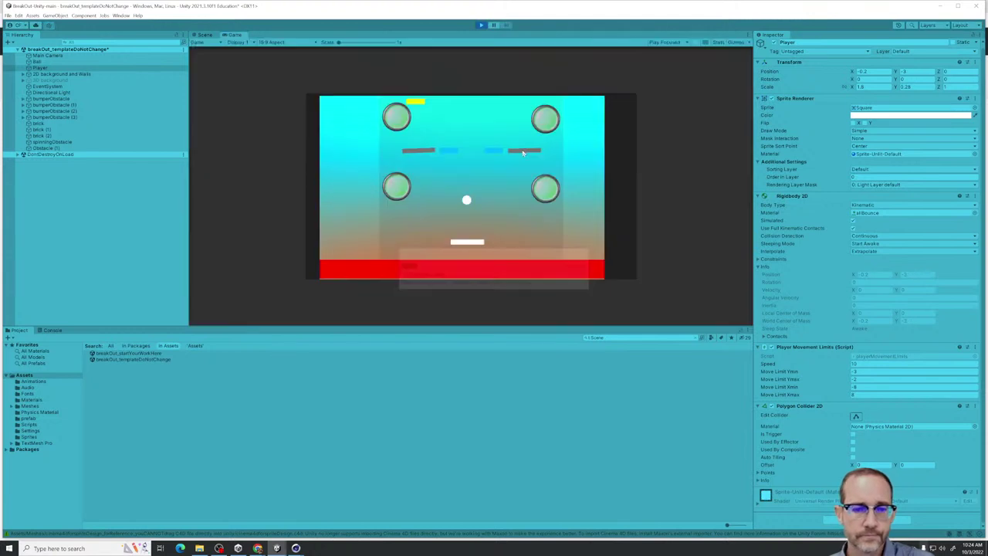
pyautogui.press('Left')
pyautogui.press('Right')
pyautogui.press('Right')
pyautogui.press('Left')
pyautogui.press('Left')
pyautogui.press('Right')
pyautogui.press('Right')
pyautogui.press('Left')
pyautogui.press('Right')
pyautogui.press('Left')
pyautogui.press('Up')
pyautogui.press('Right')
pyautogui.press('Down')
pyautogui.press('Left')
pyautogui.press('Up')
pyautogui.press('Right')
pyautogui.press('Left')
pyautogui.press('Down')
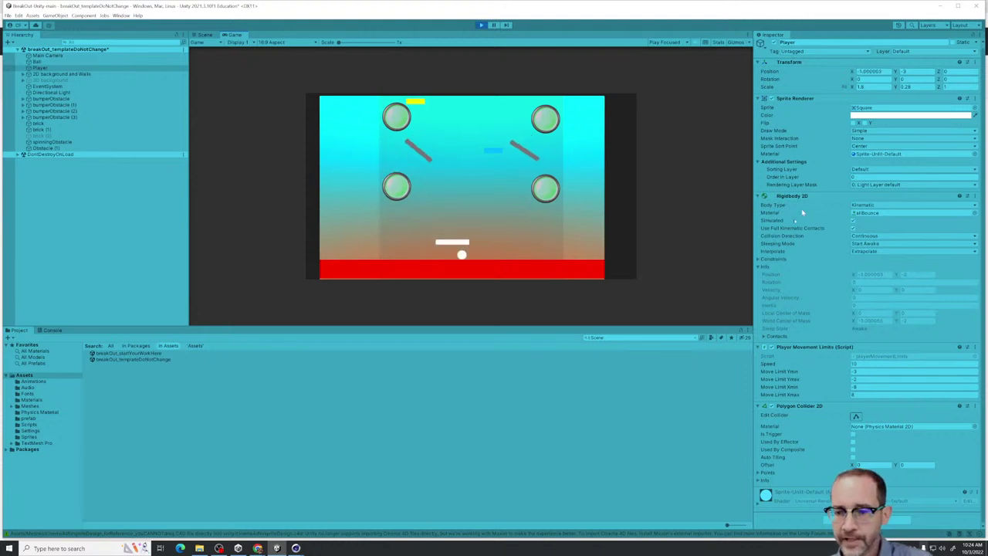
# Test the paddle's movement in all directions with the Player's Speed set to 2 and to 20 during play
pyautogui.click(856, 363)
pyautogui.write('2')
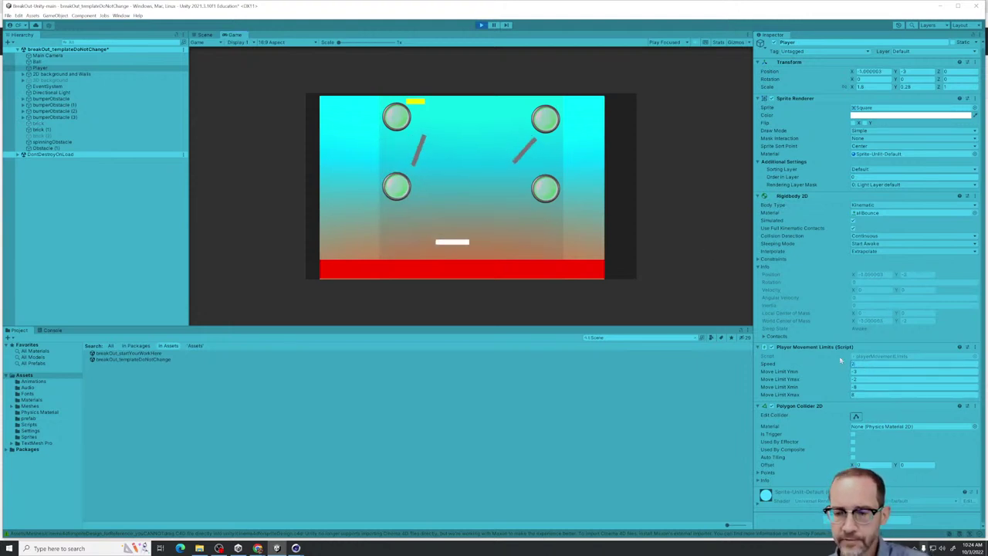
pyautogui.press('Left')
pyautogui.press('Right')
pyautogui.press('Left')
pyautogui.press('Up')
pyautogui.press('Right')
pyautogui.press('Down')
pyautogui.press('Right')
pyautogui.press('Up')
pyautogui.press('Left')
pyautogui.press('Left')
pyautogui.press('Down')
pyautogui.press('Up')
pyautogui.press('Right')
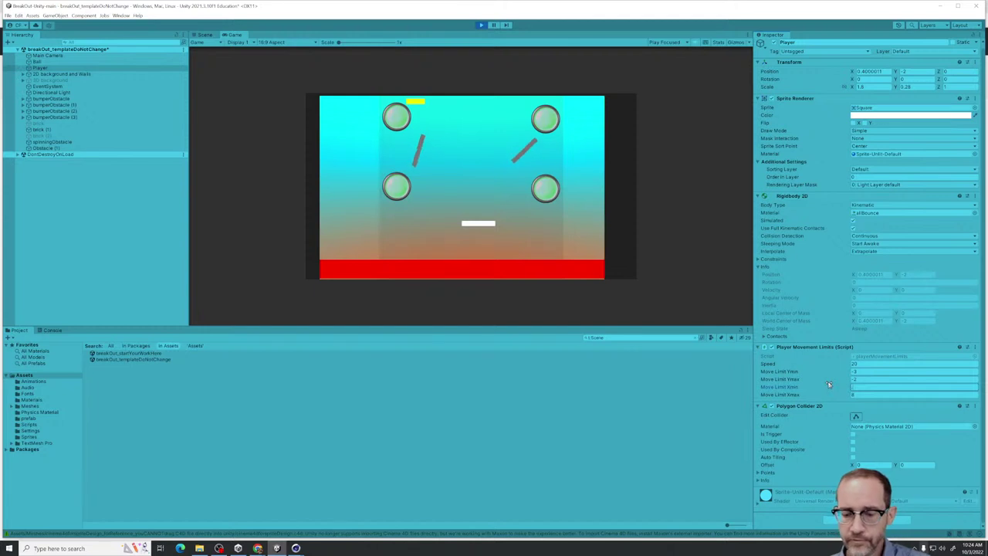
# Set the Player's Move Limit Xmin to -2 and Move Limit Xmax to 2 while the game runs
pyautogui.press('Tab')
pyautogui.write('2')
pyautogui.press('Return')
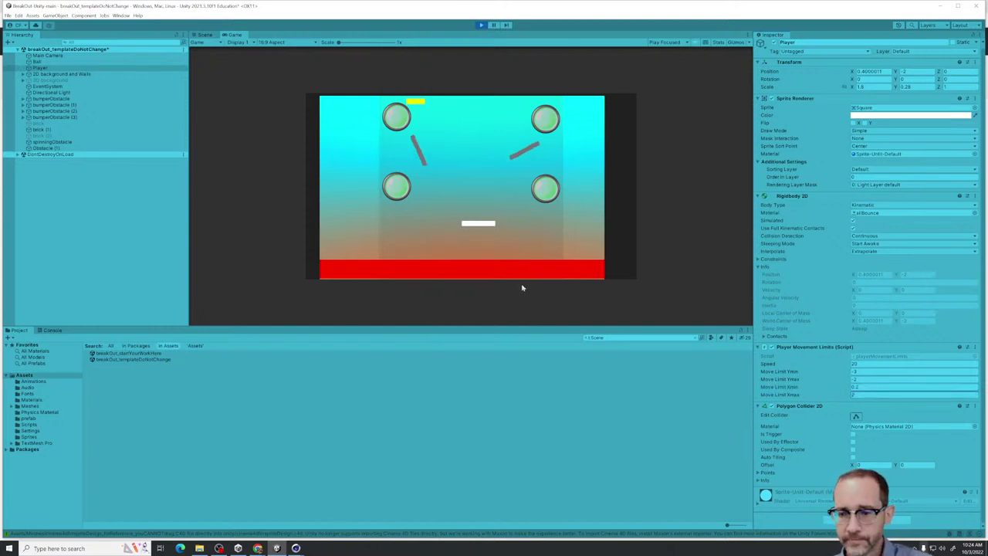
pyautogui.click(861, 386)
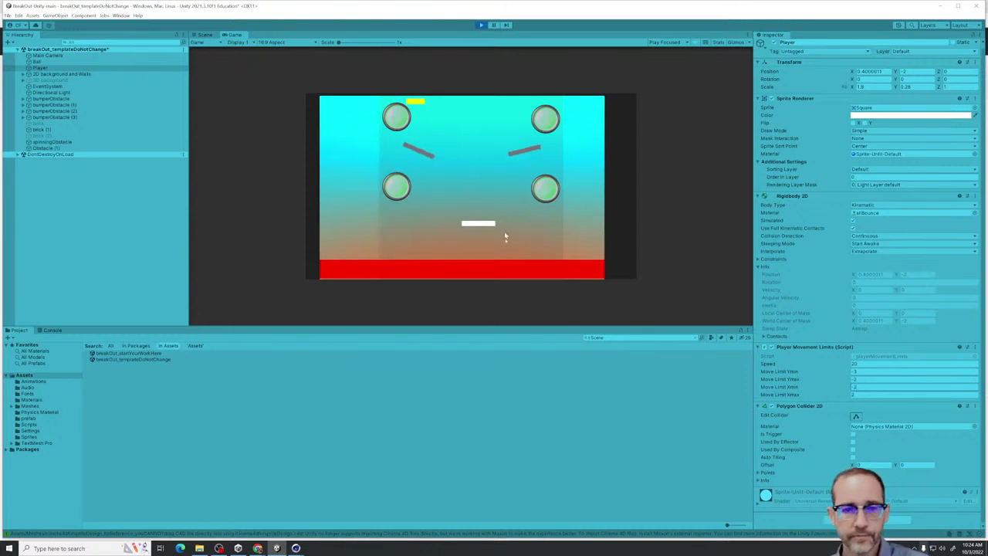
# Playtest the paddle against the narrowed horizontal limits and its vertical limits
pyautogui.press('Left')
pyautogui.press('Right')
pyautogui.press('Left')
pyautogui.press('Right')
pyautogui.press('Right')
pyautogui.press('Left')
pyautogui.press('Left')
pyautogui.press('Right')
pyautogui.press('Right')
pyautogui.press('Left')
pyautogui.press('Left')
pyautogui.press('Right')
pyautogui.press('Left')
pyautogui.press('Down')
pyautogui.press('Up')
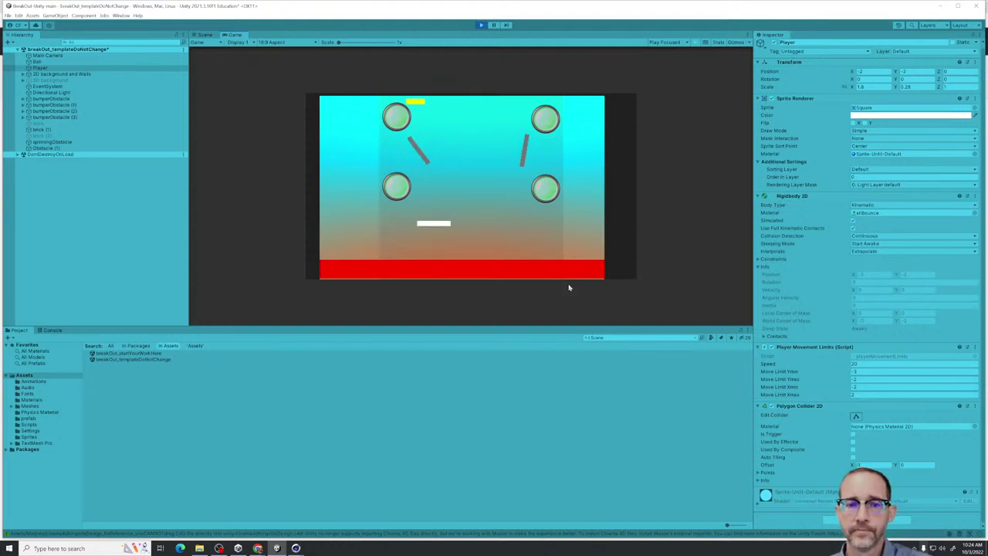
pyautogui.press('Down')
pyautogui.press('Right')
pyautogui.press('Right')
pyautogui.press('Left')
pyautogui.press('Up')
pyautogui.press('Right')
pyautogui.press('Down')
pyautogui.press('Up')
pyautogui.press('Right')
pyautogui.press('Left')
pyautogui.press('Right')
pyautogui.press('Down')
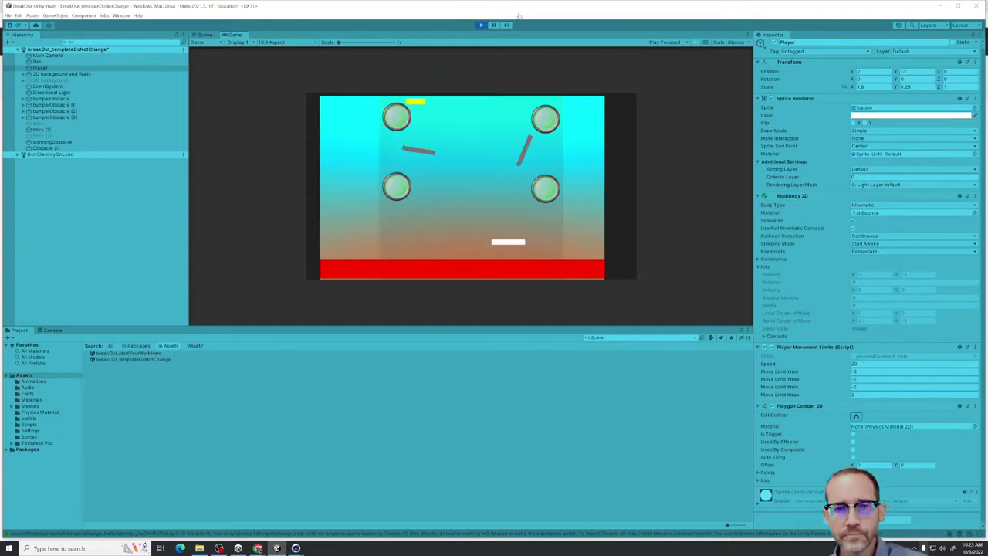
# Stop the playtest and annotate the values of the Player Movement Limits script
pyautogui.click(482, 25)
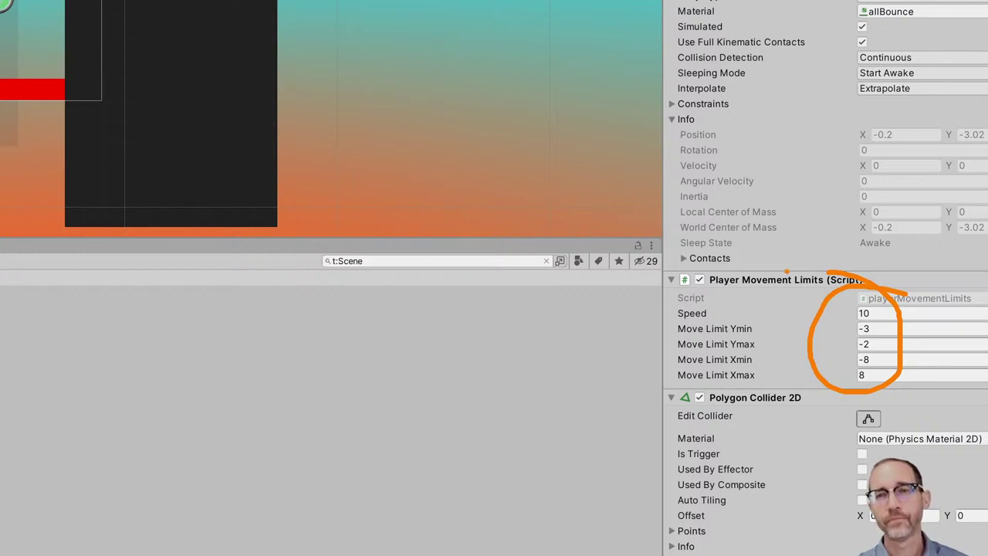
pyautogui.moveTo(735, 302); pyautogui.dragTo(797, 294)
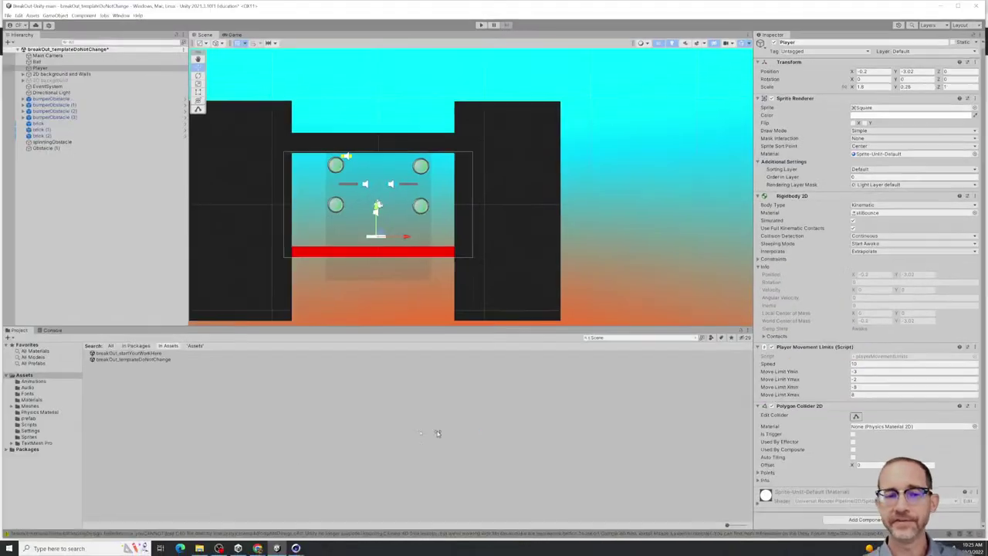
pyautogui.click(176, 424)
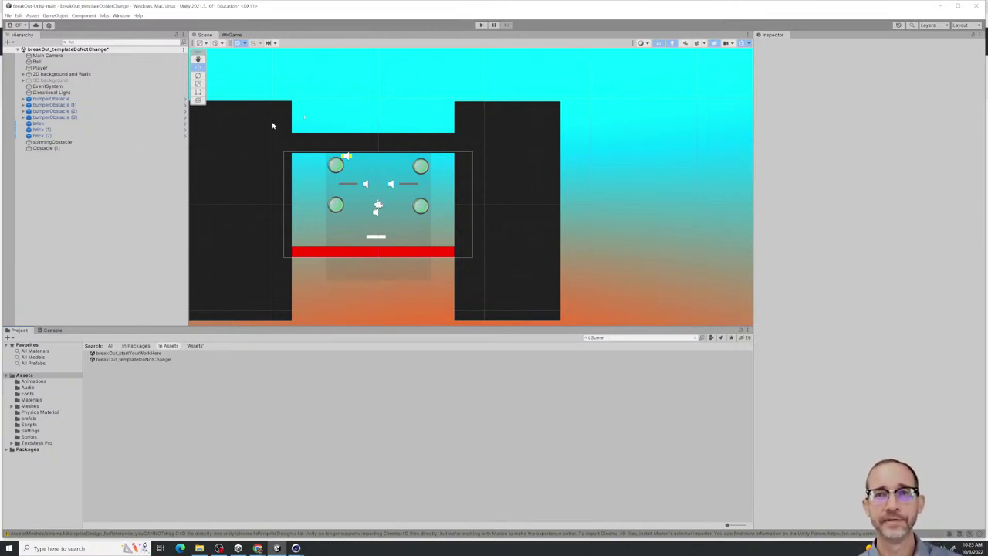
# Select the Player paddle and start editing the outline of its Polygon Collider 2D
pyautogui.click(40, 67)
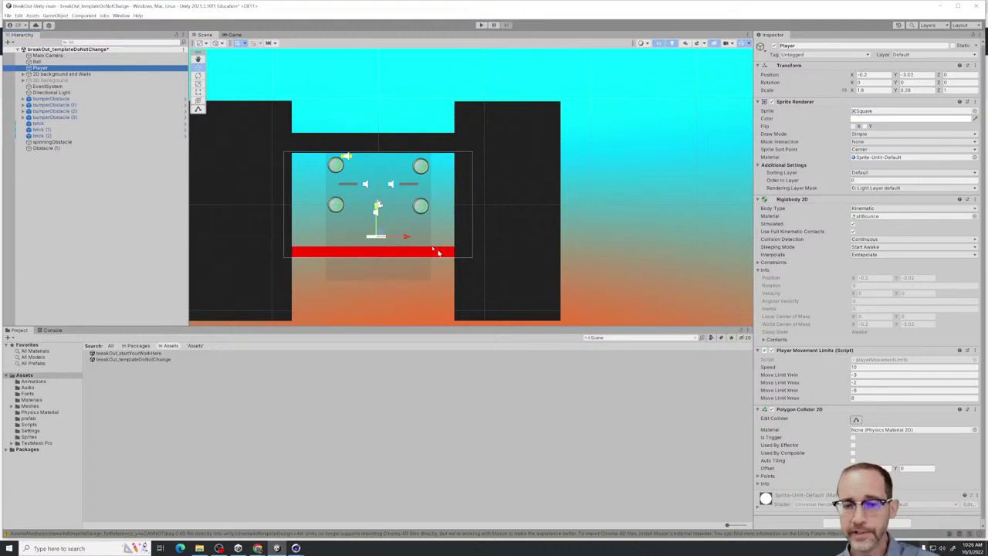
pyautogui.scroll(8, 377, 242)
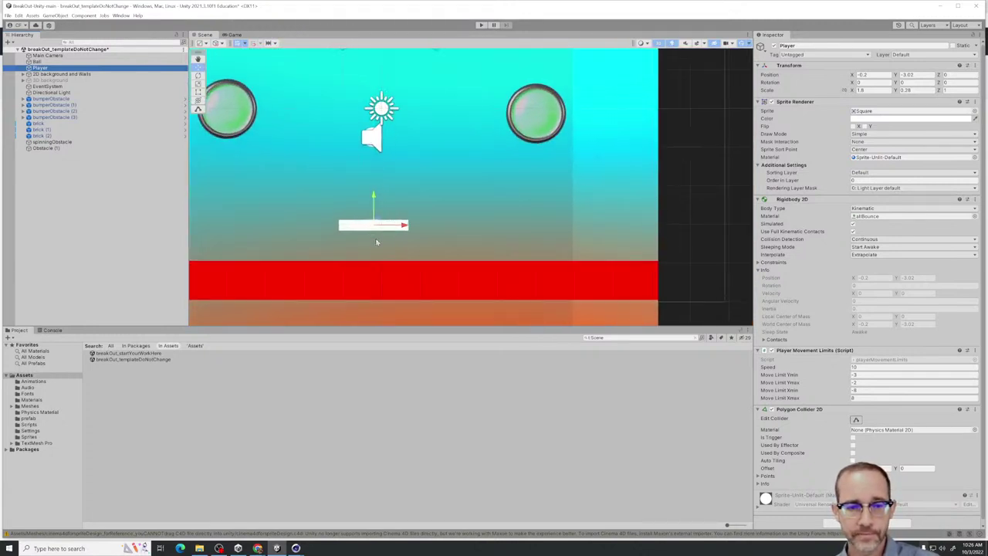
pyautogui.scroll(8, 377, 242)
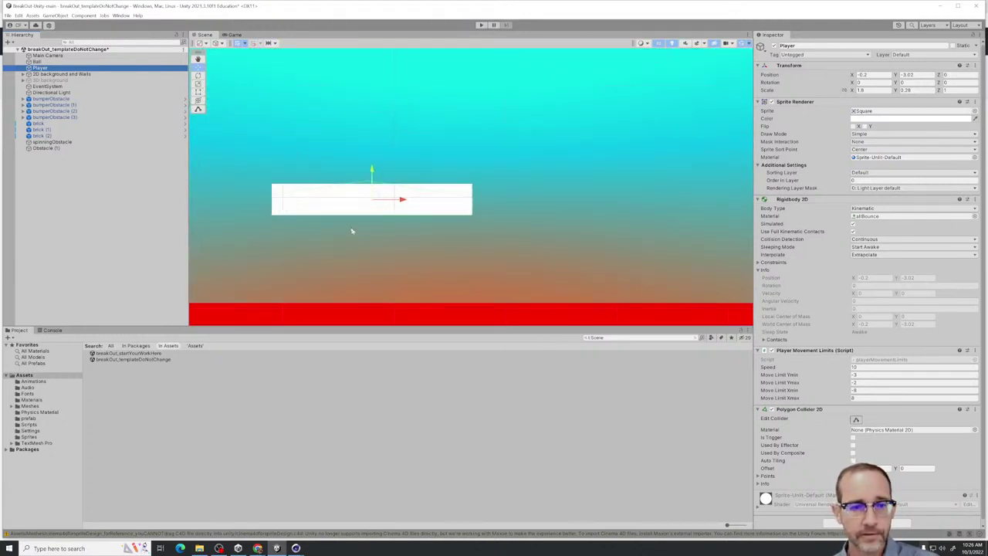
pyautogui.scroll(4, 353, 231)
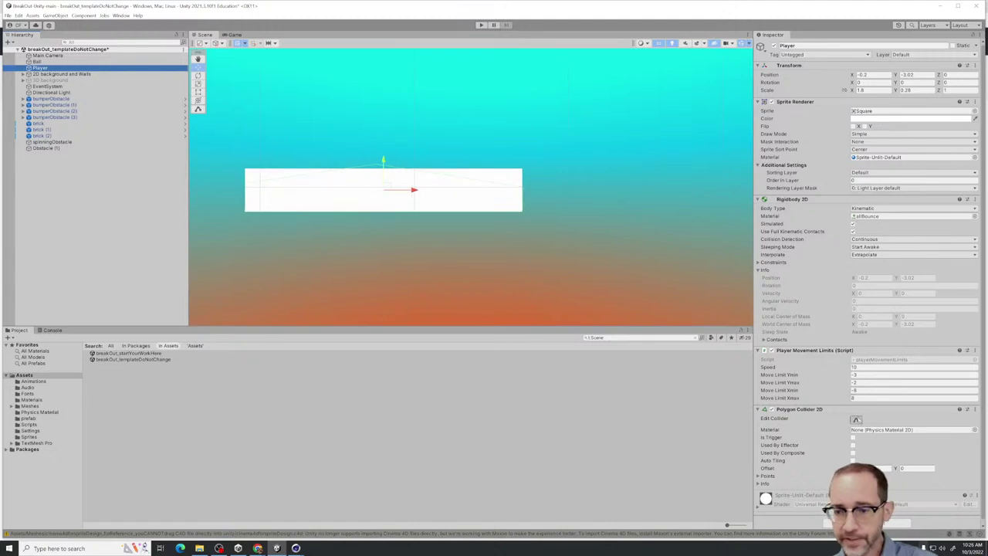
pyautogui.click(856, 419)
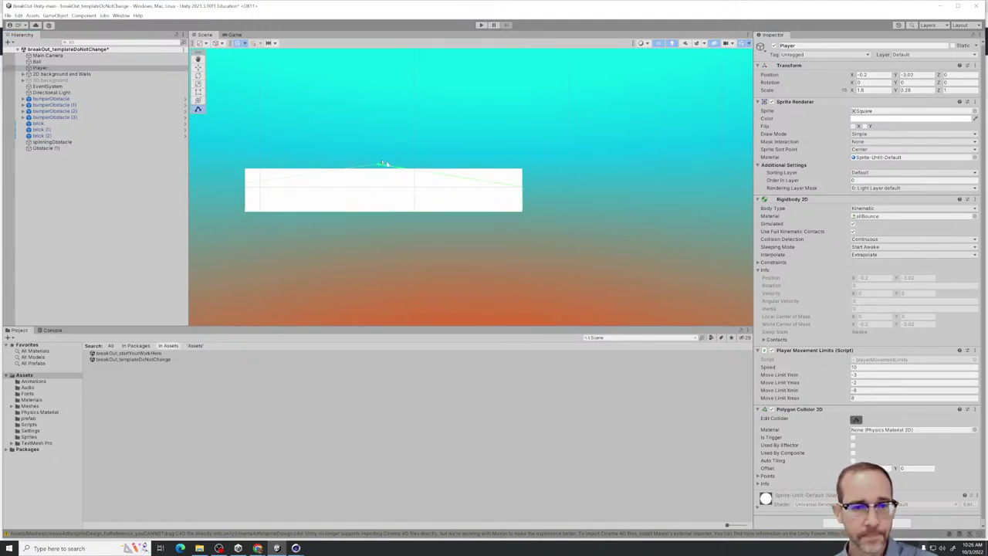
pyautogui.scroll(1, 304, 212)
pyautogui.scroll(1, 304, 211)
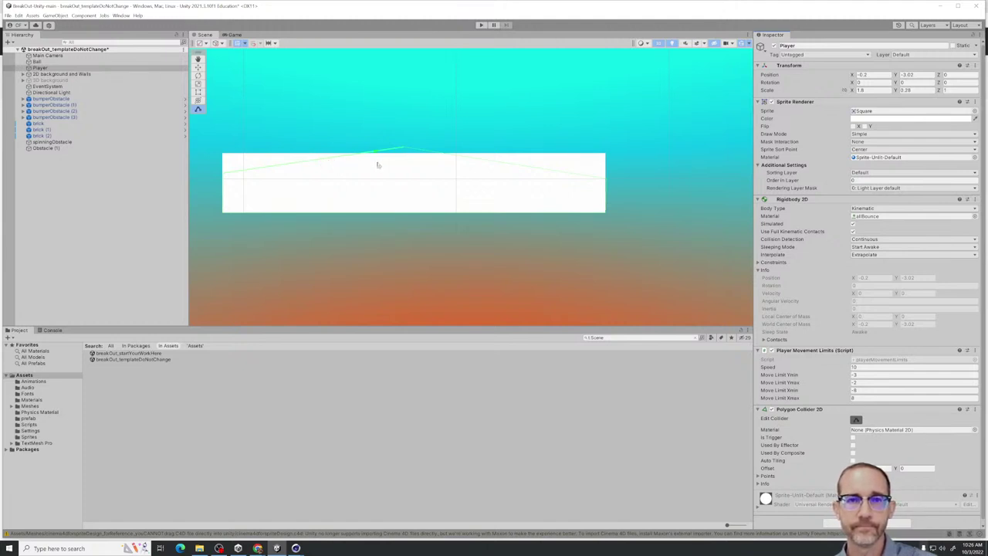
# Annotate the sloped upper edge of the paddle's collider and the bounce direction on each side
pyautogui.press('ctrl')
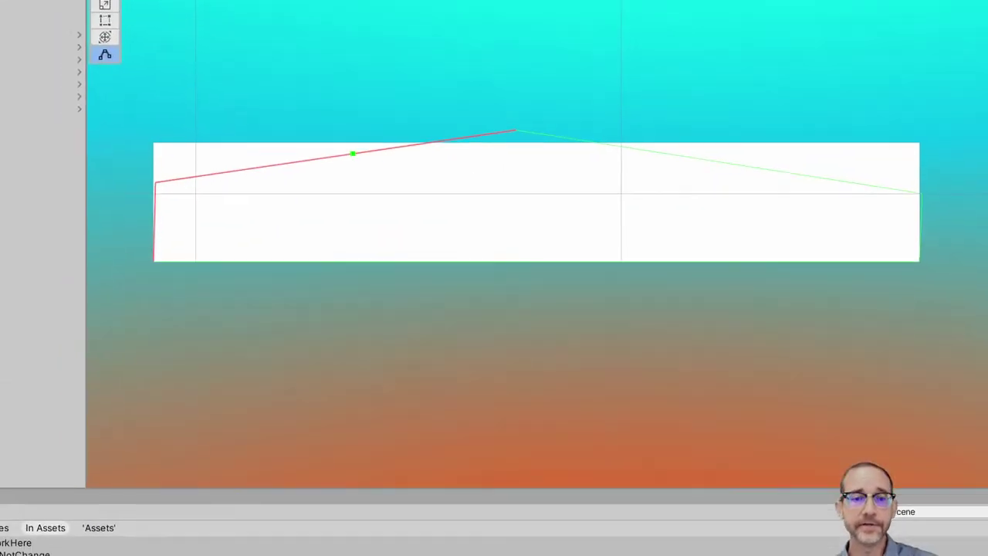
pyautogui.moveTo(639, 110); pyautogui.dragTo(465, 98)
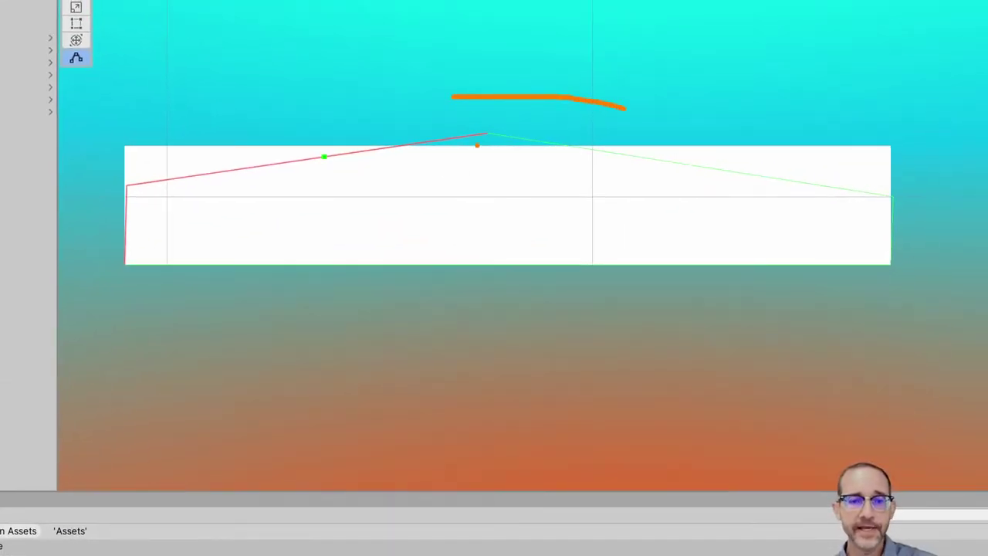
pyautogui.moveTo(488, 133); pyautogui.dragTo(133, 188)
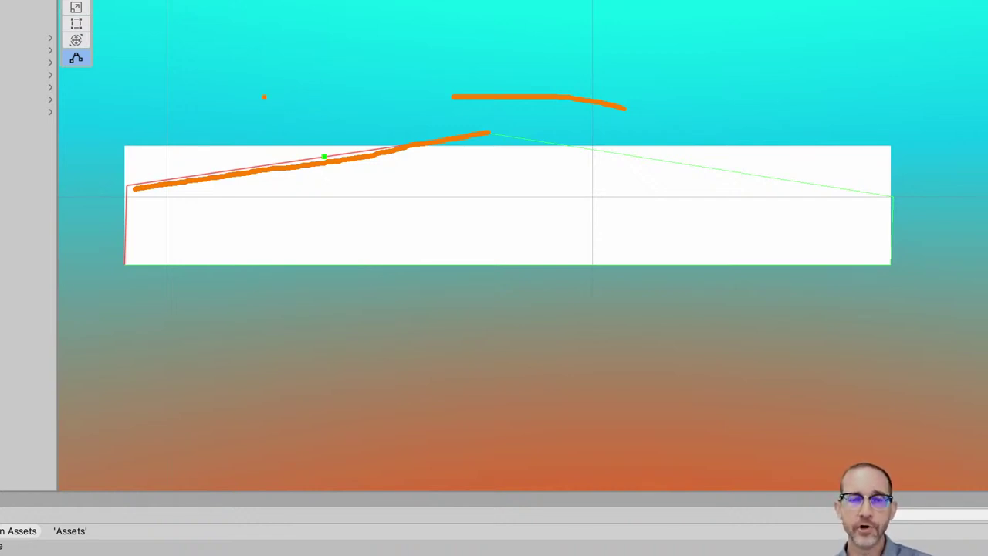
pyautogui.moveTo(263, 73)
pyautogui.mouseDown()
pyautogui.moveTo(281, 114)
pyautogui.moveTo(264, 68)
pyautogui.moveTo(246, 79)
pyautogui.moveTo(262, 55)
pyautogui.moveTo(300, 93)
pyautogui.mouseUp()
pyautogui.moveTo(833, 87)
pyautogui.mouseDown()
pyautogui.moveTo(728, 133)
pyautogui.moveTo(831, 83)
pyautogui.moveTo(775, 71)
pyautogui.moveTo(806, 69)
pyautogui.moveTo(832, 102)
pyautogui.mouseUp()
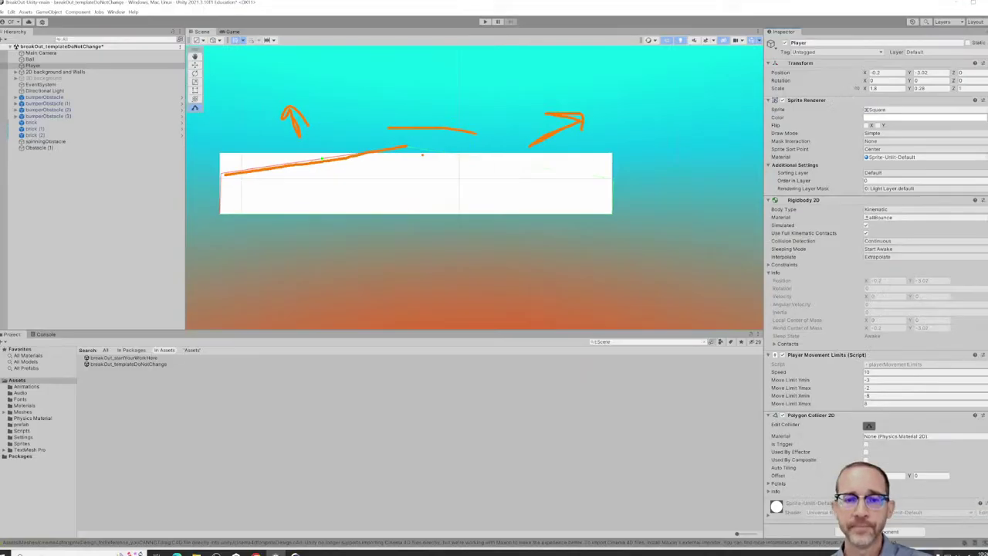
# Clear the annotations and point out the Edit Collider option of the paddle's Polygon Collider 2D and the collider's upper outline
pyautogui.press('Escape')
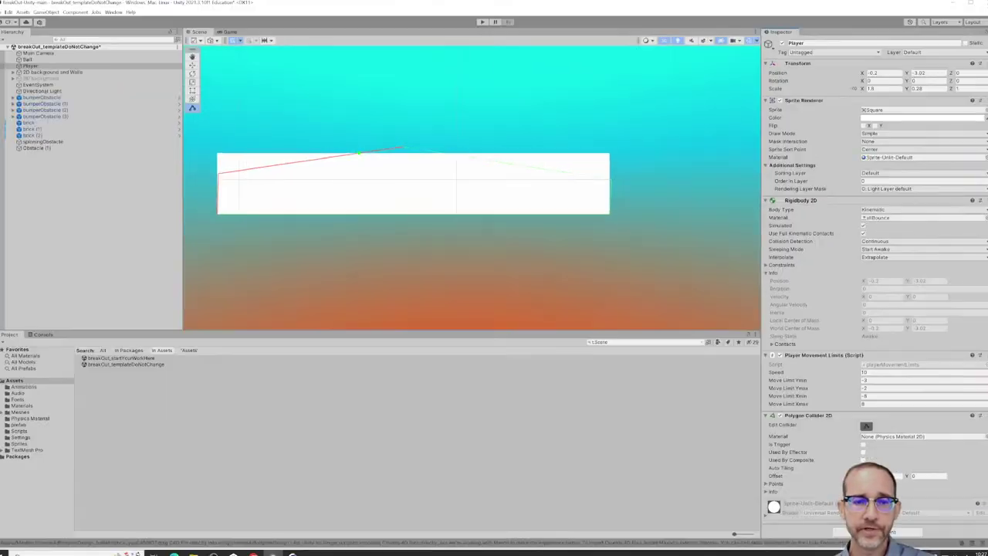
pyautogui.click(596, 237)
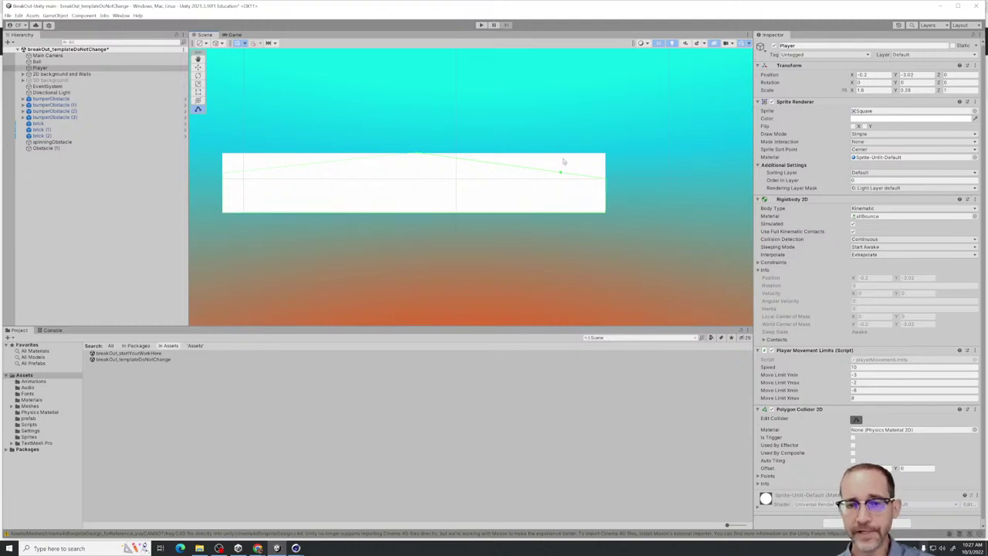
pyautogui.scroll(-1, 834, 429)
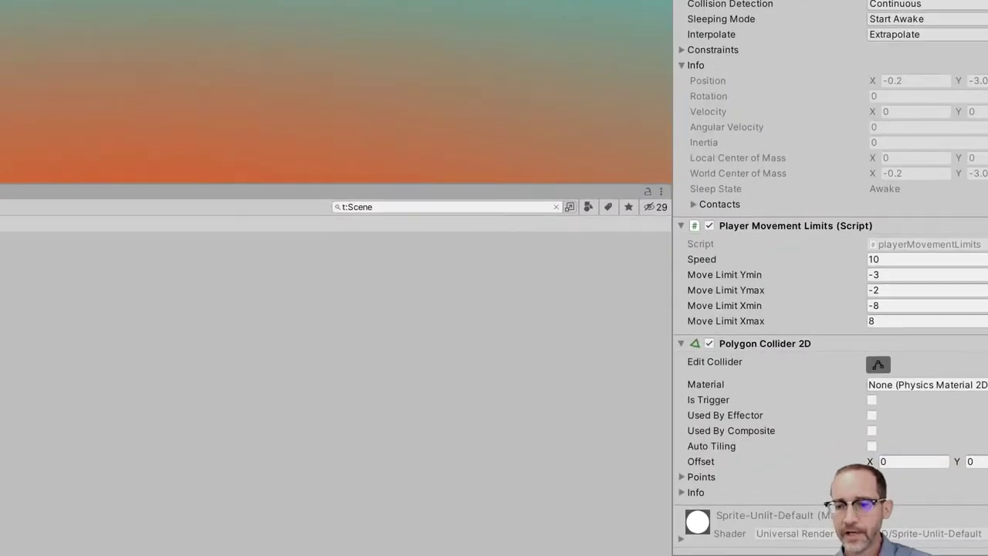
pyautogui.moveTo(869, 415)
pyautogui.mouseDown()
pyautogui.moveTo(757, 498)
pyautogui.moveTo(859, 426)
pyautogui.mouseUp()
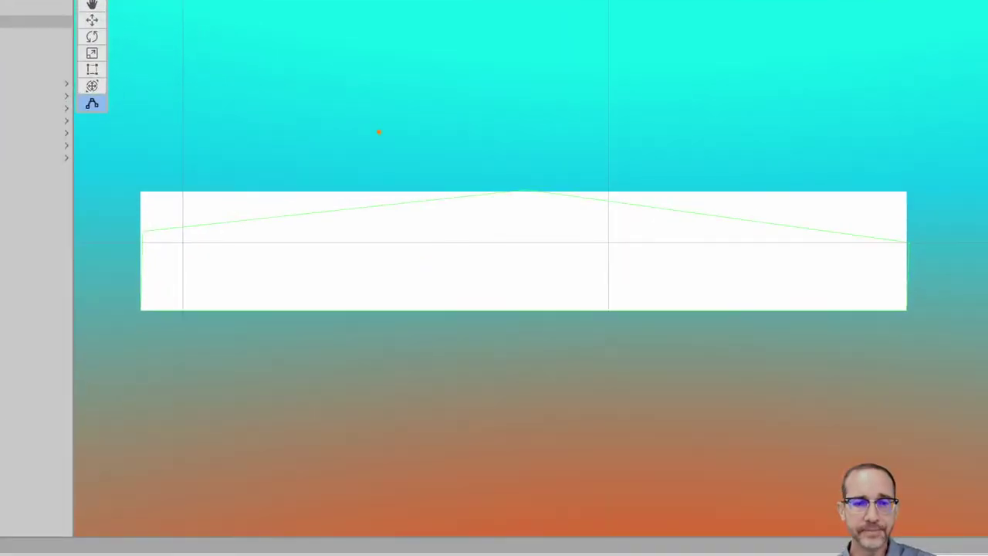
pyautogui.moveTo(423, 99)
pyautogui.mouseDown()
pyautogui.moveTo(254, 373)
pyautogui.moveTo(313, 121)
pyautogui.mouseUp()
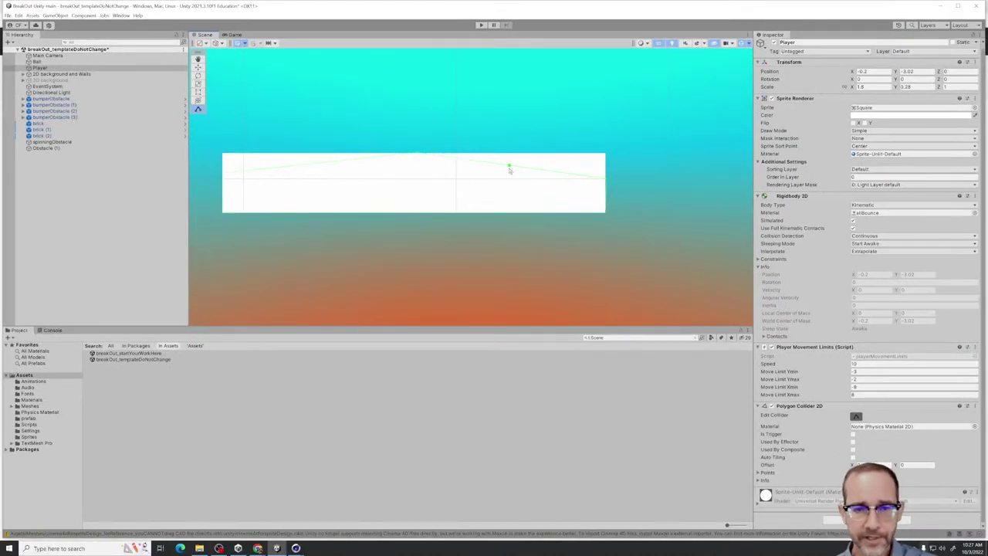
# Try bending the right half of the paddle collider's upper edge into two slopes and annotate them
pyautogui.moveTo(522, 165); pyautogui.dragTo(530, 124)
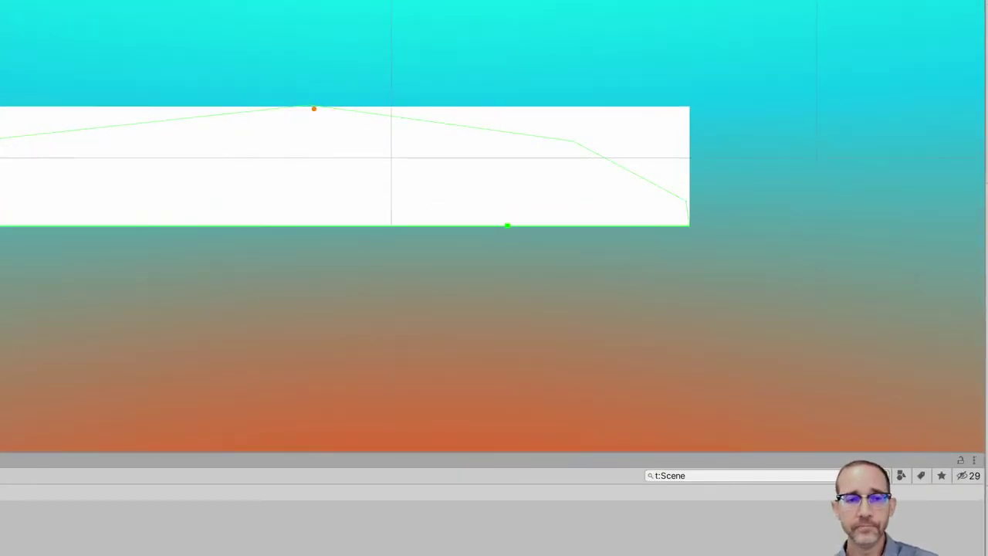
pyautogui.moveTo(308, 105)
pyautogui.mouseDown()
pyautogui.moveTo(406, 107)
pyautogui.moveTo(571, 137)
pyautogui.mouseUp()
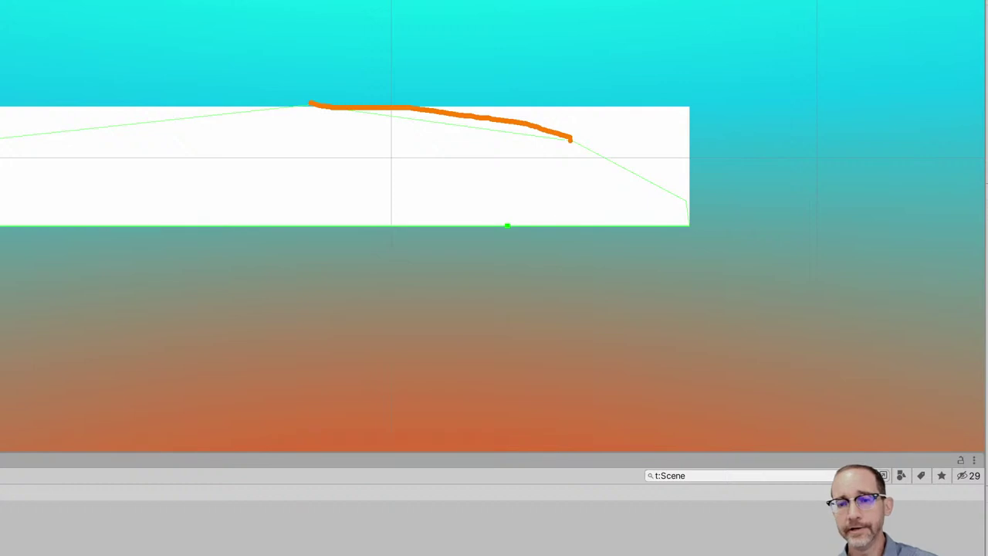
pyautogui.moveTo(571, 139)
pyautogui.mouseDown()
pyautogui.moveTo(686, 206)
pyautogui.moveTo(557, 143)
pyautogui.mouseUp()
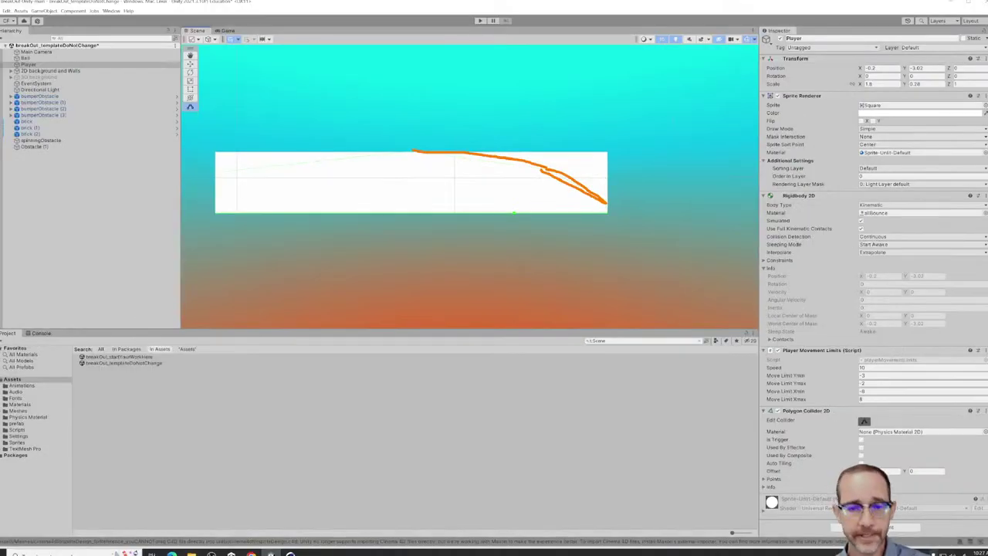
pyautogui.press('Escape')
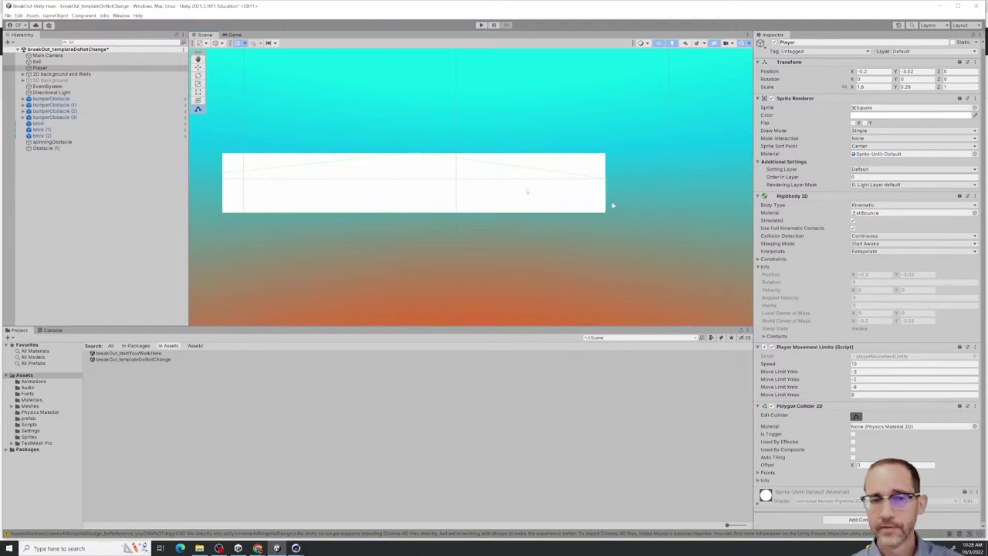
# Select and frame the Ball, and examine its Circle Collider 2D, Rigidbody 2D and Break Out Game Manager Ball script
pyautogui.click(37, 62)
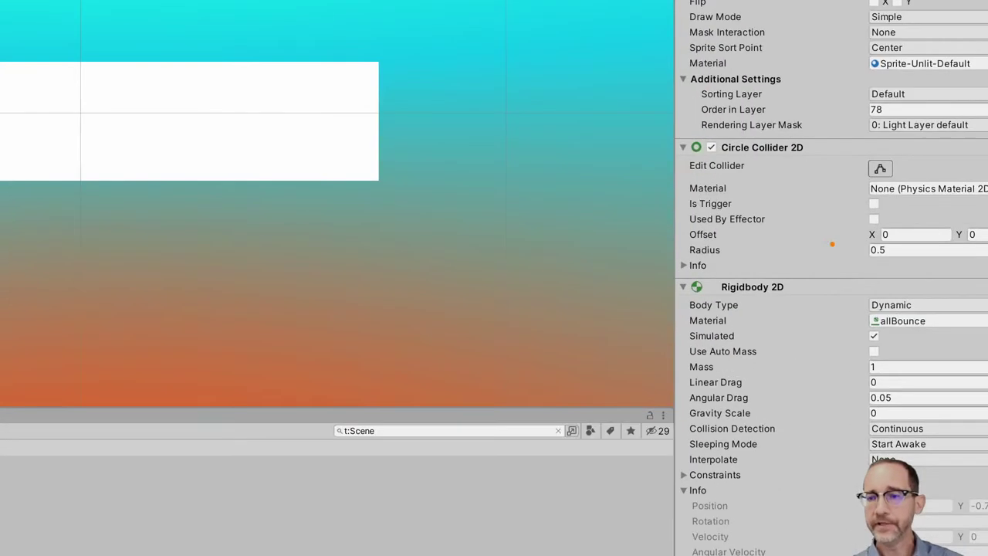
pyautogui.moveTo(821, 99)
pyautogui.mouseDown()
pyautogui.moveTo(741, 72)
pyautogui.moveTo(841, 132)
pyautogui.moveTo(776, 112)
pyautogui.mouseUp()
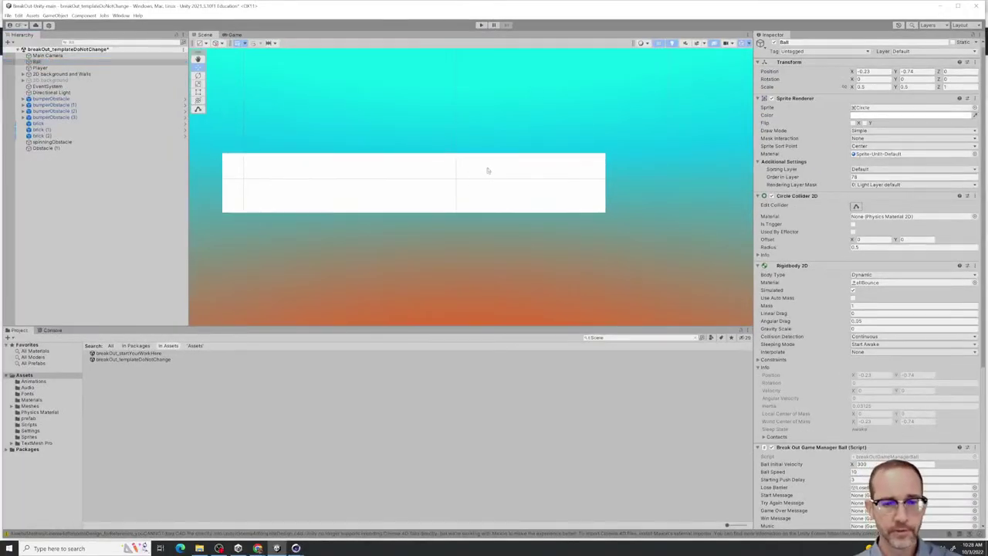
pyautogui.press('f')
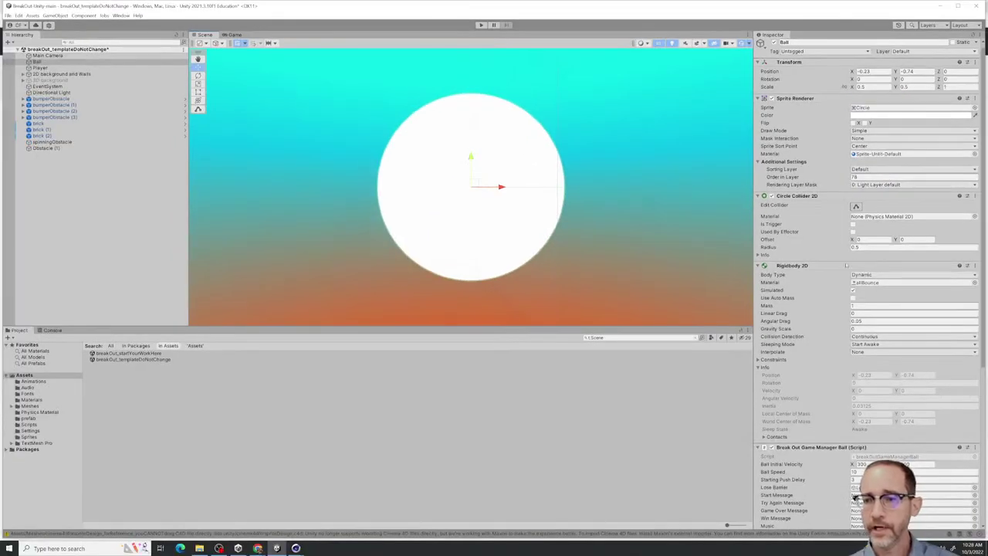
pyautogui.scroll(-2, 831, 290)
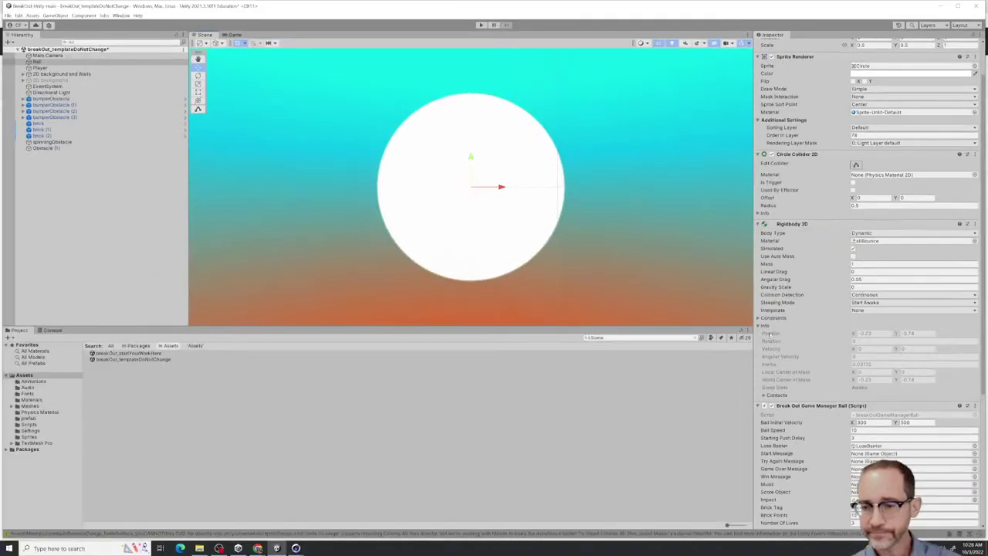
pyautogui.scroll(-5, 770, 334)
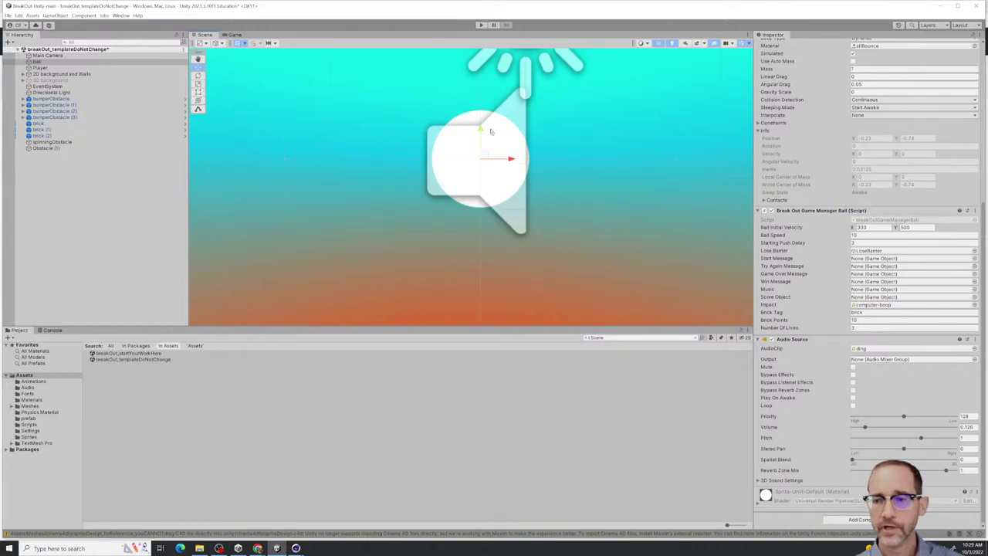
# Set the Ball's initial X velocity to 0 and start a playtest
pyautogui.click(871, 227)
pyautogui.write('0')
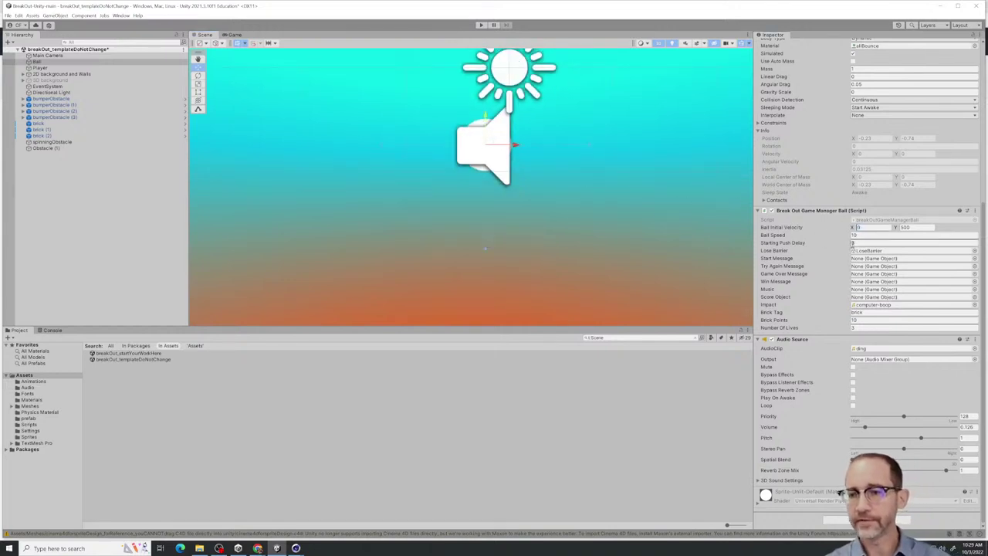
pyautogui.click(481, 25)
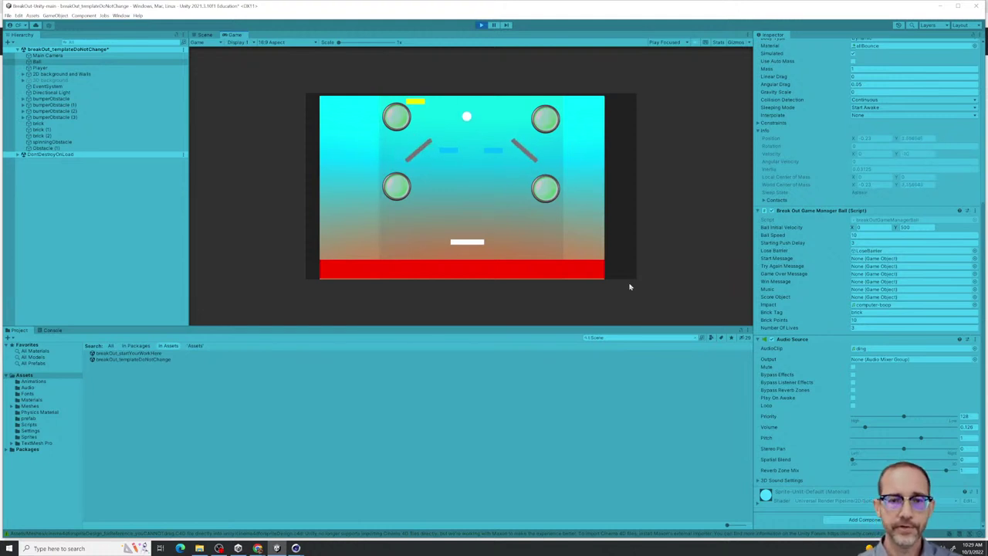
# Playtest the ball's straight vertical launch by moving the paddle sideways, and stop to revisit the initial X velocity
pyautogui.press('Left')
pyautogui.press('Right')
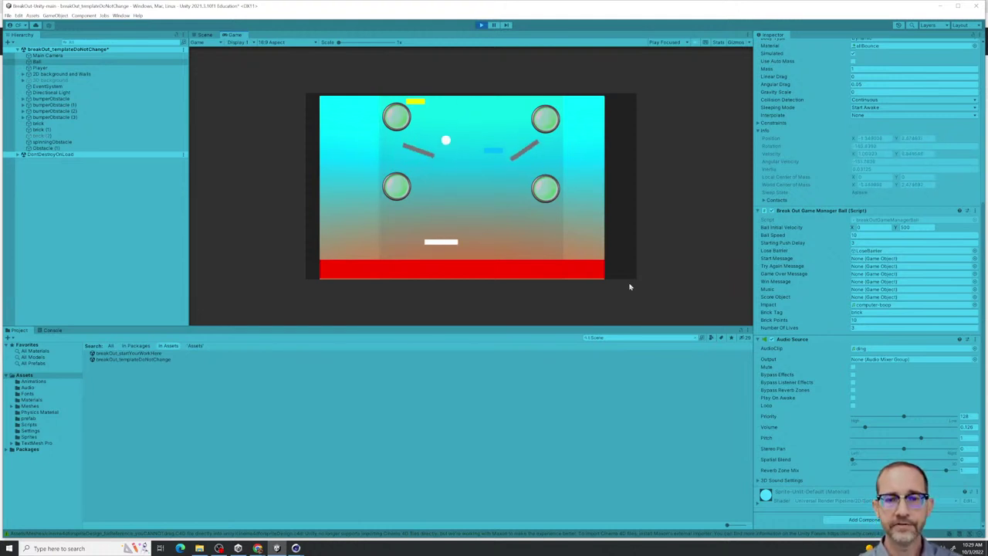
pyautogui.press('Right')
pyautogui.press('Left')
pyautogui.press('Right')
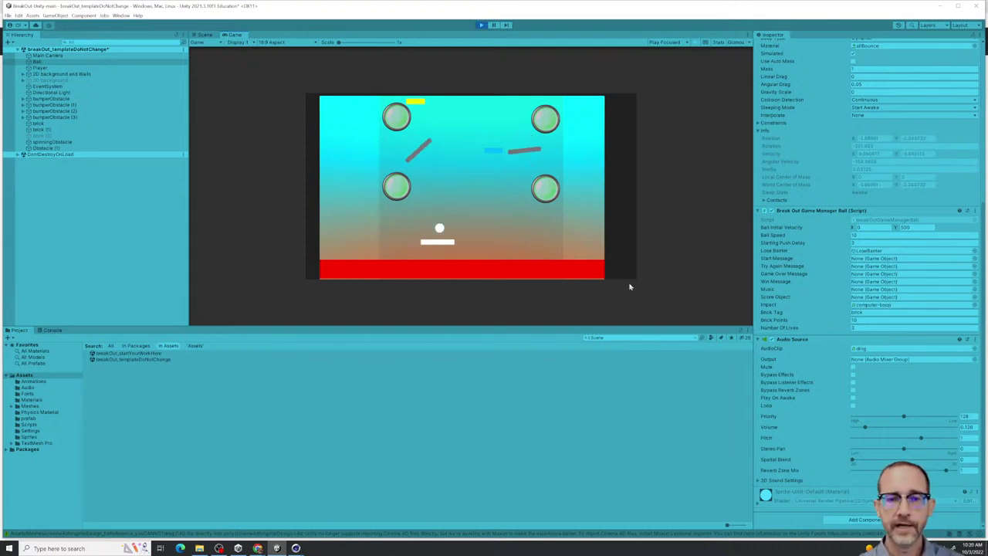
pyautogui.press('Right')
pyautogui.press('Right')
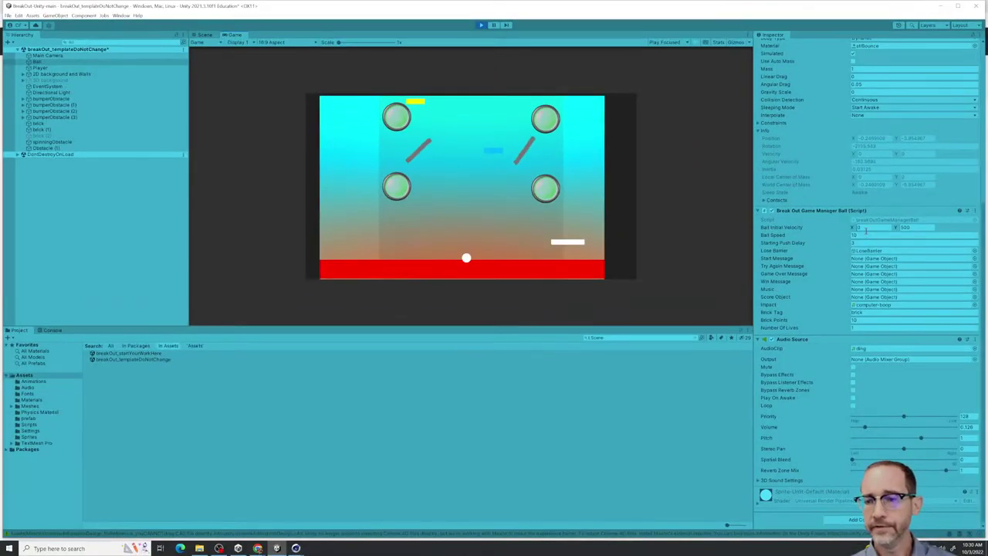
pyautogui.click(480, 25)
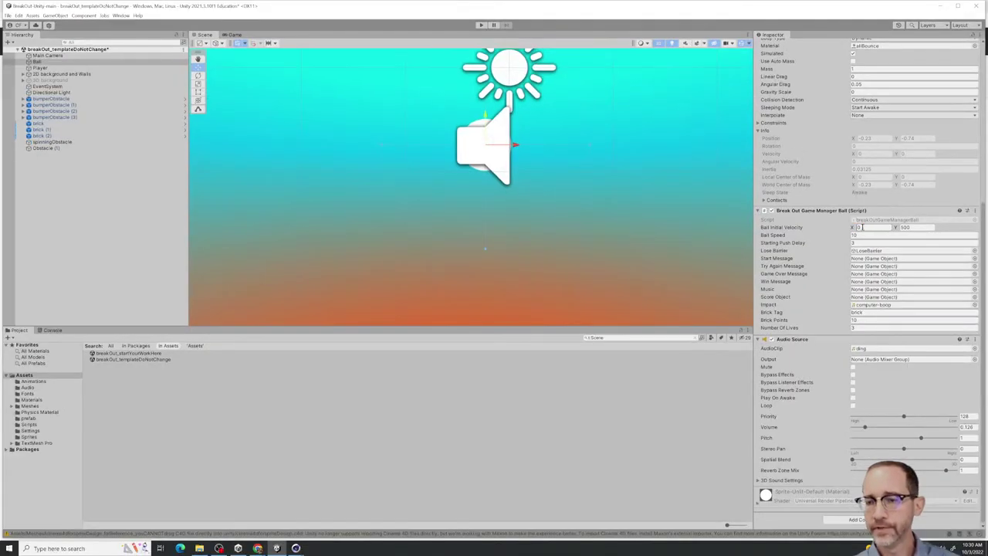
pyautogui.click(862, 227)
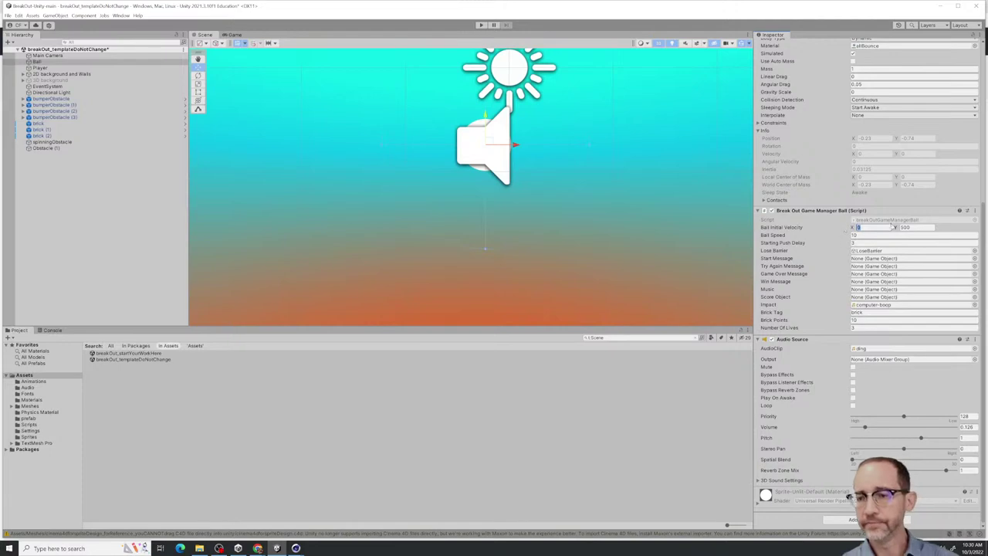
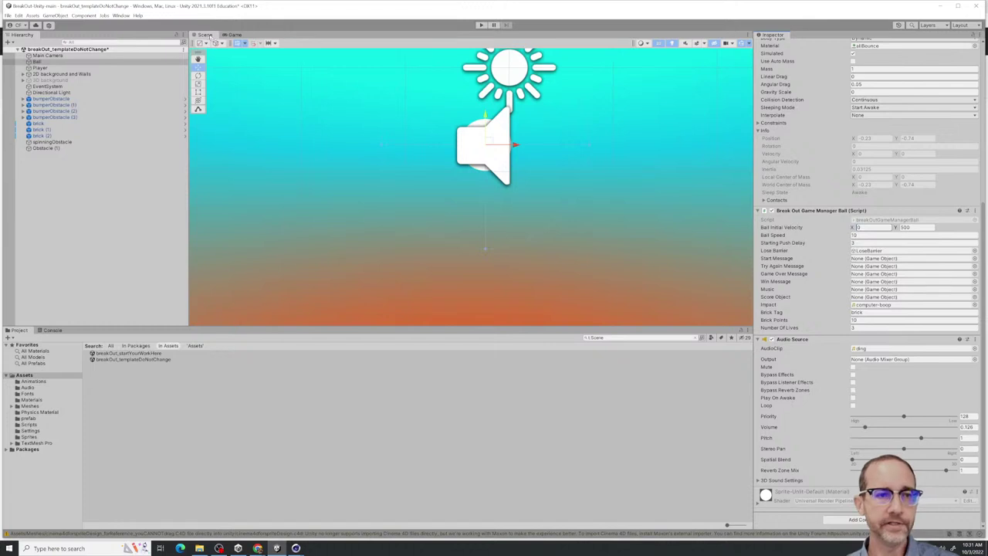
# Select the LoseBarrier object inside 2D background and Walls and examine its Sprite Renderer and trigger Box Collider 2D
pyautogui.click(208, 36)
pyautogui.scroll(-10, 380, 174)
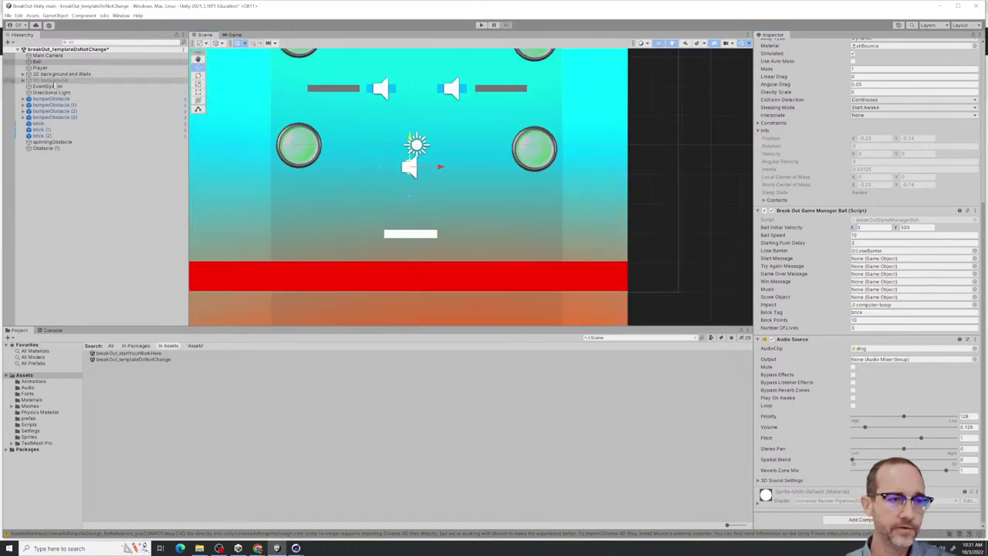
pyautogui.click(216, 284)
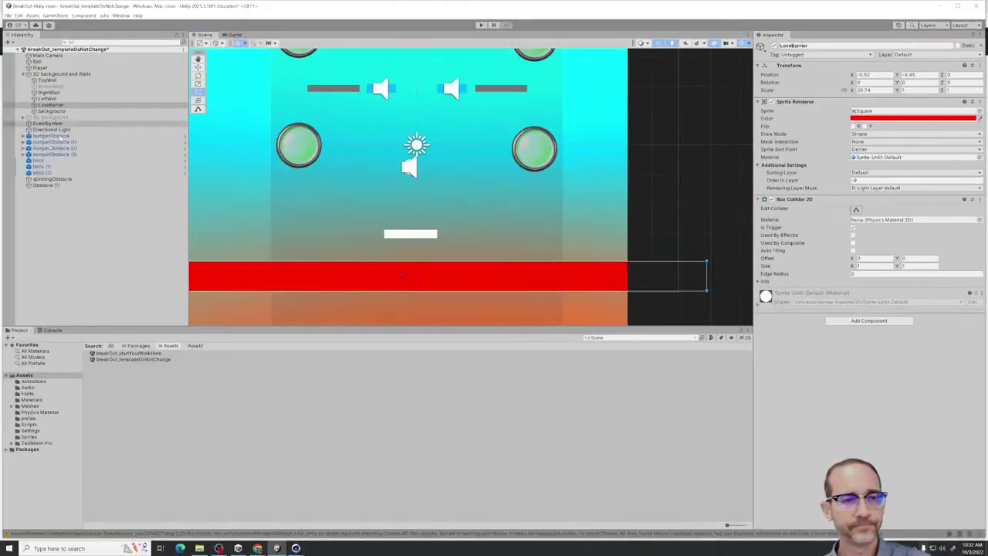
pyautogui.click(51, 75)
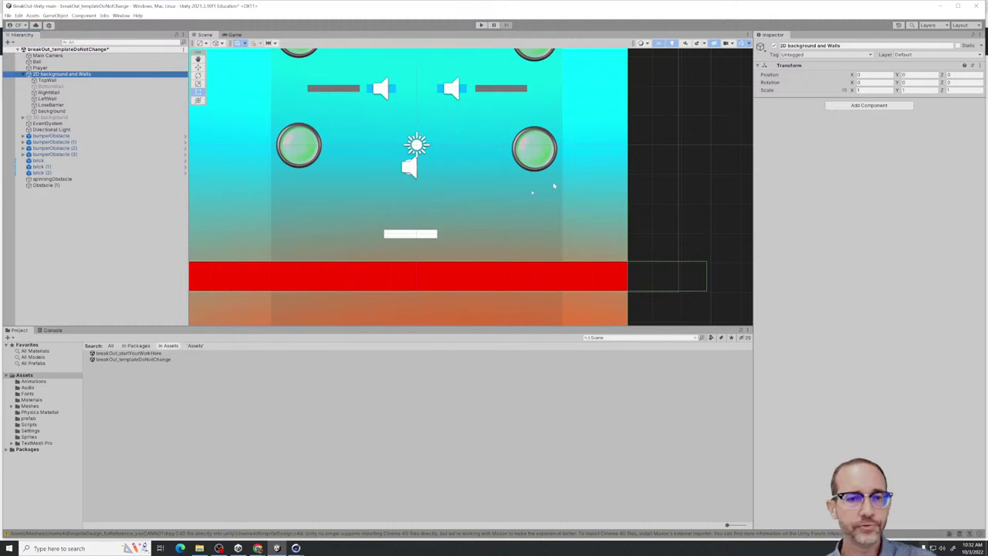
pyautogui.click(77, 105)
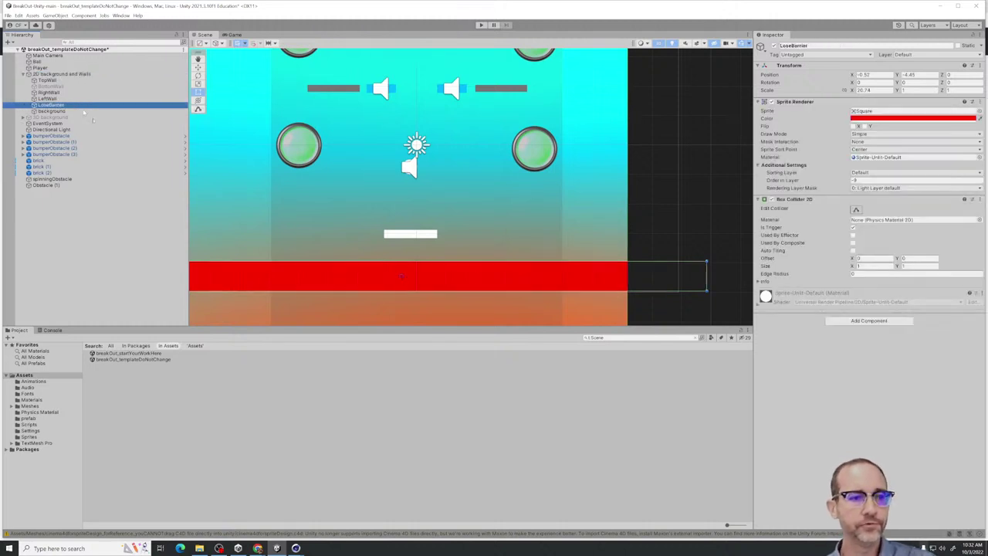
pyautogui.click(450, 280)
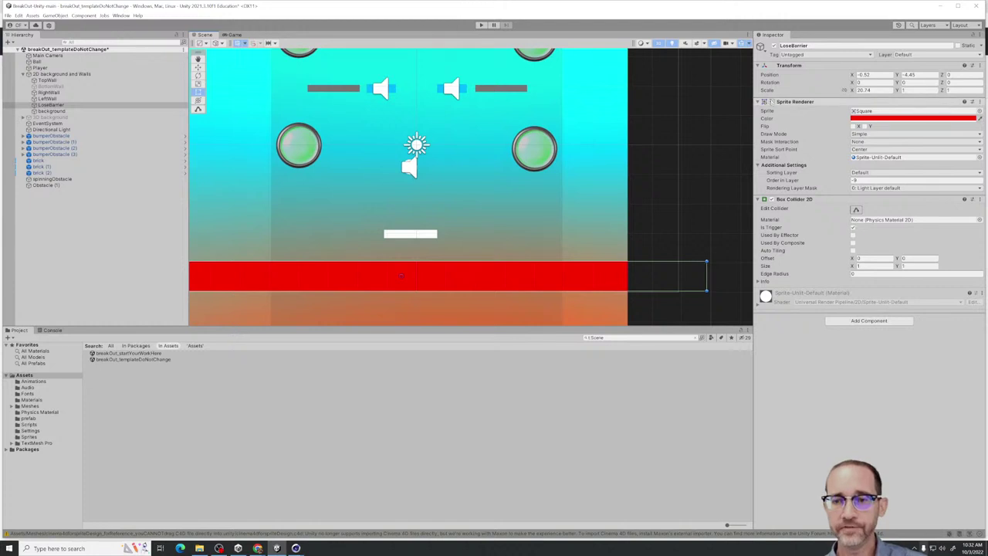
# Playtest the game with the LoseBarrier's Sprite Renderer disabled, and enable the renderer again
pyautogui.click(764, 101)
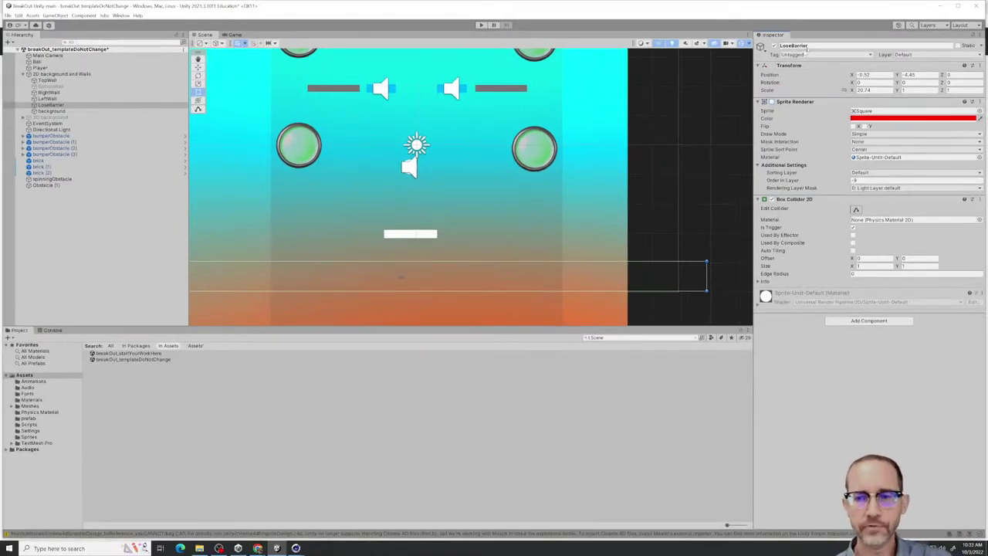
pyautogui.click(481, 25)
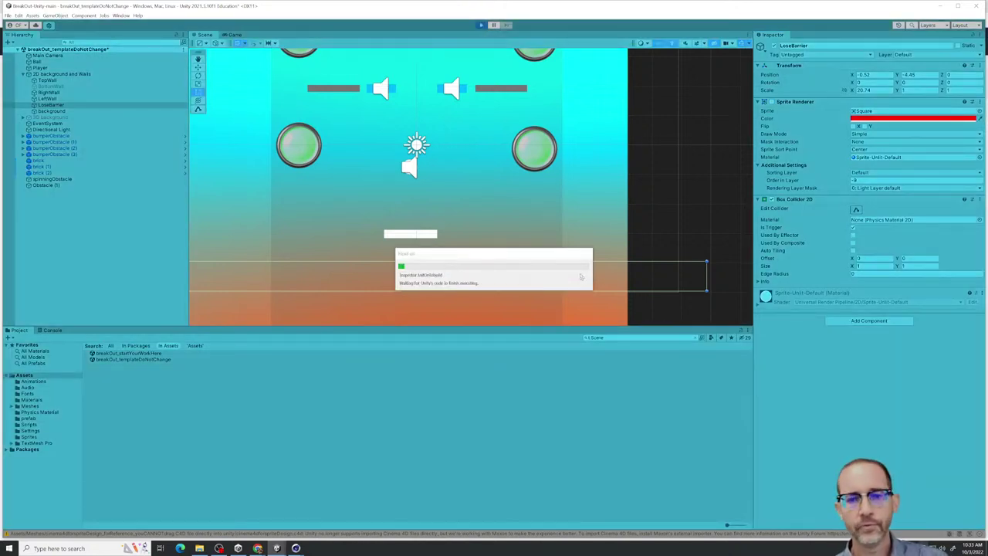
pyautogui.press('Left')
pyautogui.press('Right')
pyautogui.press('Left')
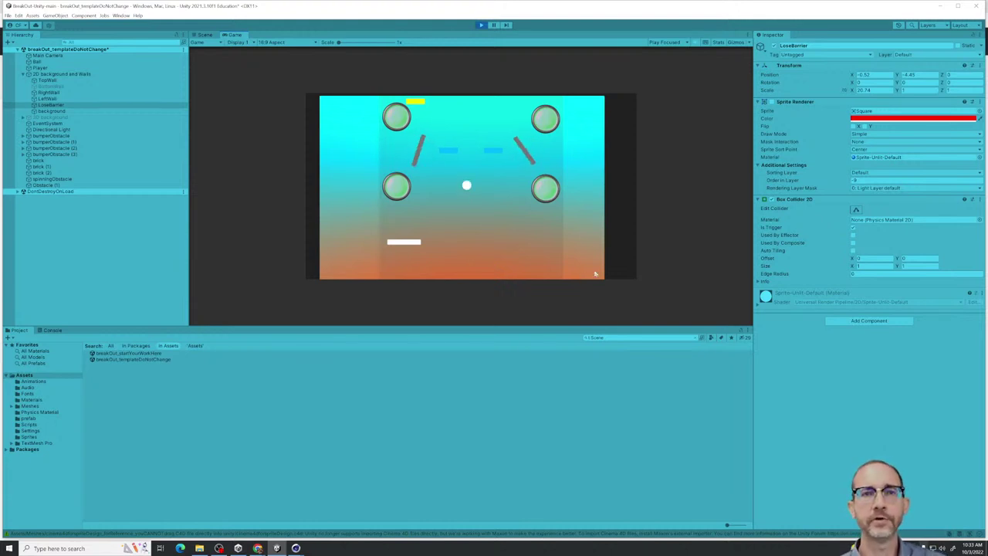
pyautogui.click(481, 25)
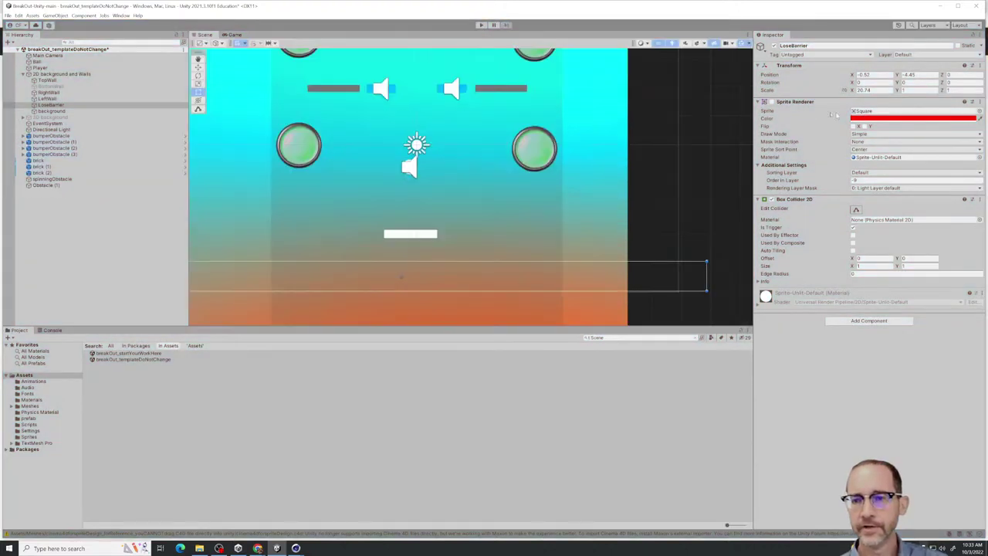
pyautogui.click(771, 102)
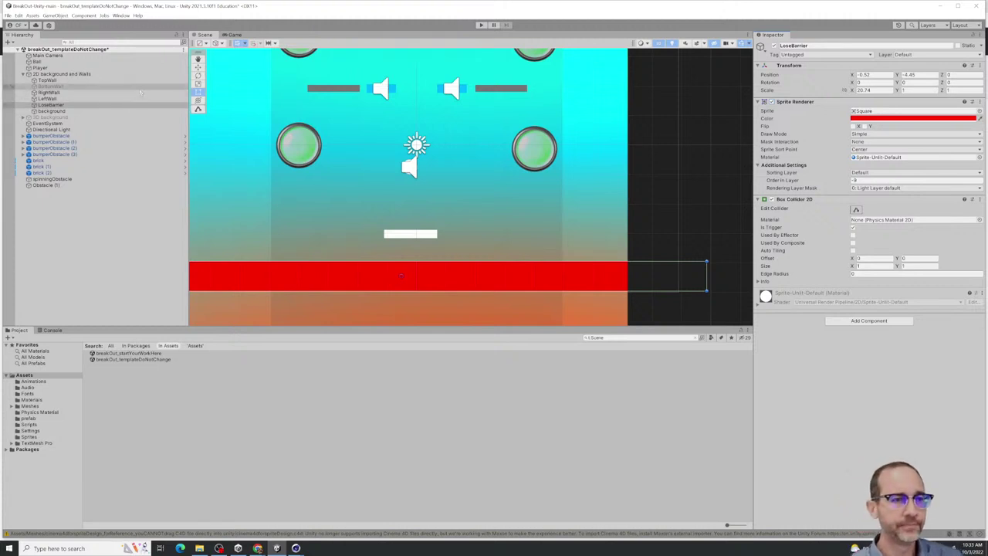
# Select the Ball and locate the LoseBarrier object assigned in its Break Out Game Manager Ball script
pyautogui.click(91, 62)
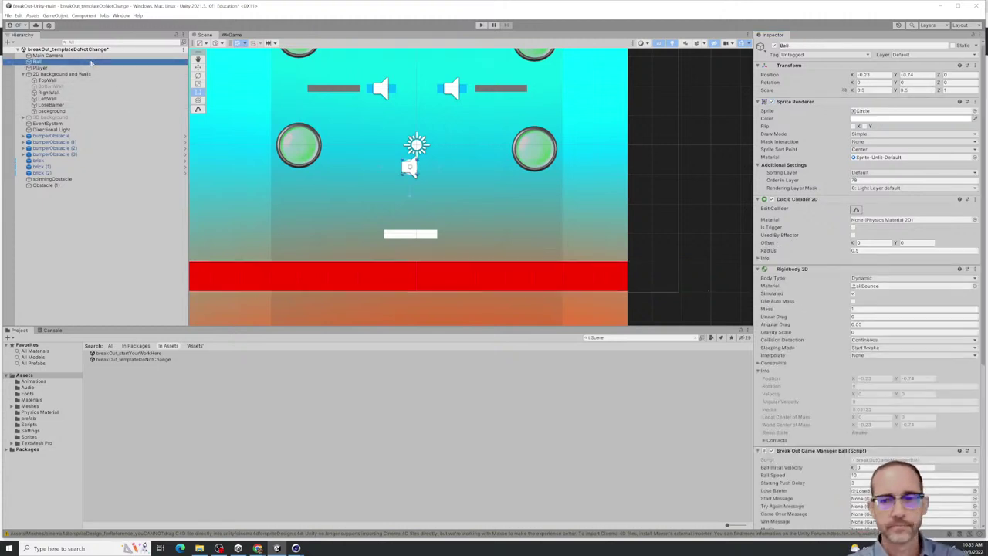
pyautogui.scroll(-5, 835, 385)
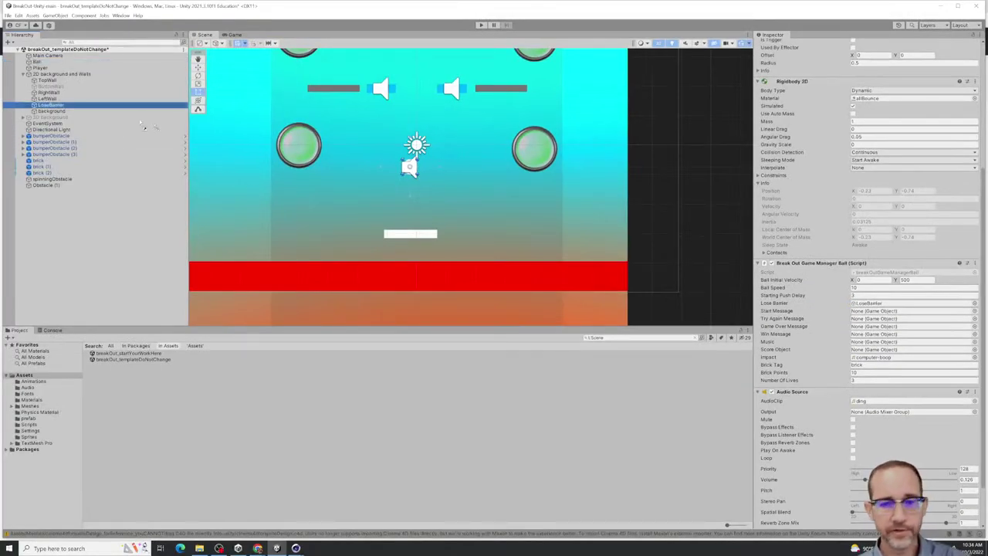
pyautogui.click(864, 305)
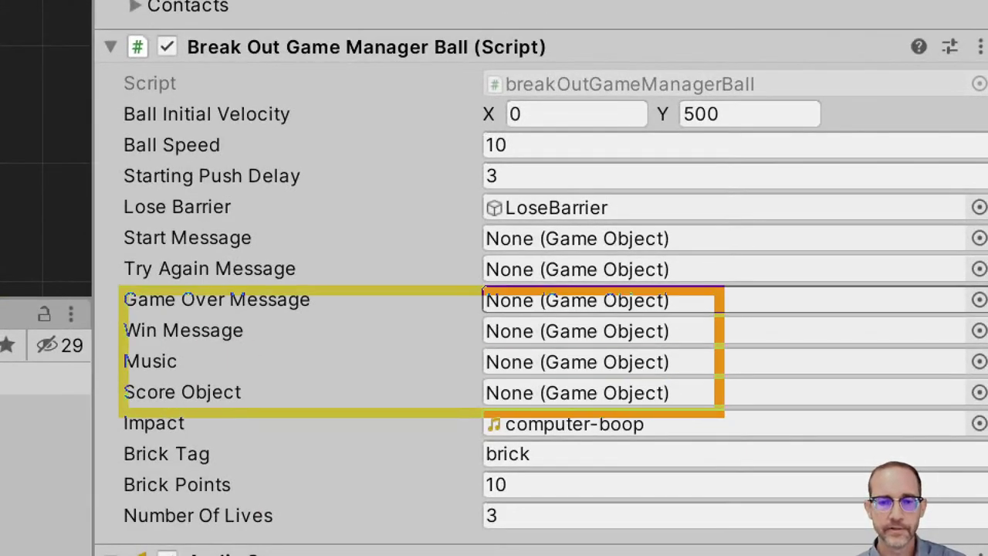
# Examine the message, Music and Score Object slots and the Brick Points and Number Of Lives fields in the Ball's game manager script
pyautogui.moveTo(701, 237)
pyautogui.mouseDown()
pyautogui.moveTo(768, 240)
pyautogui.moveTo(817, 325)
pyautogui.moveTo(779, 363)
pyautogui.moveTo(710, 367)
pyautogui.moveTo(729, 398)
pyautogui.moveTo(838, 415)
pyautogui.moveTo(837, 404)
pyautogui.mouseUp()
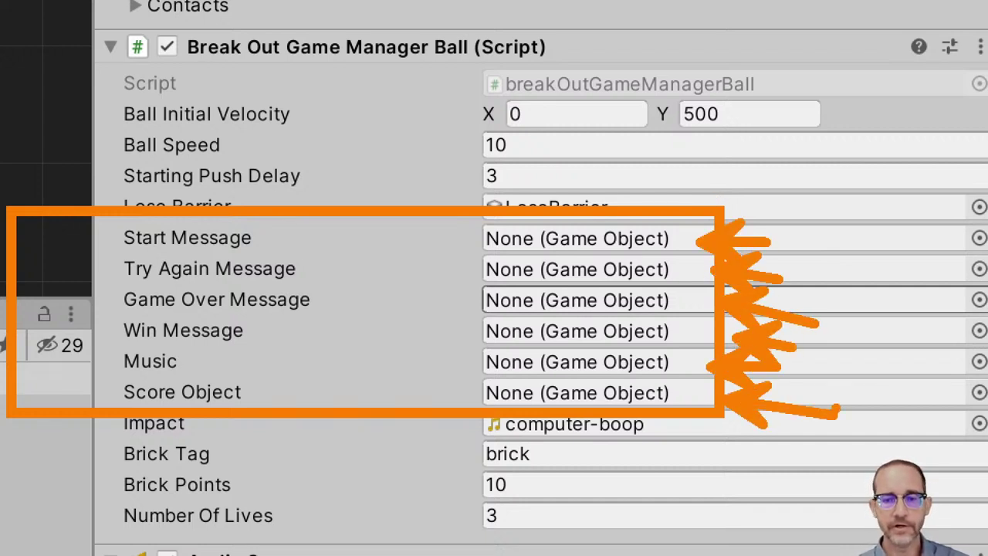
pyautogui.click(835, 402)
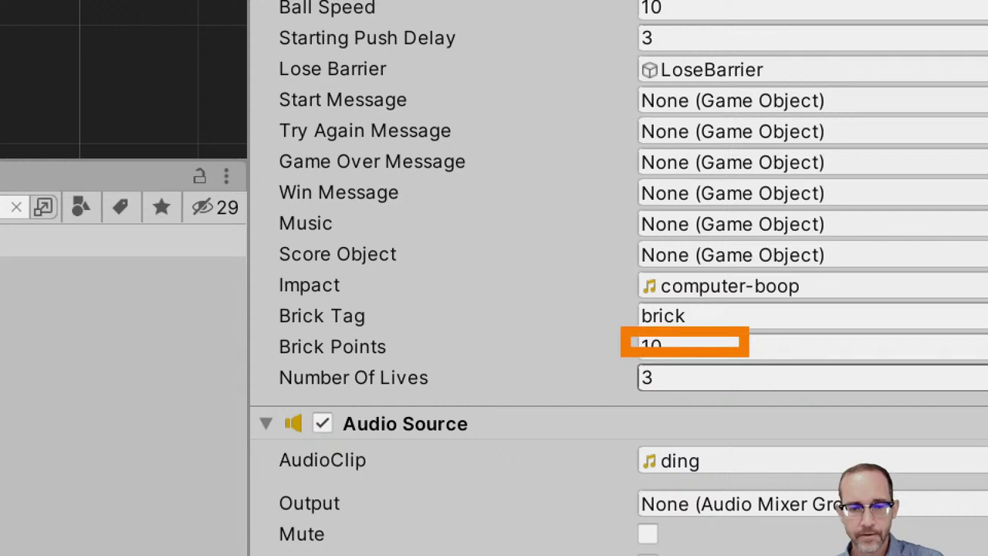
pyautogui.moveTo(676, 409); pyautogui.dragTo(592, 365)
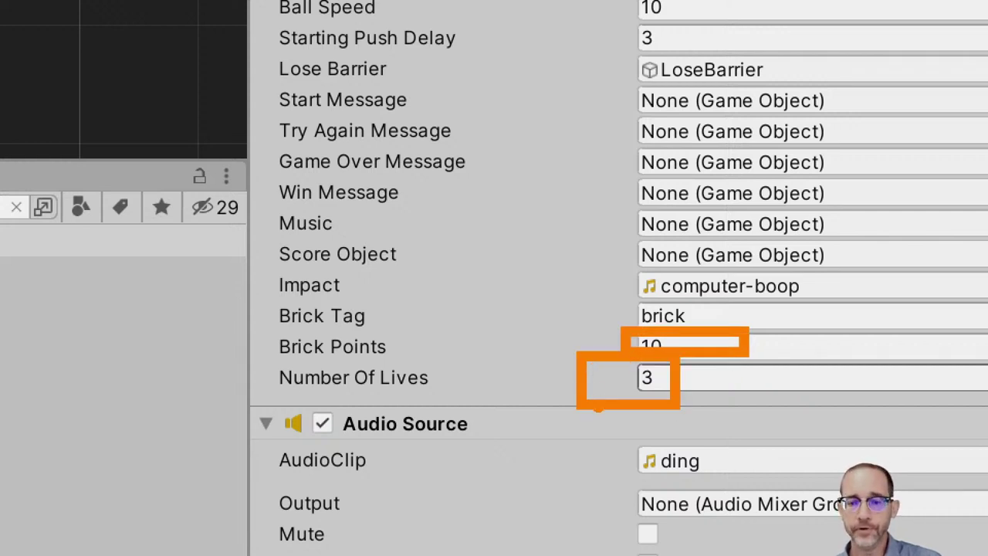
pyautogui.moveTo(625, 384); pyautogui.dragTo(392, 466)
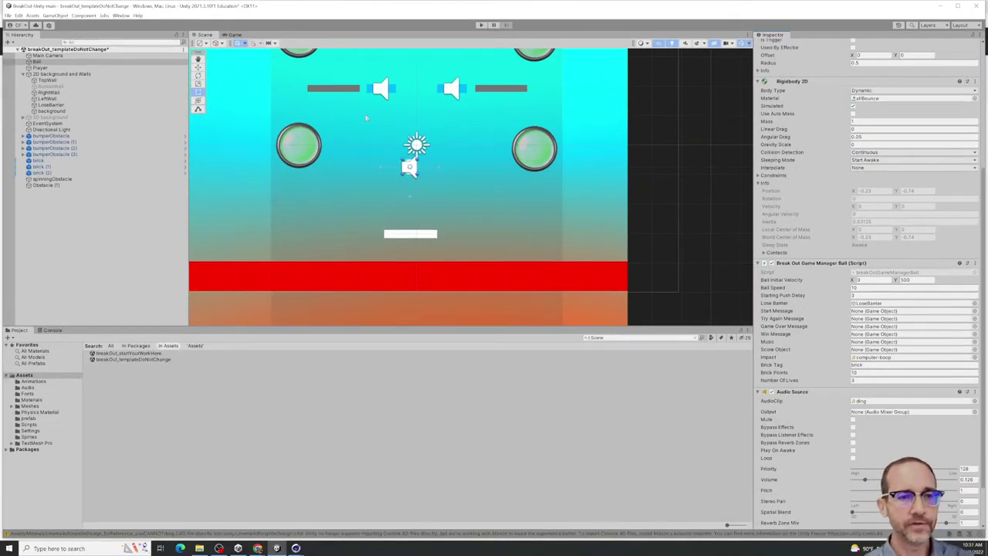
# Select brick (2) in the scene and inspect the tag assigned to it in the list of available tags
pyautogui.click(371, 90)
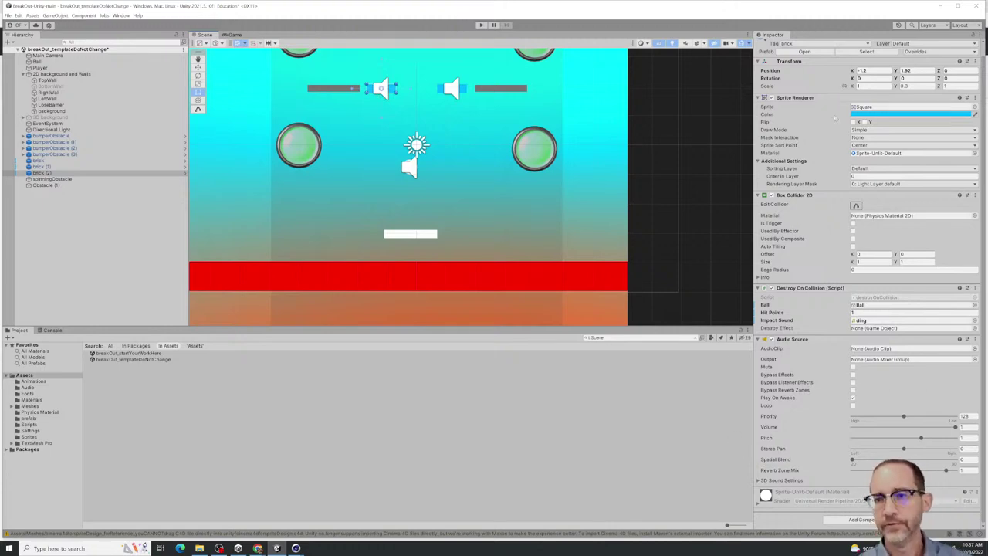
pyautogui.scroll(2, 828, 168)
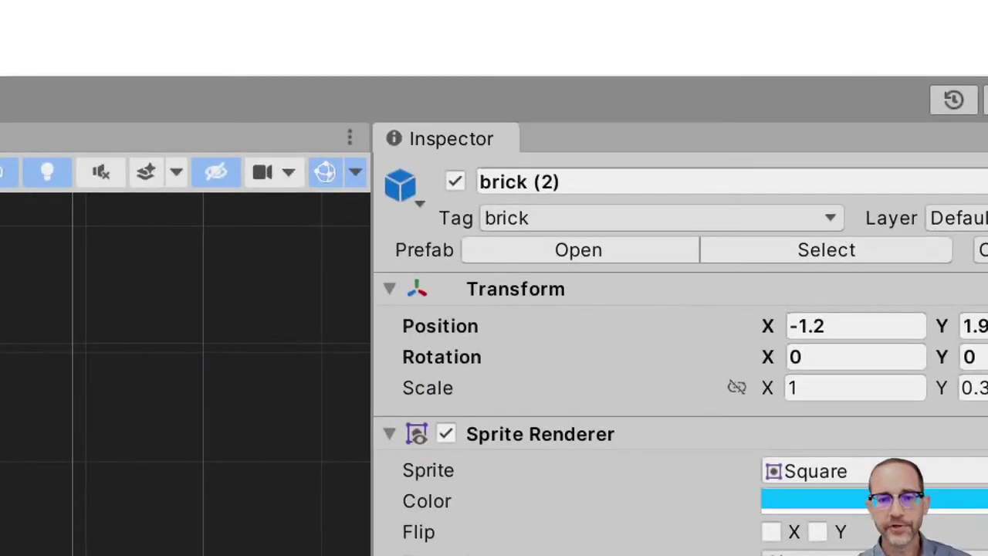
pyautogui.moveTo(921, 240); pyautogui.dragTo(423, 178)
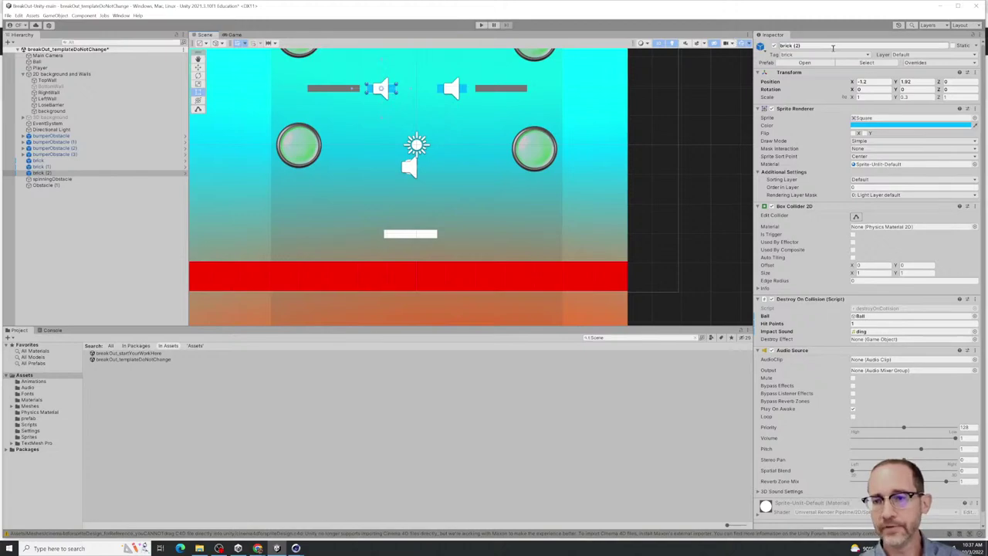
pyautogui.click(824, 55)
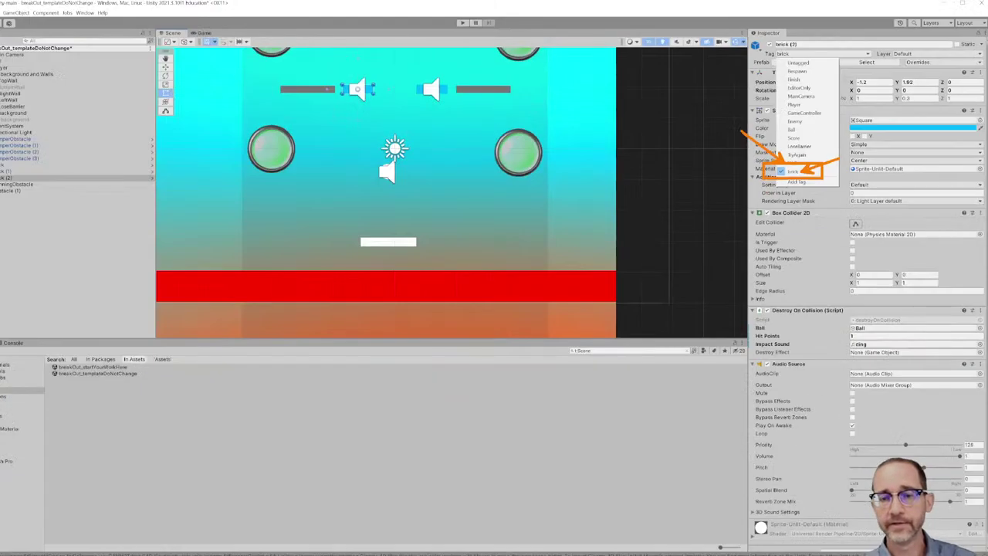
pyautogui.click(601, 455)
# Compare the Ball's Brick Tag, Brick Points and Number Of Lives settings with the brick object's own tag and components
pyautogui.click(156, 62)
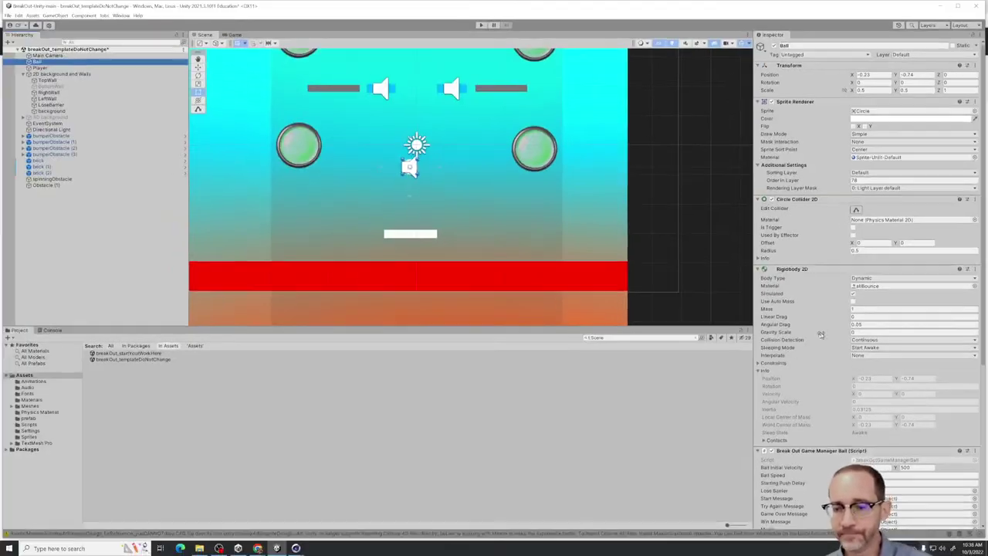
pyautogui.scroll(-3, 776, 382)
pyautogui.scroll(-3, 775, 382)
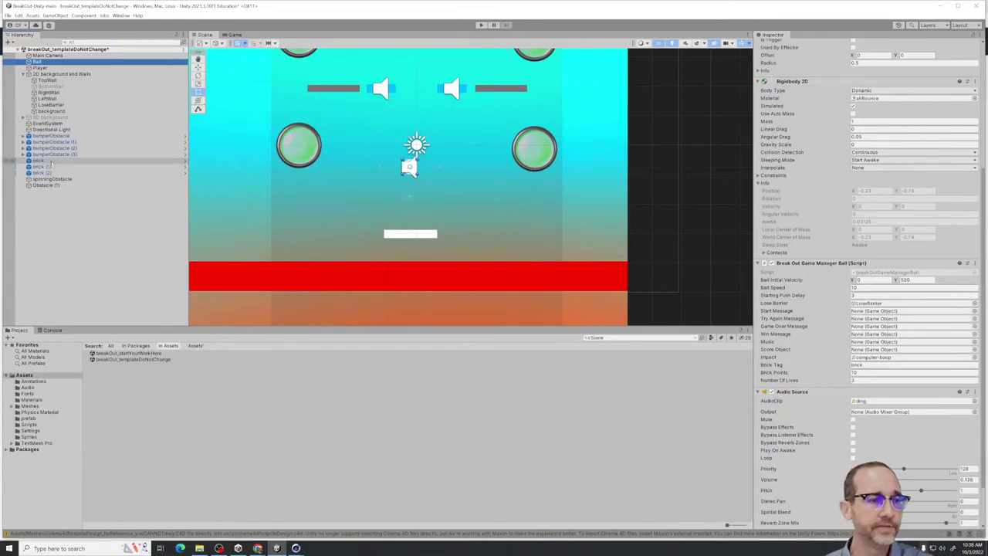
pyautogui.click(38, 161)
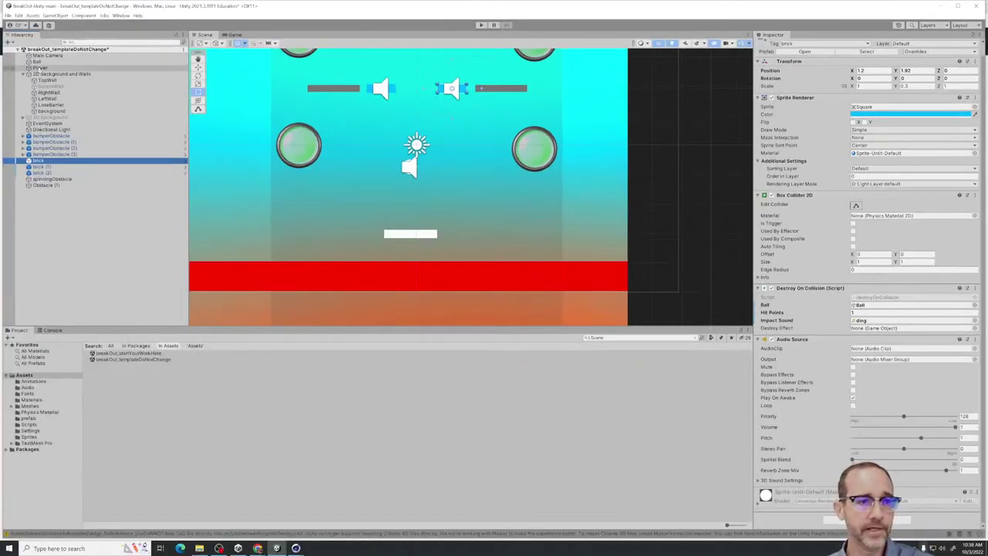
pyautogui.click(37, 61)
pyautogui.scroll(-5, 836, 454)
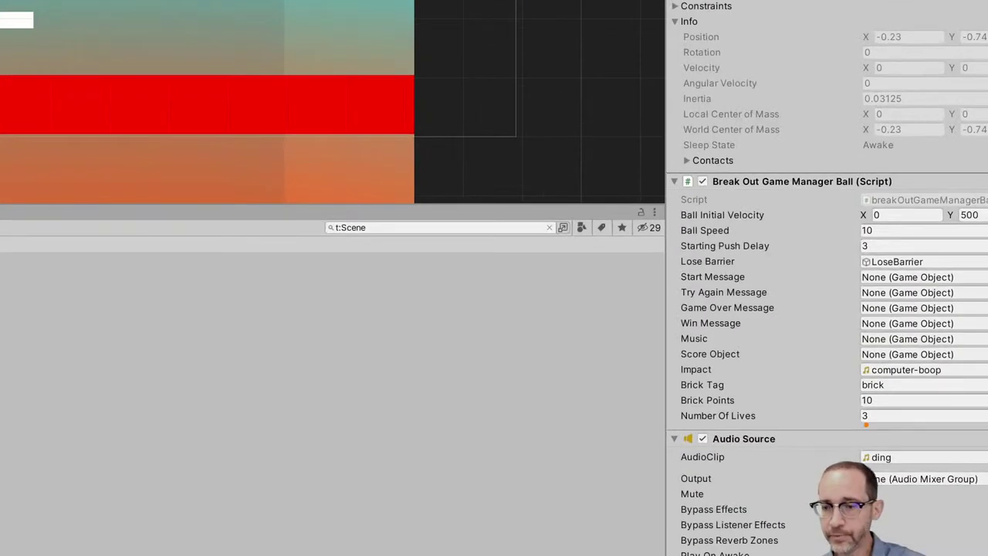
pyautogui.click(866, 399)
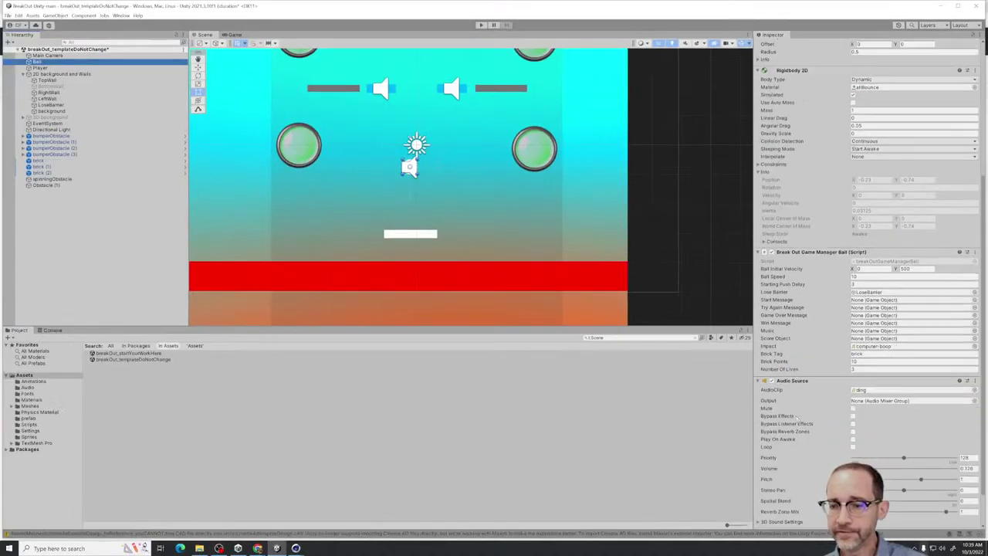
pyautogui.scroll(-3, 810, 435)
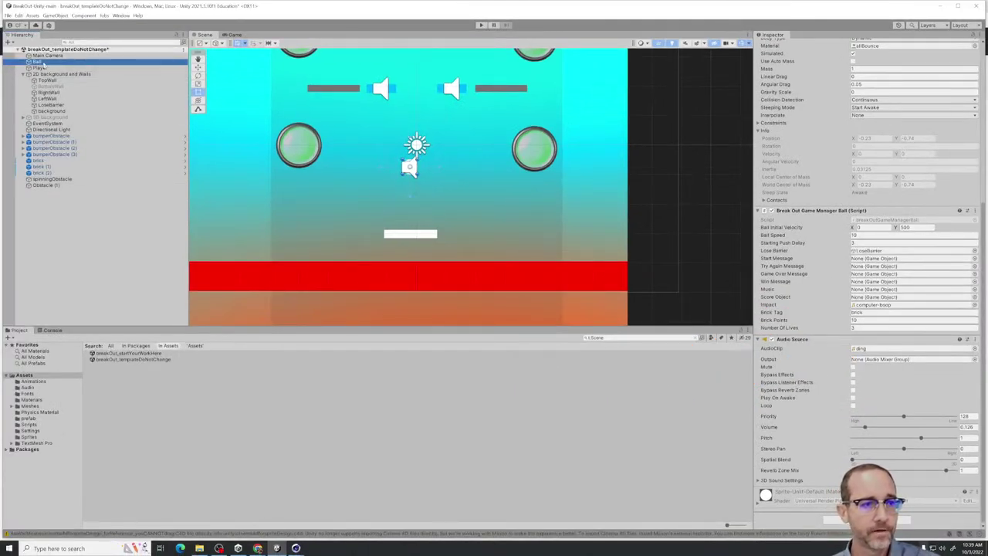
# Look through the Player, RightWall, LeftWall, LoseBarrier and bumperObstacle objects one after another in the scene hierarchy
pyautogui.press('F2')
pyautogui.click(43, 68)
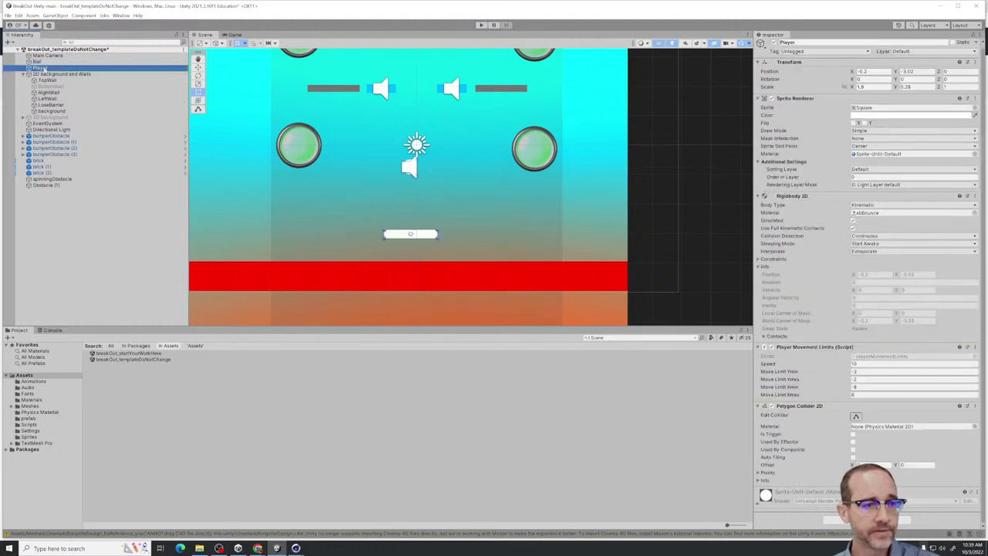
pyautogui.click(48, 93)
pyautogui.click(46, 99)
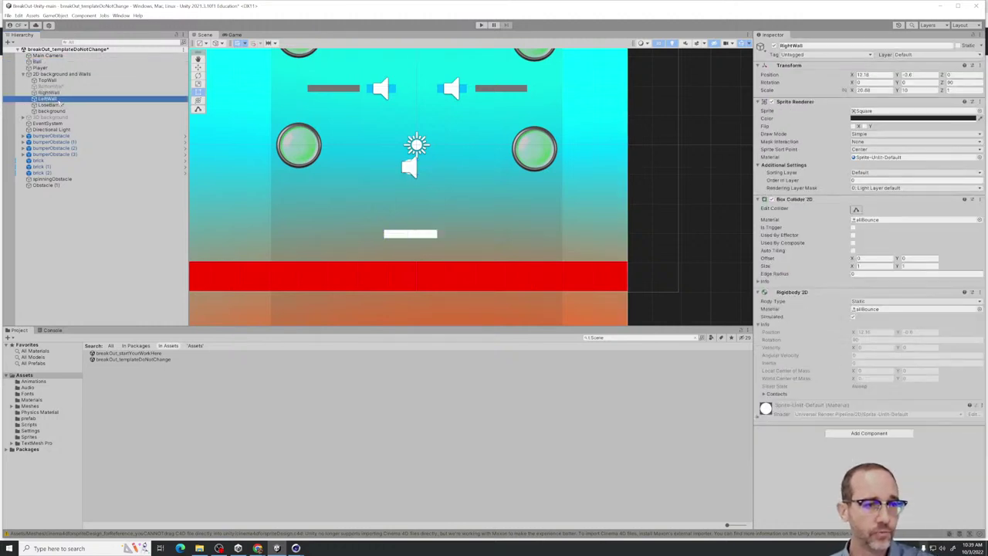
pyautogui.click(56, 105)
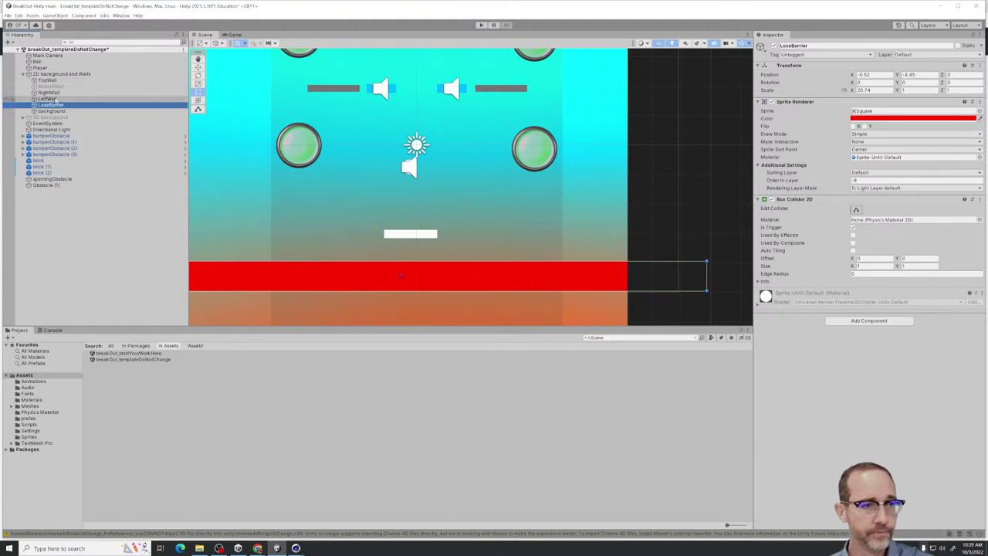
pyautogui.click(52, 106)
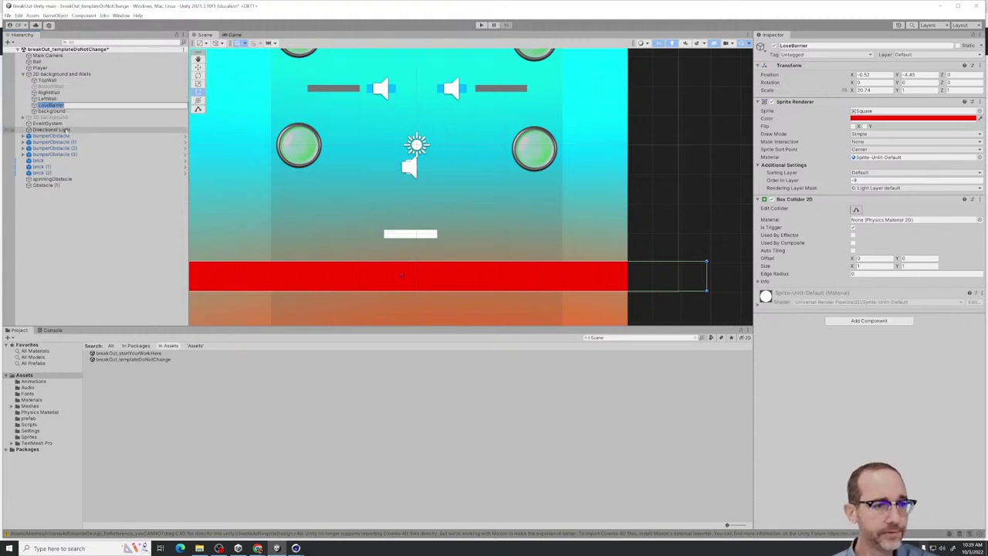
pyautogui.click(66, 136)
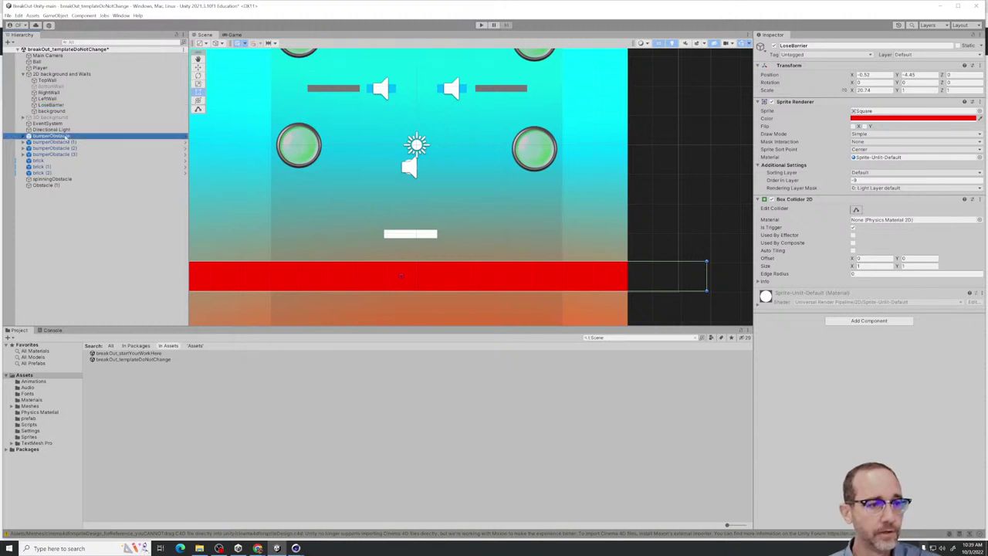
# Select the brick object and examine the Ball, Hit Points and Impact Sound fields of its Destroy On Collision script
pyautogui.click(59, 161)
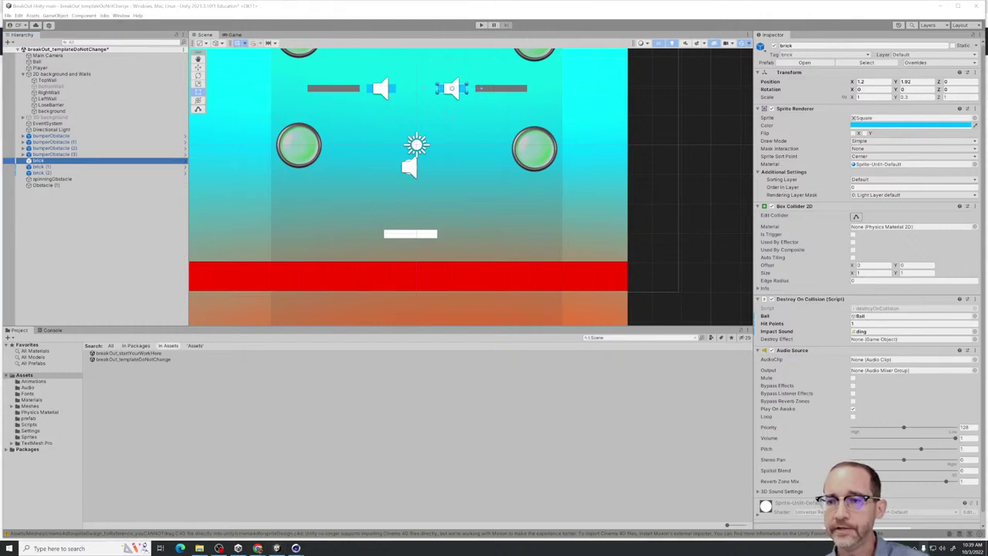
pyautogui.click(836, 132)
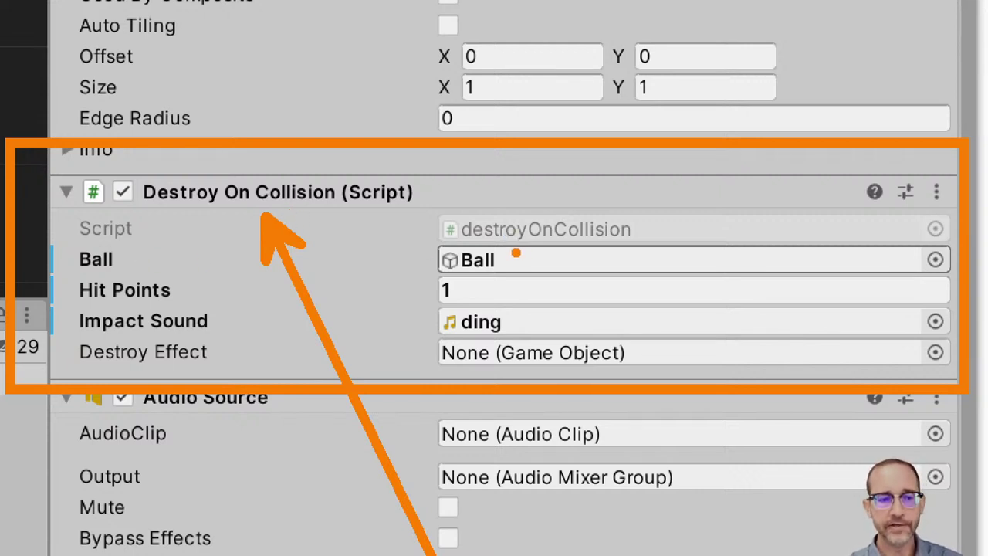
pyautogui.moveTo(535, 260); pyautogui.dragTo(744, 189)
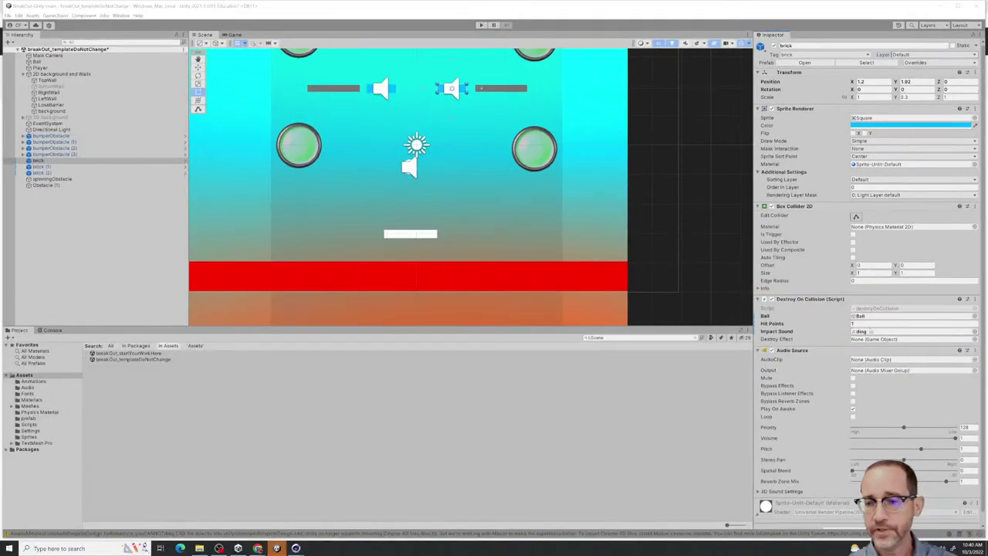
pyautogui.click(866, 324)
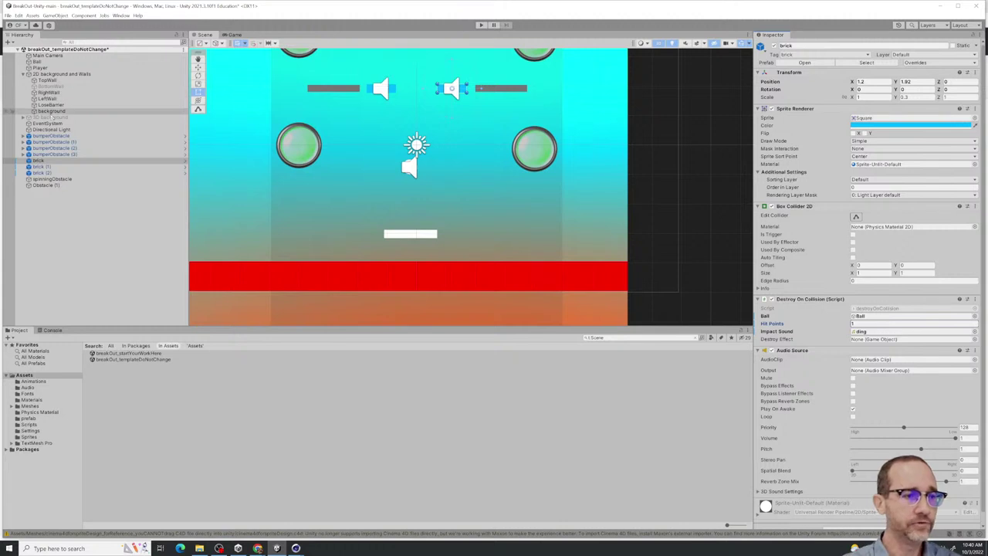
# Set the Ball's Ball Speed to 5 in its Break Out Game Manager Ball script
pyautogui.click(37, 61)
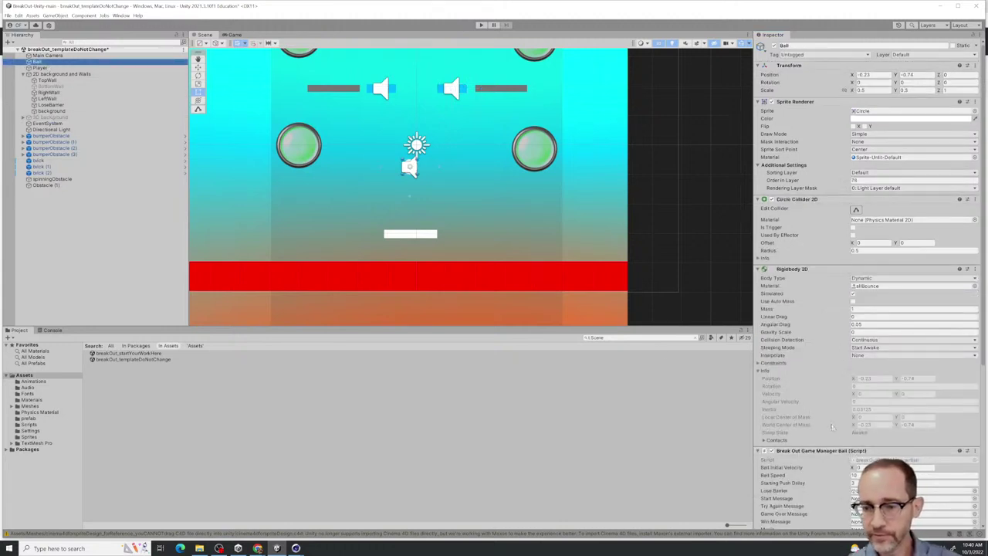
pyautogui.scroll(-3, 833, 430)
pyautogui.click(859, 413)
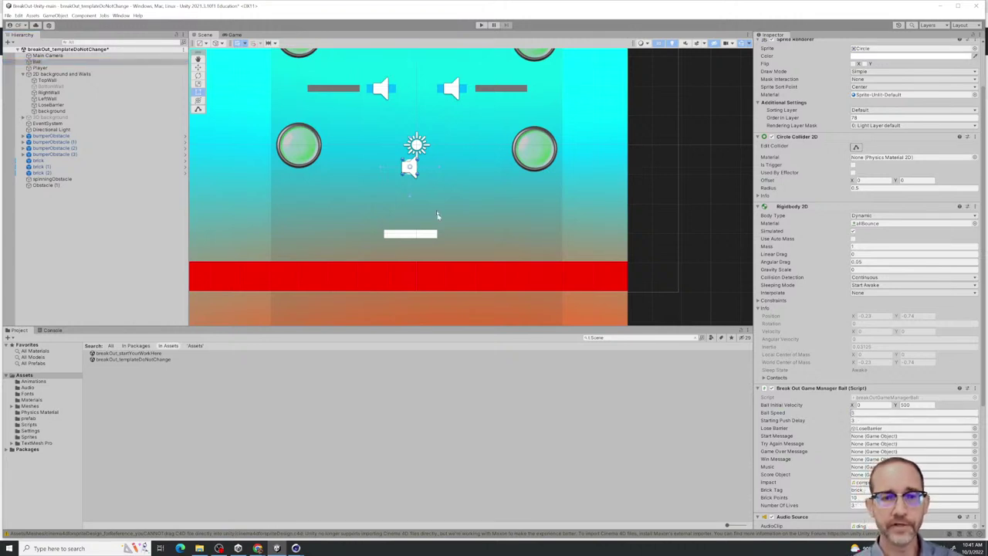
# Select the blue brick beside the right-hand spinning bar and check its Hit Points value
pyautogui.click(440, 90)
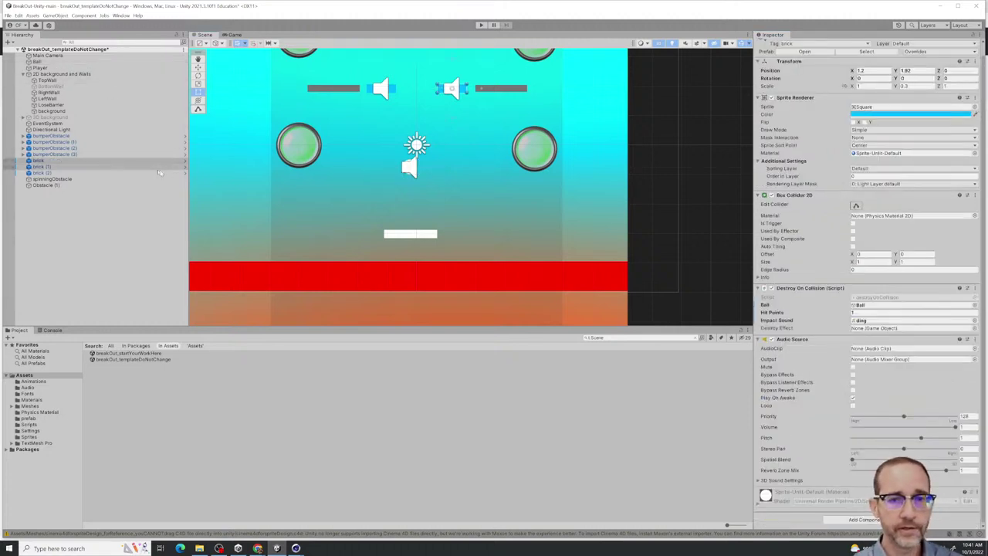
pyautogui.click(50, 161)
pyautogui.click(868, 312)
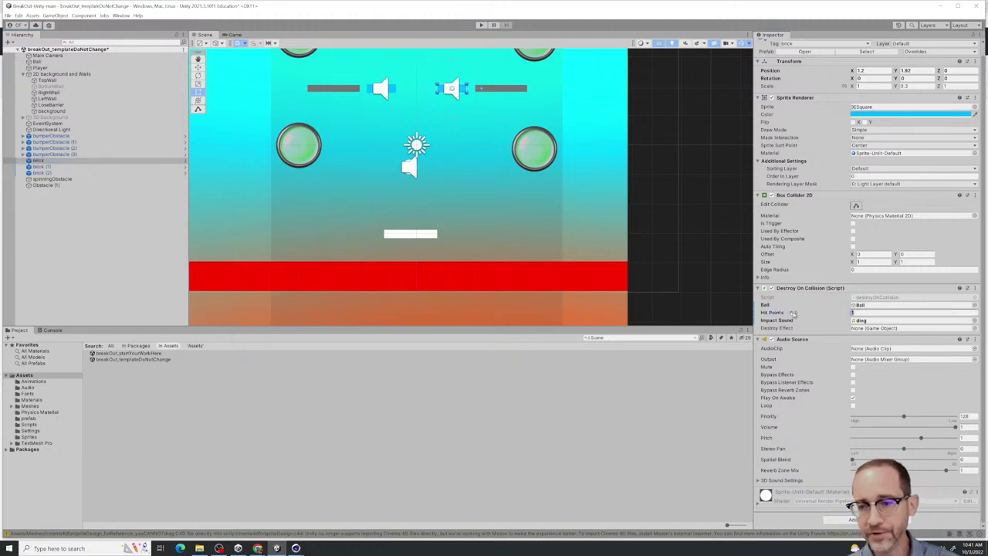
# Move the yellow brick (1) horizontally from beside the upper-left bumper to an X position of about 0.022
pyautogui.scroll(2, 431, 135)
pyautogui.scroll(-2, 430, 135)
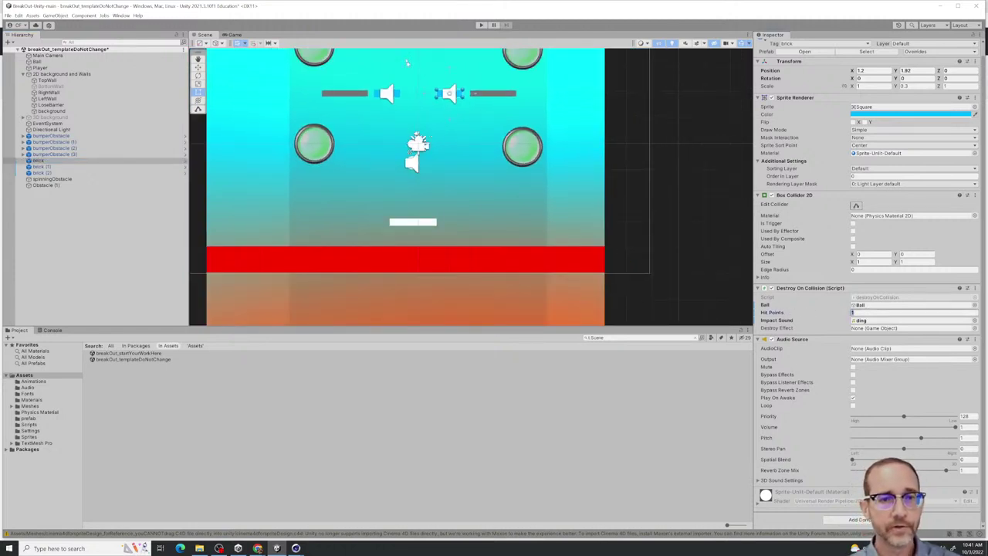
pyautogui.moveTo(404, 56); pyautogui.dragTo(417, 133, button='middle')
pyautogui.click(343, 107)
pyautogui.scroll(3, 344, 106)
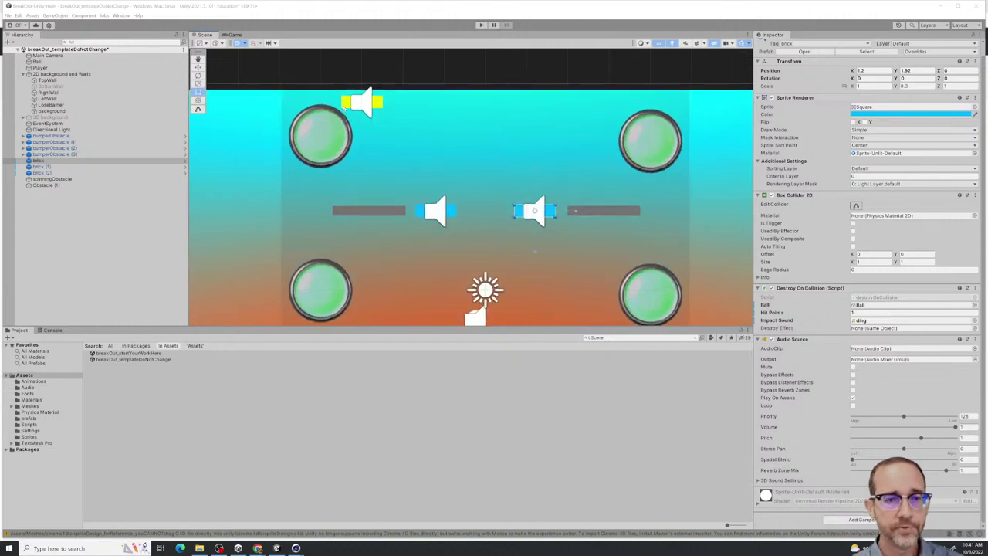
pyautogui.press('e')
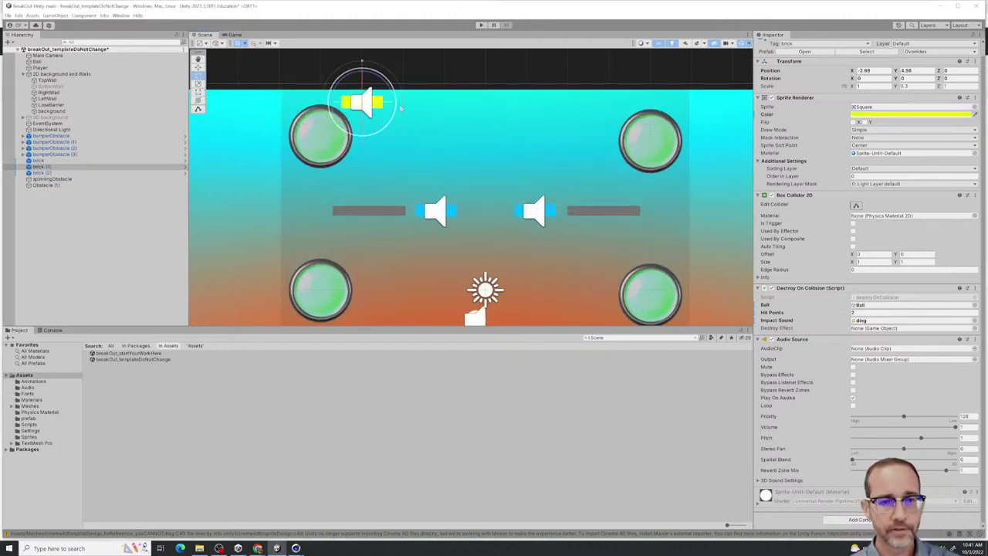
pyautogui.press('f')
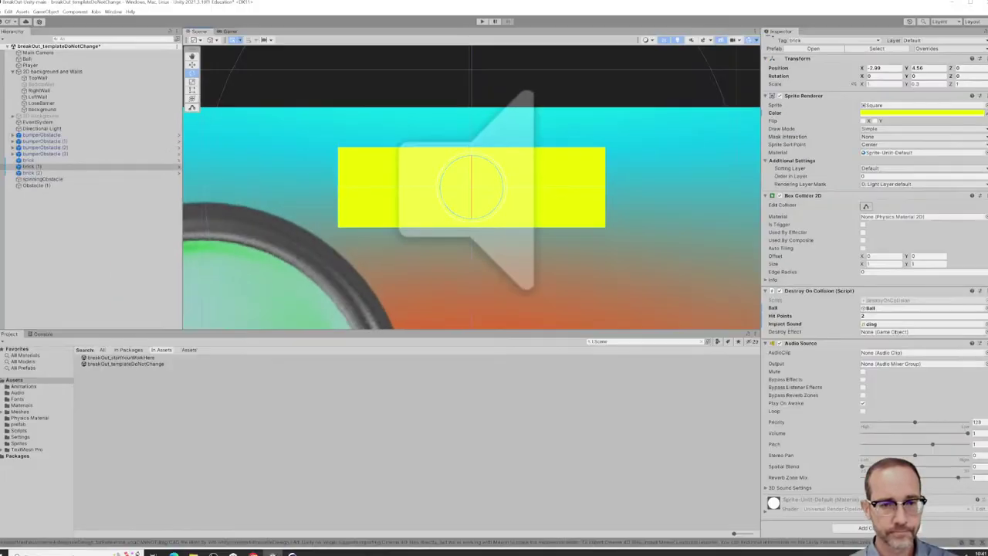
pyautogui.scroll(-3, 444, 166)
pyautogui.scroll(-5, 444, 166)
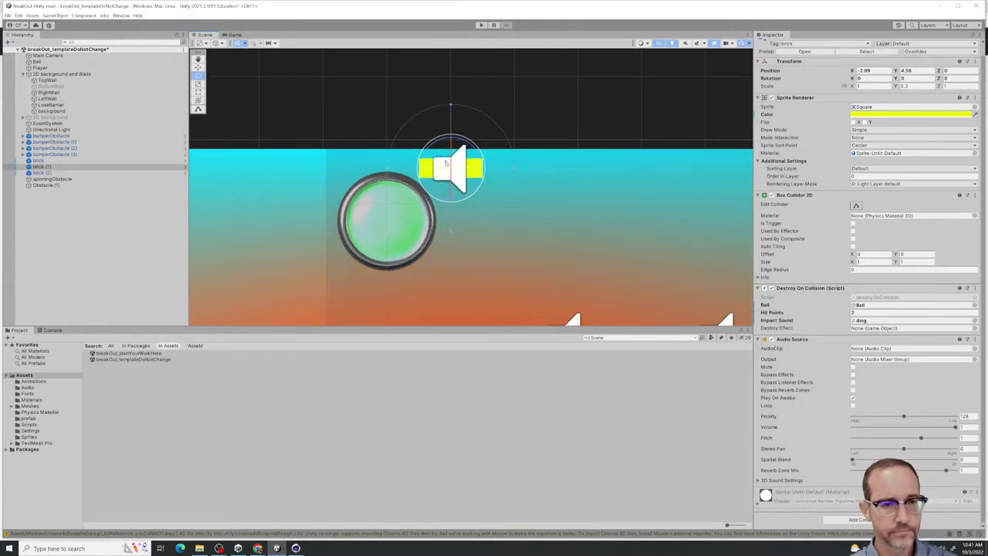
pyautogui.press('w')
pyautogui.moveTo(477, 166); pyautogui.dragTo(625, 166)
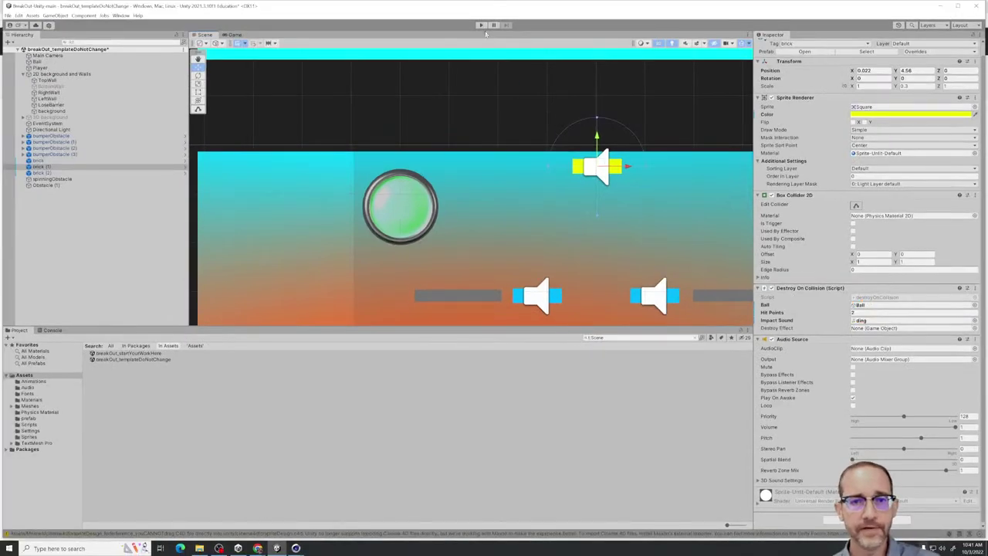
# Playtest the scene by moving the paddle to bounce the ball into the blue and yellow bricks, and stop the game
pyautogui.click(481, 25)
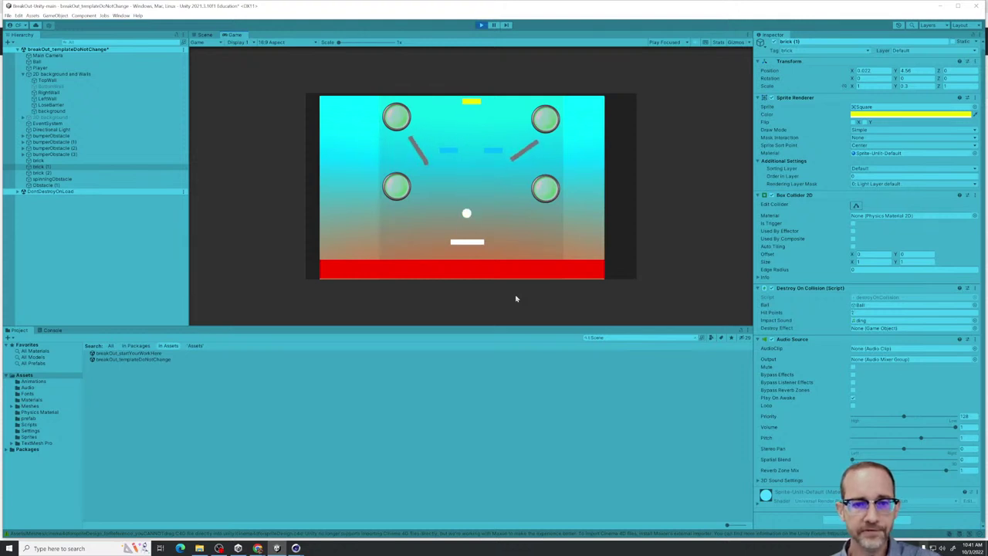
pyautogui.press('Left')
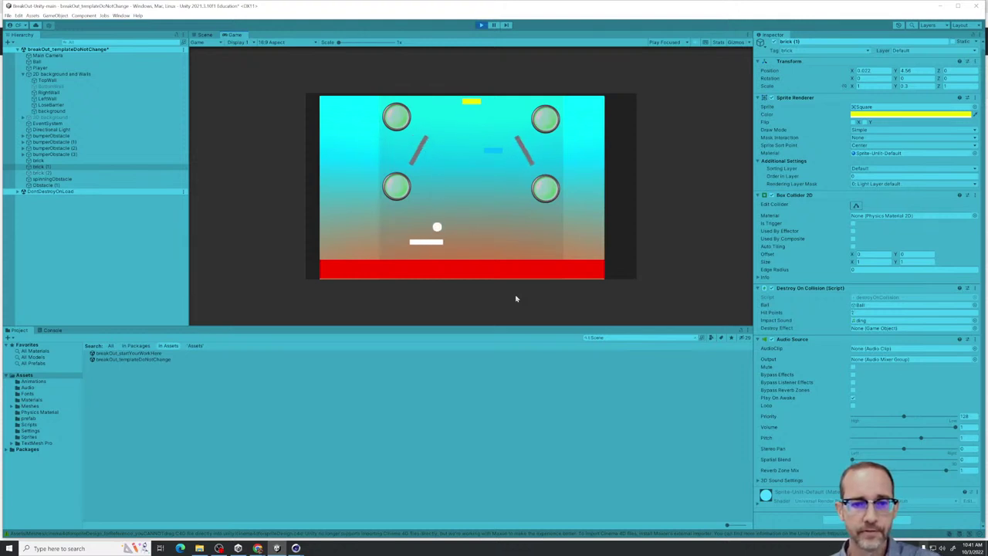
pyautogui.press('Right')
pyautogui.press('Right')
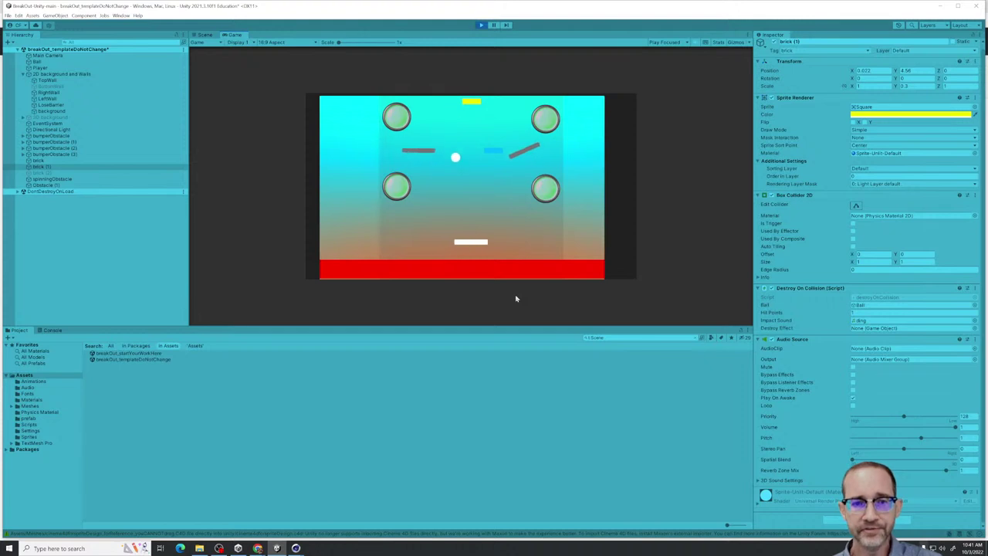
pyautogui.press('Right')
pyautogui.press('Right')
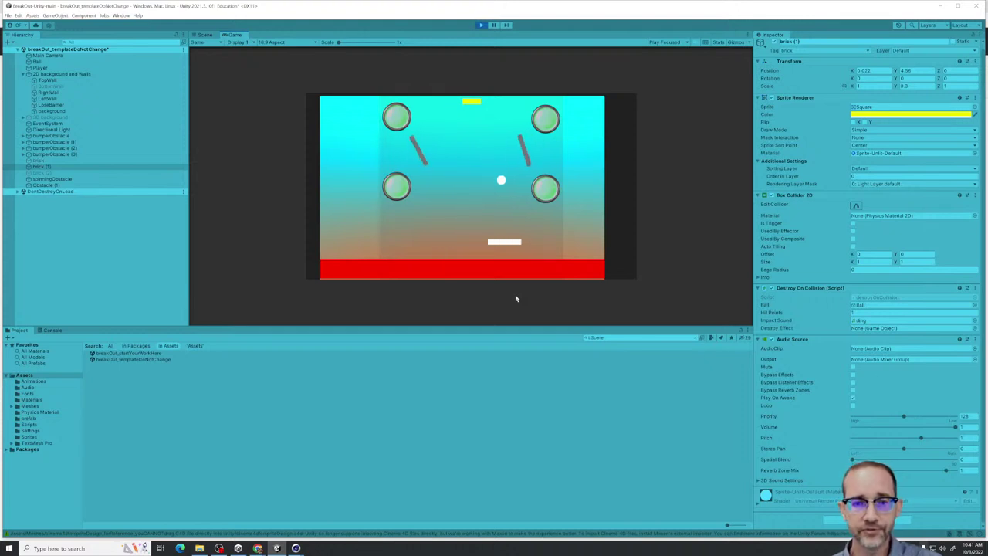
pyautogui.press('Left')
pyautogui.press('Left')
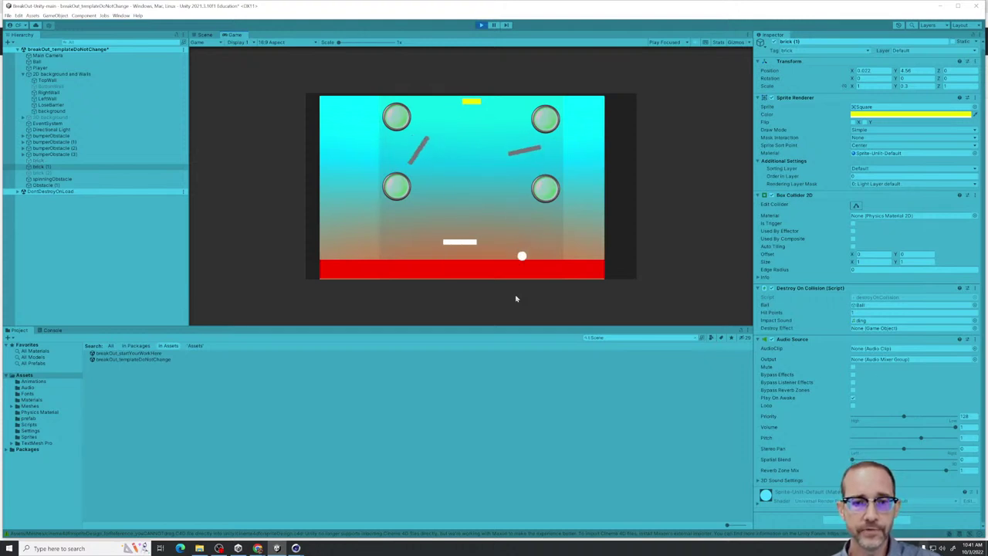
pyautogui.press('Right')
pyautogui.press('Right')
pyautogui.press('Left')
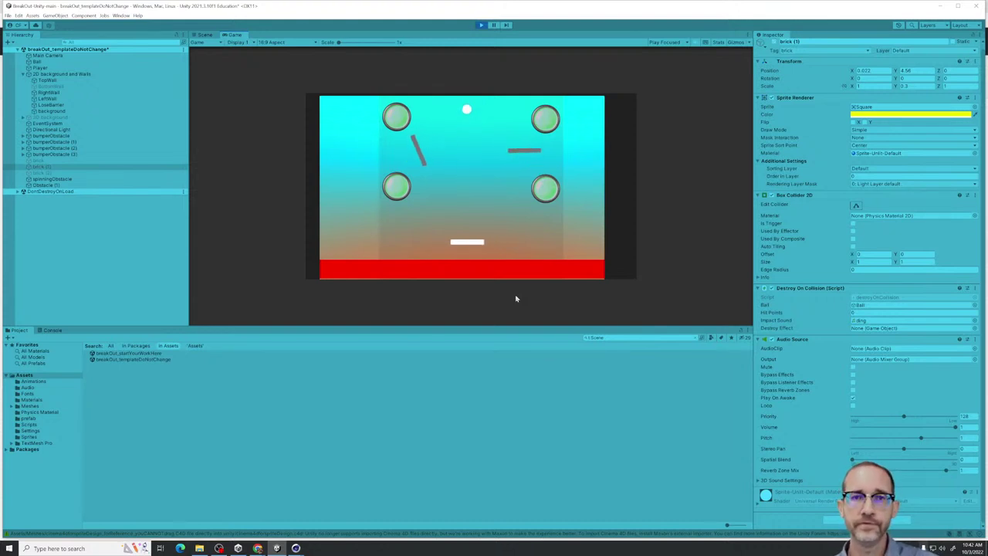
pyautogui.click(481, 25)
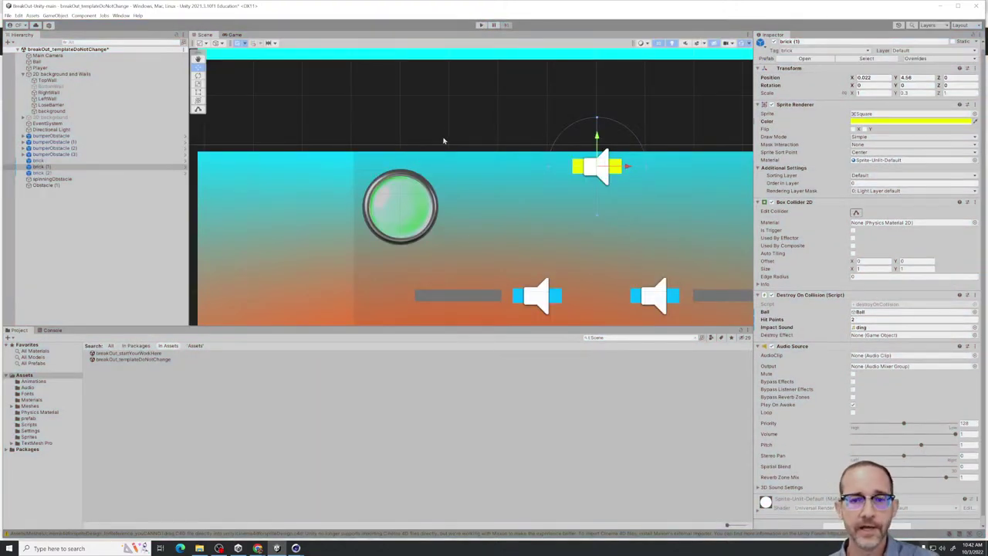
# Select the yellow brick (1) again and examine its Destroy On Collision script and the other components
pyautogui.click(575, 170)
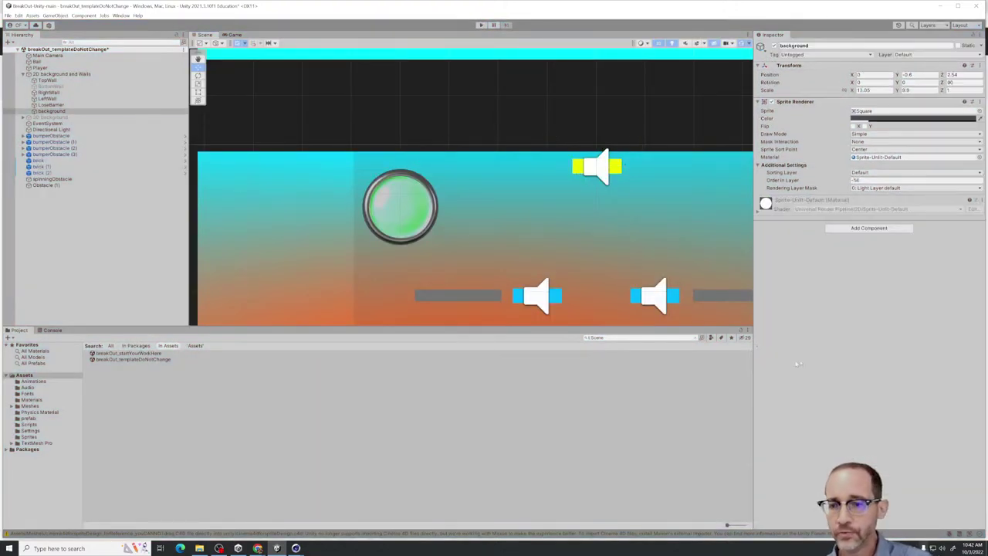
pyautogui.click(576, 167)
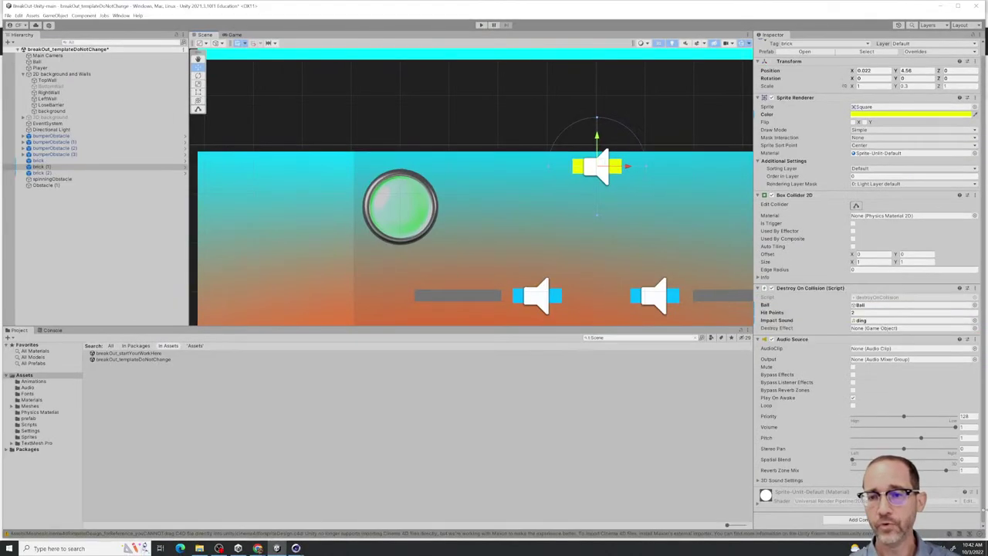
pyautogui.scroll(-8, 560, 222)
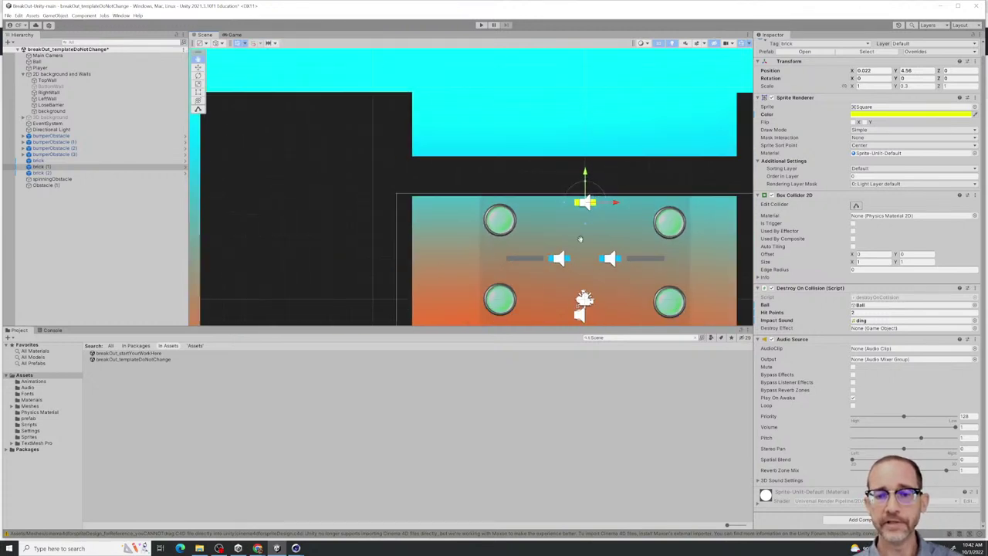
pyautogui.scroll(-3, 560, 223)
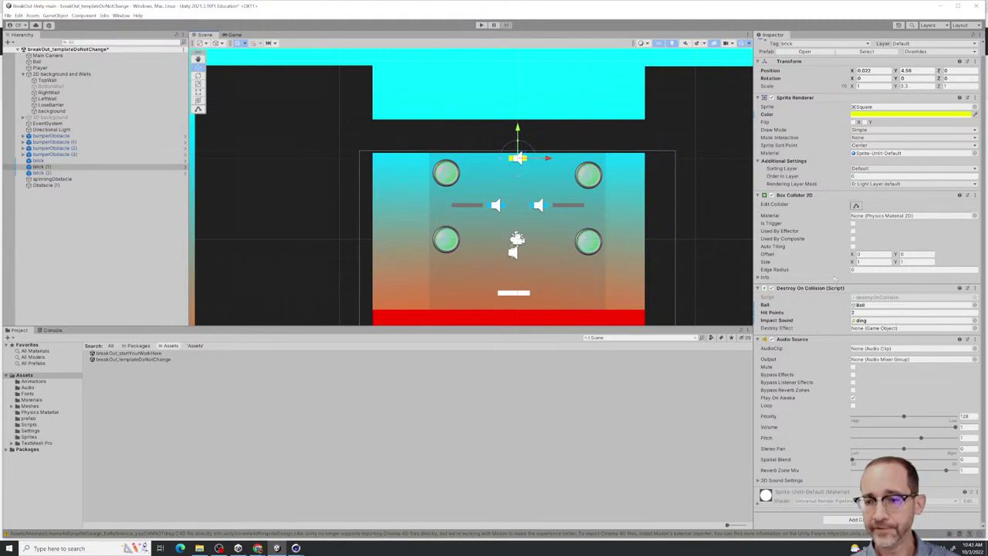
pyautogui.scroll(1, 819, 243)
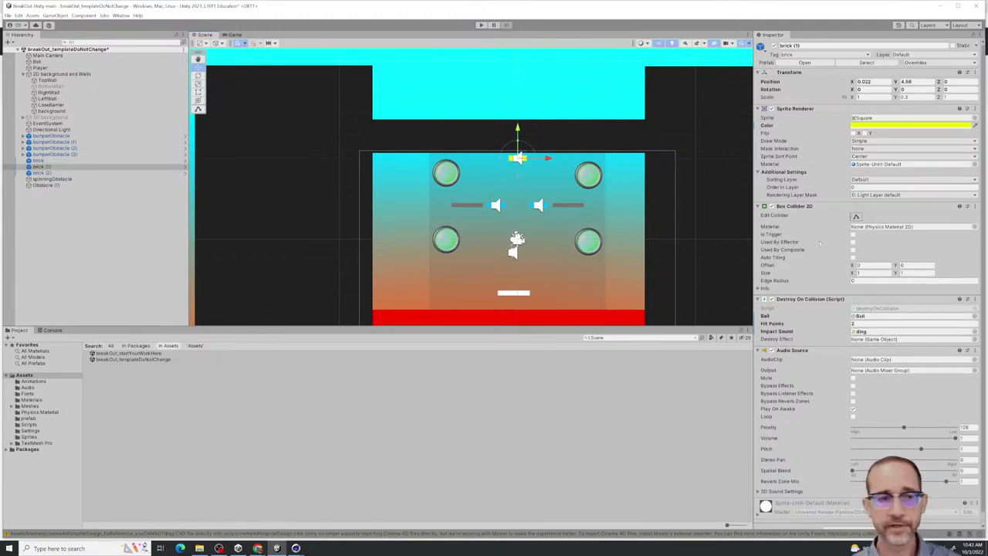
# Go through spinningObstacle, the bumper obstacles and brick (2) in the scene, checking each object's components
pyautogui.click(95, 181)
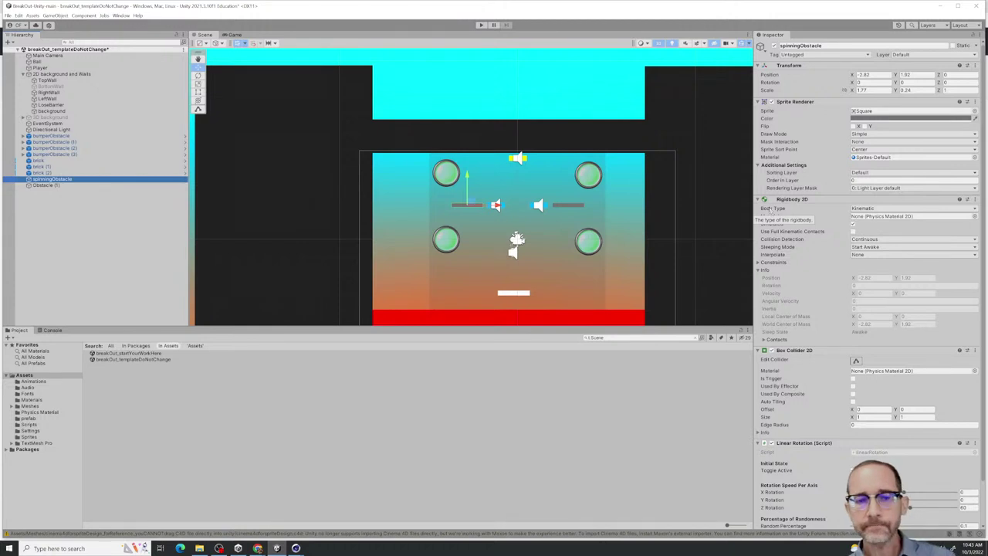
pyautogui.click(77, 142)
pyautogui.press('Down')
pyautogui.press('Down')
pyautogui.press('Up')
pyautogui.press('Up')
pyautogui.press('Up')
pyautogui.press('Down')
pyautogui.press('Down')
pyautogui.press('Down')
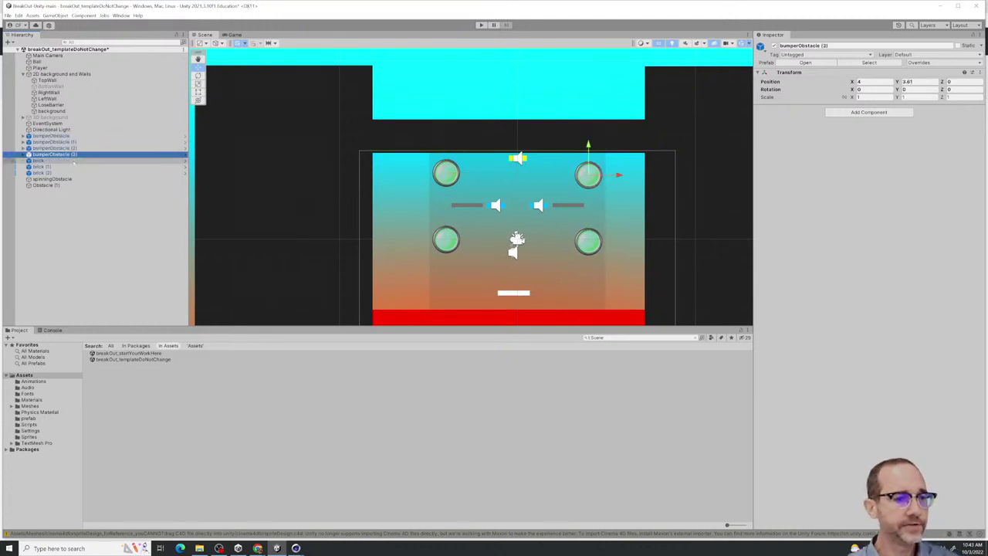
pyautogui.click(68, 179)
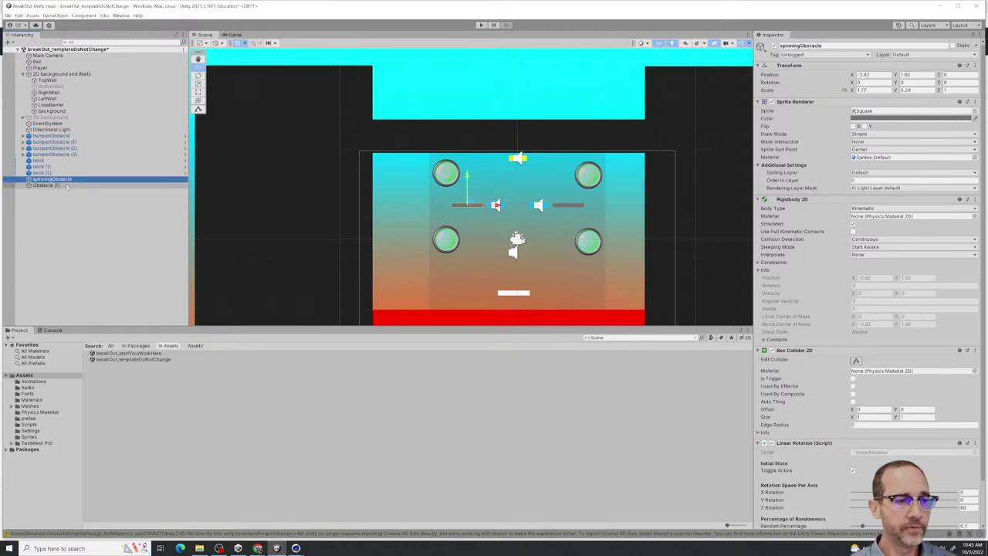
pyautogui.click(68, 172)
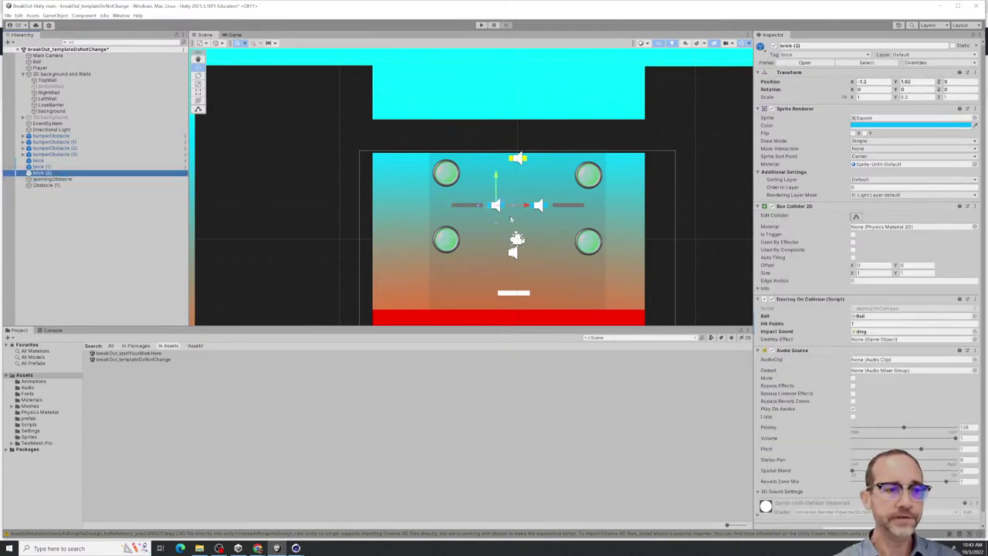
pyautogui.scroll(10, 461, 189)
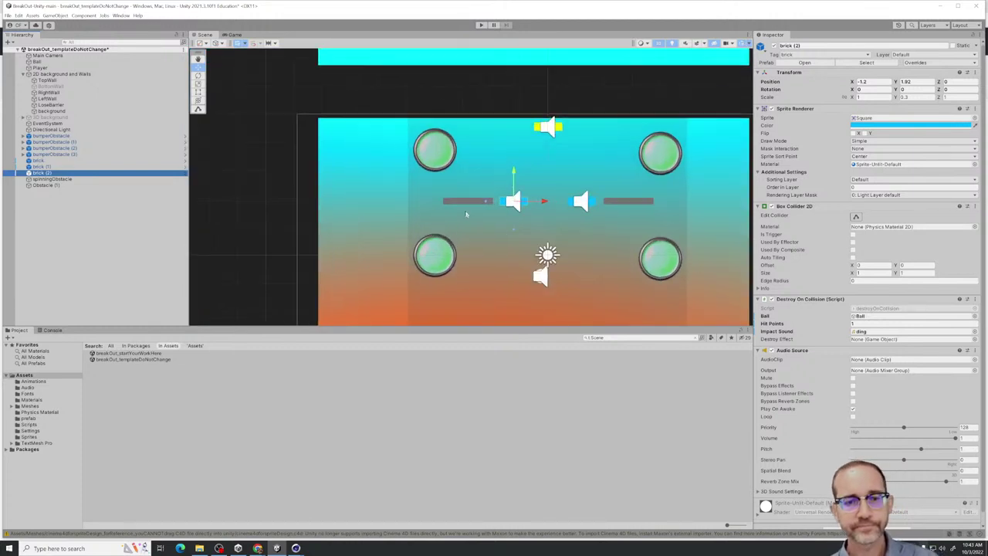
# Select spinningObstacle, the grey bar beside brick (2), and examine the settings of its Linear Rotation script
pyautogui.click(458, 202)
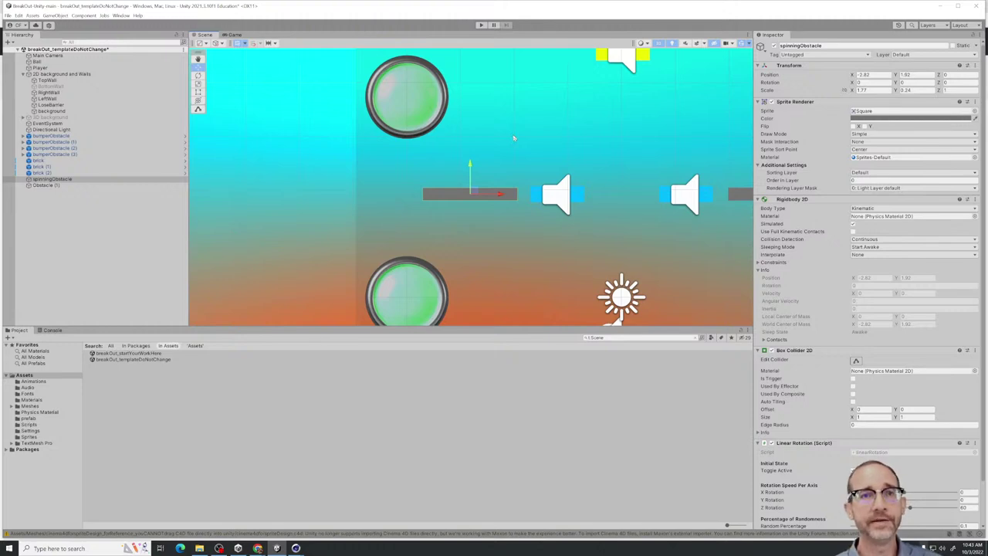
pyautogui.click(108, 180)
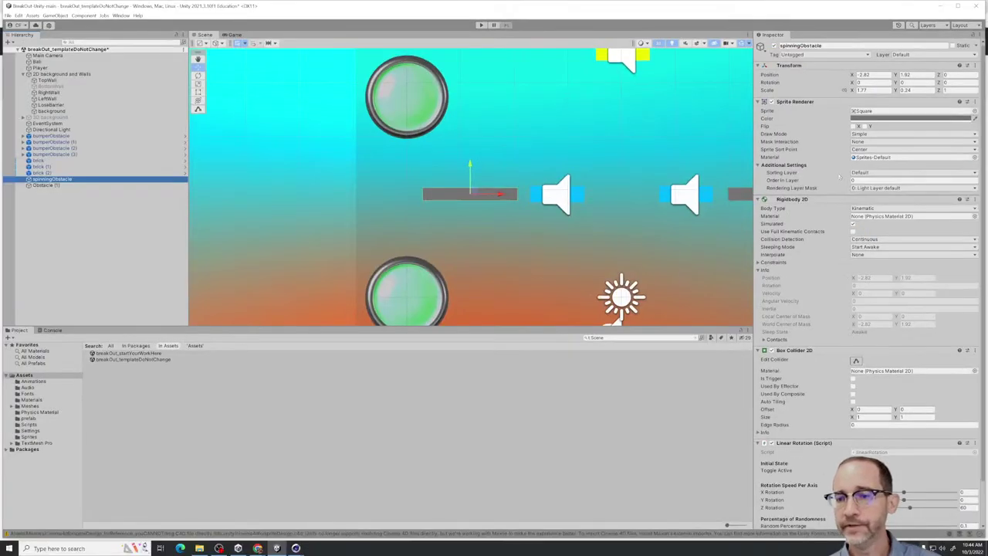
pyautogui.scroll(-3, 784, 237)
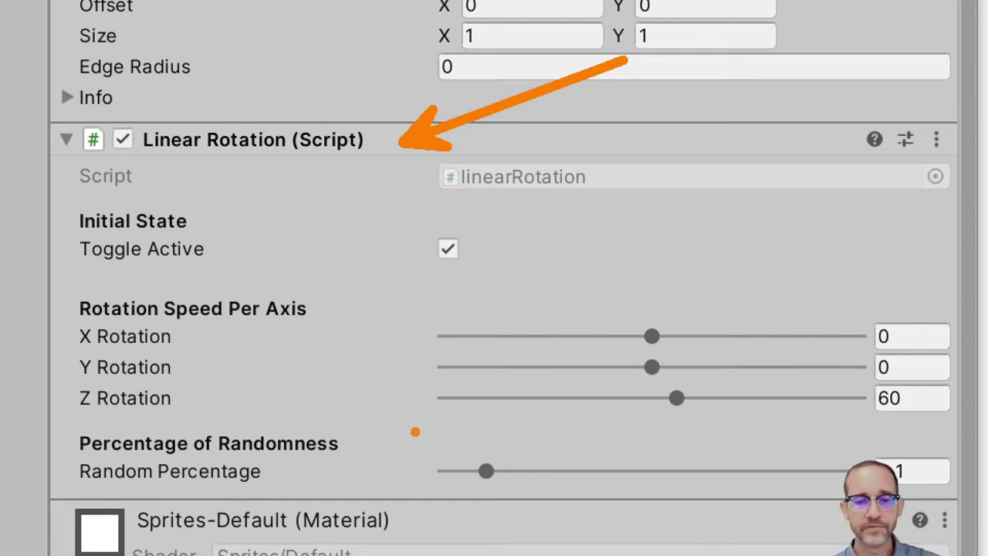
pyautogui.moveTo(693, 228)
pyautogui.mouseDown()
pyautogui.moveTo(396, 547)
pyautogui.moveTo(772, 259)
pyautogui.mouseUp()
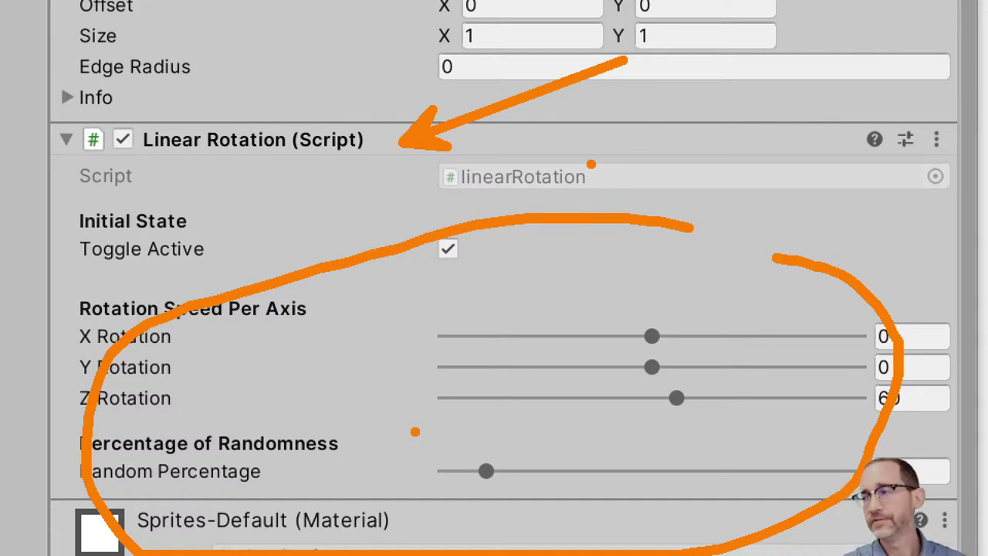
pyautogui.moveTo(661, 186)
pyautogui.mouseDown()
pyautogui.moveTo(352, 39)
pyautogui.moveTo(31, 550)
pyautogui.mouseUp()
pyautogui.moveTo(286, 549); pyautogui.dragTo(558, 87)
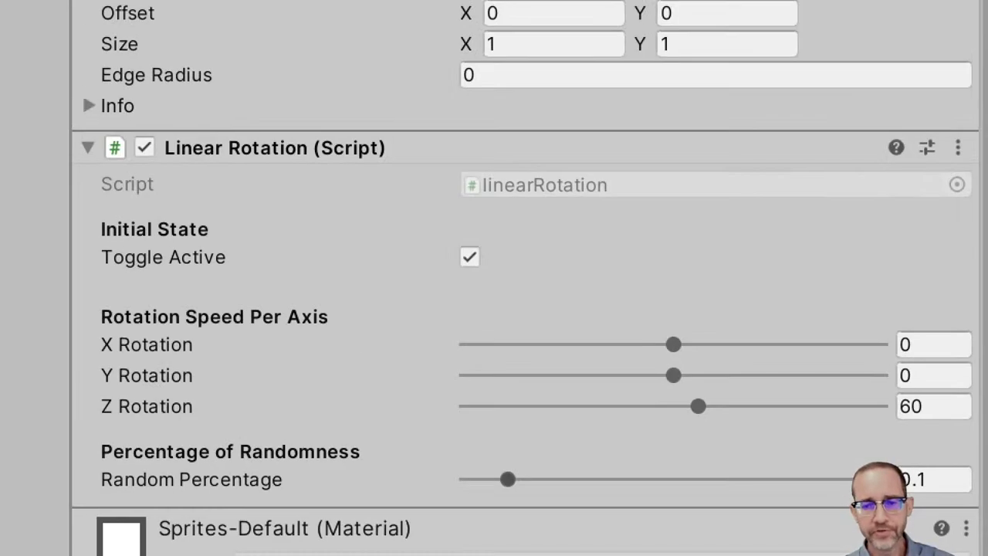
# Mark the X, Y and Z Rotation speeds and the Random Percentage setting of the Linear Rotation script for review
pyautogui.moveTo(339, 370); pyautogui.dragTo(313, 330)
pyautogui.moveTo(316, 385); pyautogui.dragTo(259, 376)
pyautogui.moveTo(371, 421); pyautogui.dragTo(305, 395)
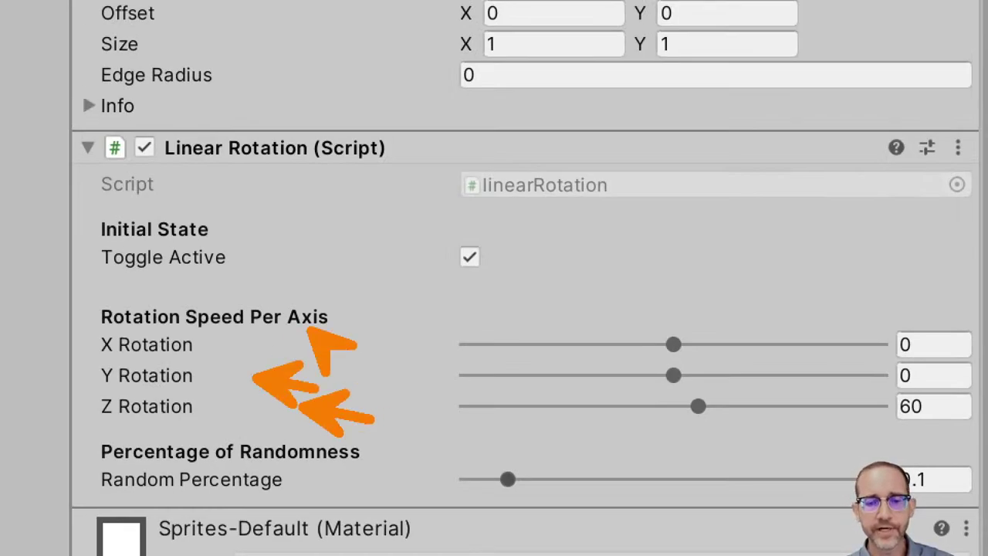
pyautogui.moveTo(939, 382)
pyautogui.mouseDown()
pyautogui.moveTo(873, 409)
pyautogui.moveTo(932, 440)
pyautogui.moveTo(957, 384)
pyautogui.mouseUp()
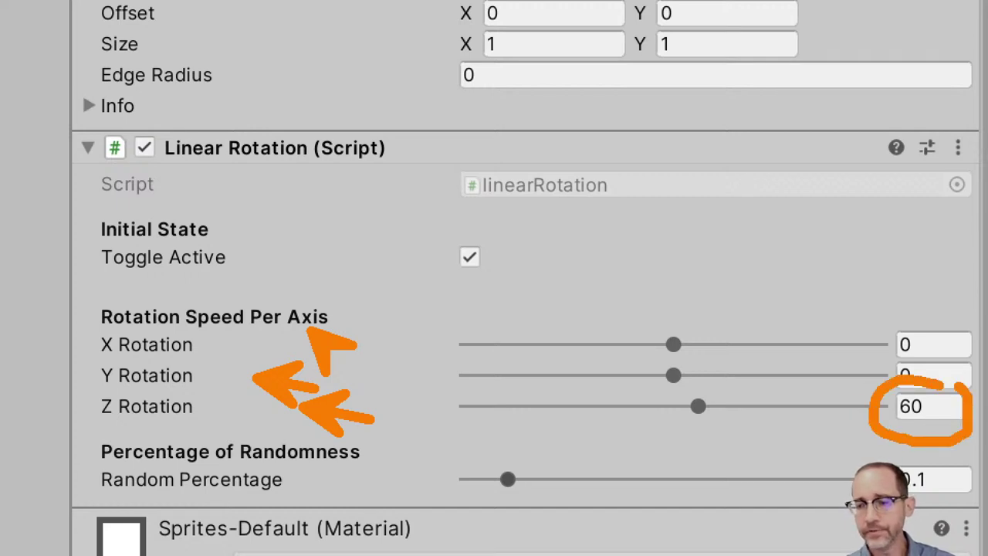
pyautogui.moveTo(543, 445)
pyautogui.mouseDown()
pyautogui.moveTo(401, 539)
pyautogui.moveTo(604, 484)
pyautogui.moveTo(557, 423)
pyautogui.mouseUp()
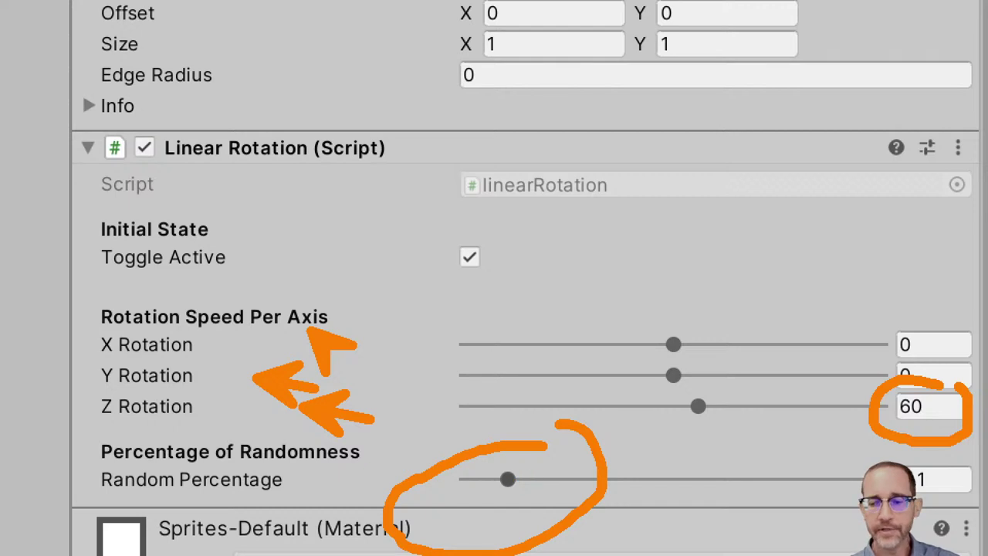
pyautogui.moveTo(645, 529); pyautogui.dragTo(534, 501)
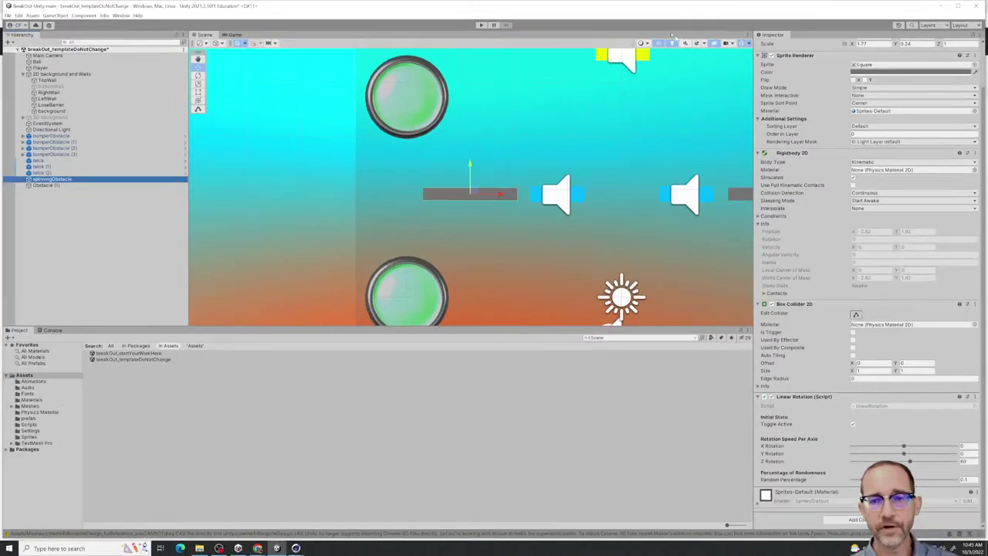
# Run the game briefly to watch both bars rotate, stop it, and select Obstacle (1) to compare its Z Rotation speed
pyautogui.click(482, 25)
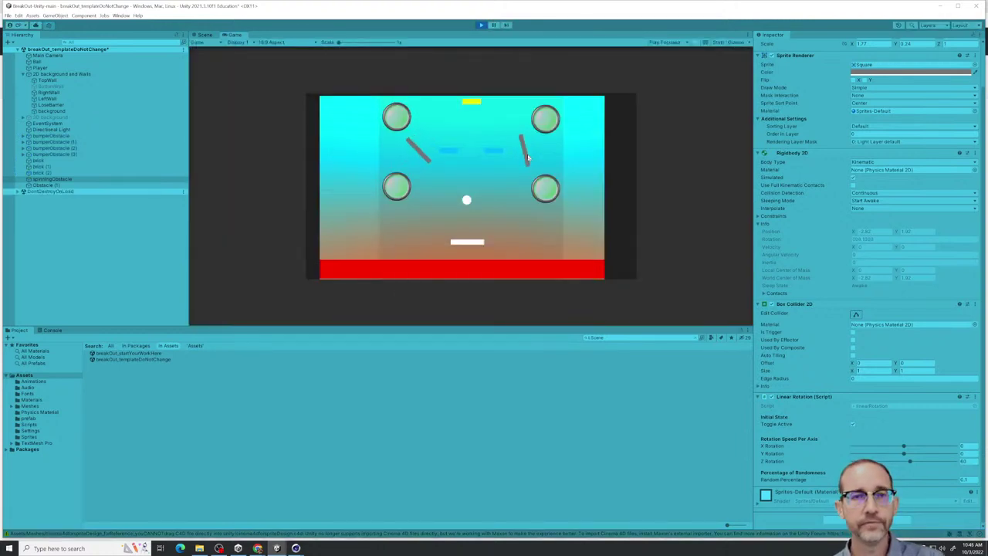
pyautogui.click(482, 26)
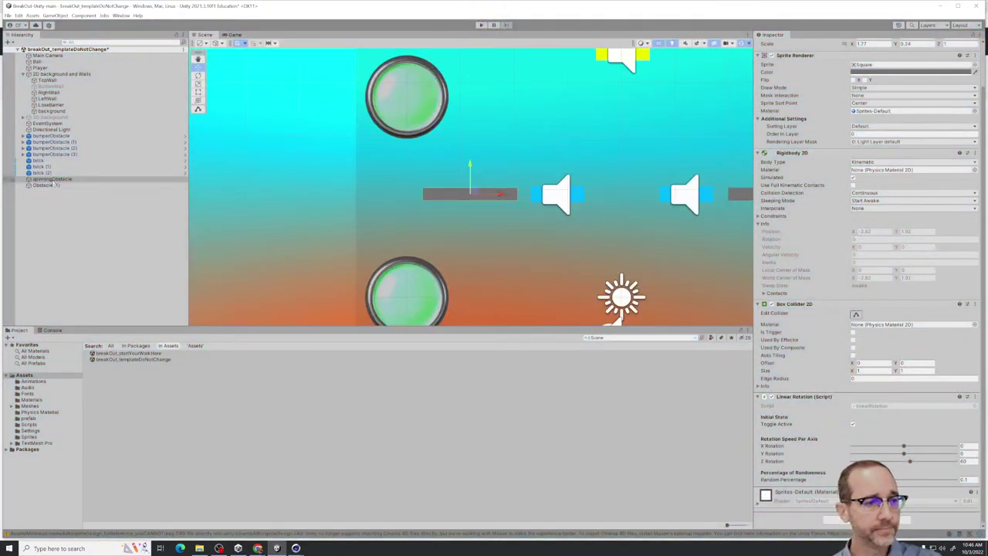
pyautogui.click(735, 199)
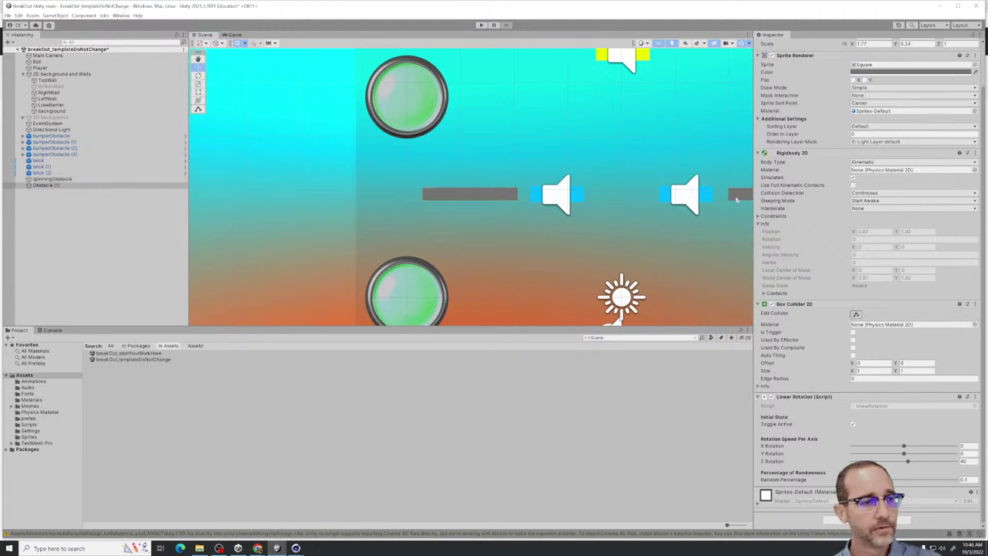
# Rename the Obstacle (1) object in the scene to spinningObstacle2
pyautogui.click(69, 186)
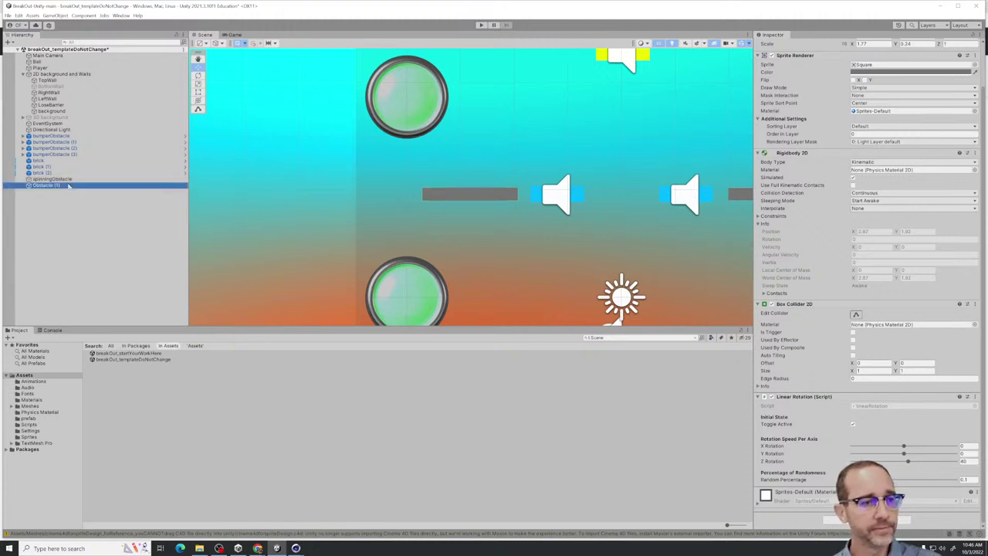
pyautogui.press('F2')
pyautogui.write('spinn OBSTACLE')
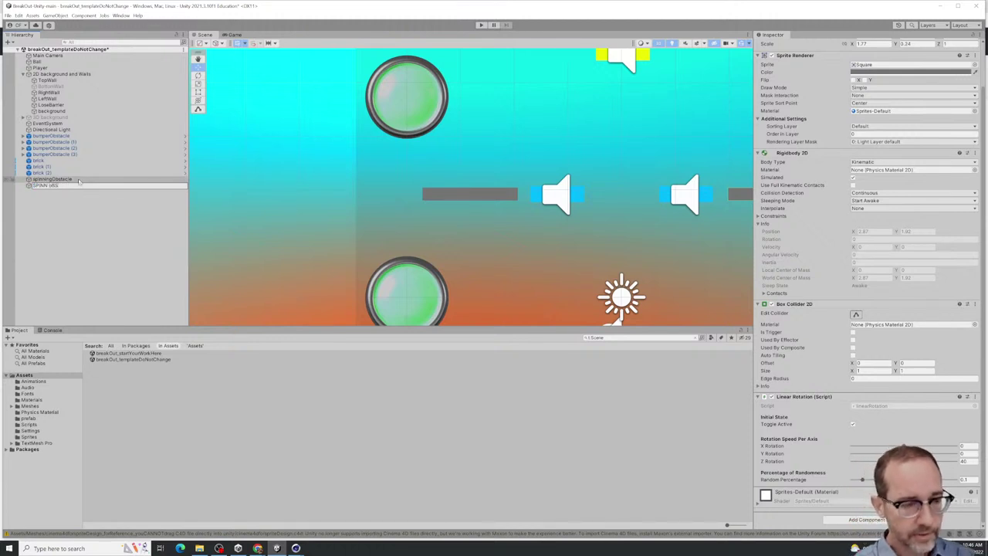
pyautogui.press('BackSpace')
pyautogui.press('BackSpace')
pyautogui.press('BackSpace')
pyautogui.press('BackSpace')
pyautogui.press('BackSpace')
pyautogui.press('BackSpace')
pyautogui.press('BackSpace')
pyautogui.press('BackSpace')
pyautogui.press('BackSpace')
pyautogui.press('BackSpace')
pyautogui.press('BackSpace')
pyautogui.press('BackSpace')
pyautogui.press('BackSpace')
pyautogui.press('BackSpace')
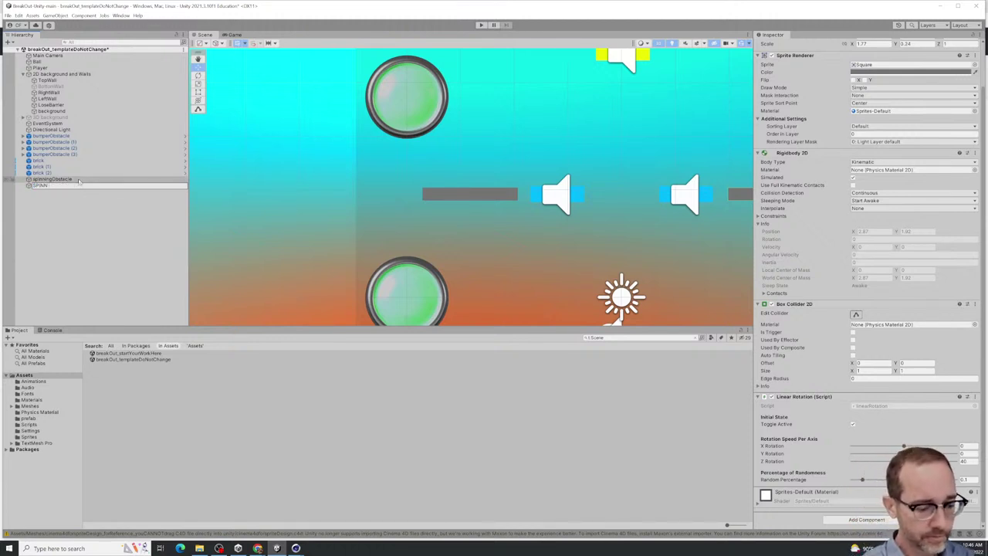
pyautogui.write('spi')
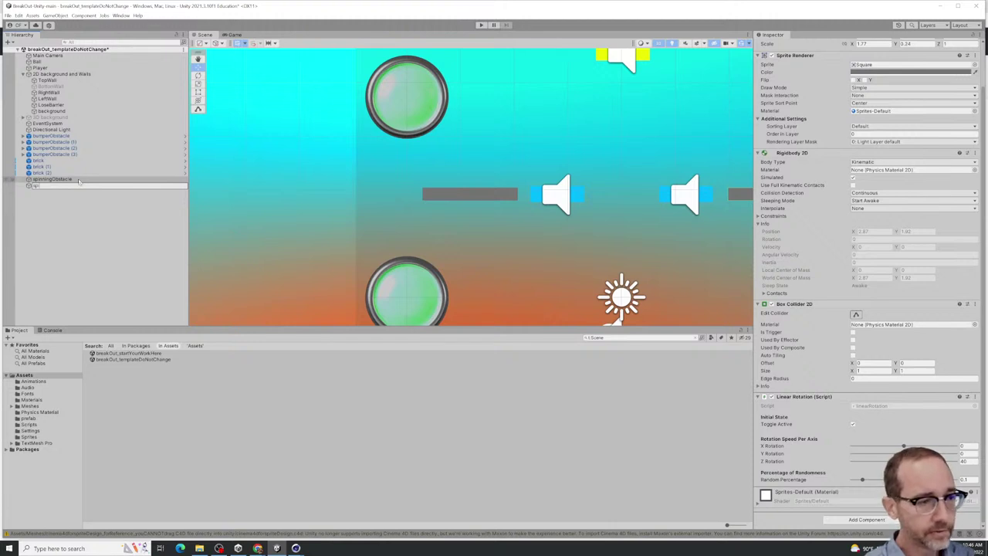
pyautogui.write('nning')
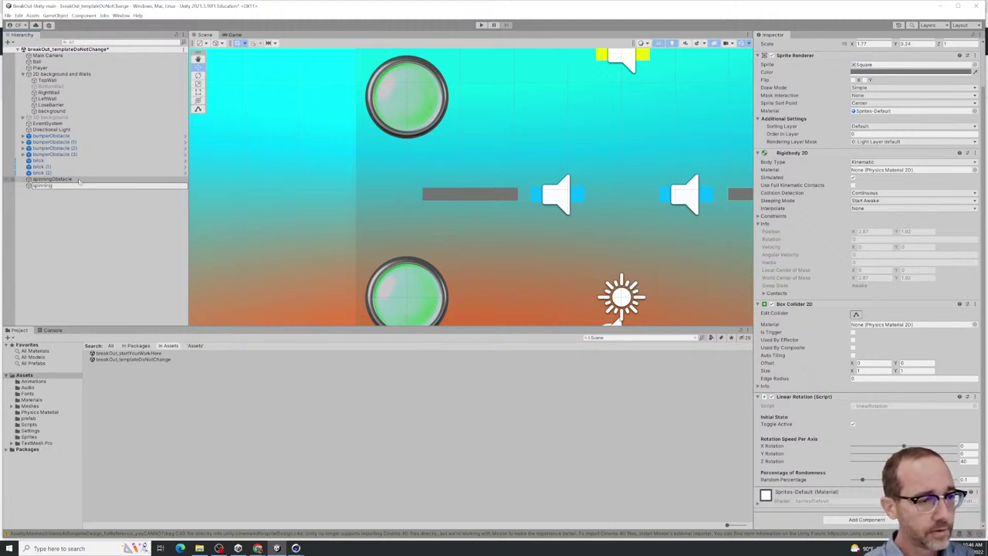
pyautogui.write('Obstacle2')
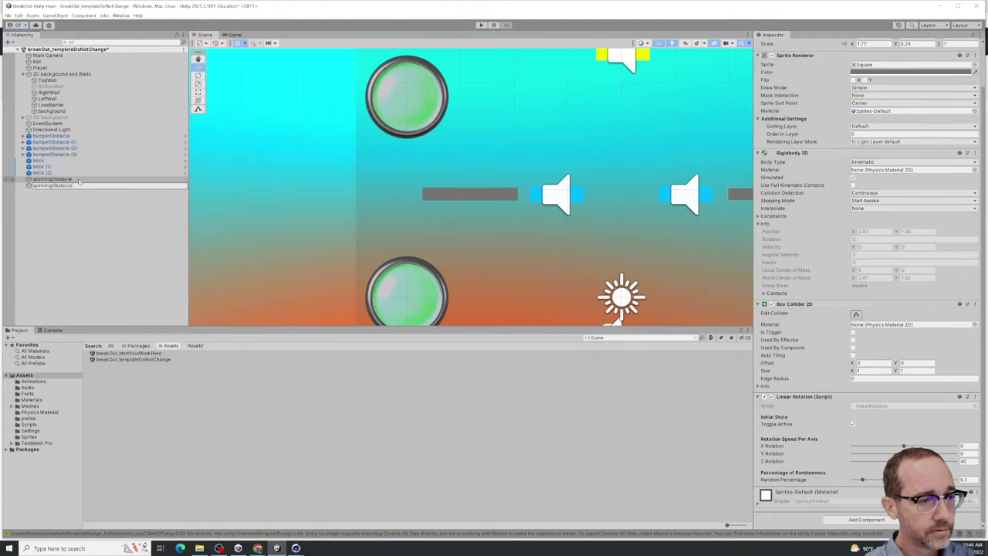
pyautogui.press('Return')
pyautogui.click(93, 186)
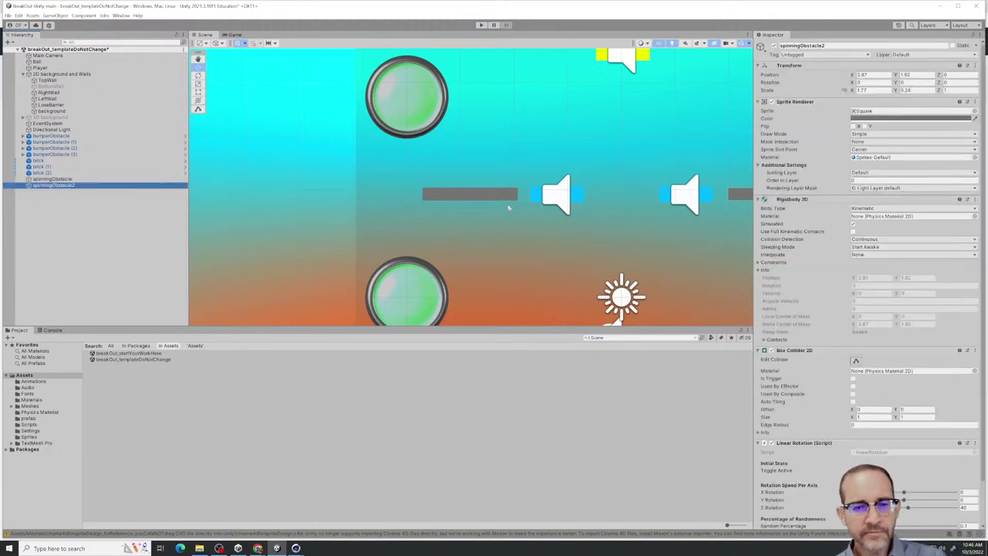
# Set the Random Percentage of both spinning obstacles to 0 and test-run the game to compare their rotation
pyautogui.click(506, 198)
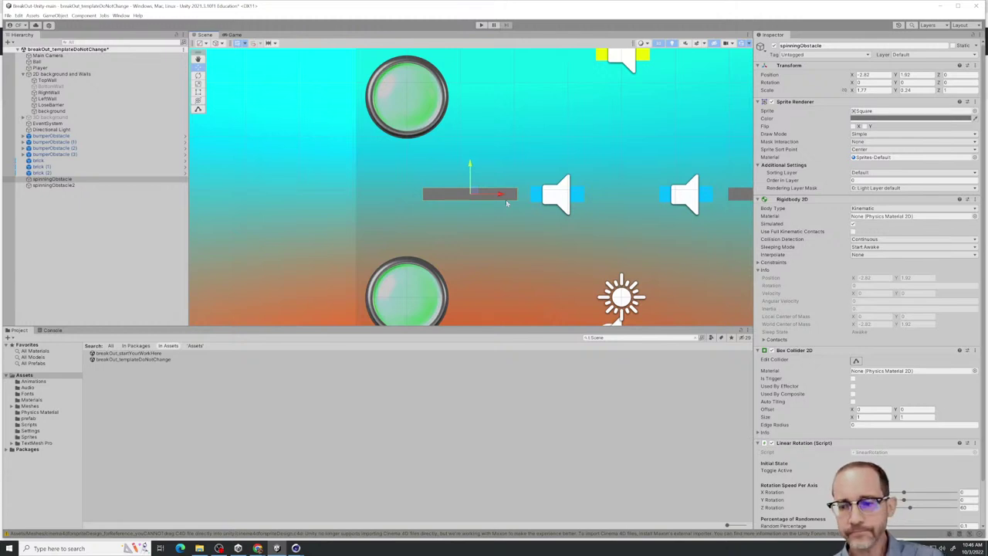
pyautogui.scroll(-2, 814, 433)
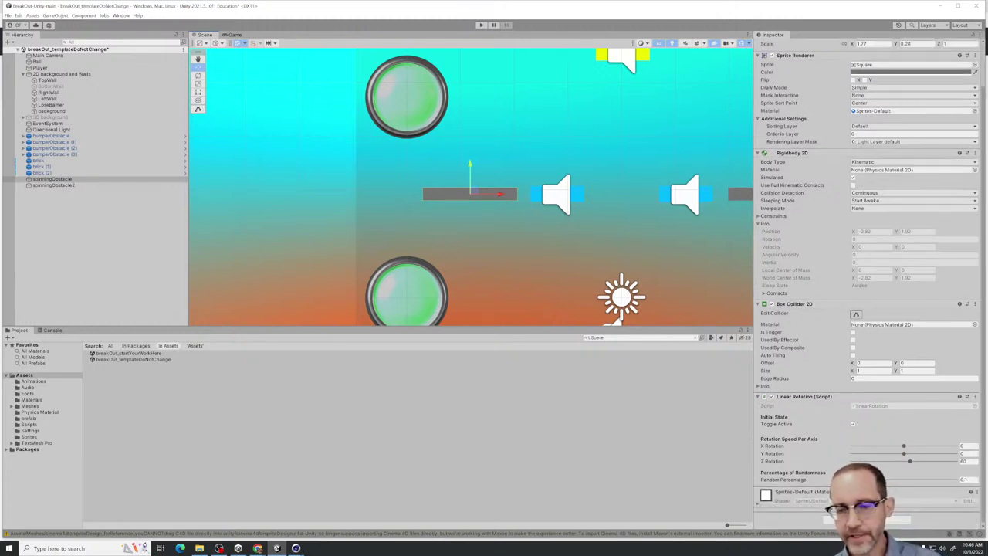
pyautogui.keyDown('shift'); pyautogui.click(74, 185); pyautogui.keyUp('shift')
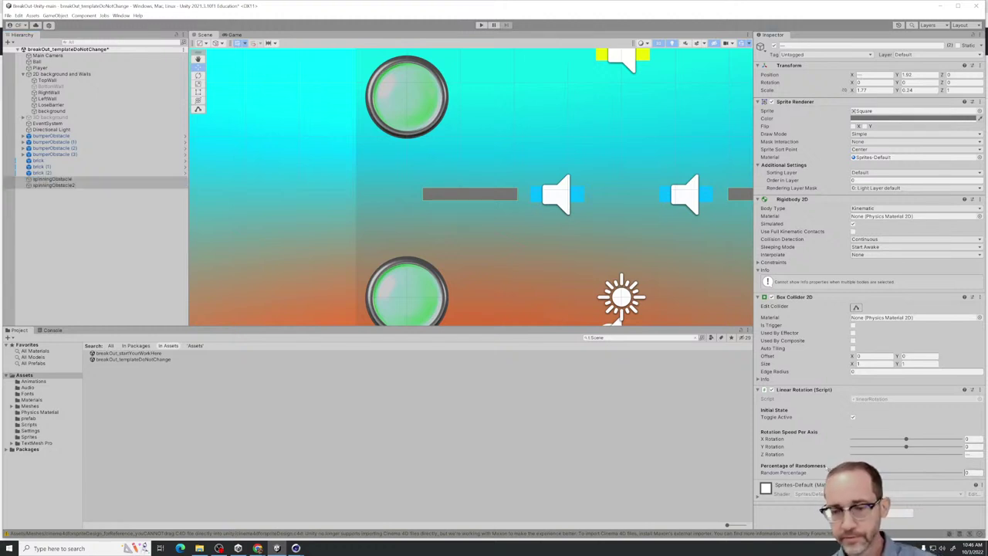
pyautogui.click(481, 26)
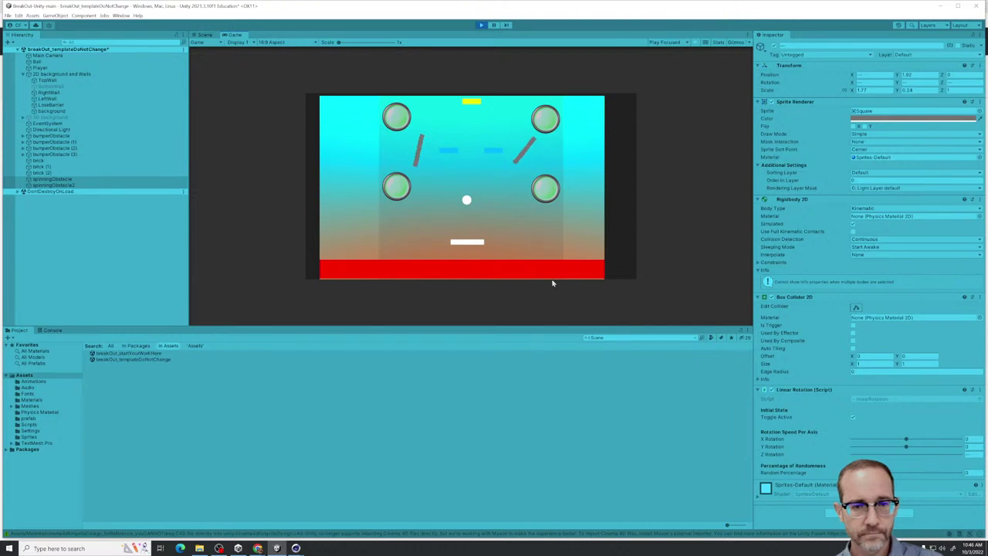
pyautogui.click(479, 25)
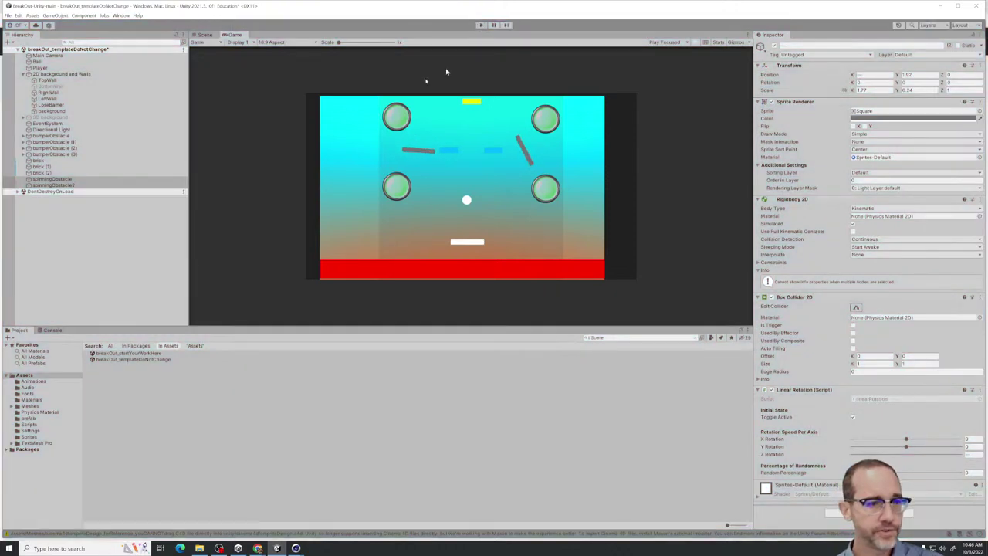
# Set spinningObstacle2's Z Rotation speed to 60 and test-run the game to check the obstacles' rotation
pyautogui.click(70, 185)
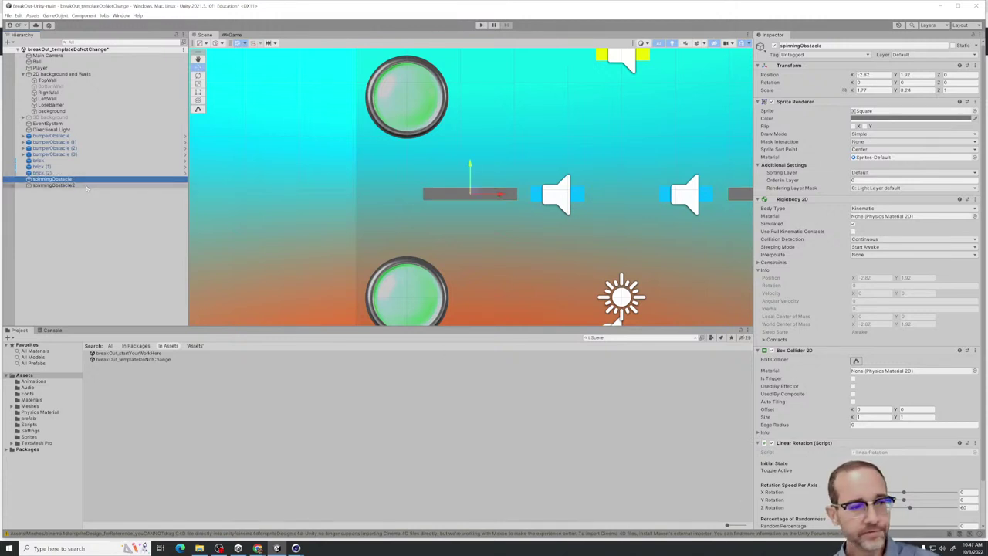
pyautogui.click(974, 508)
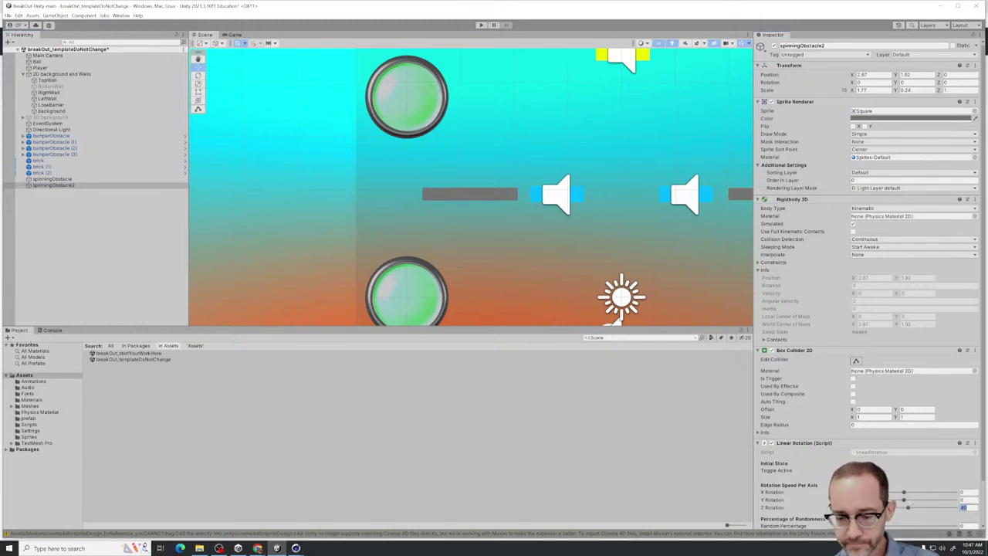
pyautogui.click(142, 291)
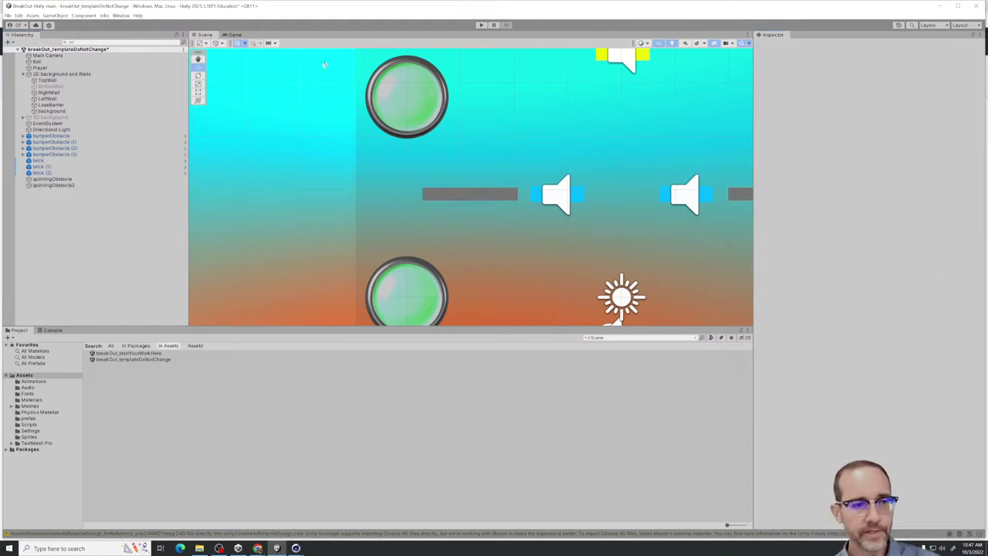
pyautogui.click(480, 25)
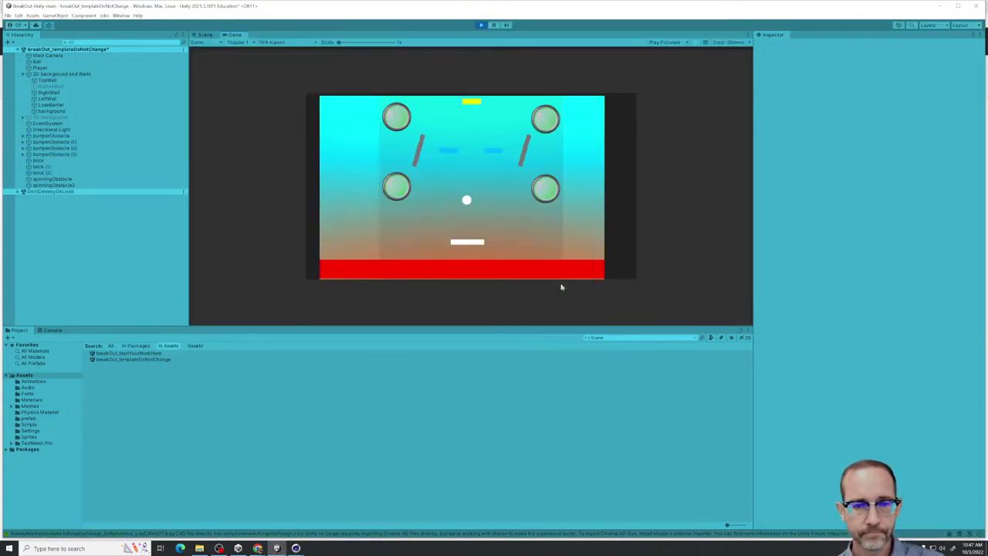
pyautogui.click(480, 25)
# Set the Random Percentage of both spinning obstacles to about 0.678 and test-run the game
pyautogui.click(71, 179)
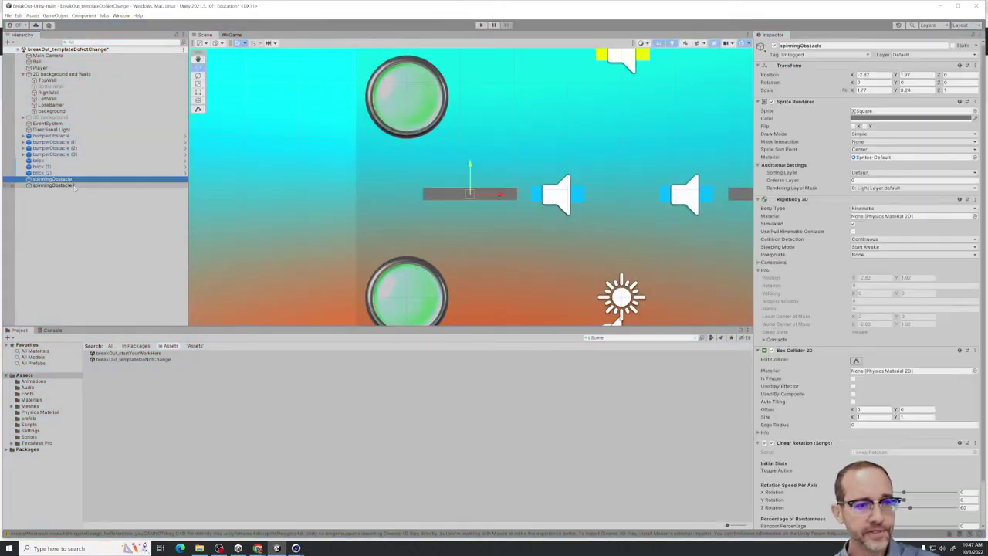
pyautogui.keyDown('shift'); pyautogui.click(62, 185); pyautogui.keyUp('shift')
pyautogui.moveTo(969, 473); pyautogui.dragTo(948, 474)
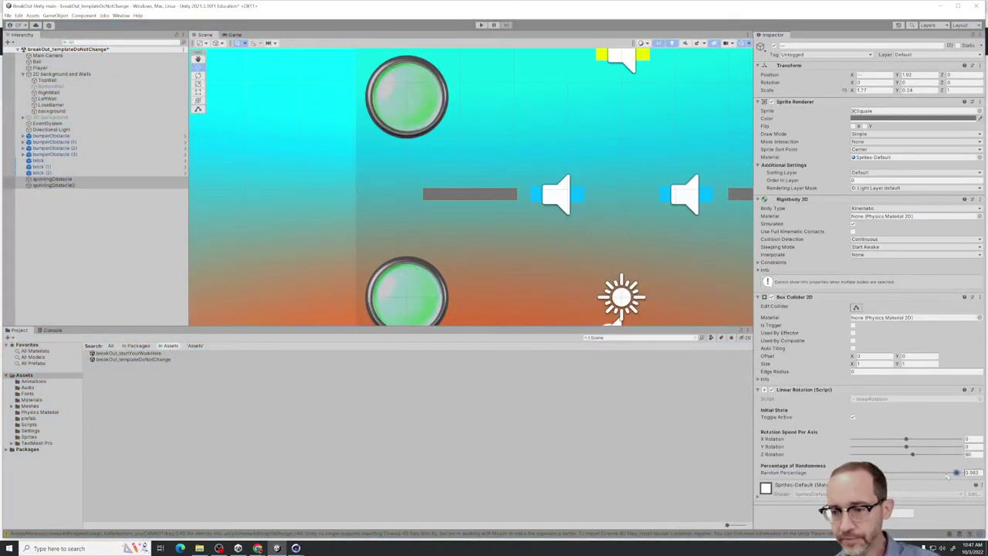
pyautogui.click(480, 25)
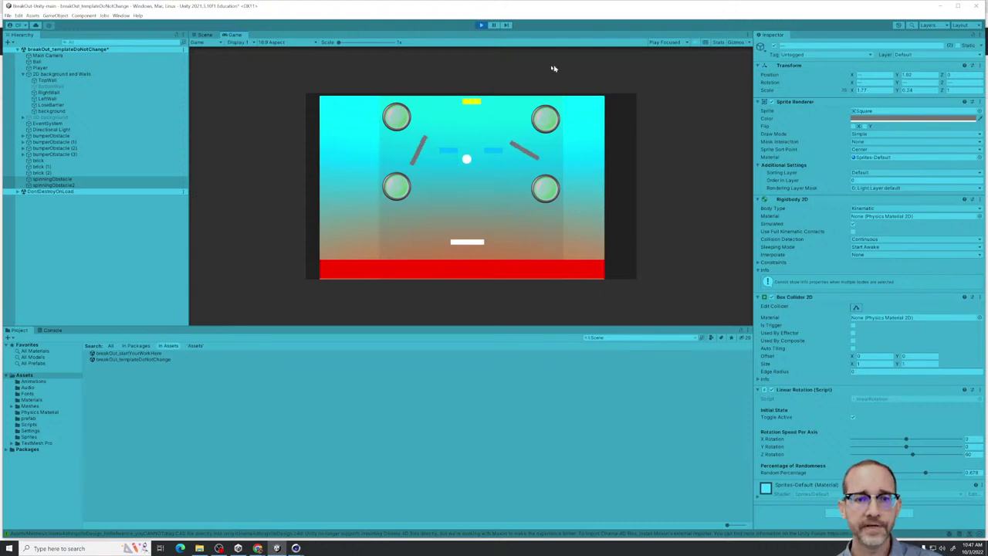
pyautogui.hotkey('ctrl', 'p')
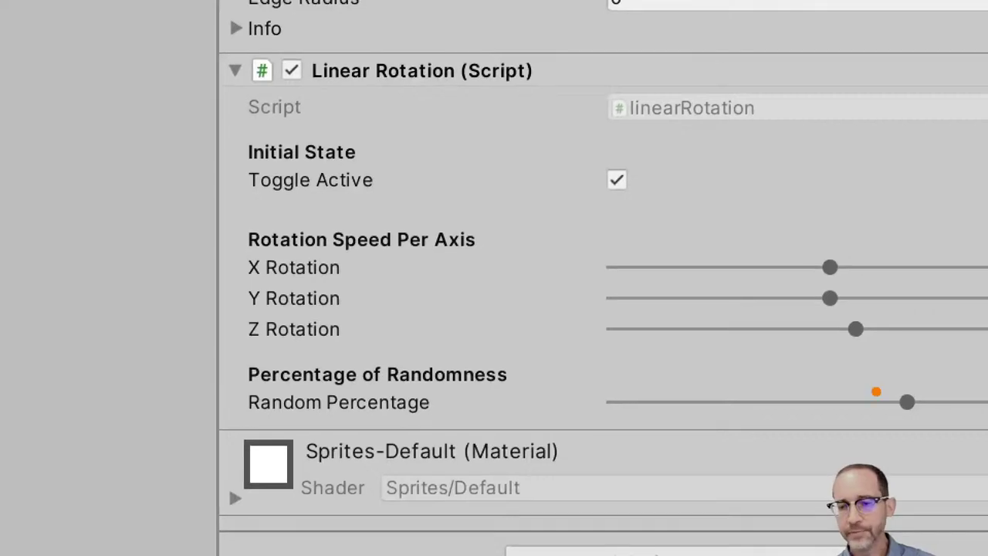
pyautogui.moveTo(887, 293)
pyautogui.mouseDown()
pyautogui.moveTo(870, 346)
pyautogui.moveTo(873, 291)
pyautogui.mouseUp()
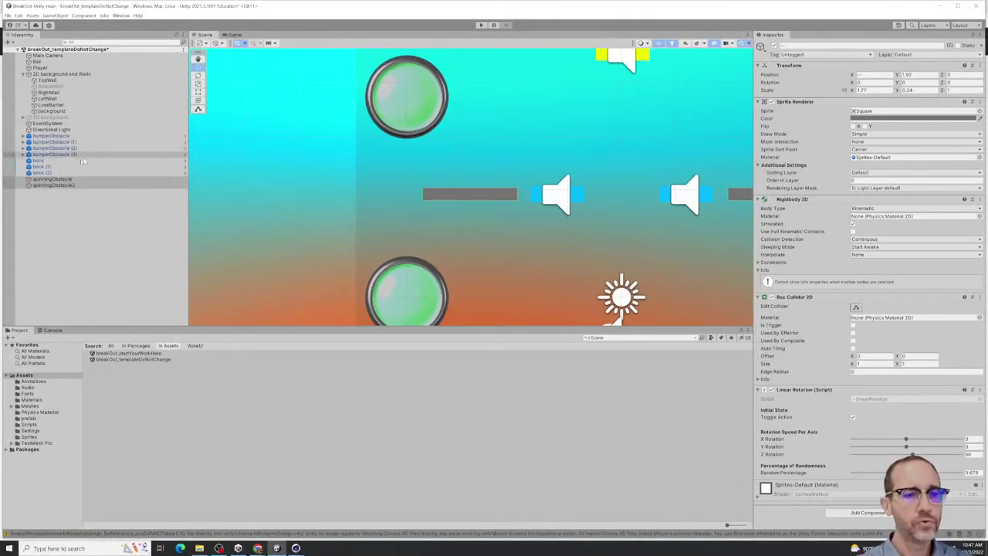
pyautogui.click(73, 186)
pyautogui.click(77, 179)
pyautogui.keyDown('shift'); pyautogui.click(128, 186); pyautogui.keyUp('shift')
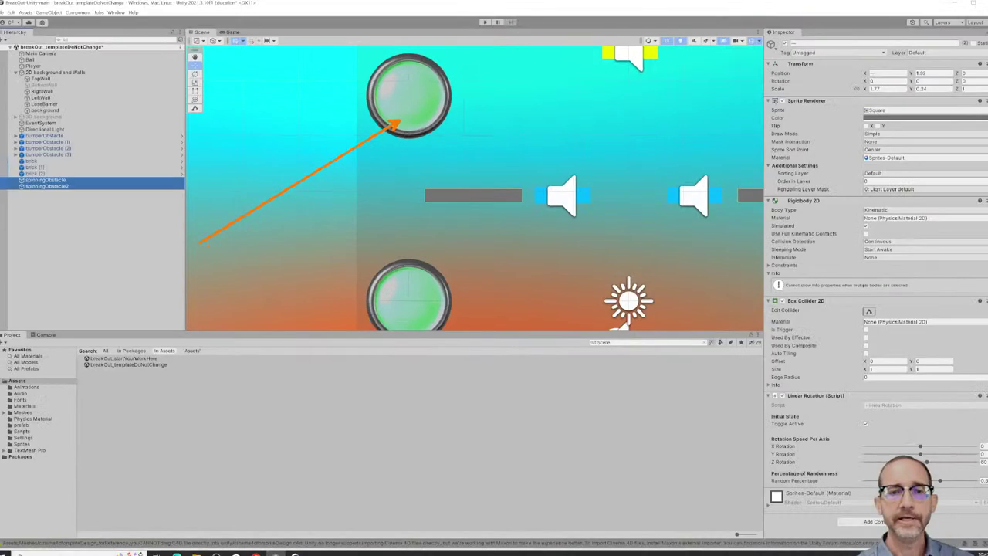
pyautogui.click(96, 164)
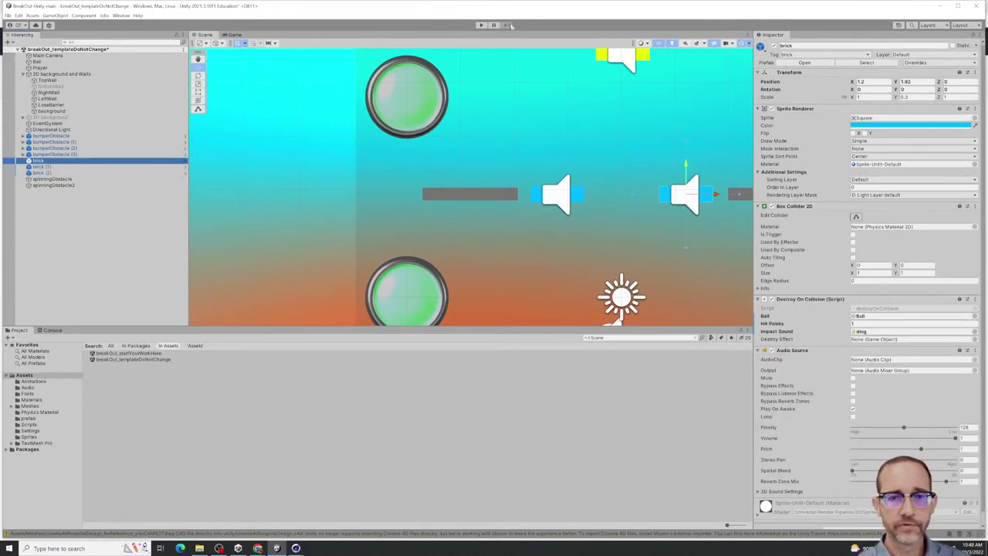
# Run the game and move the paddle to bounce the ball against the bricks, bumpers and spinning obstacles
pyautogui.click(481, 25)
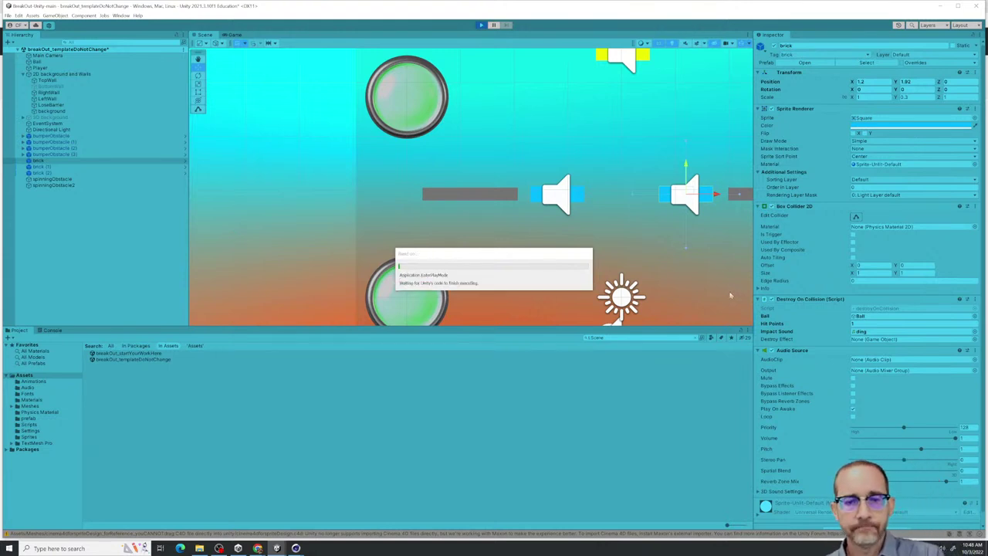
pyautogui.press('Left')
pyautogui.press('Right')
pyautogui.press('Left')
pyautogui.press('Right')
pyautogui.press('Left')
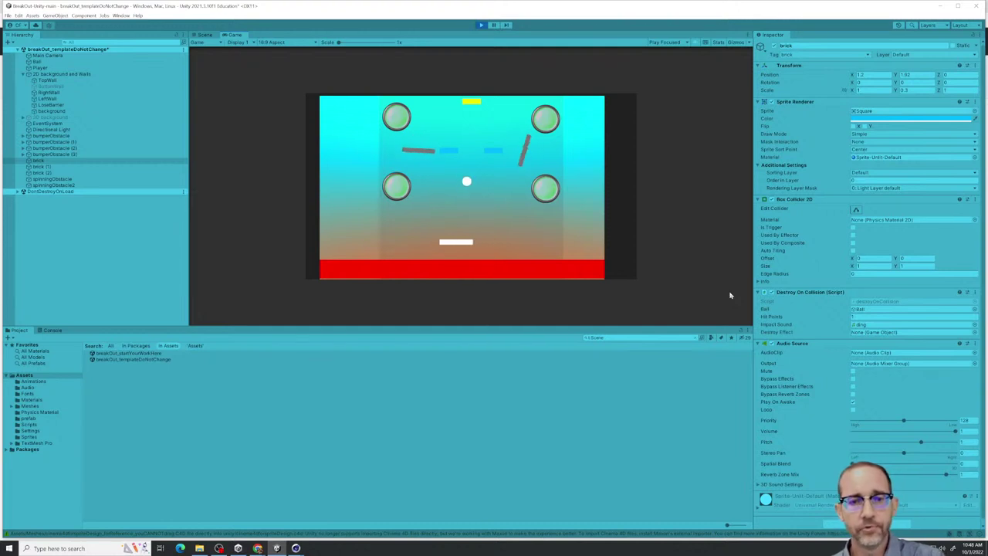
pyautogui.press('Right')
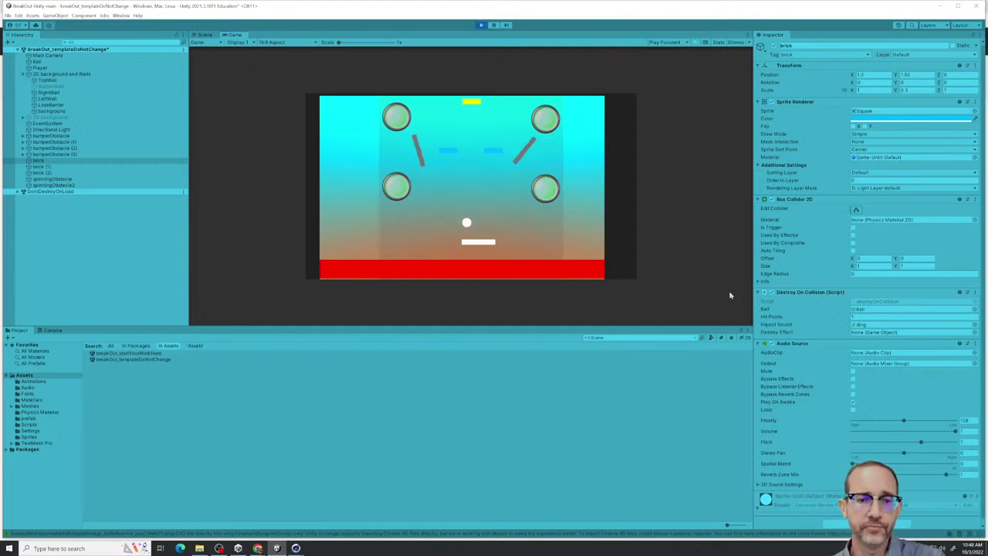
pyautogui.press('Left')
pyautogui.press('Left')
pyautogui.press('Right')
pyautogui.press('Right')
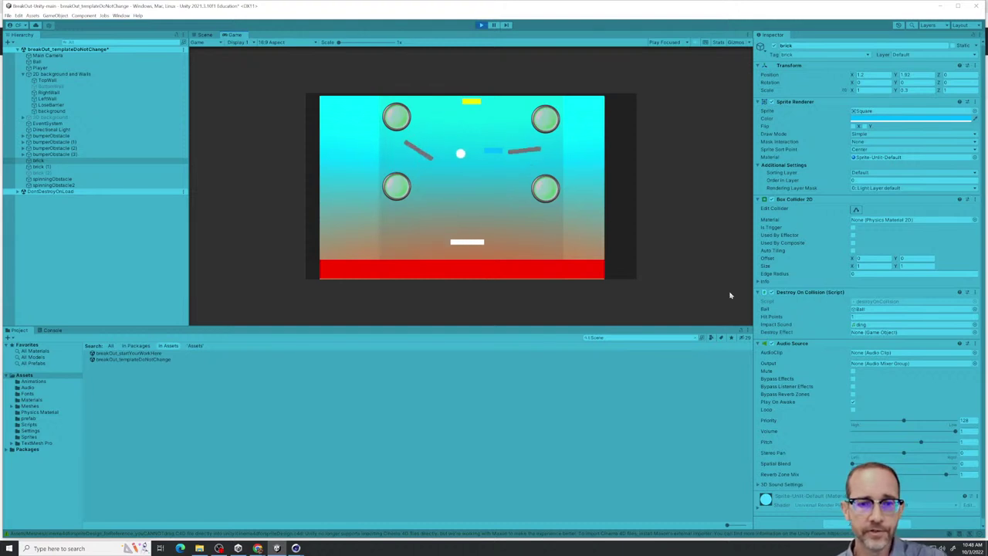
pyautogui.press('Right')
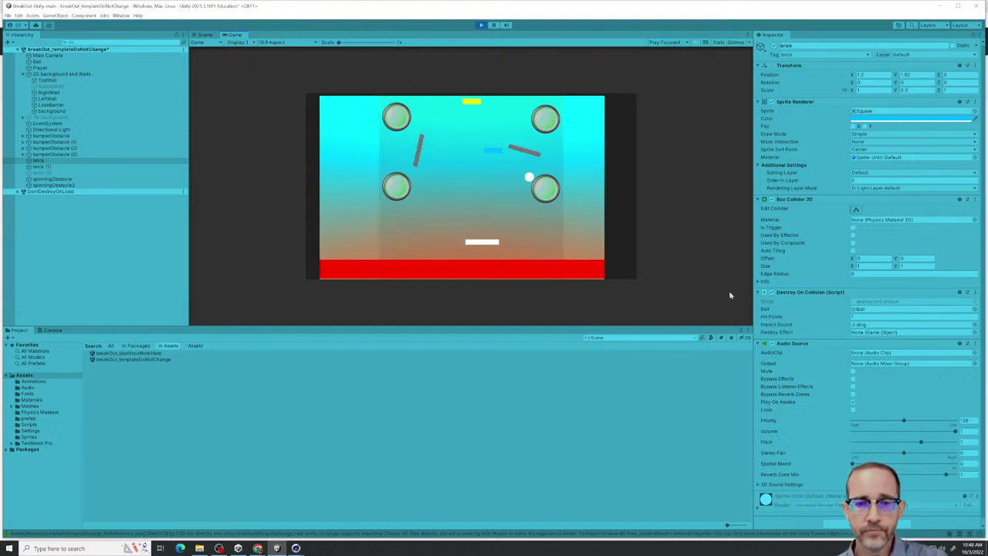
pyautogui.press('Right')
pyautogui.press('Left')
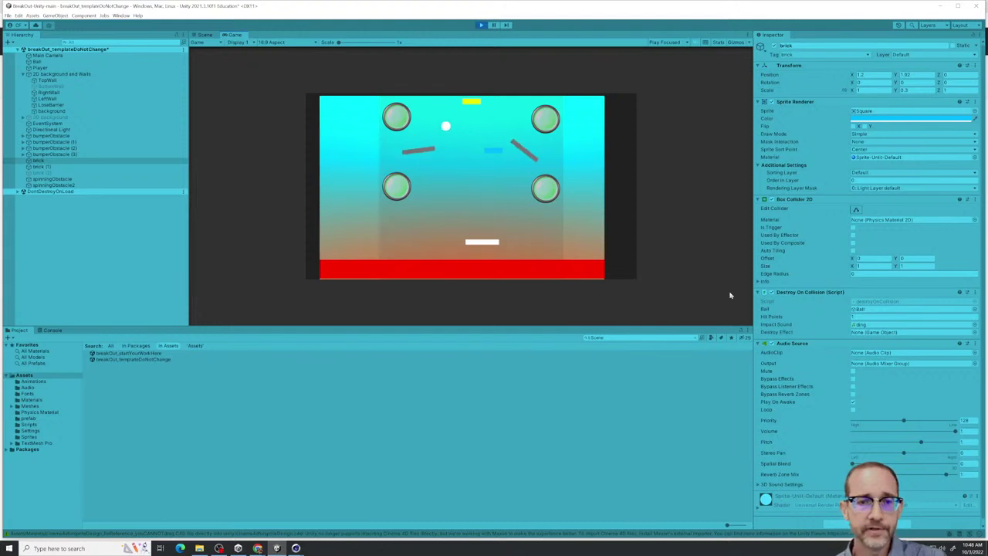
pyautogui.press('Left')
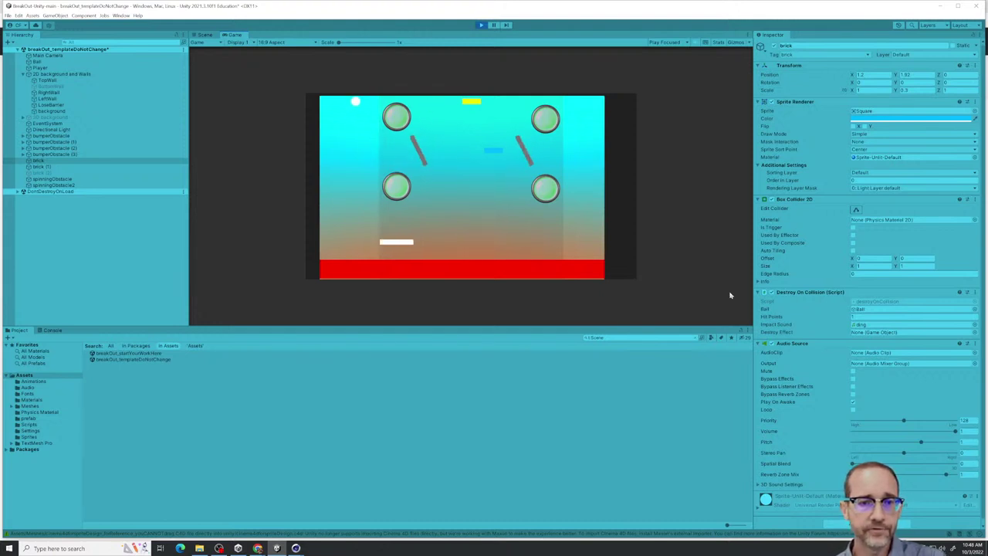
pyautogui.press('Left')
pyautogui.press('Right')
pyautogui.press('Left')
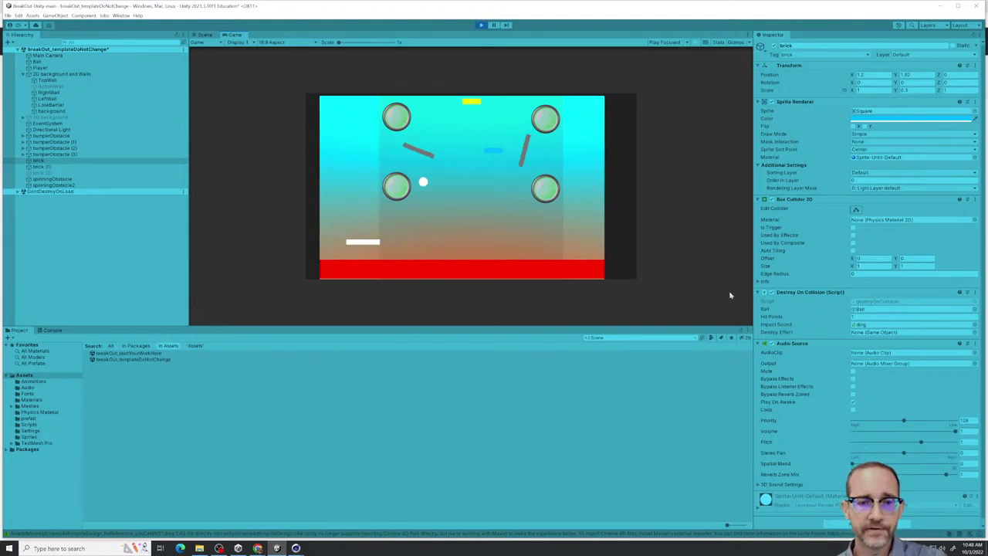
pyautogui.press('Right')
pyautogui.press('Right')
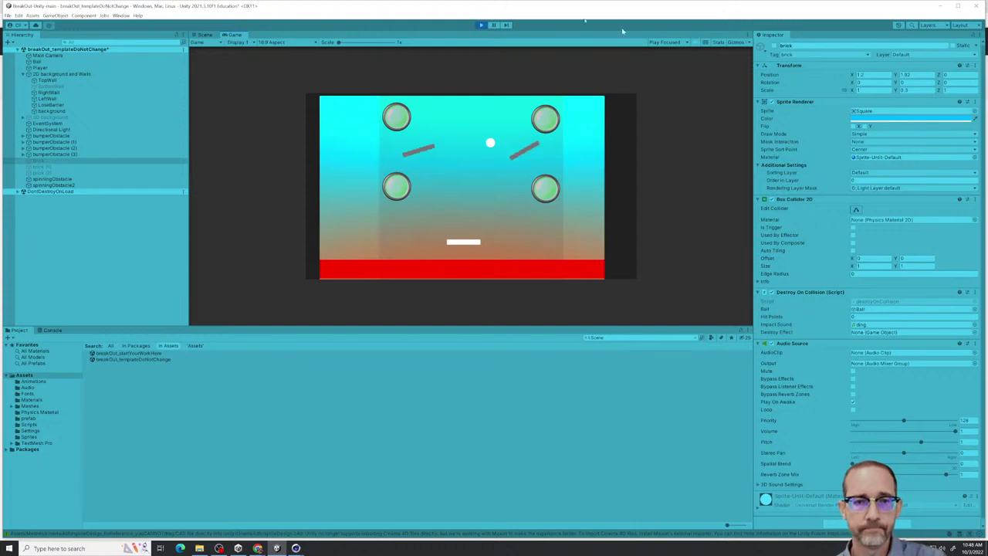
# Restart the playtest, steer the paddle to keep the ball hitting bricks and spinning obstacles, and stop the game
pyautogui.click(480, 26)
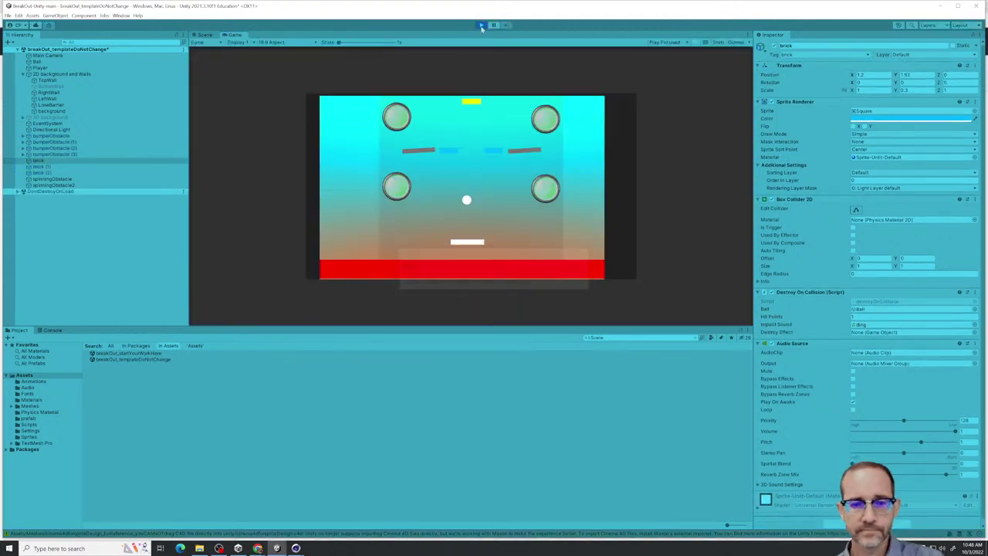
pyautogui.press('Left')
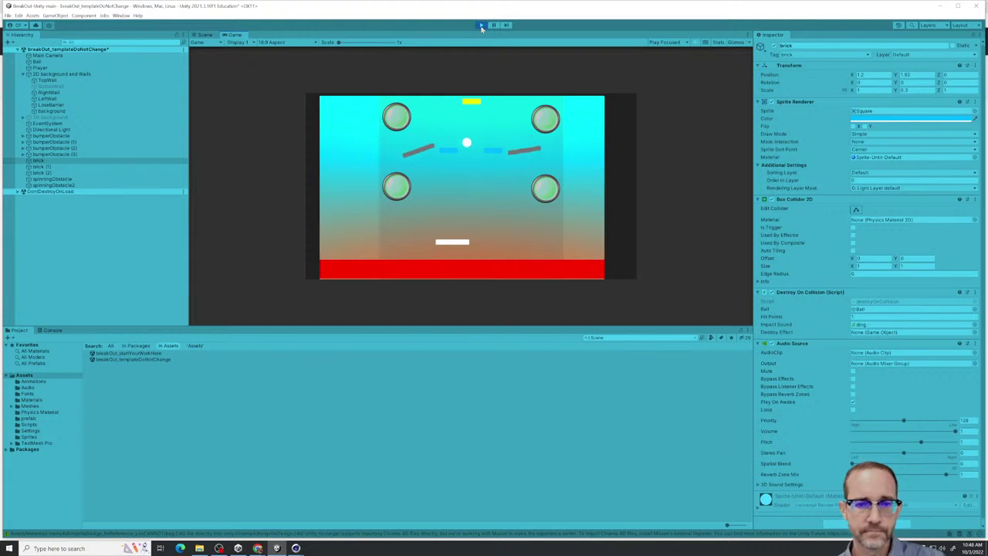
pyautogui.press('Right')
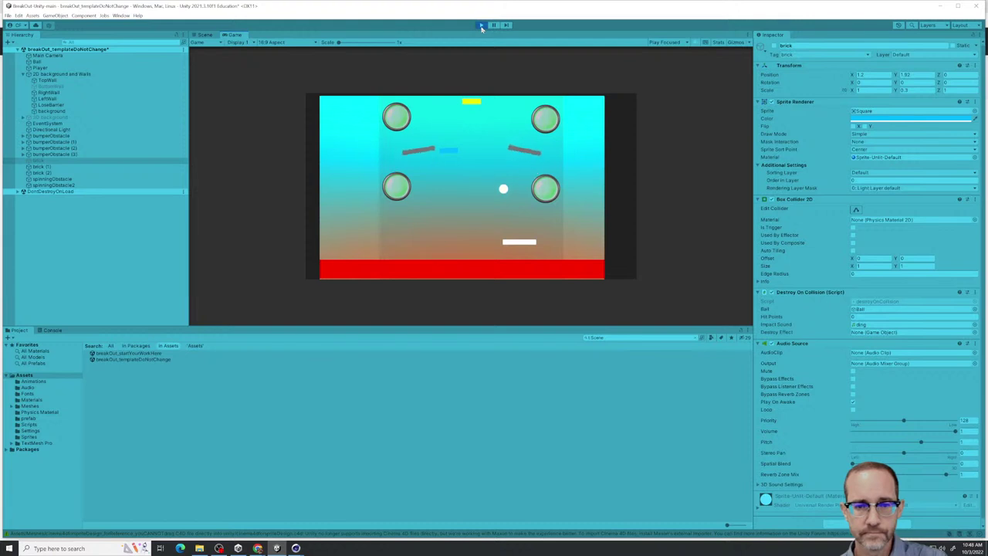
pyautogui.press('Left')
pyautogui.press('Left')
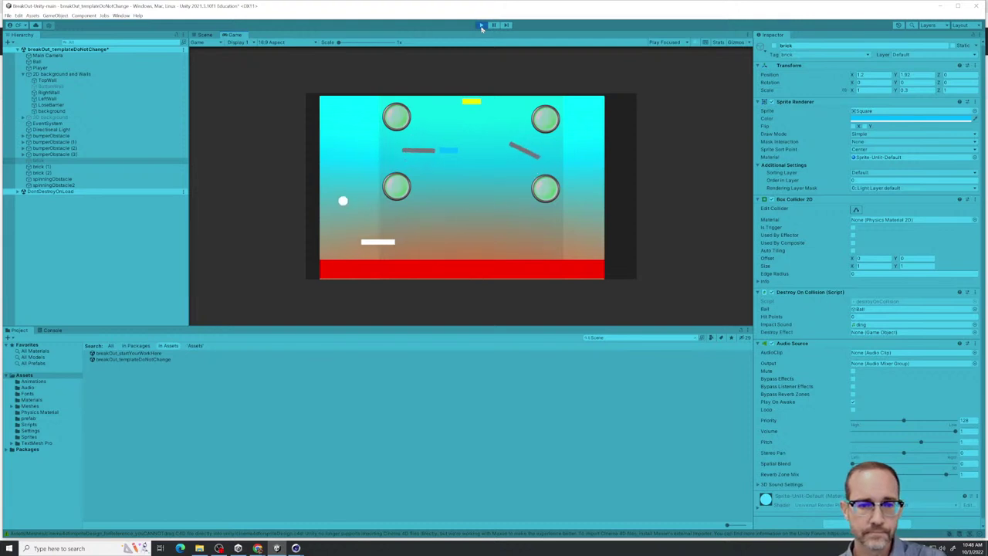
pyautogui.press('Right')
pyautogui.press('Right')
pyautogui.press('Right')
pyautogui.press('Right')
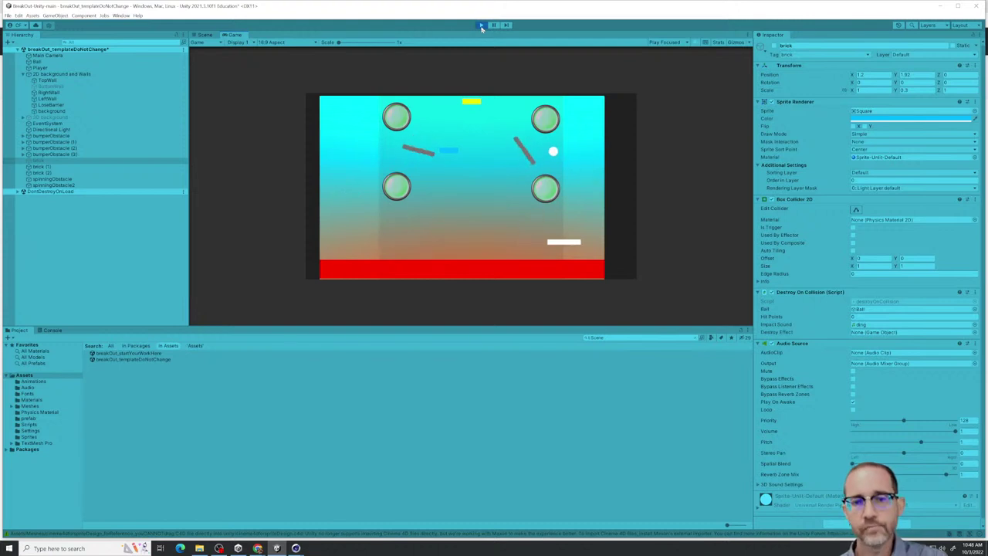
pyautogui.press('Left')
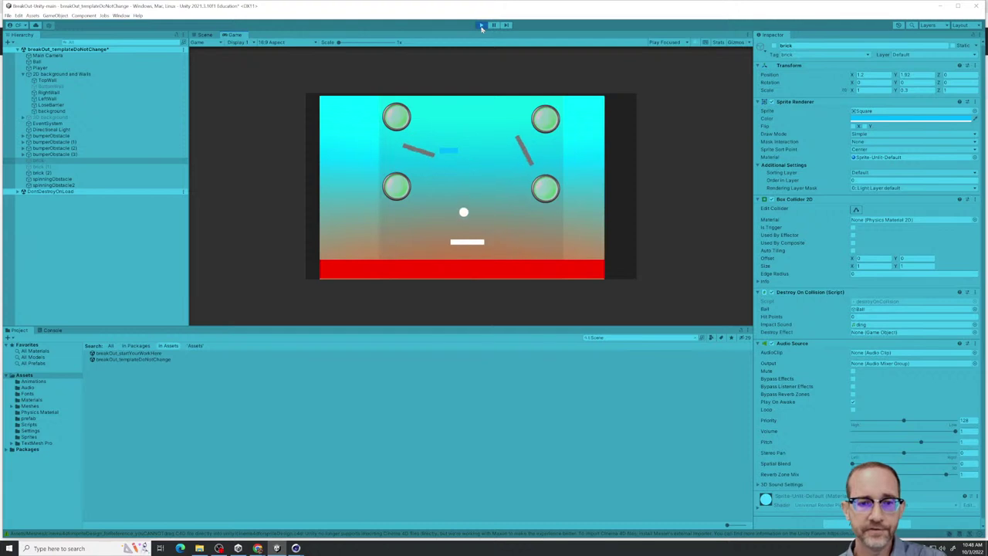
pyautogui.press('Right')
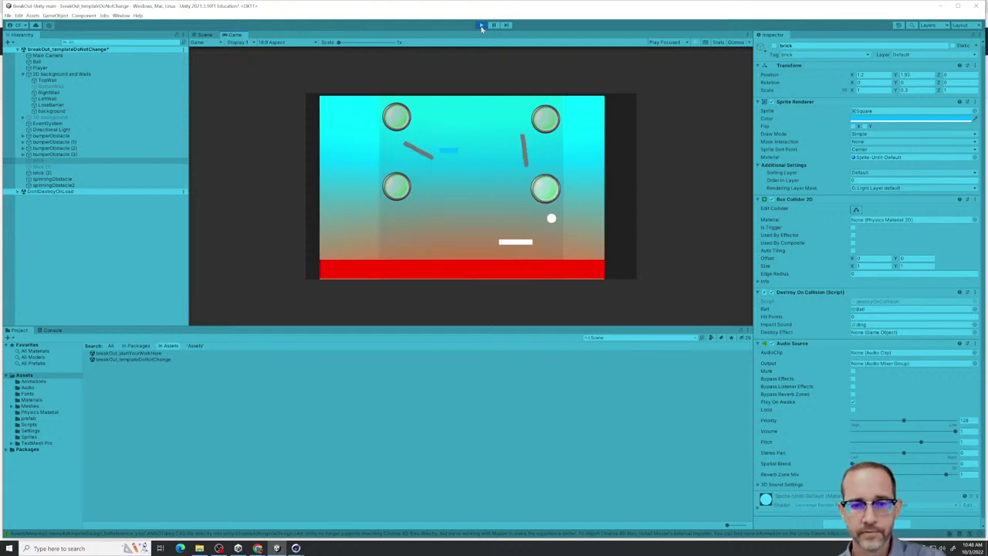
pyautogui.press('Right')
pyautogui.press('Left')
pyautogui.press('Left')
pyautogui.press('Right')
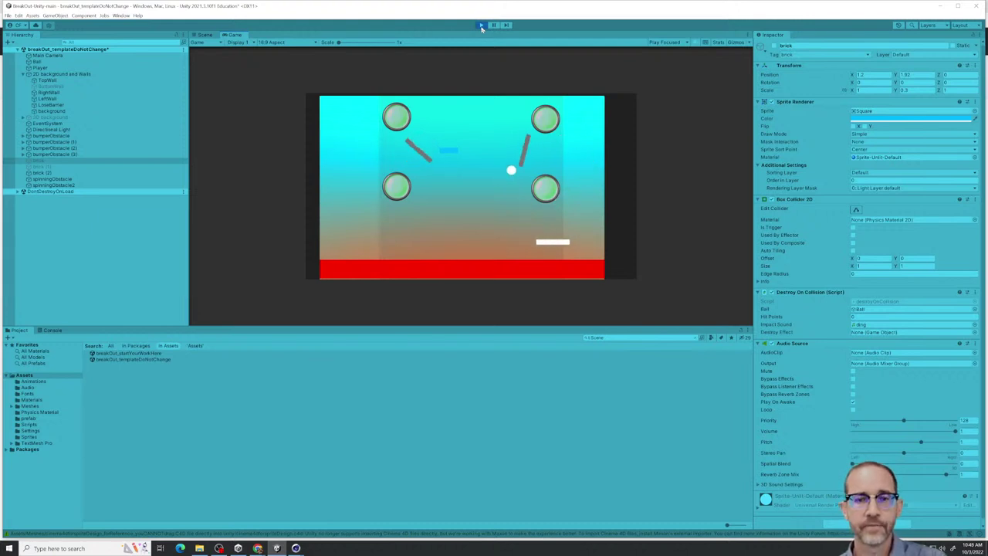
pyautogui.hotkey('ctrl', 'p')
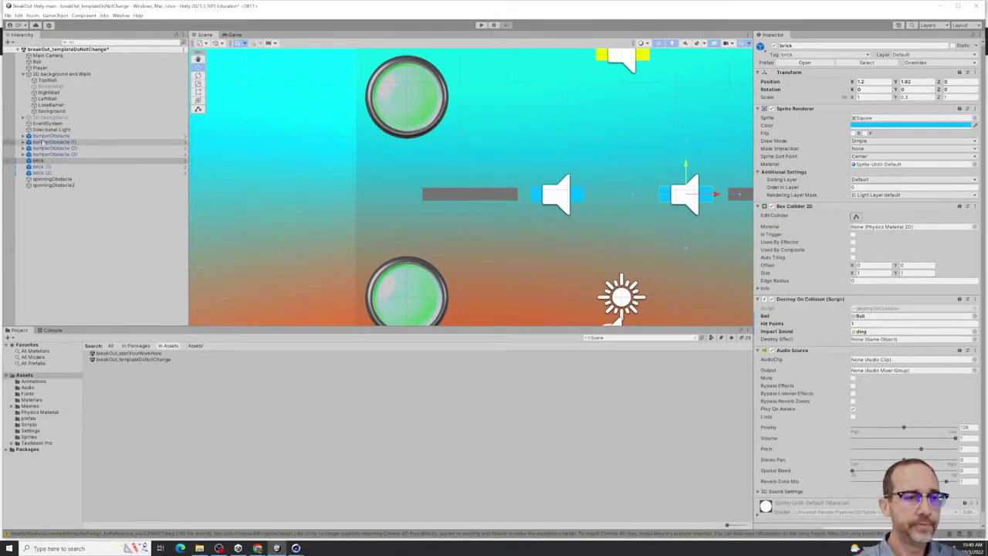
# Examine the Animator and Animation Collision script components on the bumper child of bumperObstacle
pyautogui.click(44, 137)
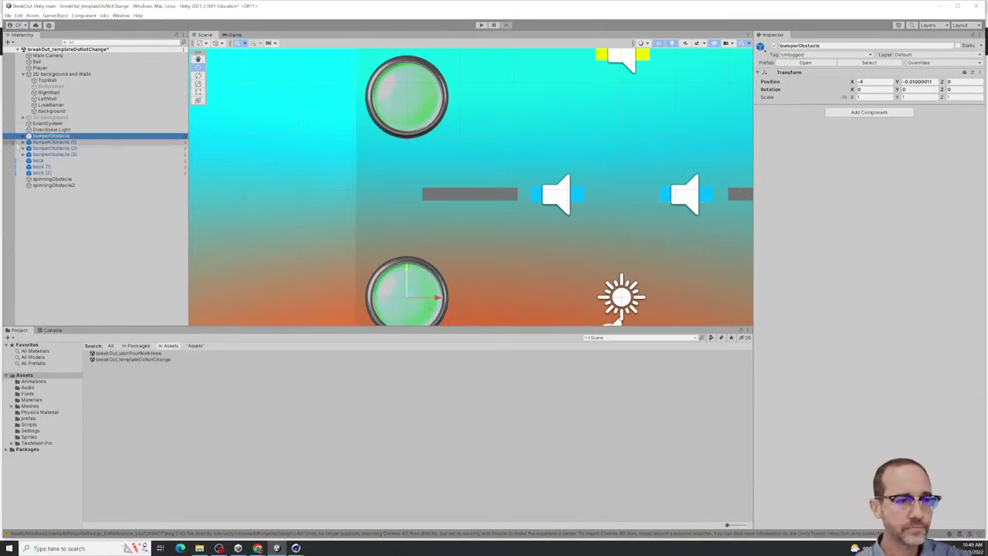
pyautogui.click(23, 136)
pyautogui.click(43, 142)
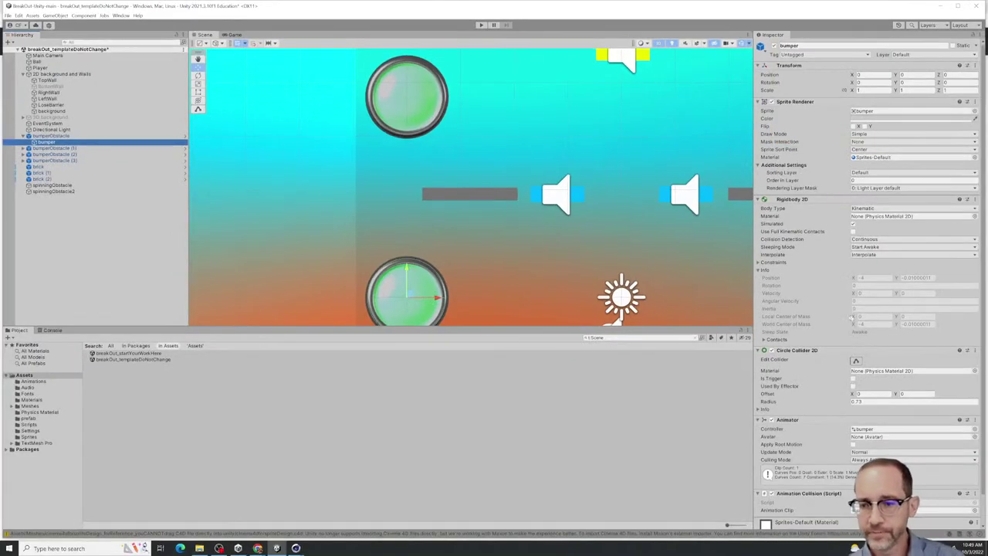
pyautogui.scroll(-2, 823, 341)
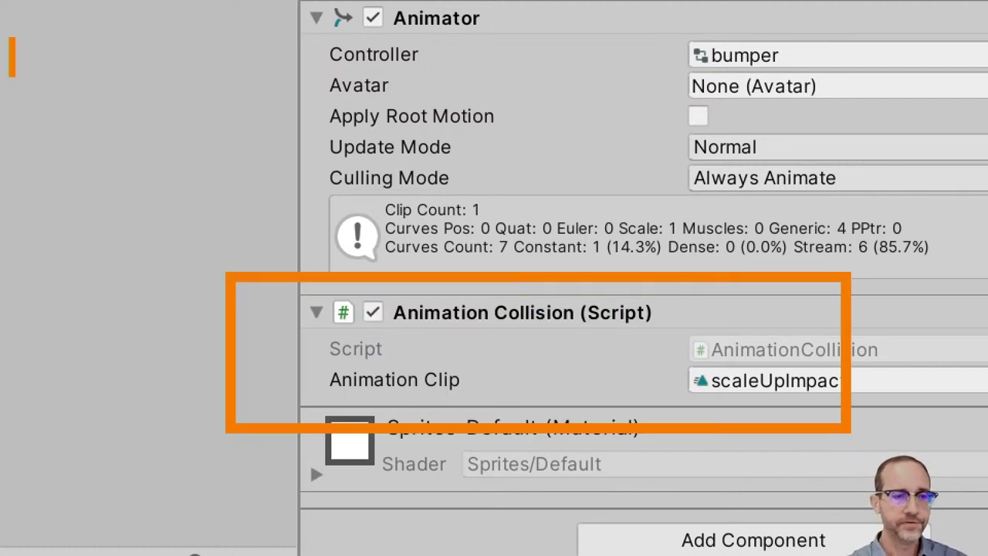
pyautogui.write('plays animation')
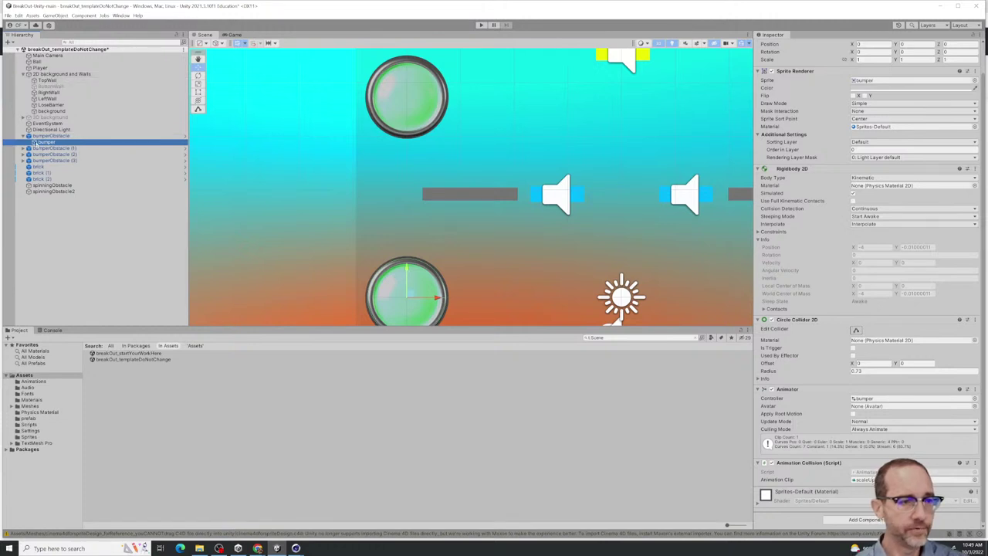
# Open the Animation window docked beside the Console and scrub the bumper's full scaleUpImpact timeline to preview it
pyautogui.click(122, 16)
pyautogui.moveTo(148, 146)
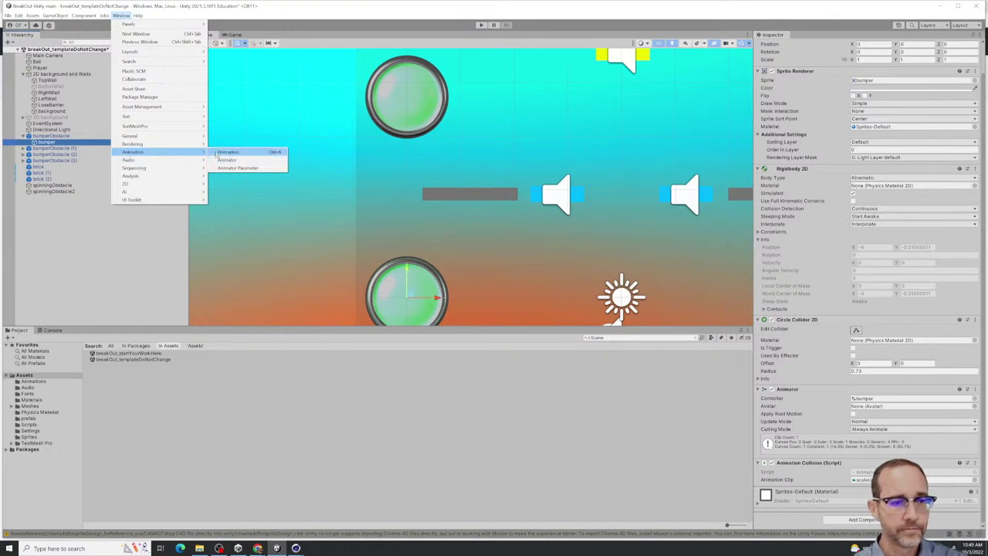
pyautogui.click(224, 152)
pyautogui.moveTo(647, 327); pyautogui.dragTo(198, 342)
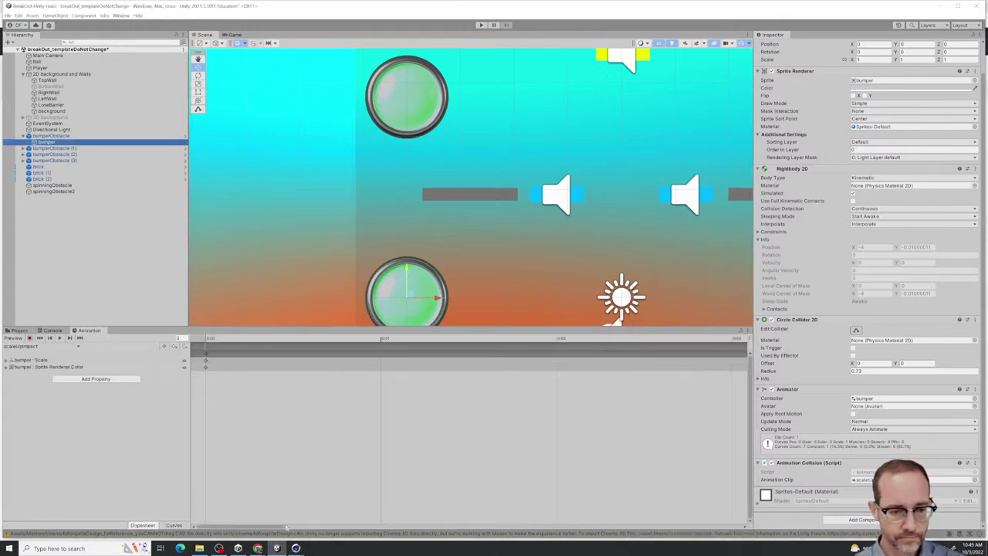
pyautogui.moveTo(284, 527); pyautogui.dragTo(739, 527)
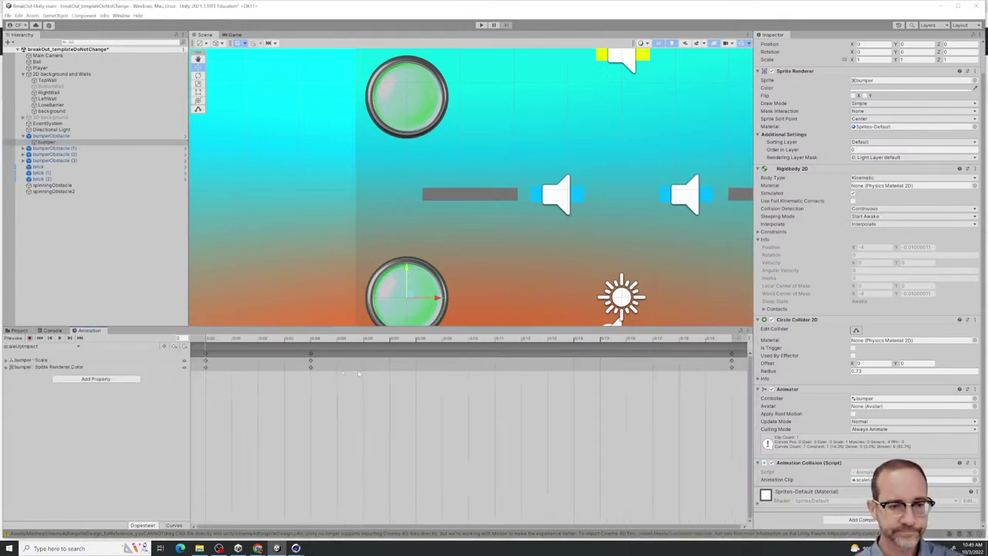
pyautogui.moveTo(202, 342); pyautogui.dragTo(521, 348)
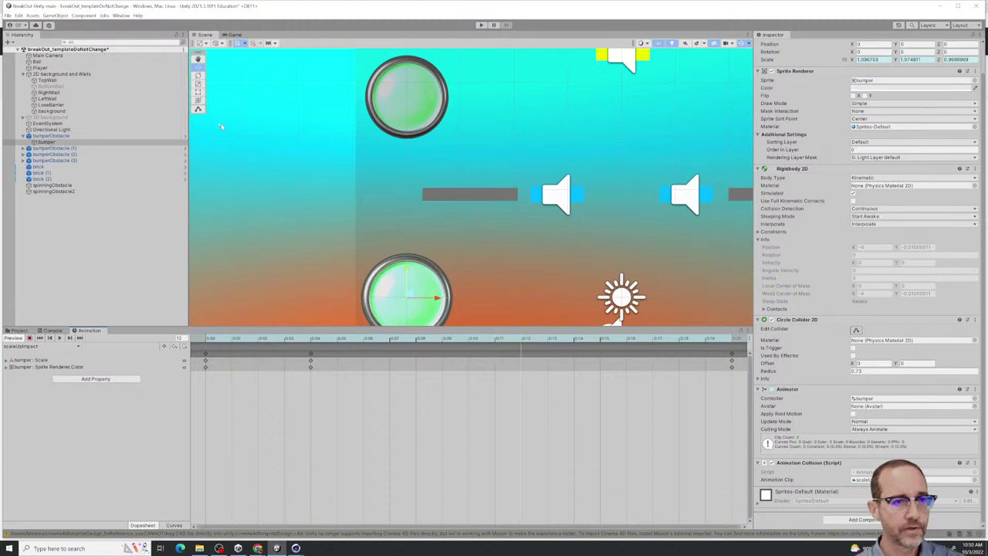
# Open the Animator window to view the bumper's state graph and scrub scaleUpImpact to frame 4
pyautogui.click(120, 15)
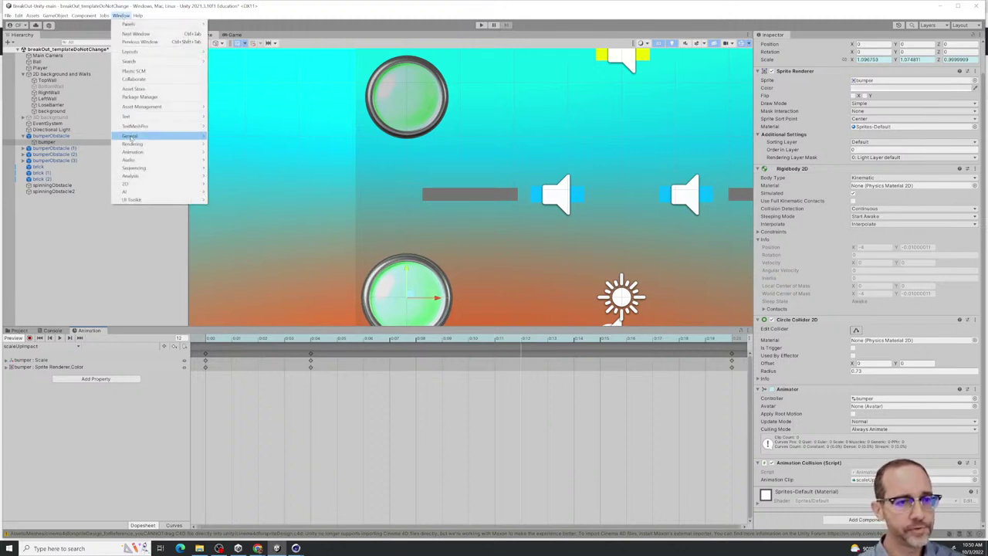
pyautogui.moveTo(133, 151)
pyautogui.click(259, 161)
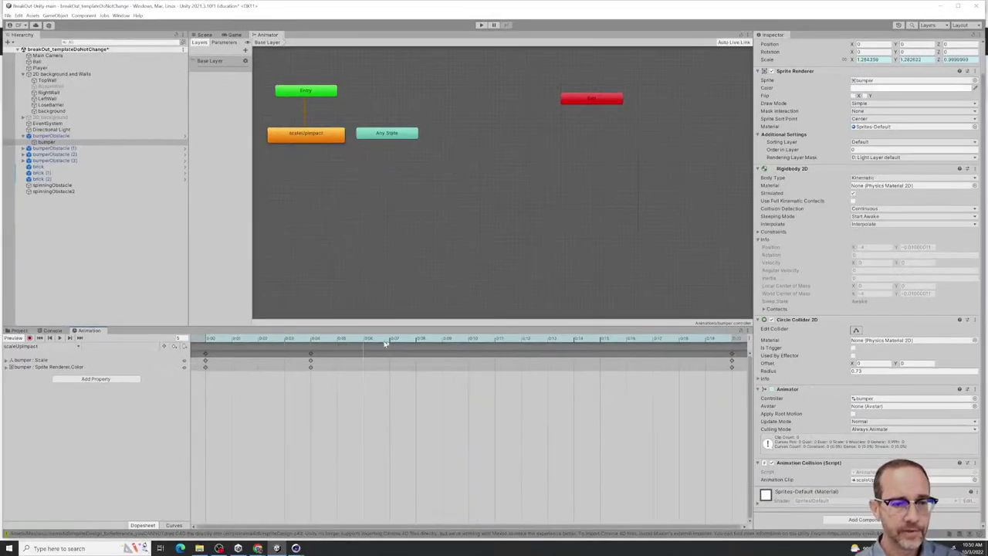
pyautogui.click(121, 15)
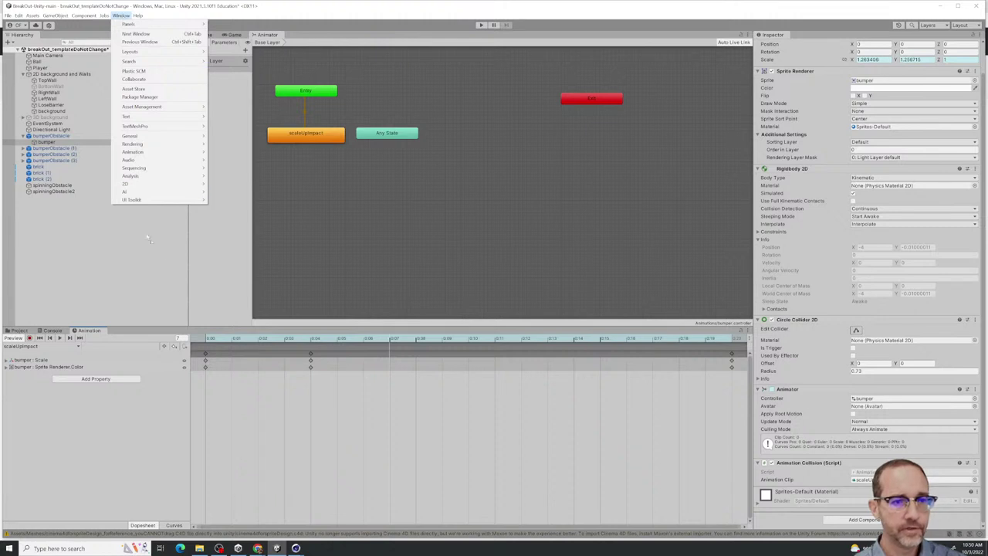
pyautogui.click(50, 337)
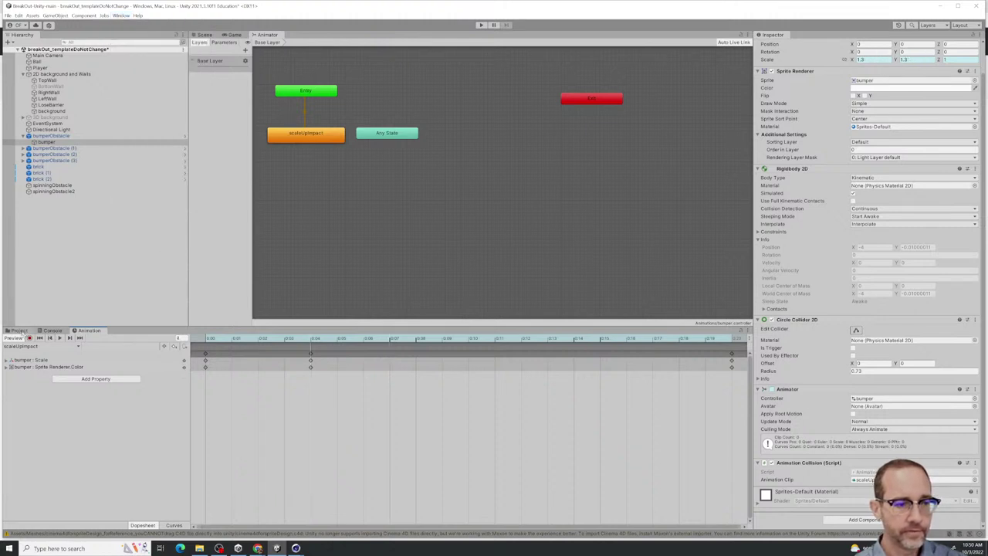
# Show the project assets and Game view, list the Animations folder's contents, and deselect the bumper
pyautogui.click(19, 330)
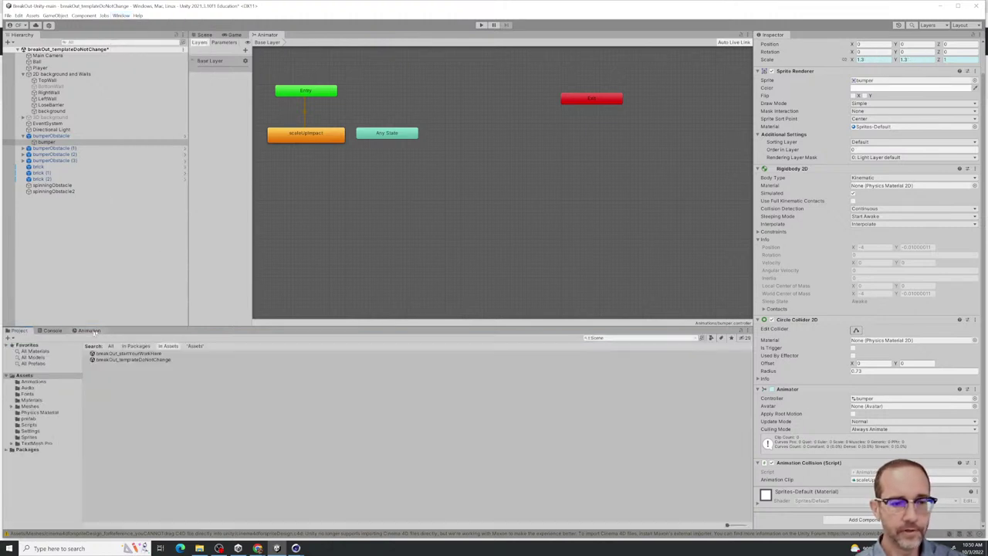
pyautogui.click(79, 136)
pyautogui.click(154, 142)
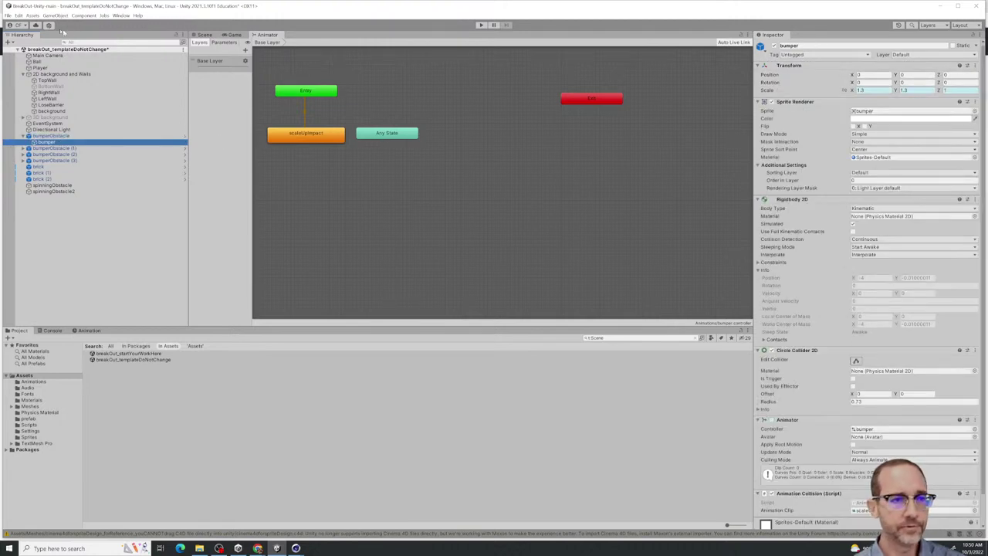
pyautogui.click(232, 35)
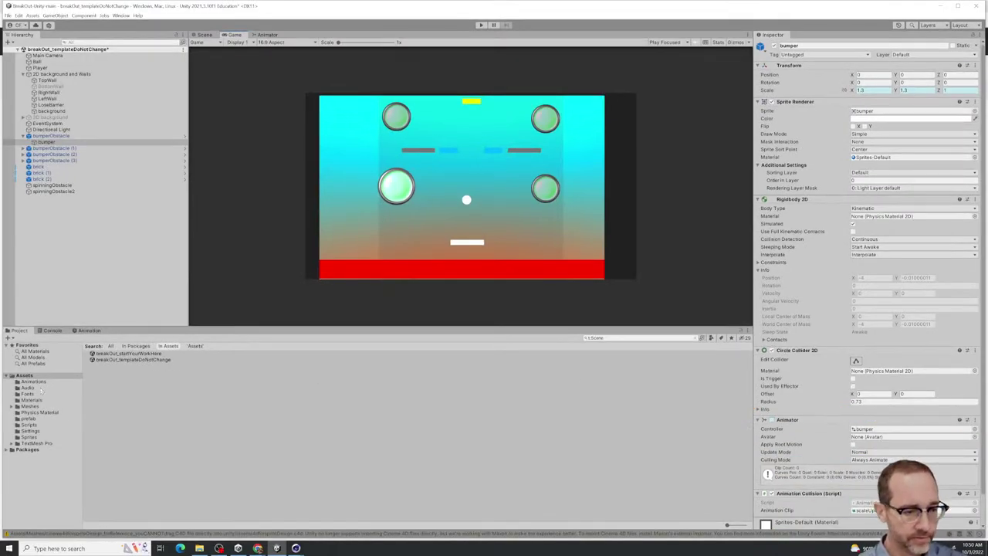
pyautogui.click(42, 382)
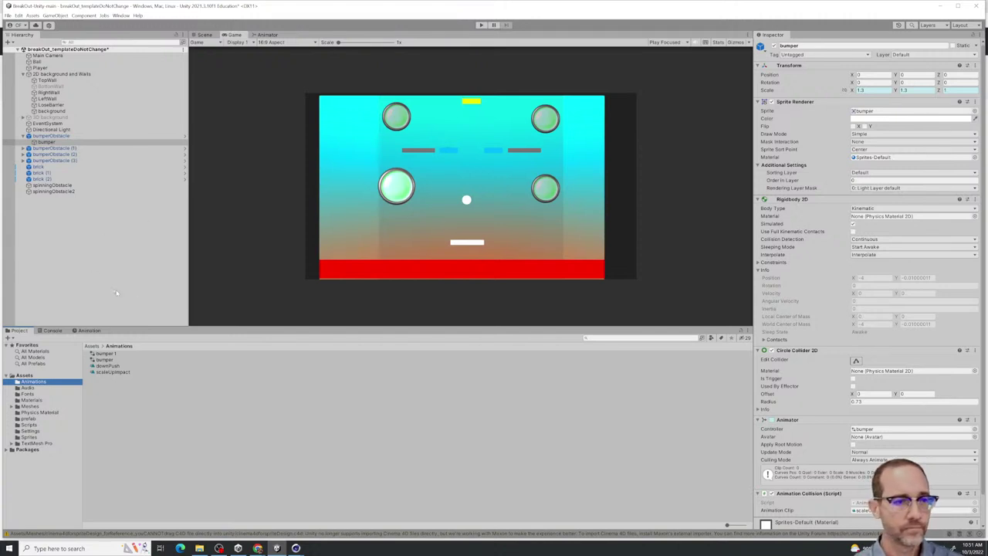
pyautogui.click(144, 250)
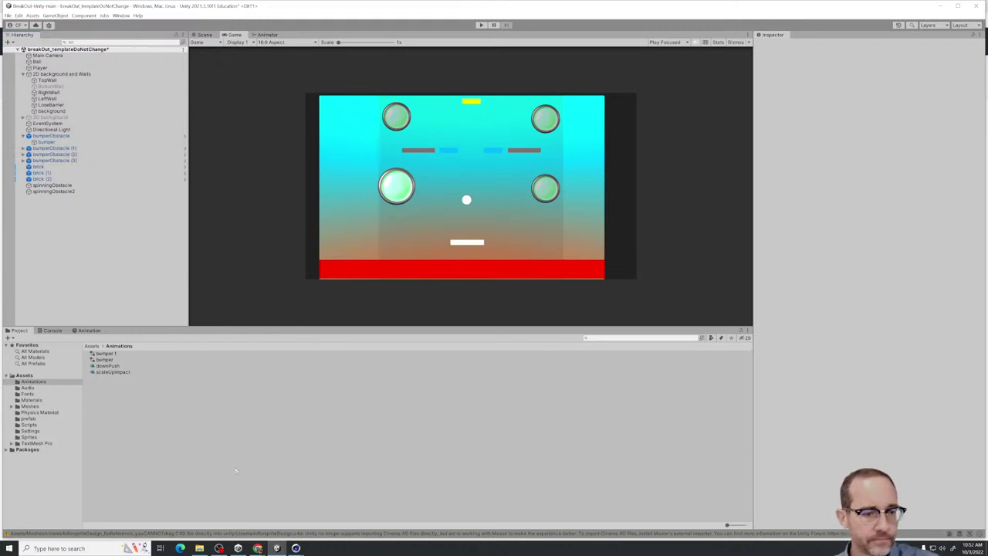
# Switch to Chrome and review the BreakOut: Game Design assignment's theme, visual design, game design and deliverable requirements
pyautogui.moveTo(258, 548)
pyautogui.moveTo(247, 527)
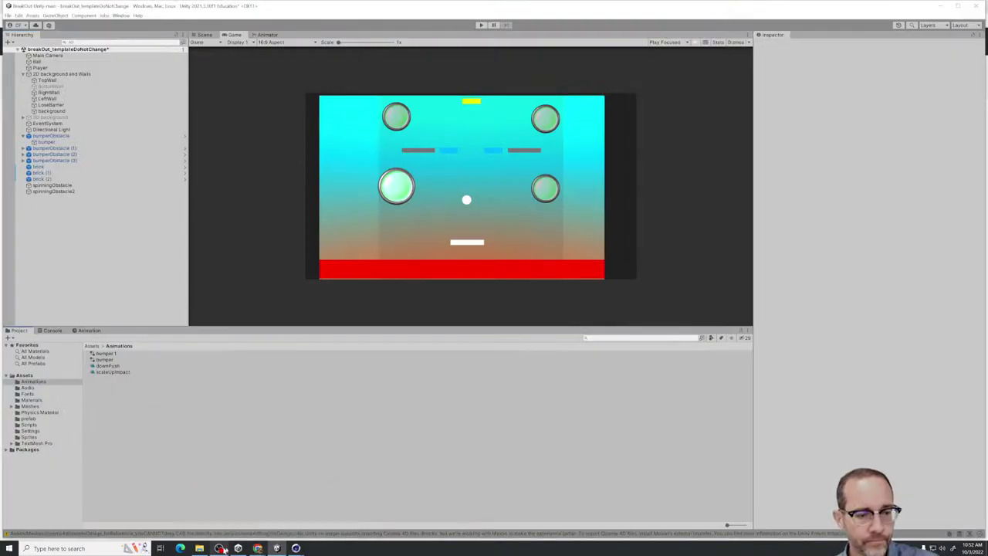
pyautogui.click(282, 530)
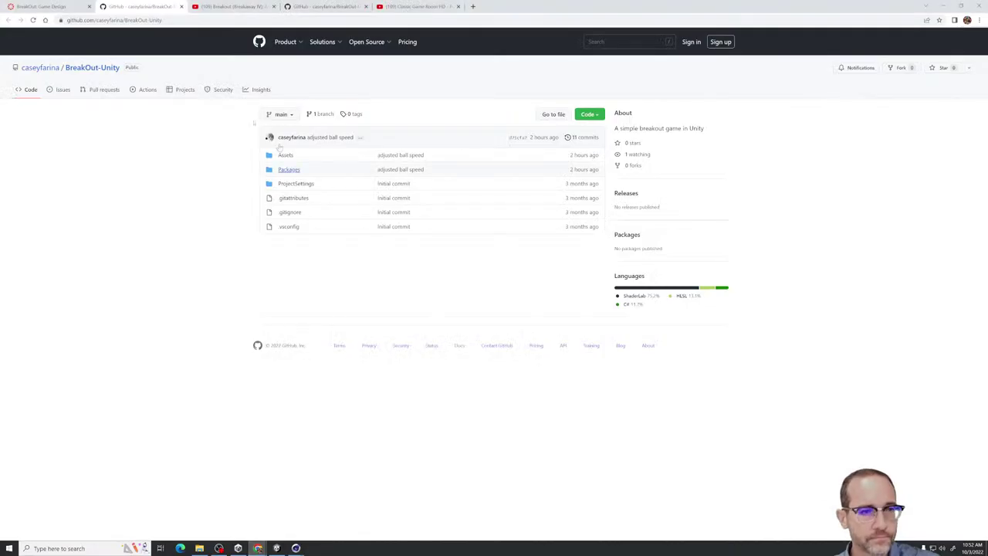
pyautogui.click(25, 7)
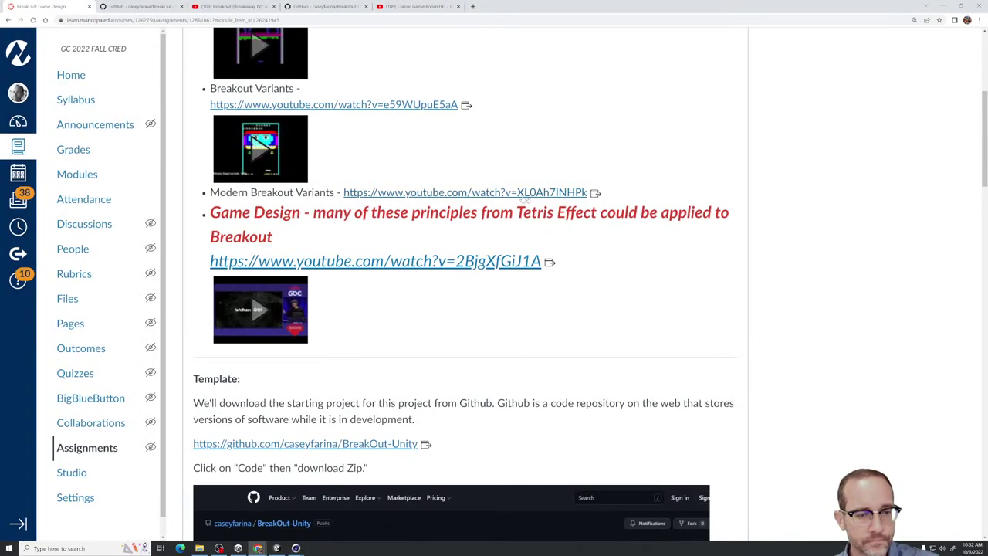
pyautogui.scroll(-5, 755, 347)
pyautogui.scroll(-10, 755, 347)
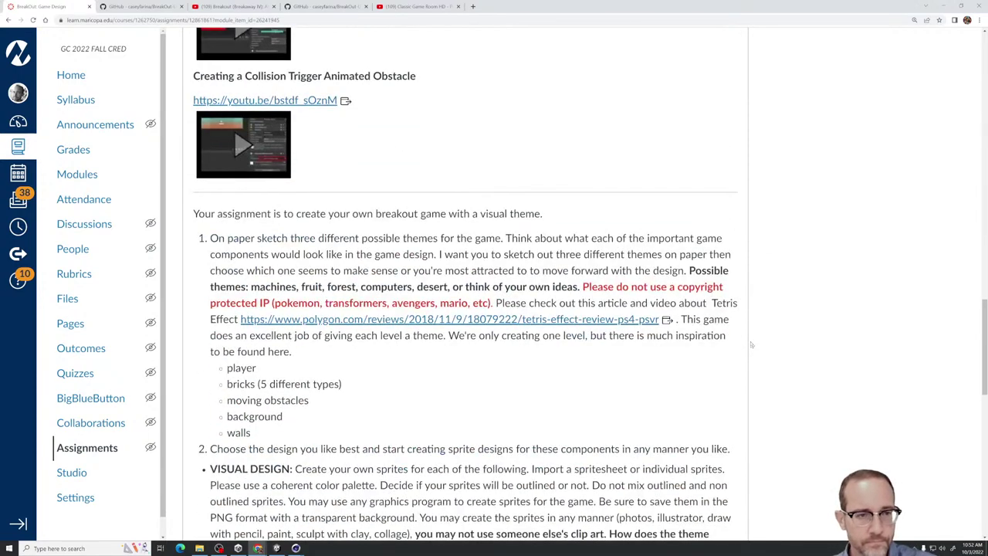
pyautogui.scroll(-3, 751, 345)
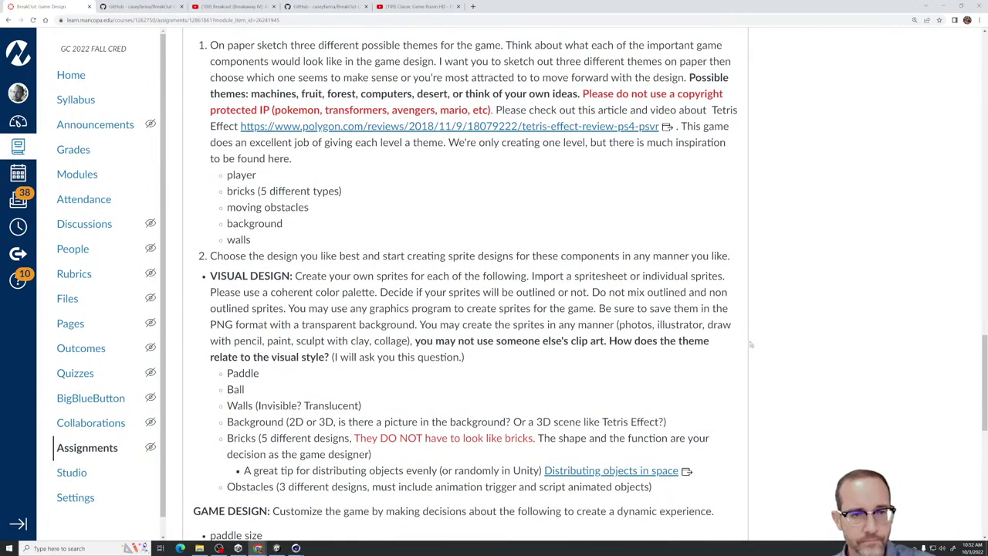
pyautogui.scroll(1, 751, 345)
pyautogui.scroll(-5, 749, 343)
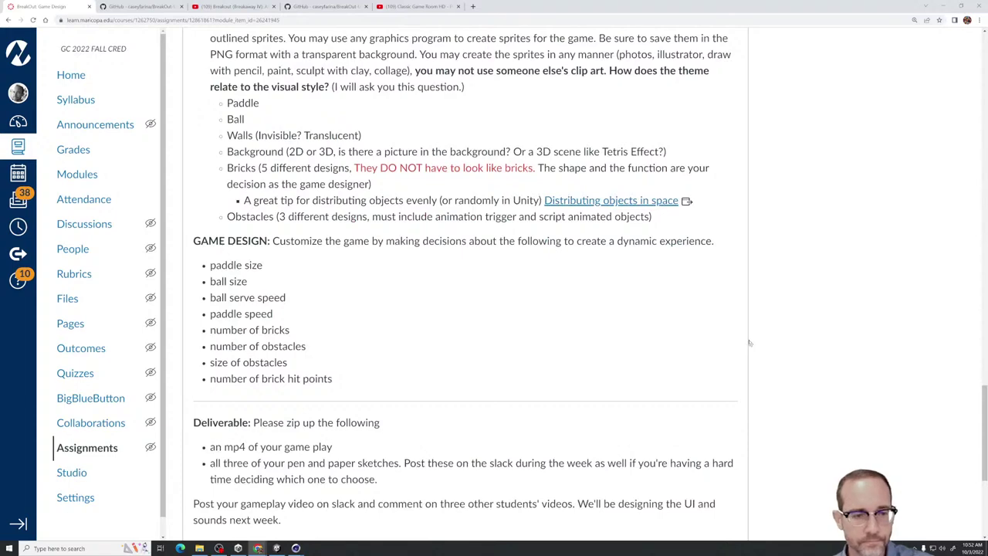
pyautogui.scroll(-2, 749, 343)
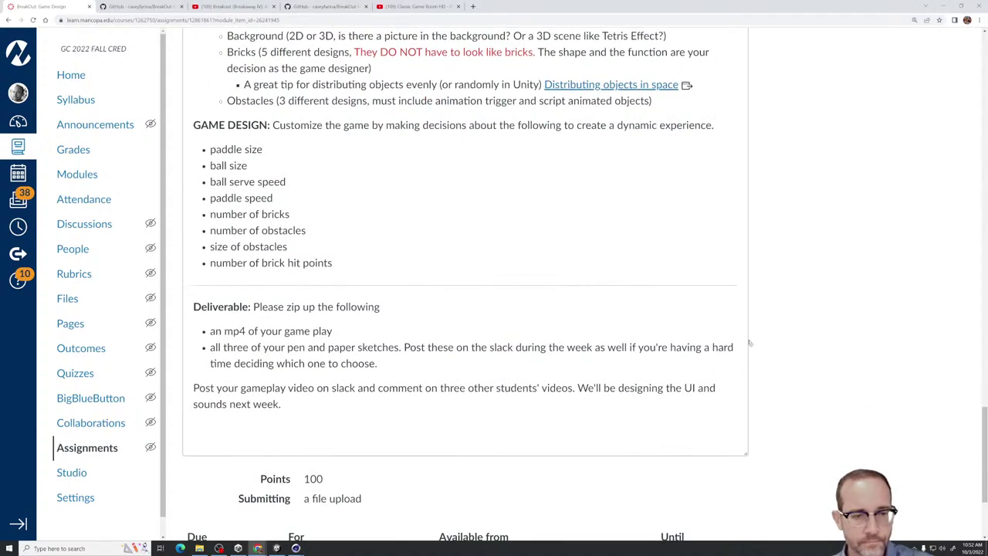
pyautogui.scroll(6, 750, 343)
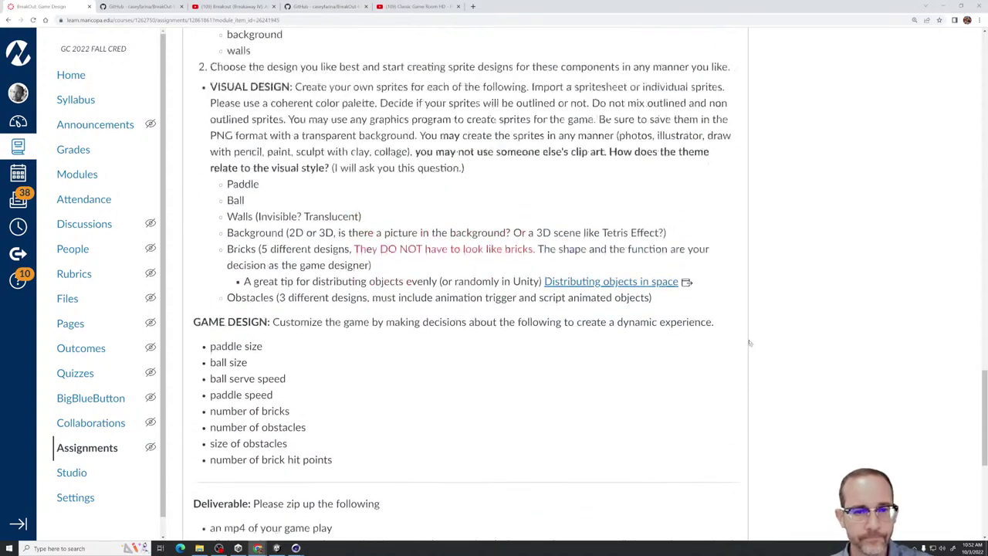
pyautogui.scroll(1, 750, 343)
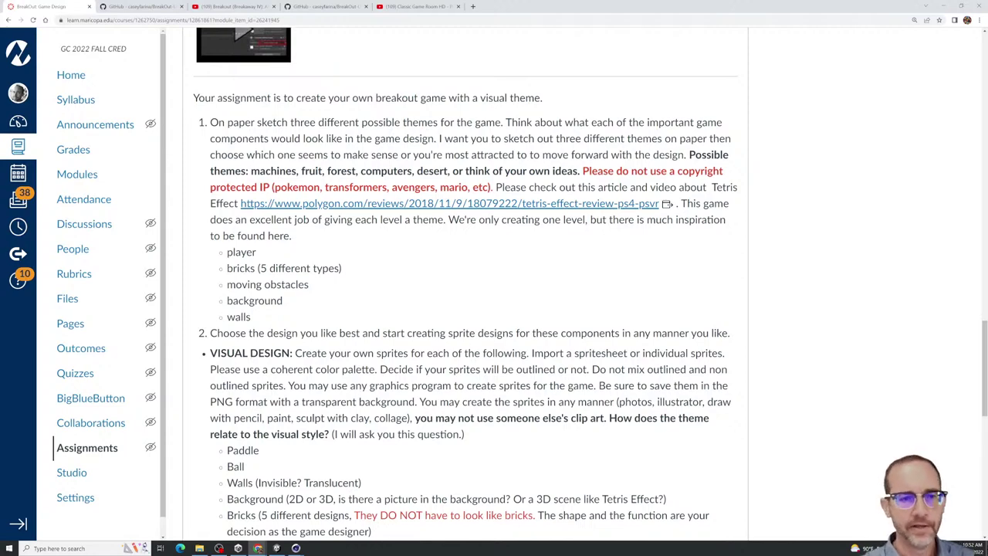
pyautogui.hotkey('alt', 'Tab')
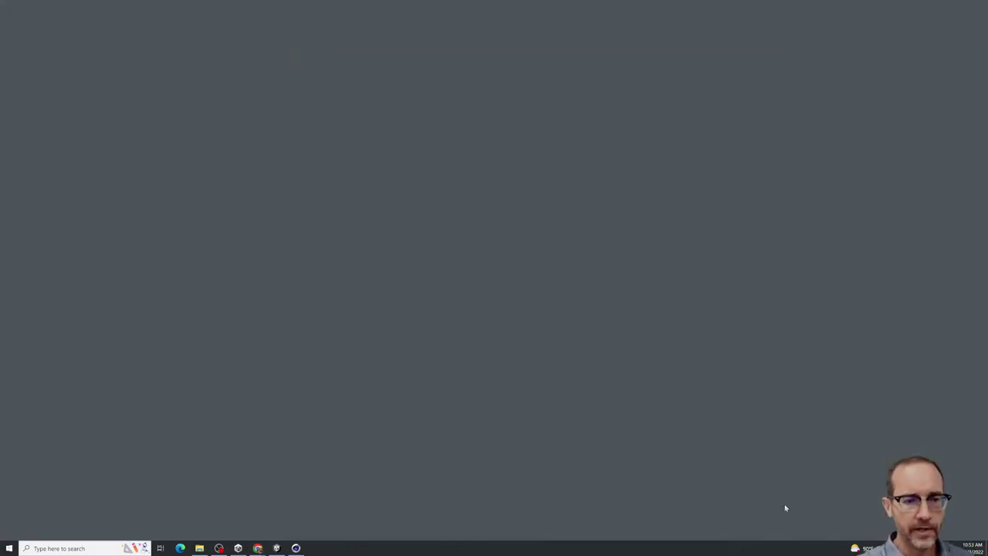
pyautogui.moveTo(258, 548)
pyautogui.click(271, 520)
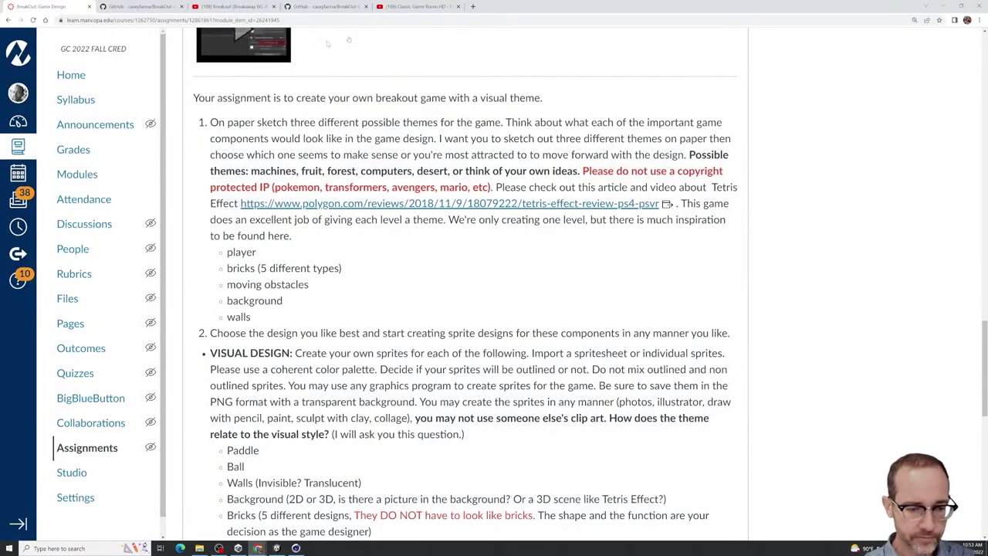
pyautogui.moveTo(259, 550)
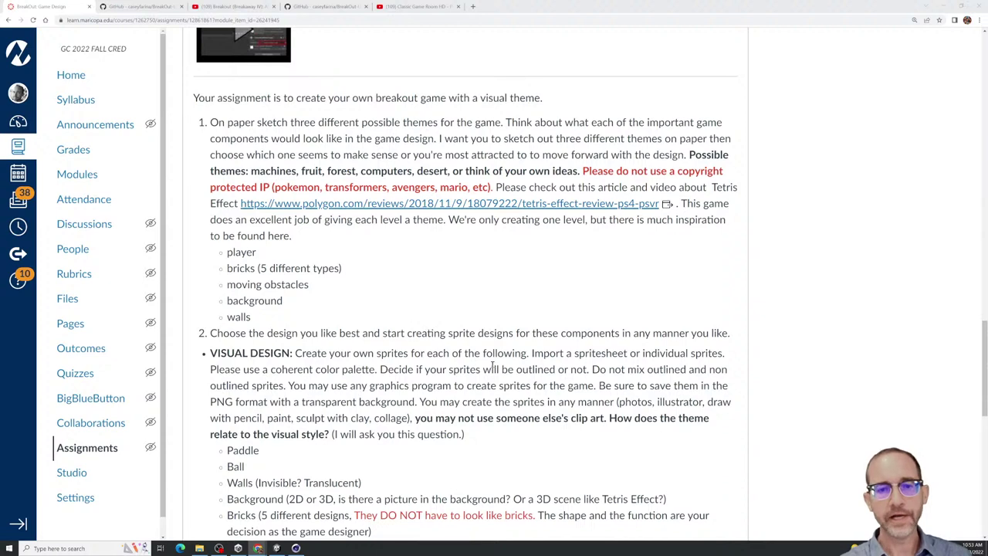
# Highlight the possible-themes sentence in the assignment and mark the player and bricks items with on-screen arrows
pyautogui.click(580, 171)
pyautogui.moveTo(581, 170); pyautogui.dragTo(689, 154)
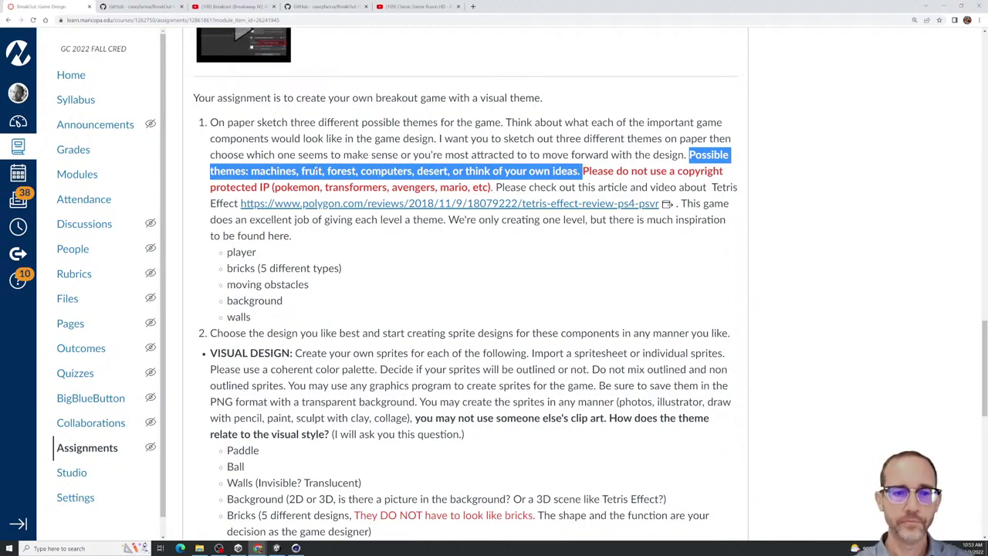
pyautogui.moveTo(317, 171); pyautogui.dragTo(346, 138)
pyautogui.click(346, 168)
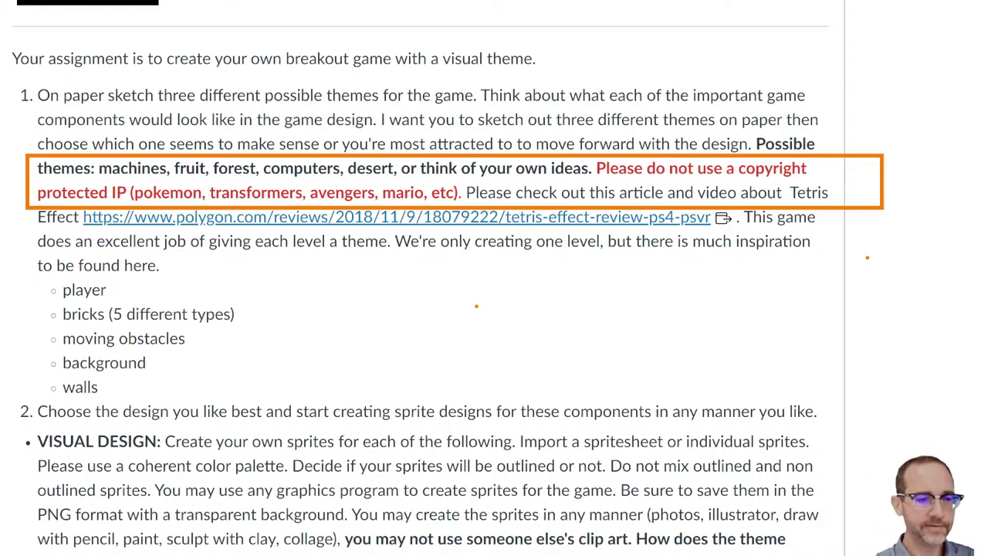
pyautogui.moveTo(129, 292); pyautogui.dragTo(305, 272)
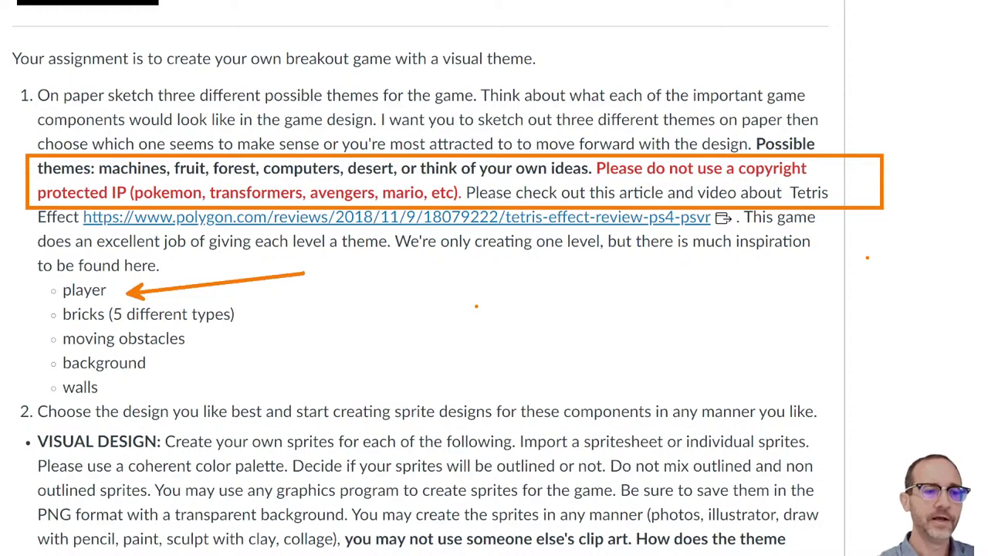
pyautogui.moveTo(258, 318); pyautogui.dragTo(340, 306)
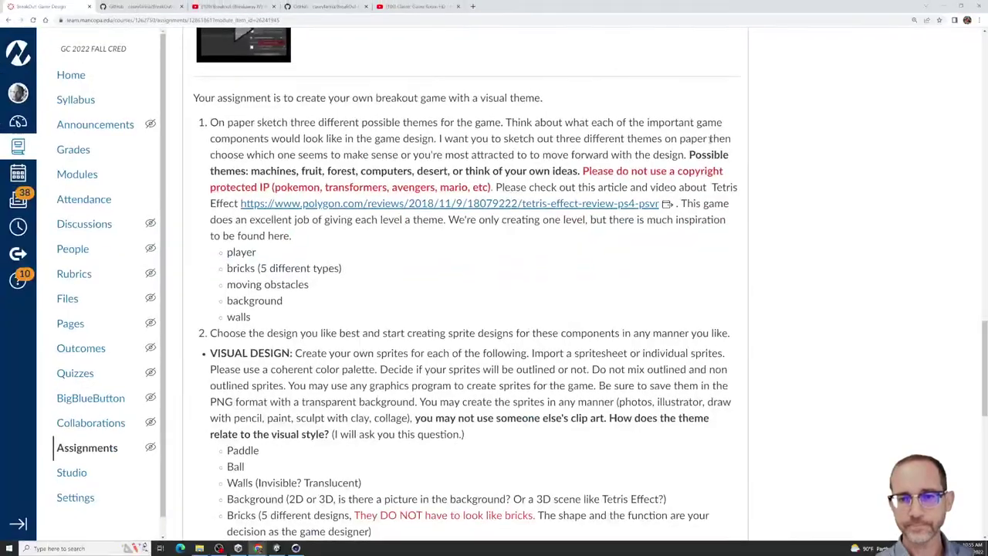
# Open the BreakOut: Game Design assignment for editing and bring up the component list under the theme sketch instructions
pyautogui.scroll(10, 701, 43)
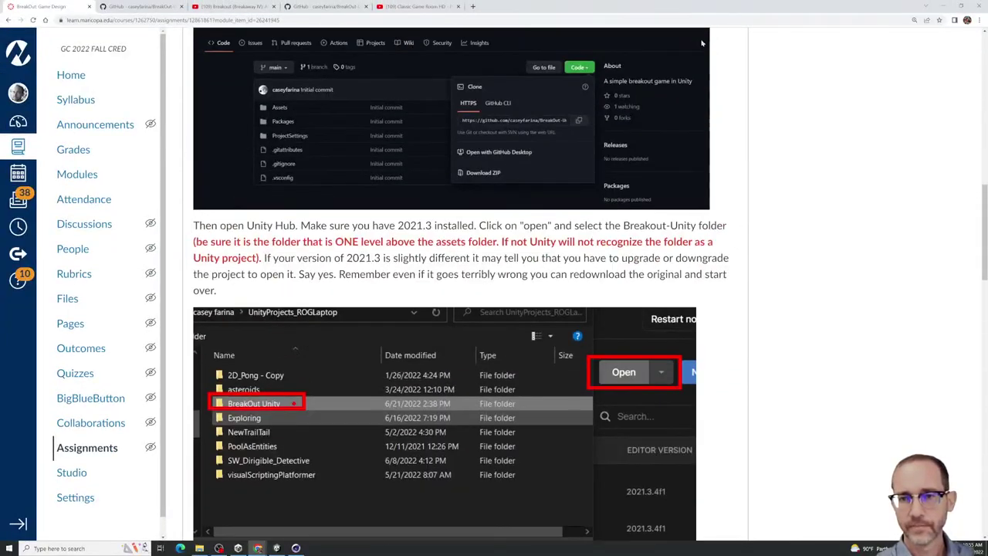
pyautogui.scroll(4, 701, 43)
pyautogui.scroll(3, 683, 91)
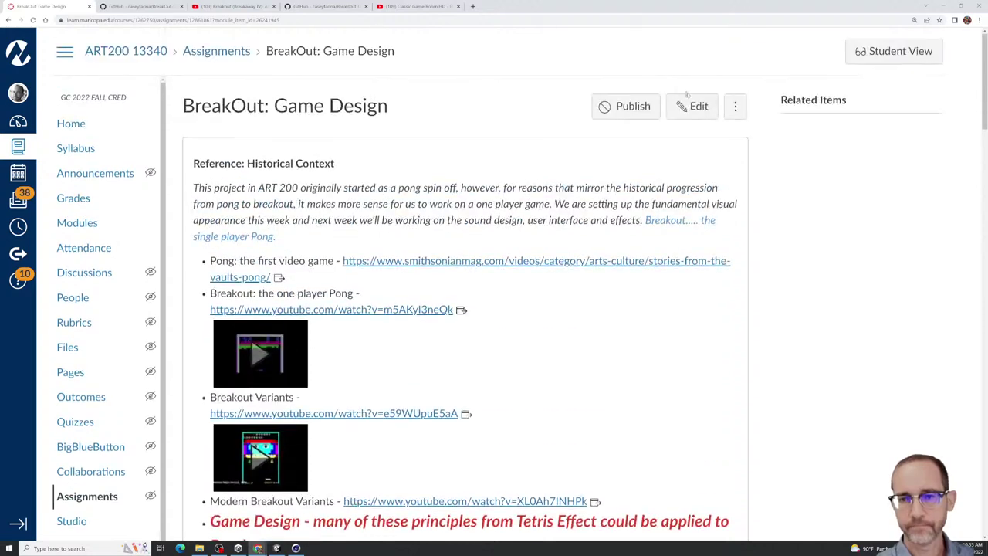
pyautogui.click(690, 103)
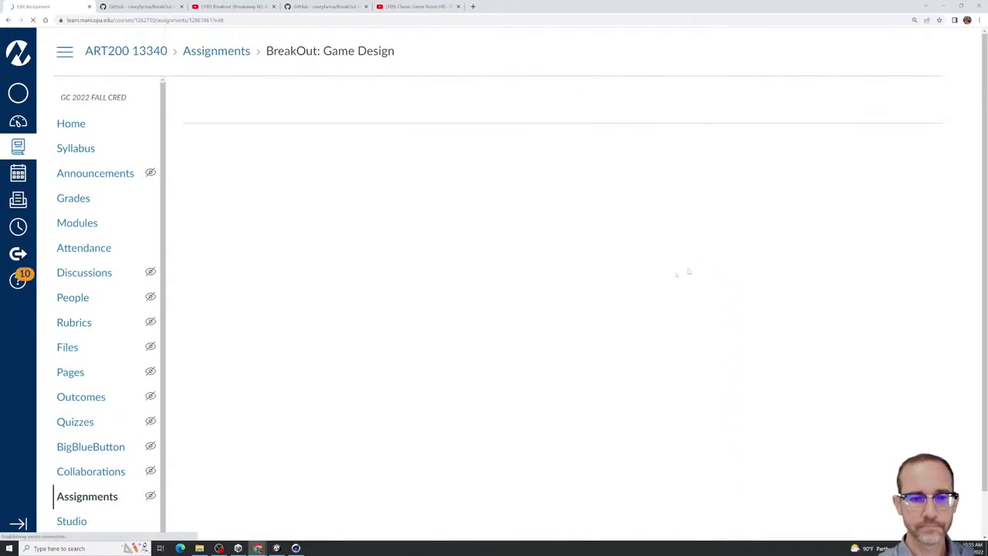
pyautogui.scroll(-5, 661, 273)
pyautogui.scroll(10, 660, 273)
pyautogui.scroll(-1, 662, 276)
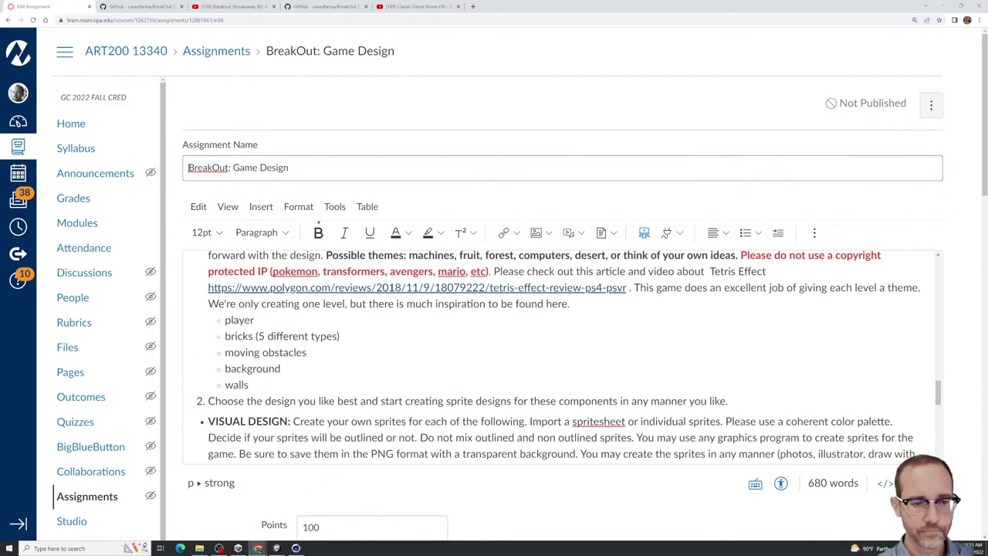
# Add a "background" item directly below "player" in the component list
pyautogui.click(331, 313)
pyautogui.press('Return')
pyautogui.write('background')
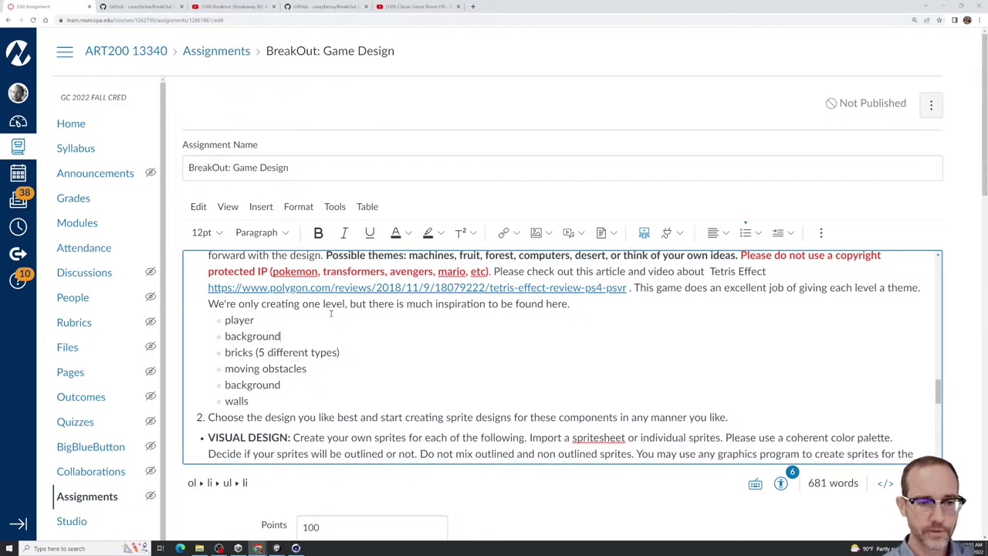
# Insert "(DOES NOT HAVE TO BE BRICK SHAPED)" before "(5 different types)" in the bricks item
pyautogui.moveTo(342, 360); pyautogui.dragTo(224, 354)
pyautogui.click(228, 352)
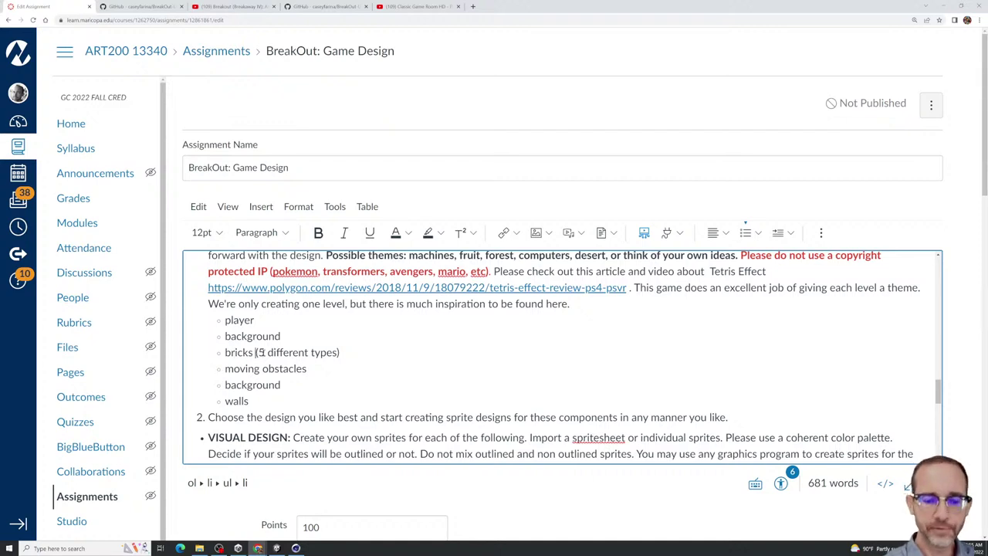
pyautogui.write('(DOES ')
pyautogui.write('NOT HAVE TO ')
pyautogui.write('BE ')
pyautogui.write('BRICKS')
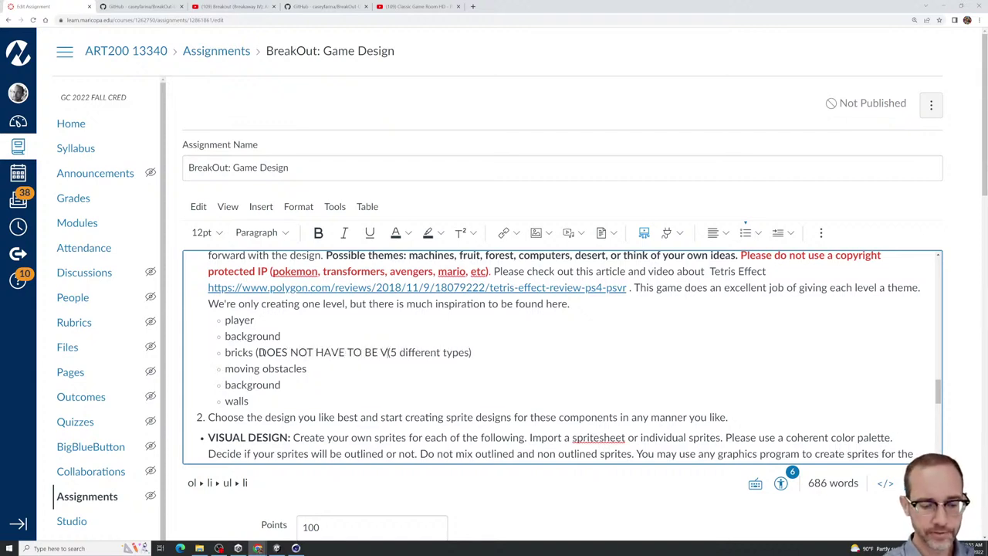
pyautogui.write('HAPPEE')
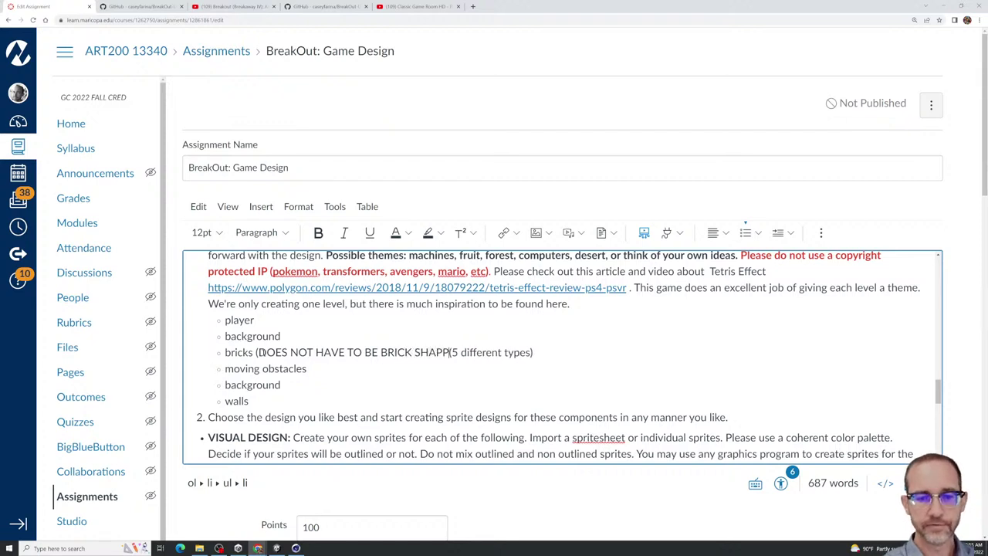
pyautogui.press('BackSpace')
pyautogui.press('BackSpace')
pyautogui.press('BackSpace')
pyautogui.write('ED)')
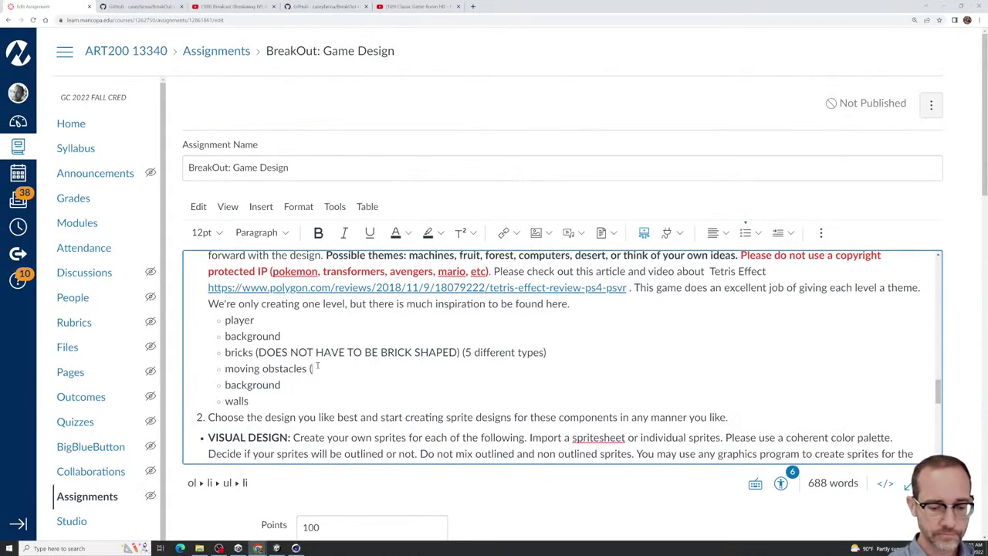
# Append "(with animations triggered by collision)" to the moving obstacles item
pyautogui.write('with anima')
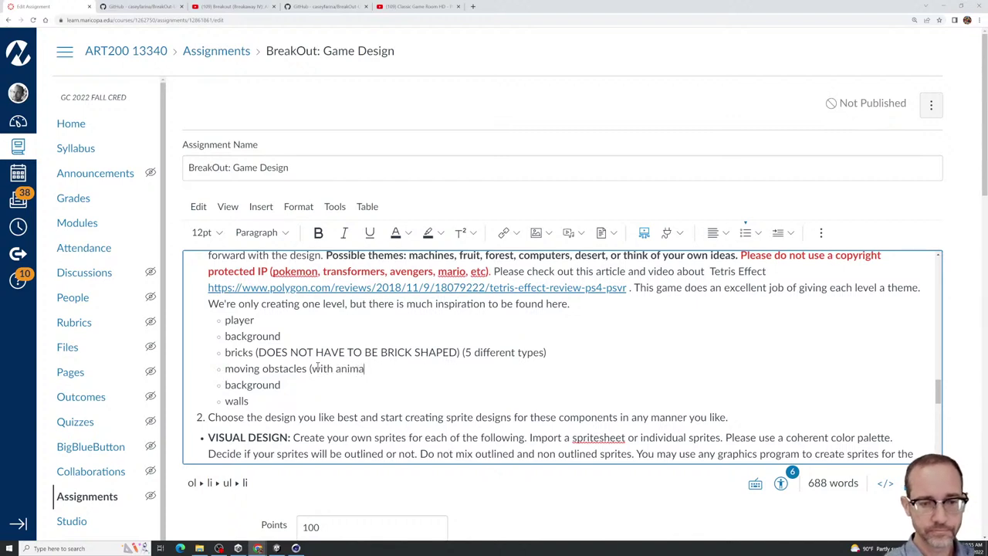
pyautogui.write('tions tri')
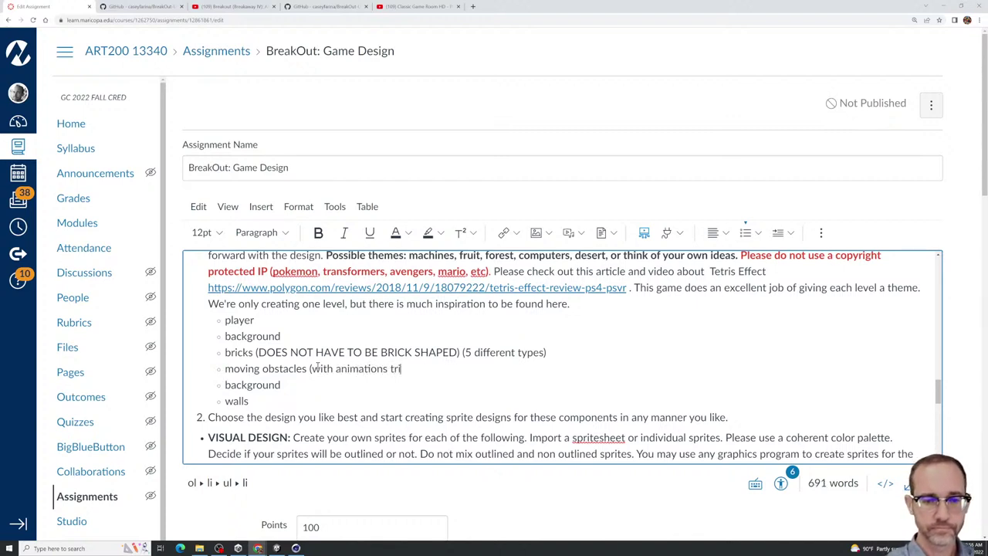
pyautogui.write('ggered by c')
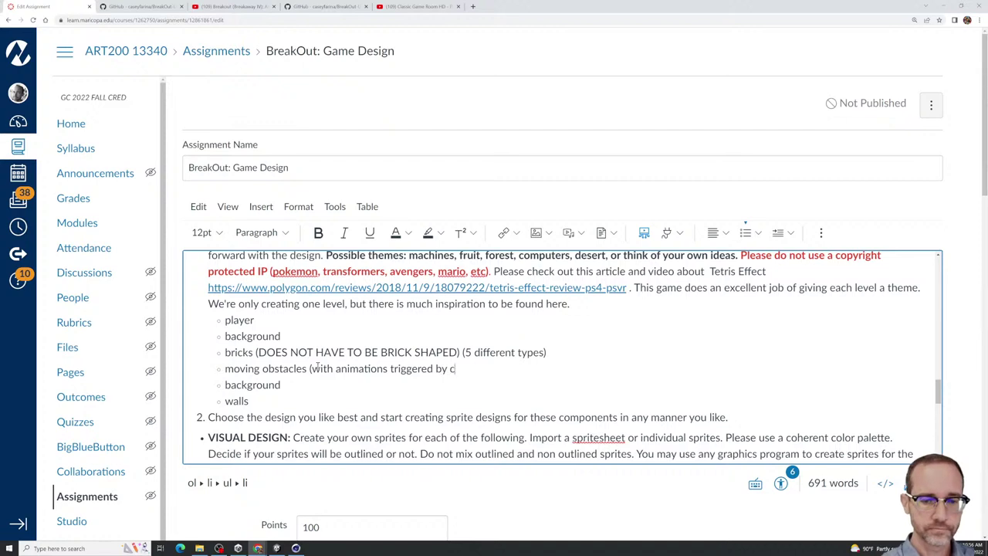
pyautogui.write('ollision)')
# Delete the duplicate "background" item below "player" in the component list
pyautogui.click(244, 353)
pyautogui.doubleClick(258, 333)
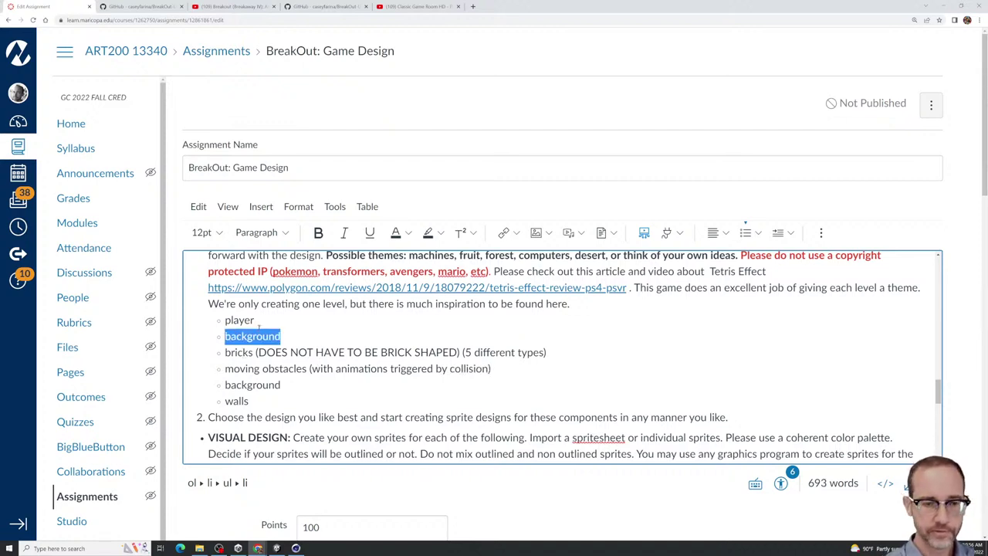
pyautogui.press('BackSpace')
pyautogui.press('BackSpace')
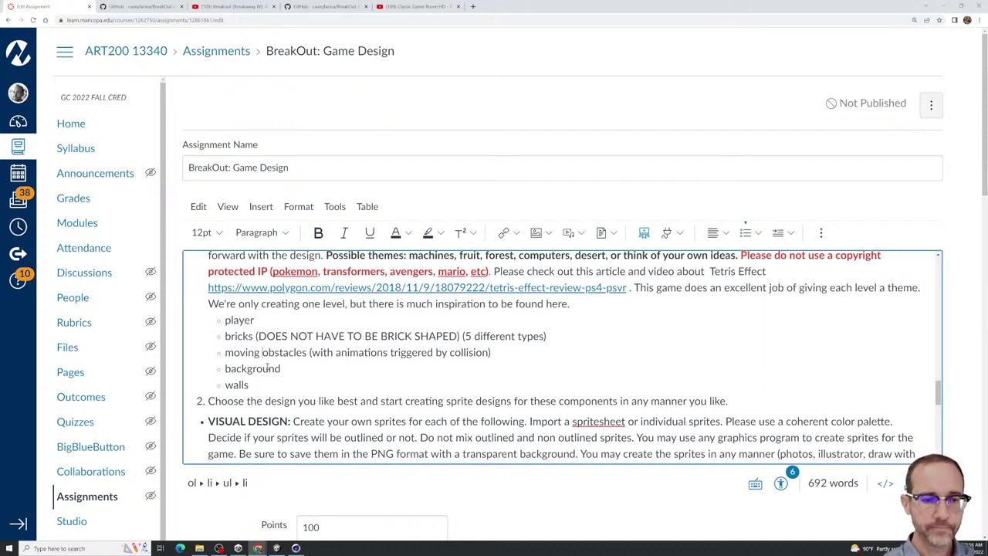
pyautogui.click(270, 384)
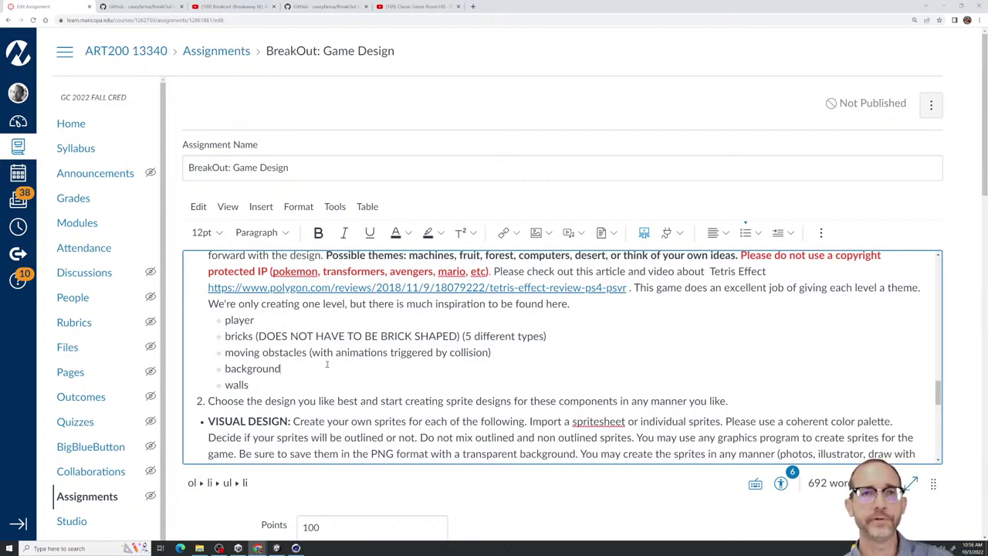
# Check the edited theme instructions and save the assignment without publishing it
pyautogui.scroll(3, 324, 365)
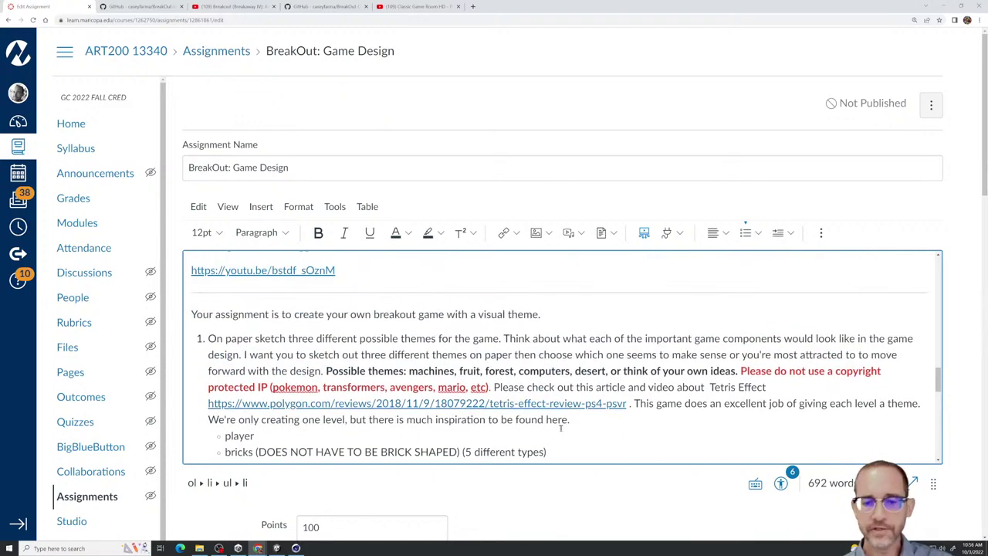
pyautogui.scroll(-2, 544, 429)
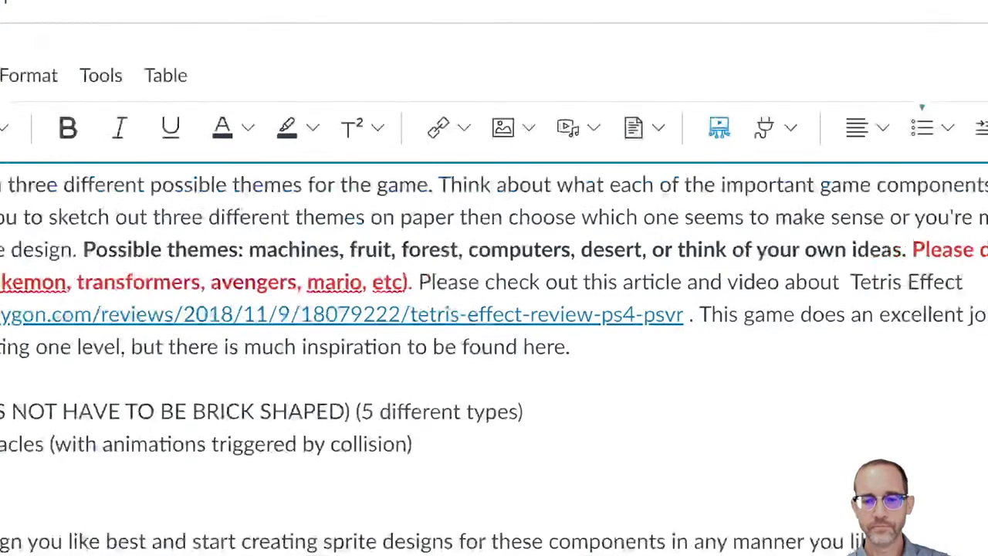
pyautogui.click(530, 361)
pyautogui.scroll(-10, 940, 427)
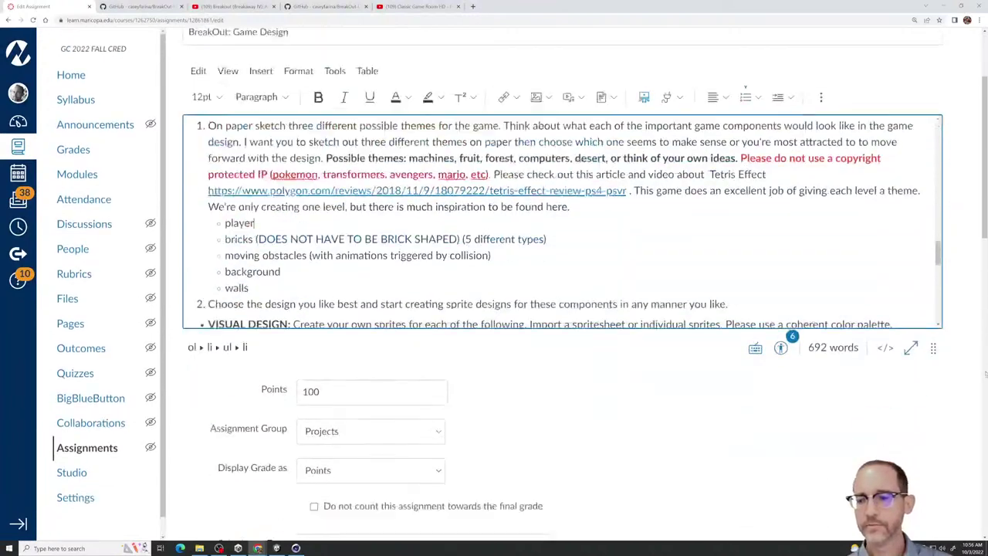
pyautogui.scroll(-3, 940, 426)
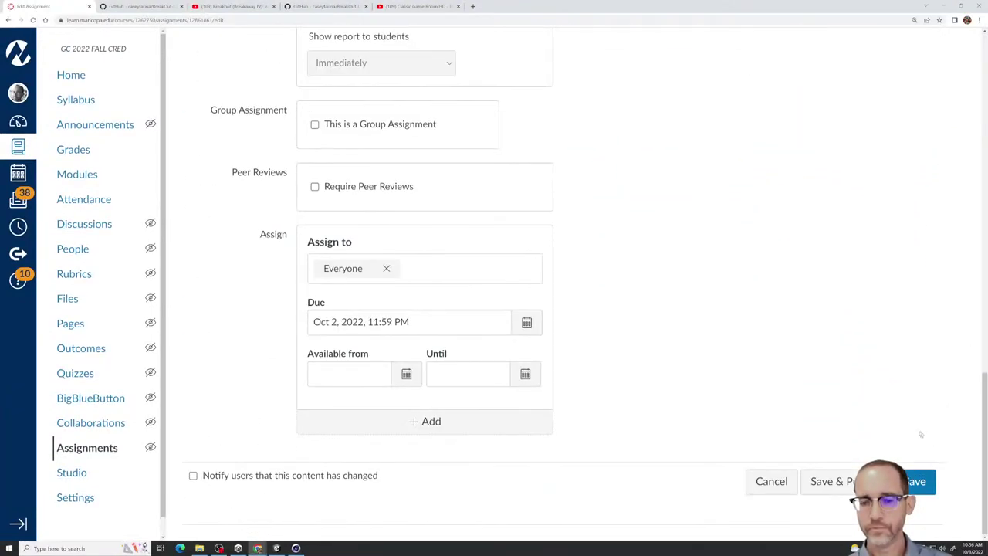
pyautogui.click(913, 480)
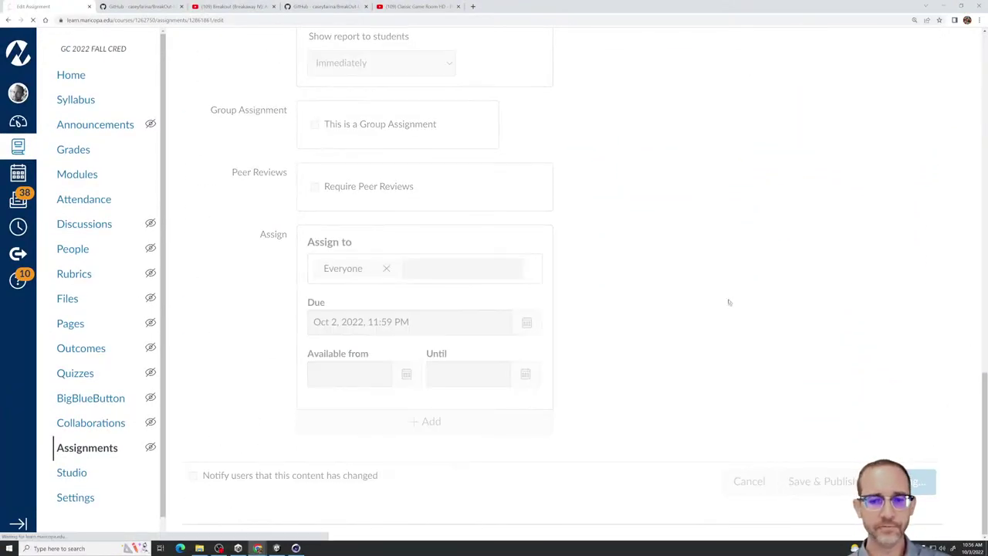
# Review the saved assignment's component list, visual design rules, game design parameters and deliverables
pyautogui.scroll(-4, 597, 362)
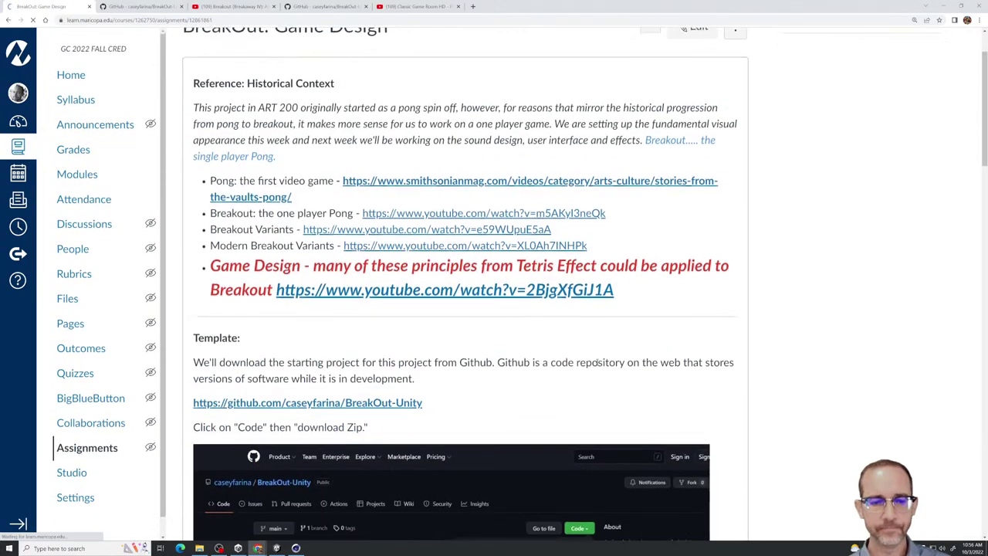
pyautogui.scroll(-12, 596, 361)
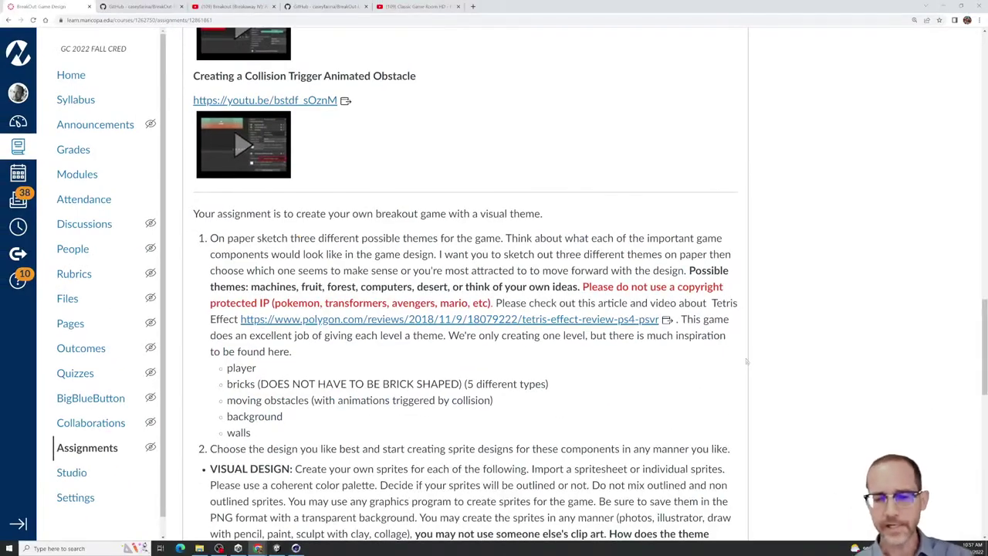
pyautogui.scroll(-3, 669, 390)
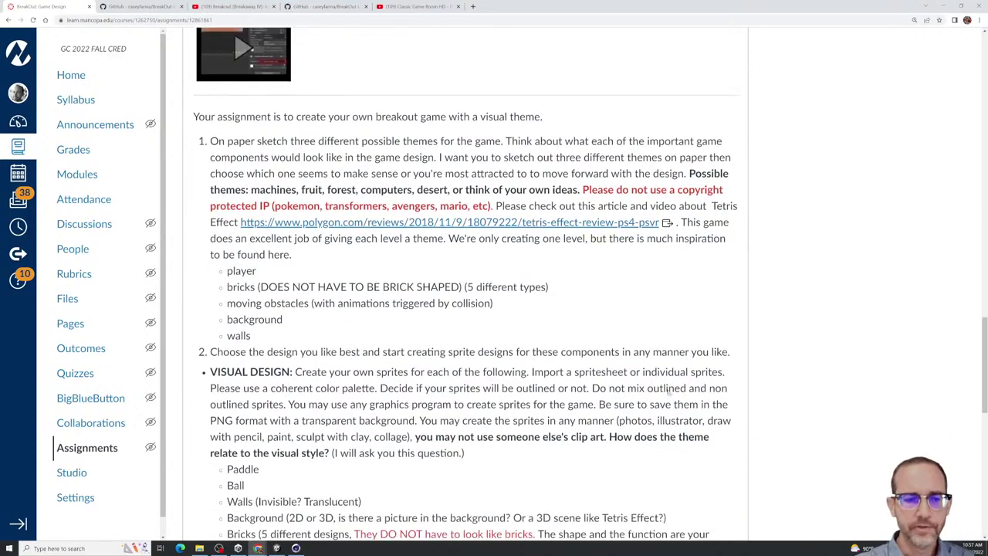
pyautogui.scroll(-4, 668, 389)
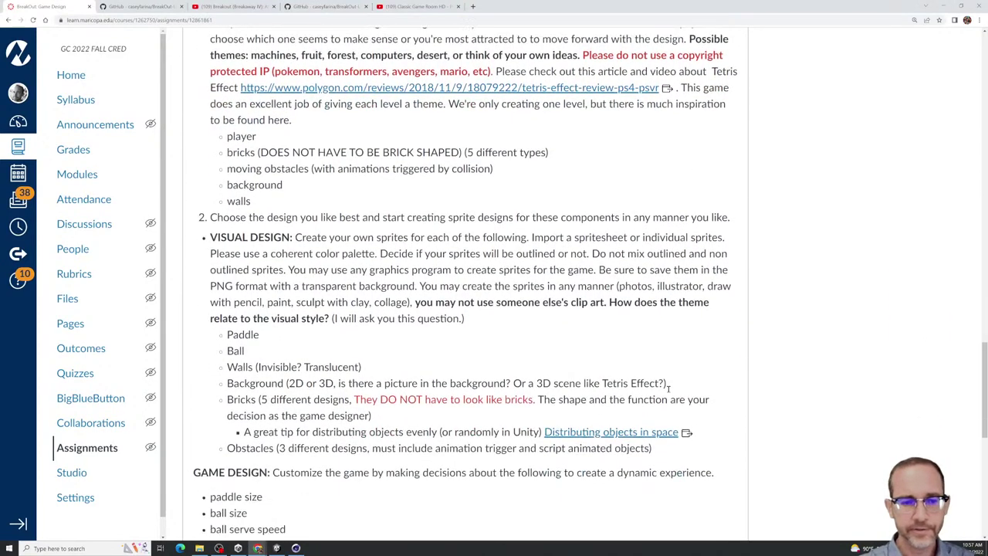
pyautogui.scroll(-1, 668, 392)
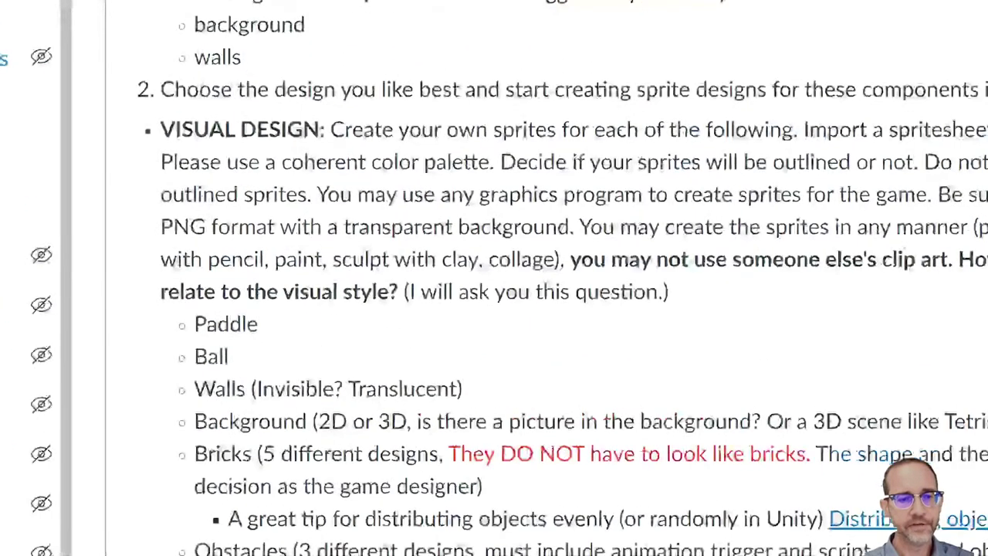
pyautogui.scroll(1, 262, 192)
pyautogui.scroll(2, 282, 214)
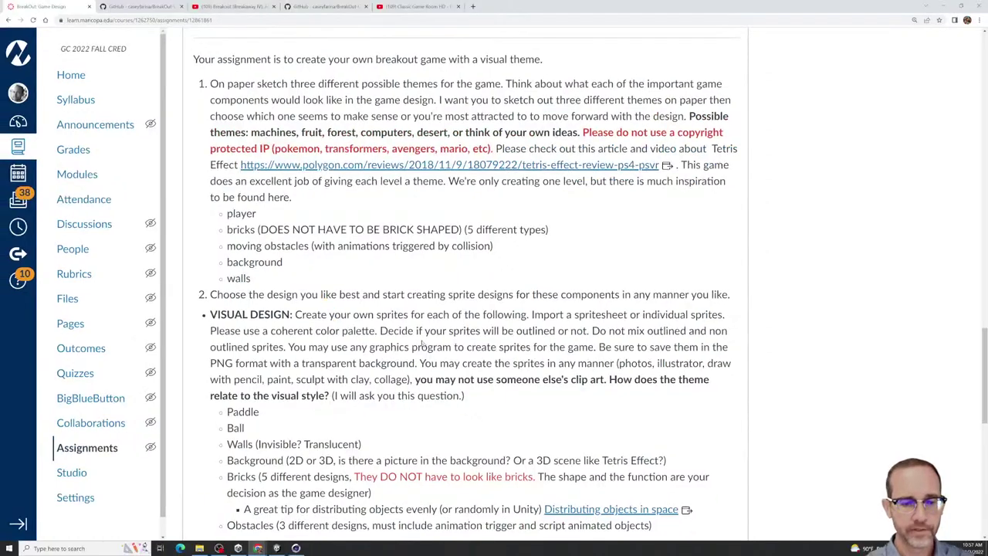
pyautogui.scroll(-2, 422, 344)
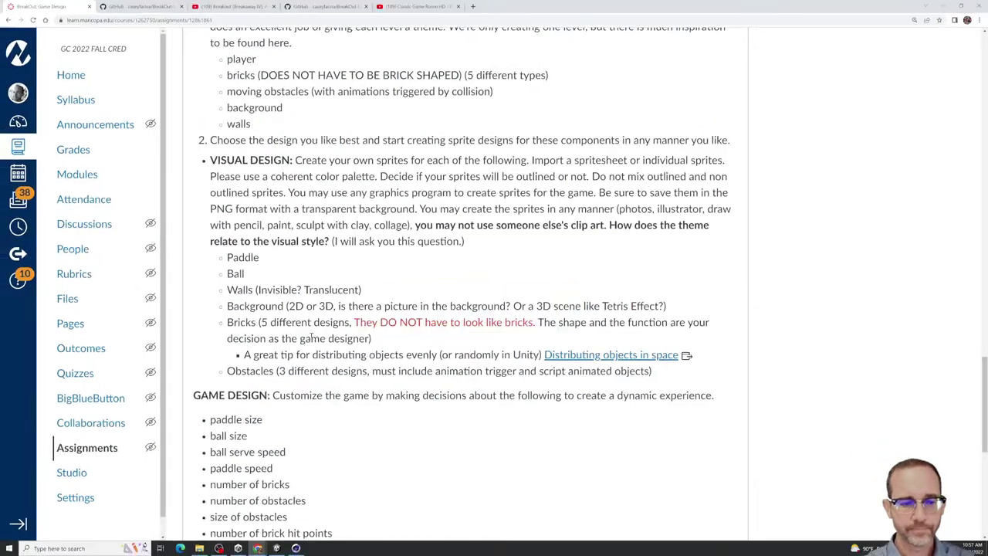
pyautogui.scroll(-3, 334, 344)
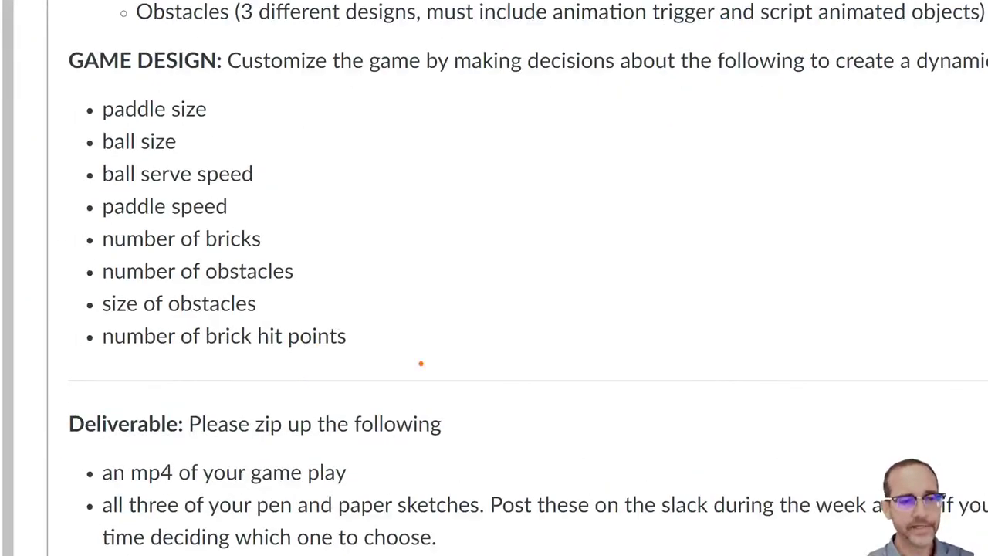
# Mark the GAME DESIGN parameter list with short freehand strokes, moving down from paddle size past number of brick hit points
pyautogui.moveTo(240, 368)
pyautogui.mouseDown()
pyautogui.moveTo(49, 206)
pyautogui.moveTo(432, 331)
pyautogui.moveTo(244, 367)
pyautogui.mouseUp()
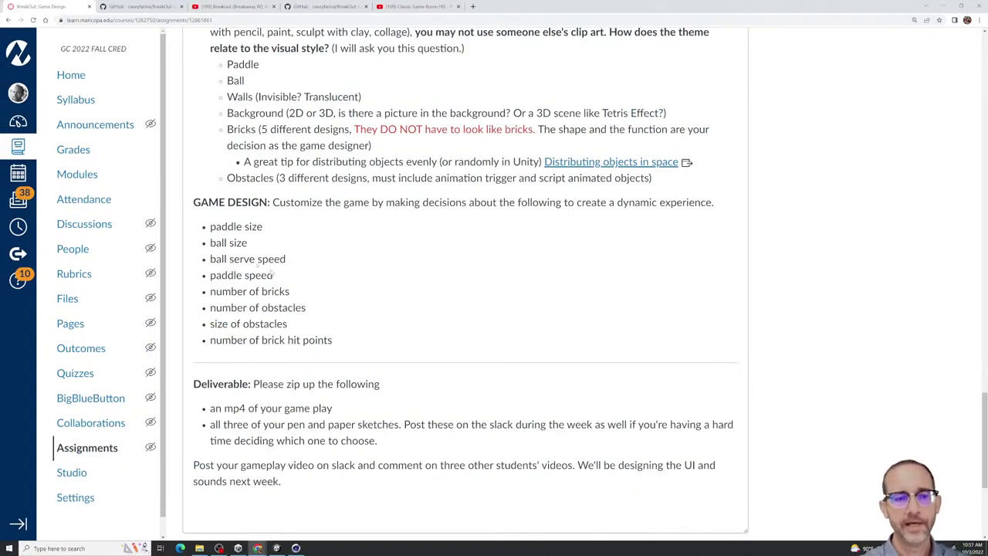
pyautogui.moveTo(283, 223); pyautogui.dragTo(339, 241)
pyautogui.moveTo(327, 268)
pyautogui.mouseDown()
pyautogui.moveTo(361, 273)
pyautogui.moveTo(374, 304)
pyautogui.mouseUp()
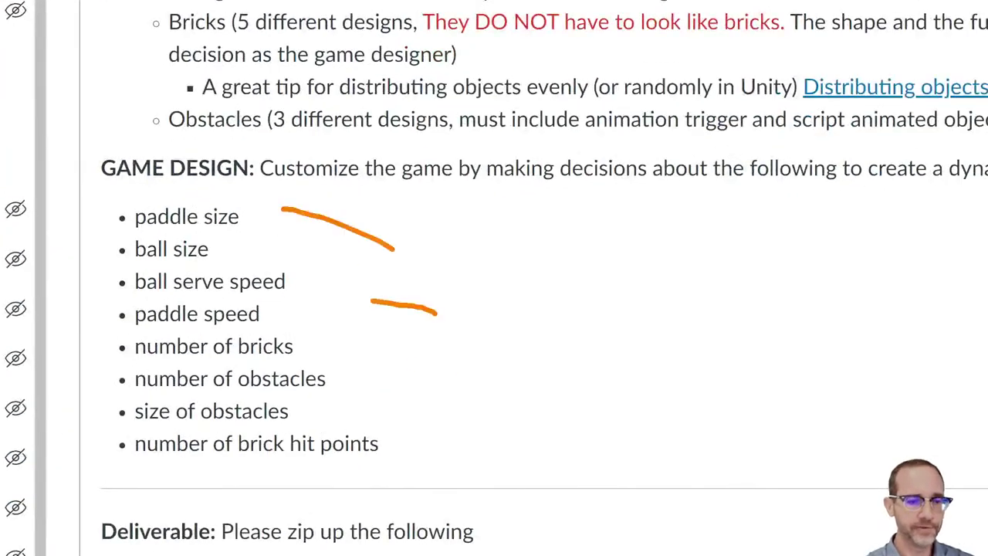
pyautogui.moveTo(522, 483); pyautogui.dragTo(551, 498)
pyautogui.moveTo(420, 428); pyautogui.dragTo(471, 423)
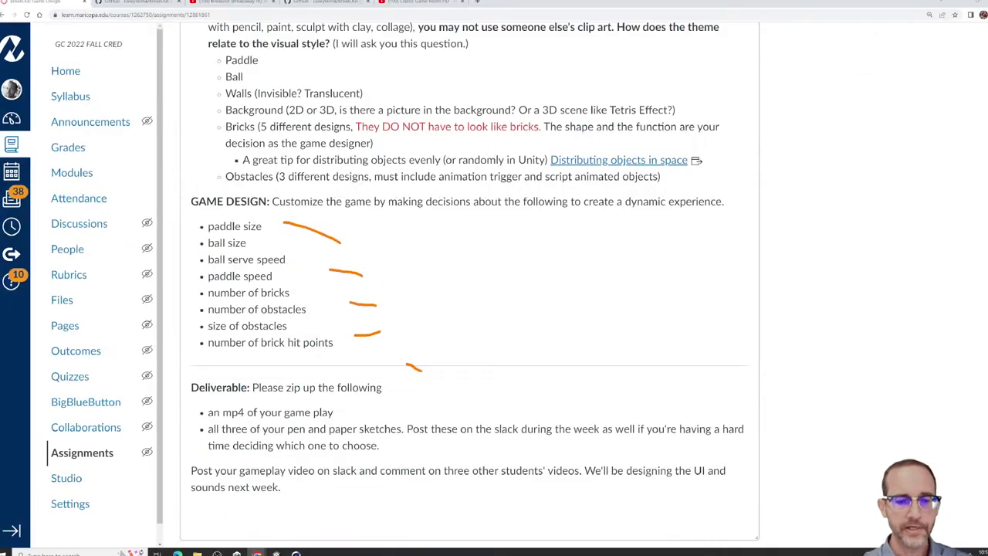
# Open the BreakOut: Game Design assignment for editing
pyautogui.scroll(15, 464, 239)
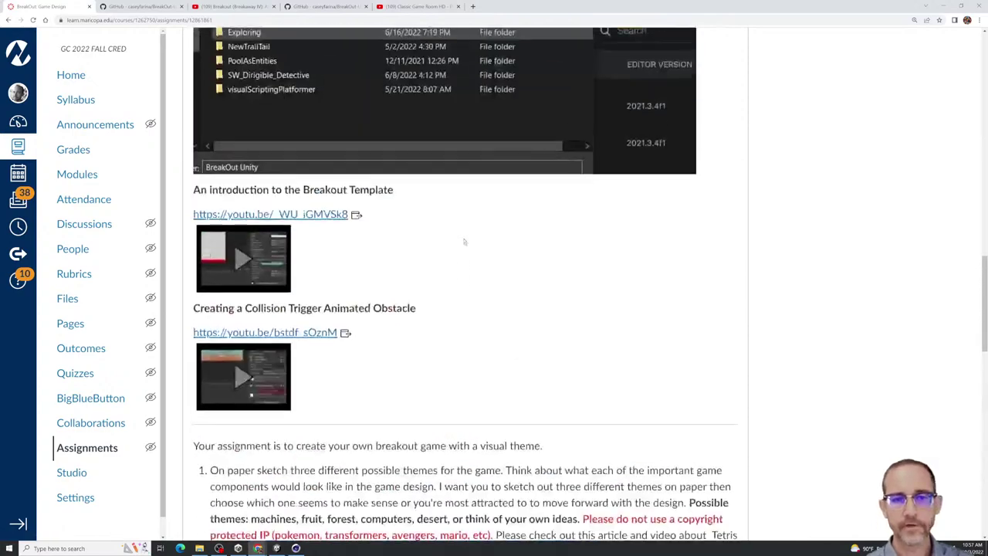
pyautogui.scroll(10, 464, 239)
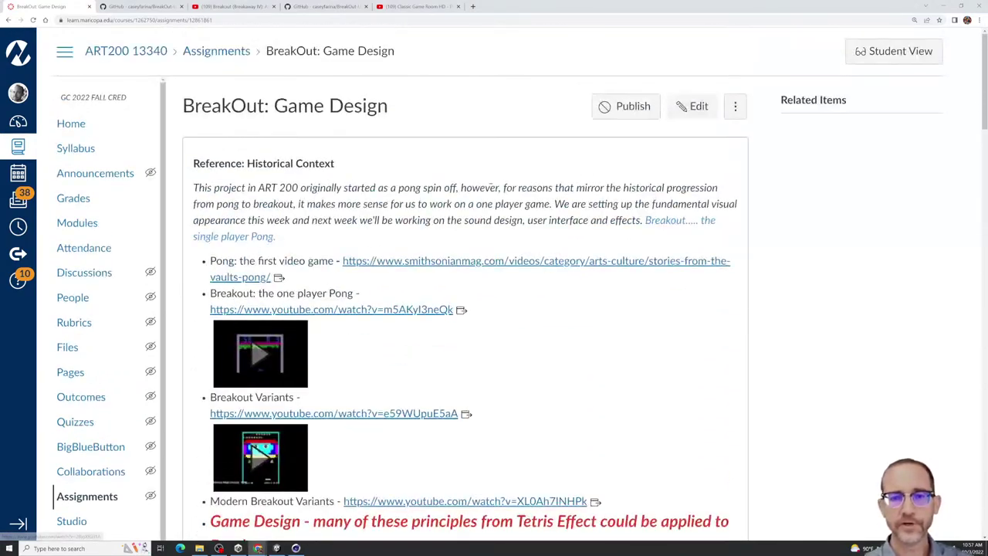
pyautogui.click(692, 106)
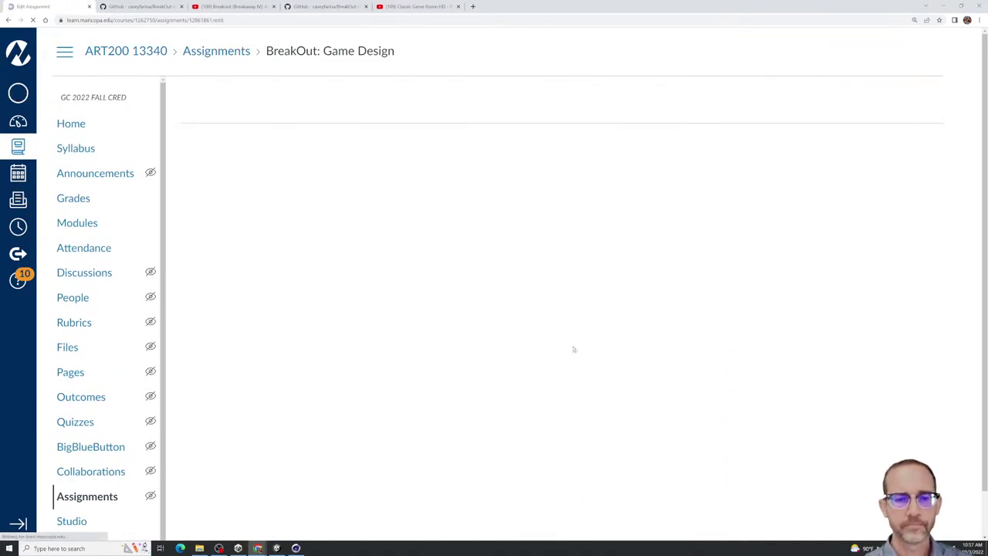
# Add the line "TARGET: three minutes of gameplay" as a plain paragraph below the number of brick hit points item
pyautogui.scroll(-20, 572, 347)
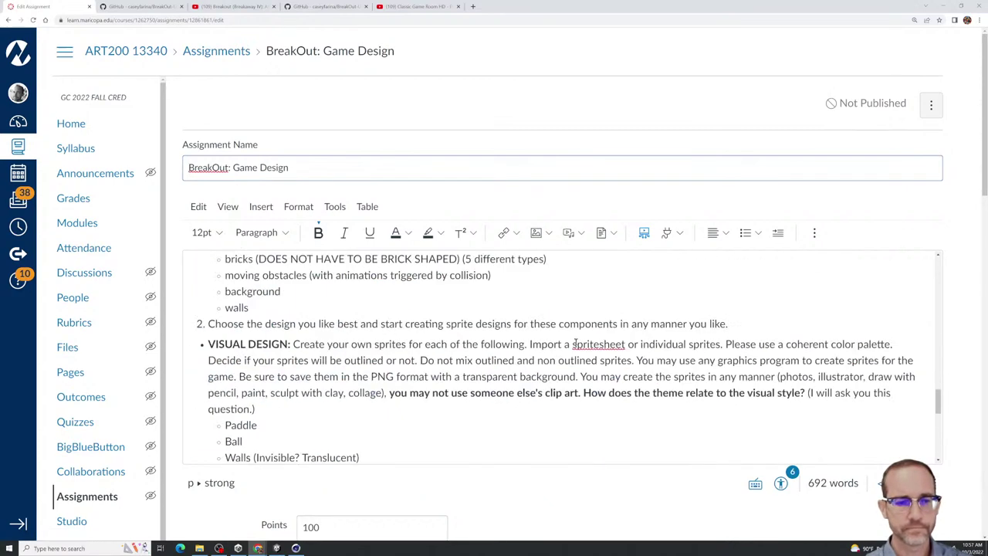
pyautogui.scroll(-3, 576, 340)
pyautogui.click(395, 307)
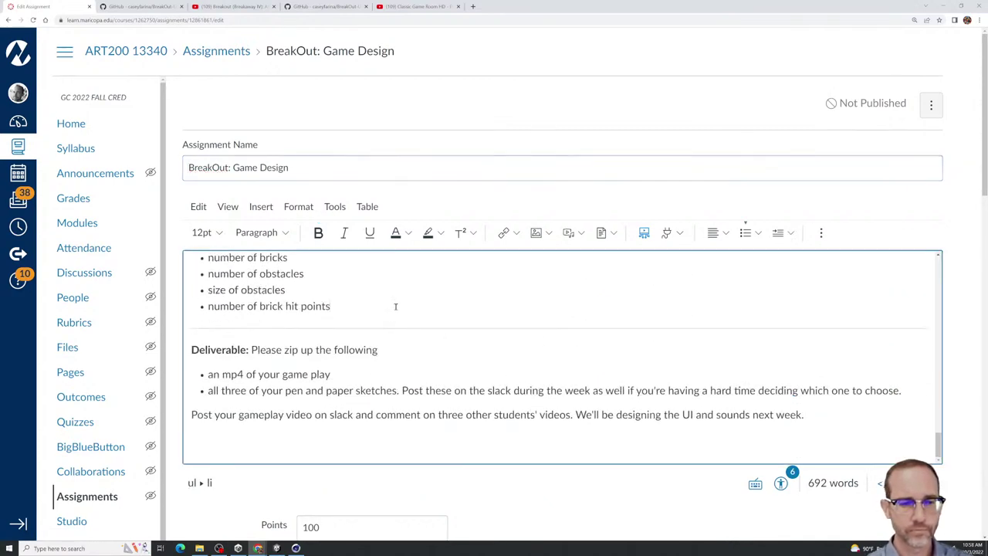
pyautogui.press('Return')
pyautogui.press('Return')
pyautogui.write('TAGET"')
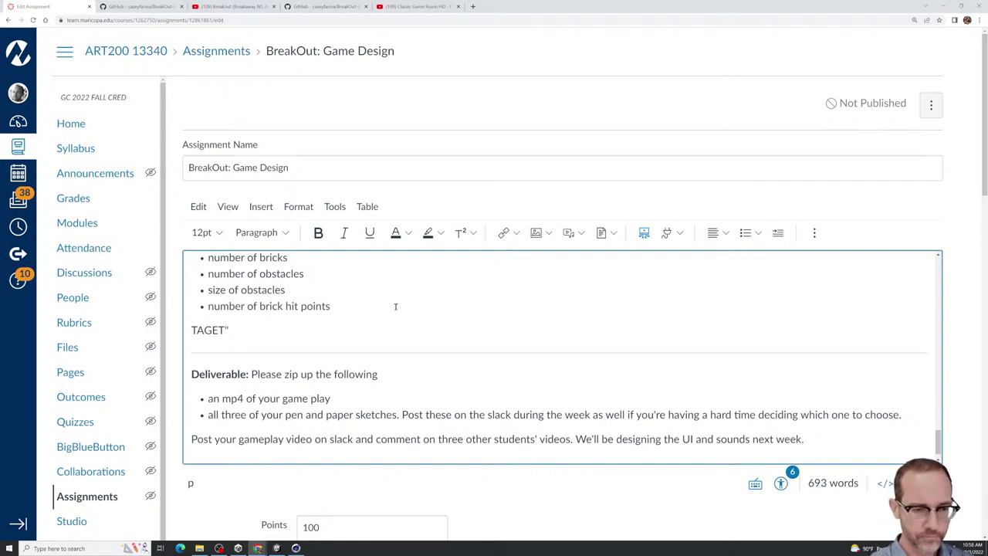
pyautogui.press('BackSpace')
pyautogui.press('BackSpace')
pyautogui.write('RGE')
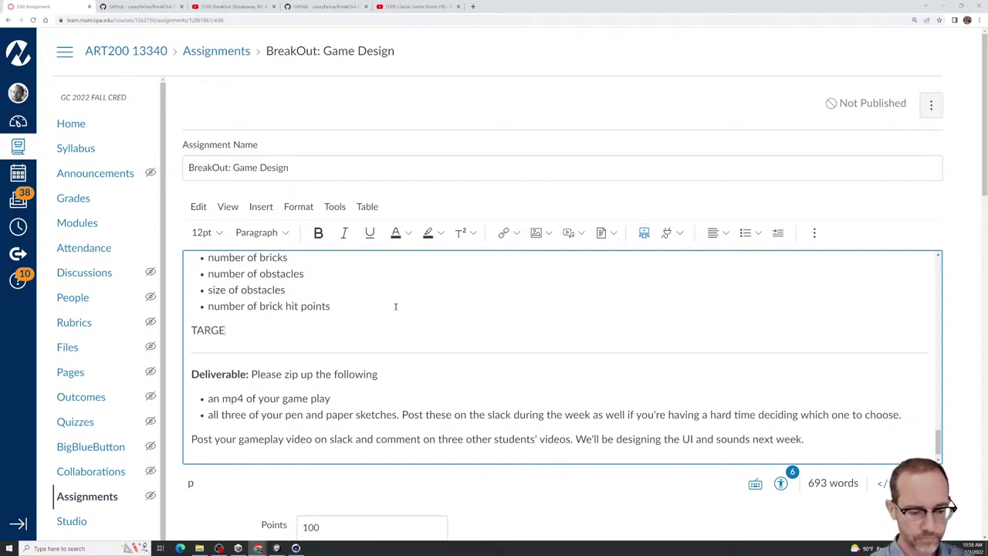
pyautogui.write('T: th')
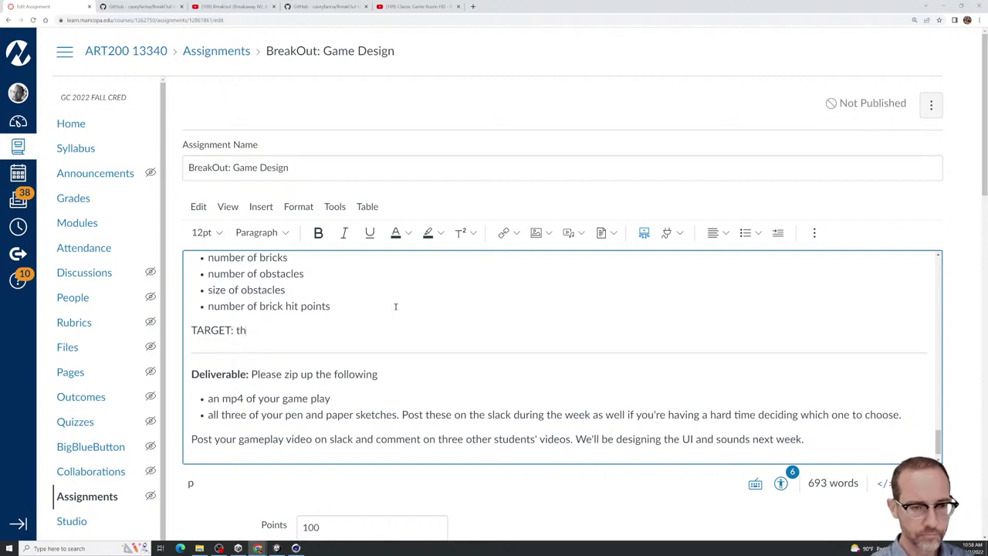
pyautogui.write('ree minute')
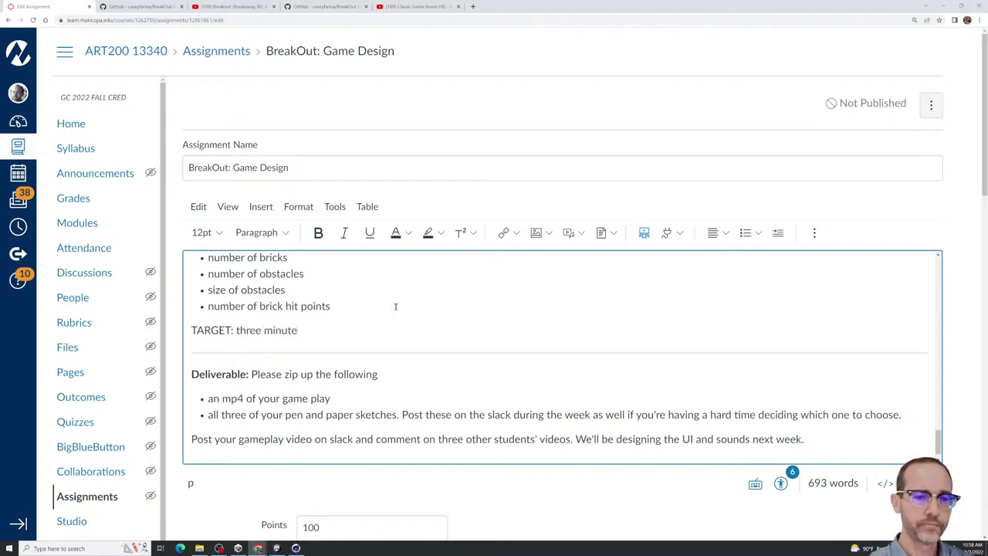
pyautogui.write('s of gameplay')
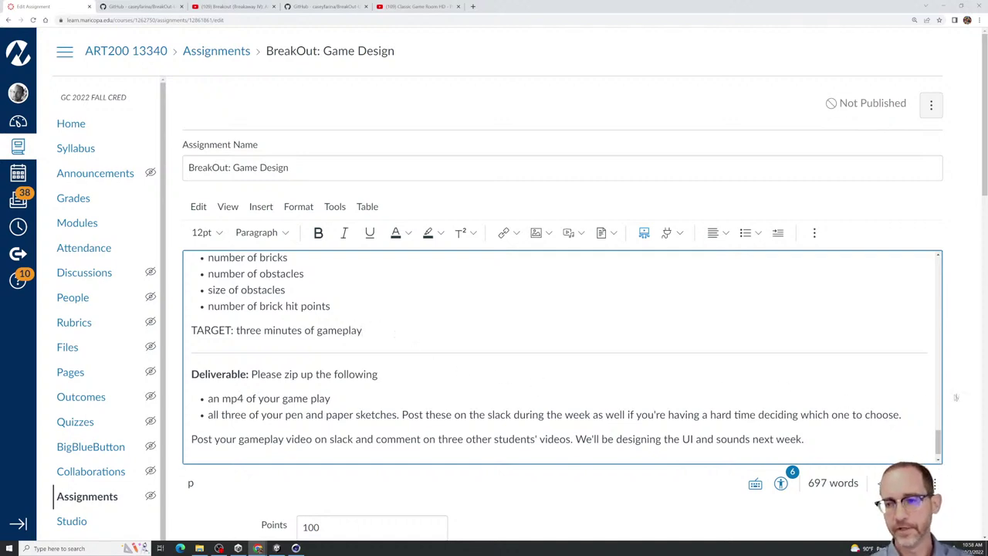
# Save the edited assignment without publishing it
pyautogui.scroll(-10, 951, 398)
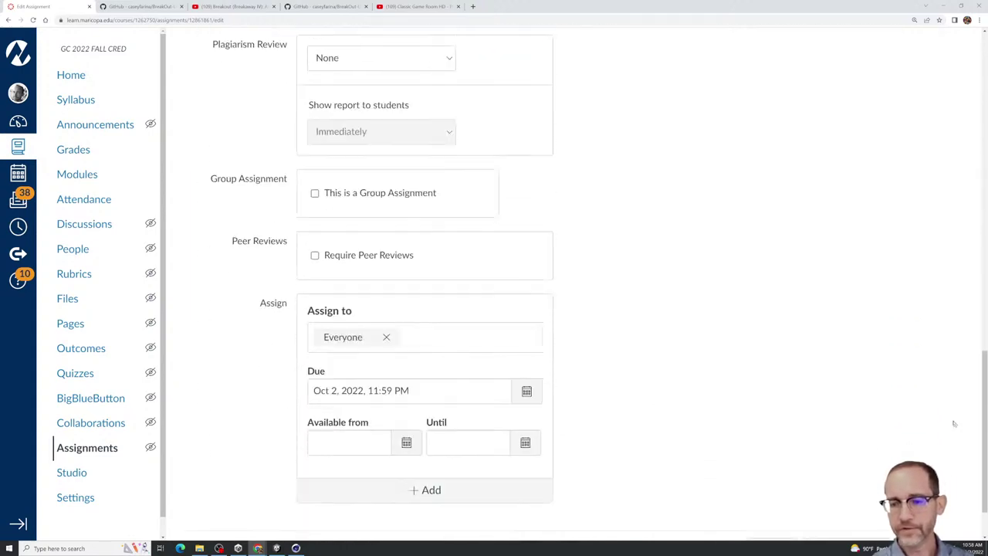
pyautogui.scroll(-2, 954, 424)
pyautogui.click(857, 481)
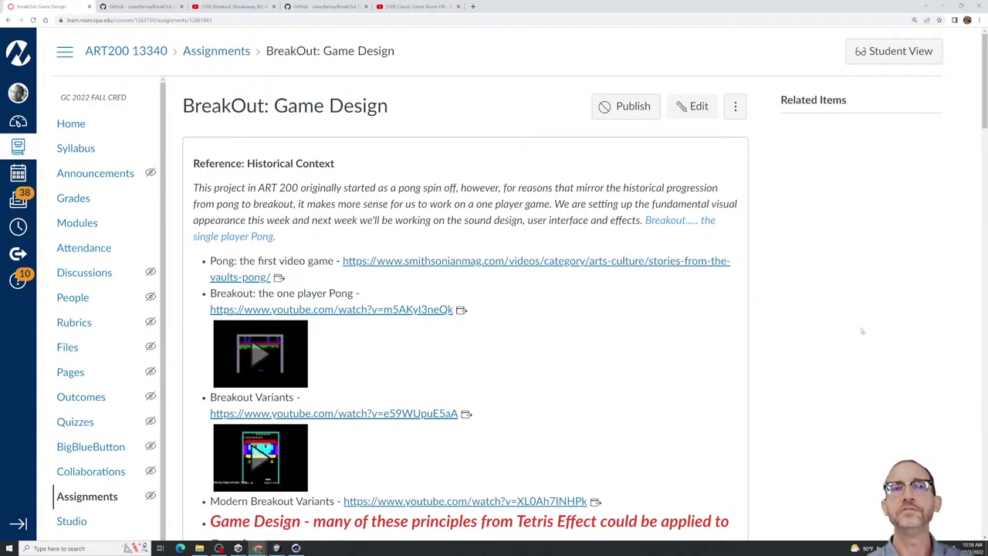
# Review the saved assignment's reference videos, template section, theme instructions and visual design requirements
pyautogui.scroll(-4, 862, 331)
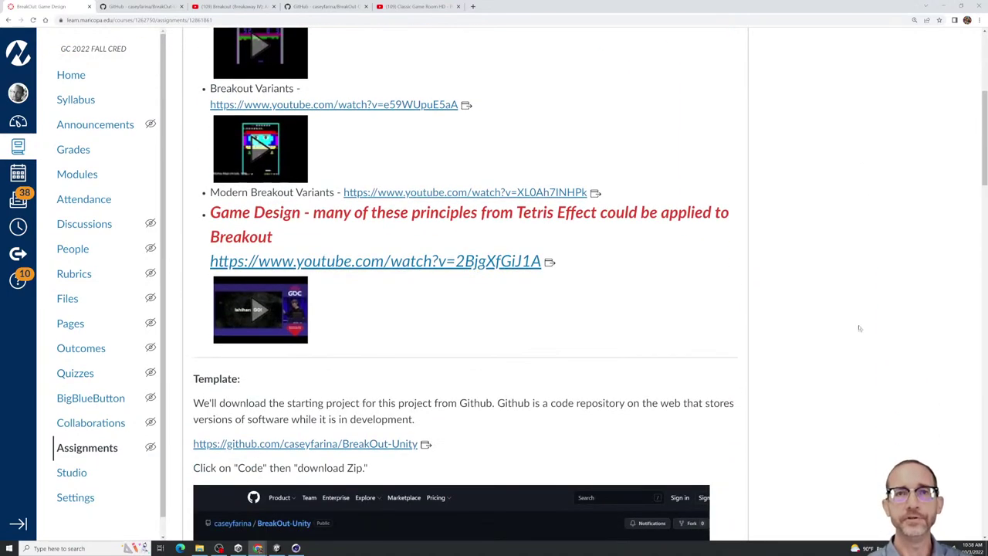
pyautogui.scroll(2, 859, 328)
pyautogui.scroll(1, 859, 328)
pyautogui.scroll(-1, 859, 328)
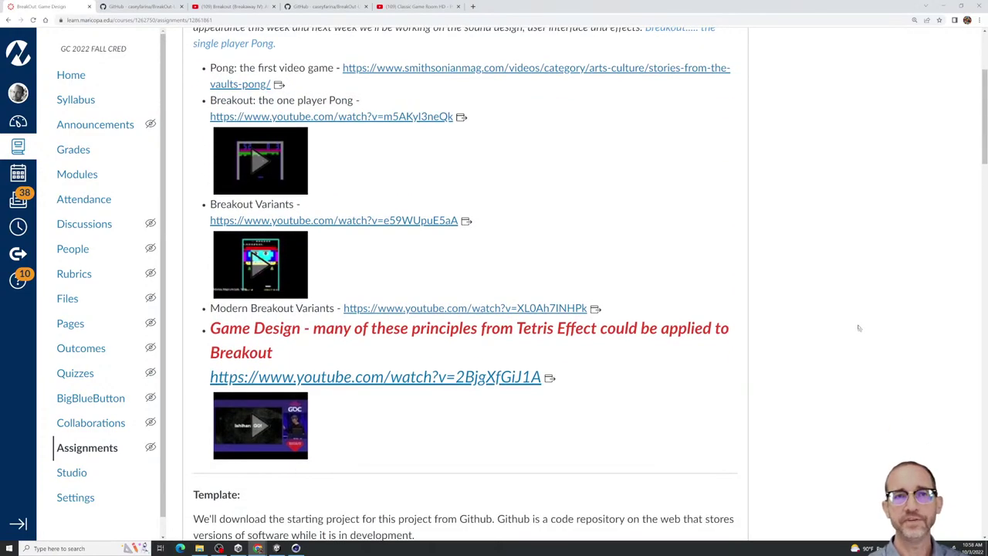
pyautogui.scroll(1, 858, 328)
pyautogui.scroll(-4, 860, 321)
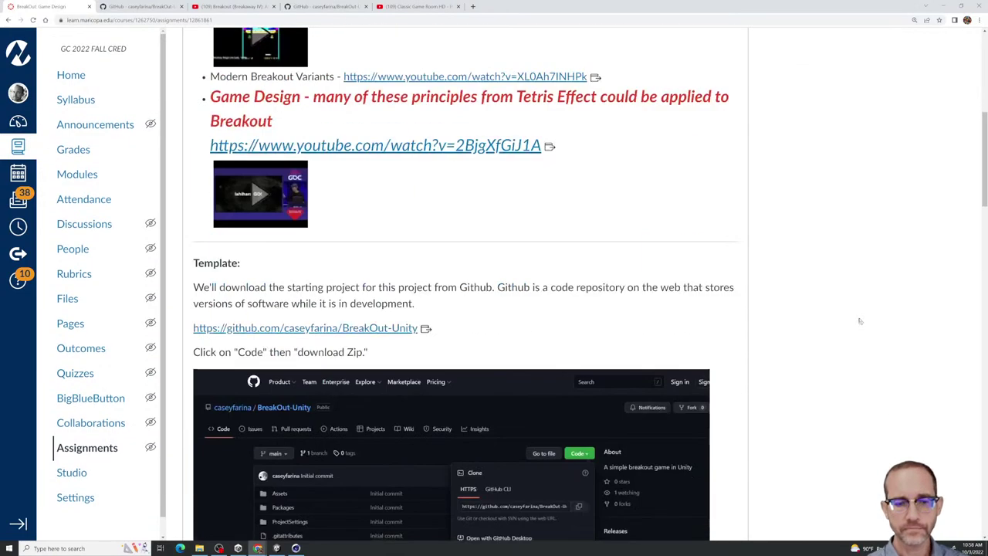
pyautogui.scroll(-6, 859, 321)
pyautogui.scroll(-2, 860, 318)
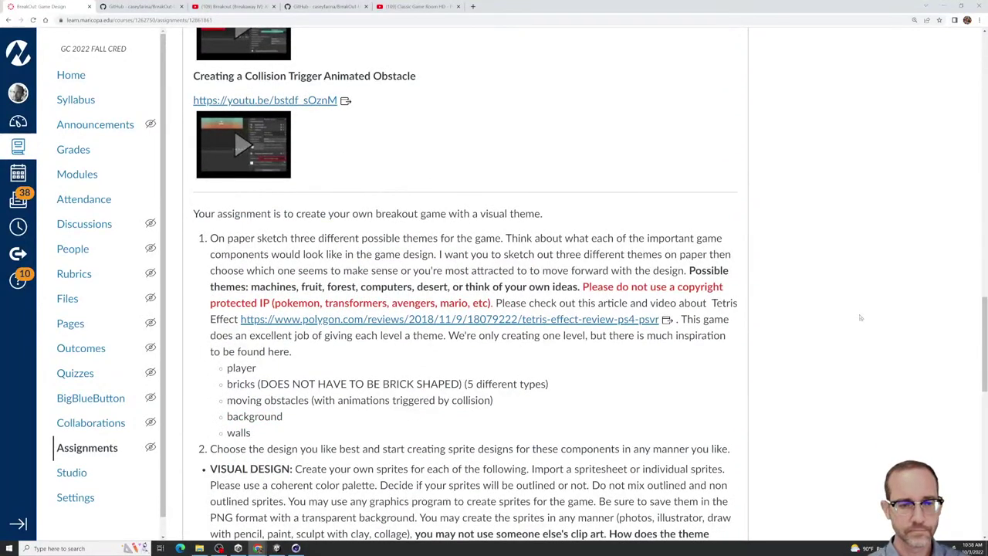
pyautogui.scroll(-2, 859, 317)
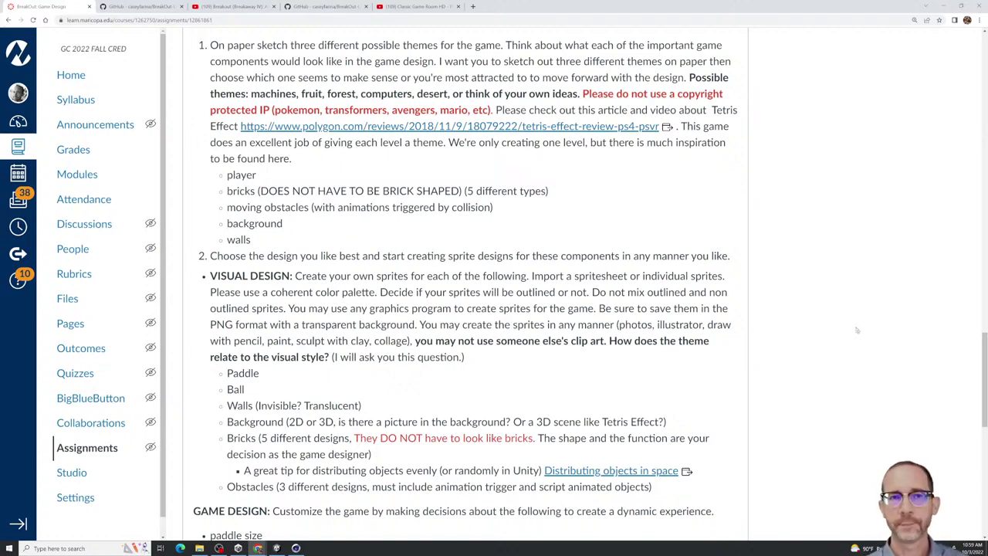
pyautogui.scroll(4, 857, 330)
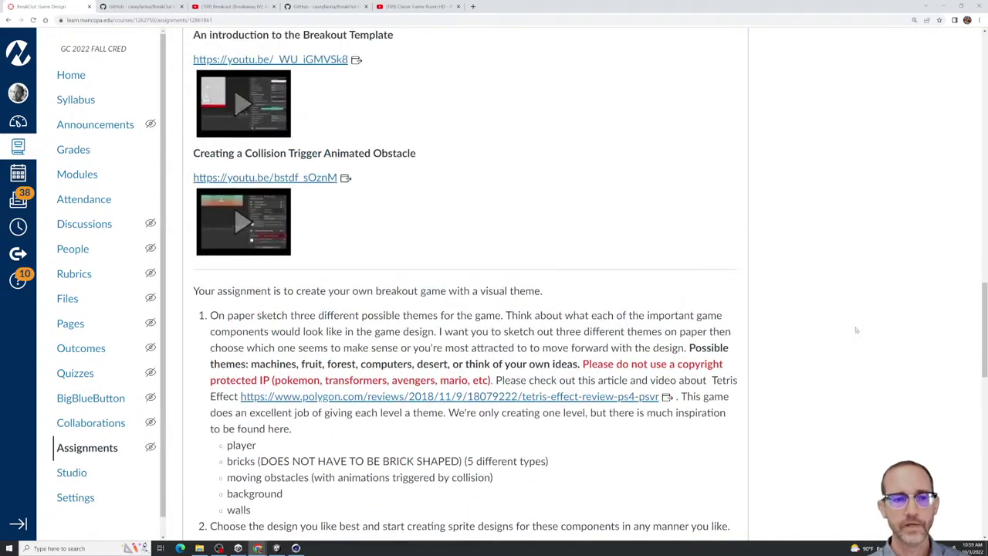
pyautogui.scroll(10, 857, 330)
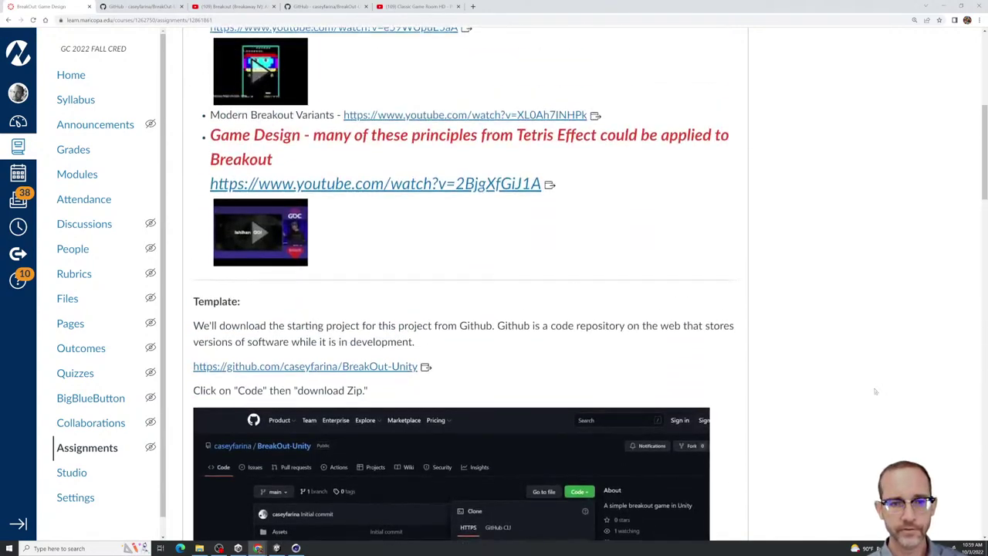
pyautogui.scroll(3, 875, 392)
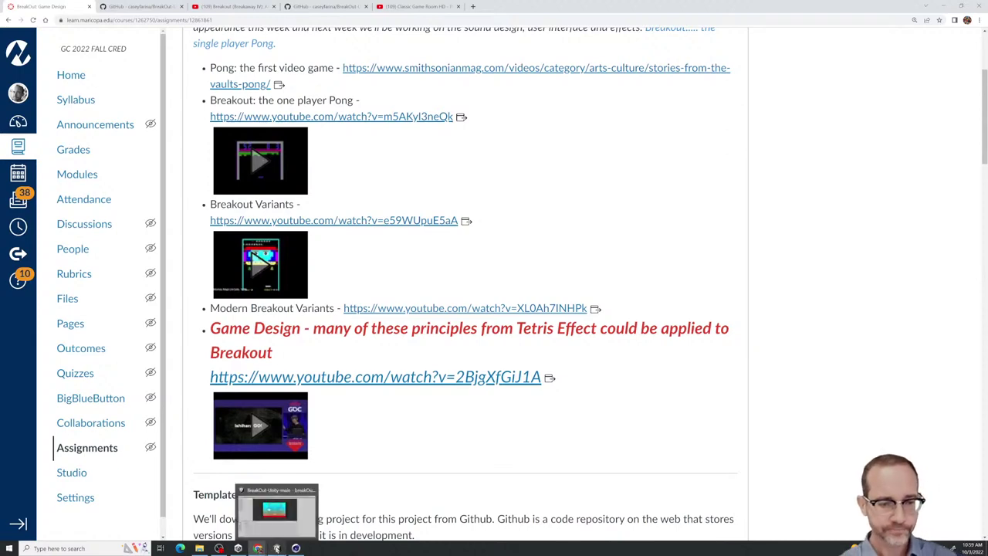
# Switch to Unity and open the breakOut_startYourWorkHere scene from the project's scene assets, saving the current scene's changes
pyautogui.click(276, 548)
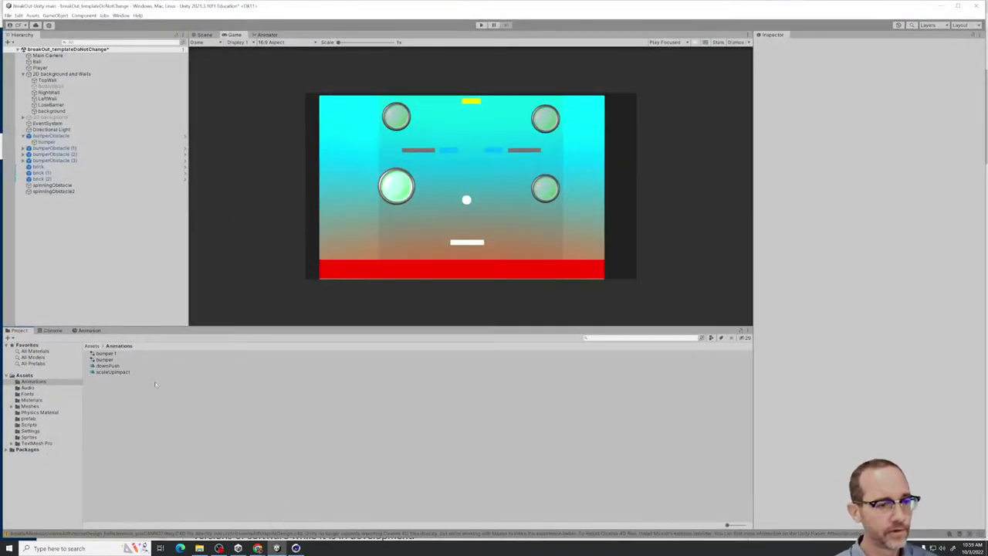
pyautogui.click(29, 425)
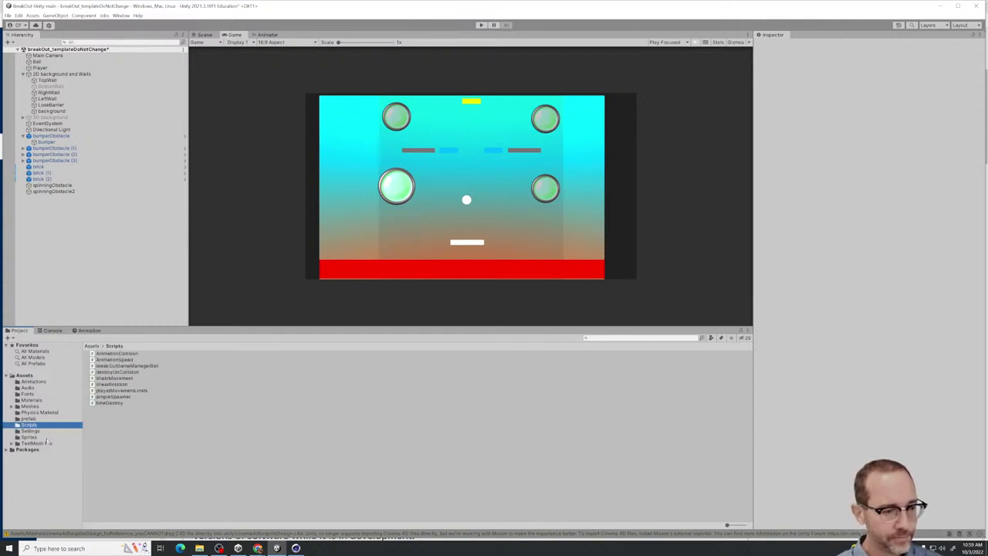
pyautogui.click(714, 338)
pyautogui.click(729, 417)
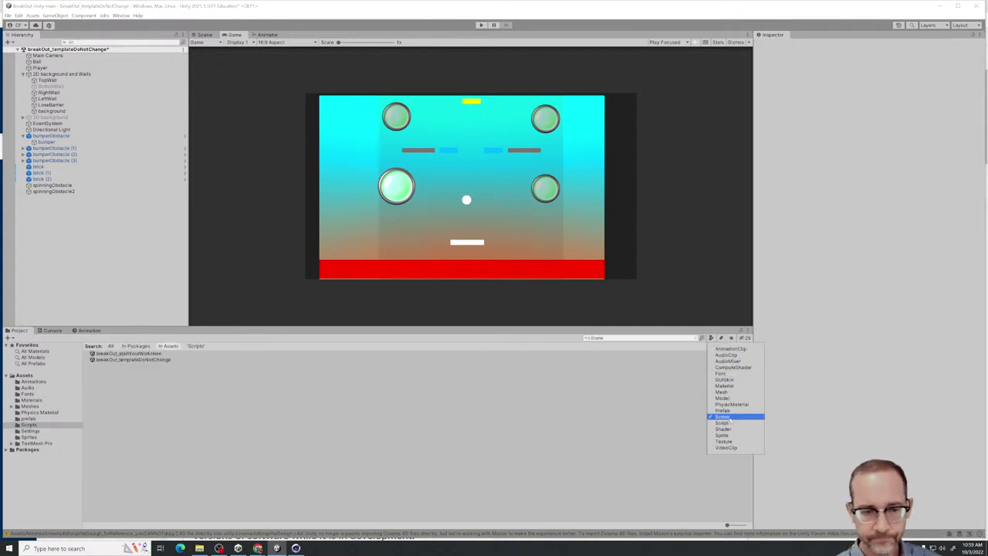
pyautogui.doubleClick(161, 354)
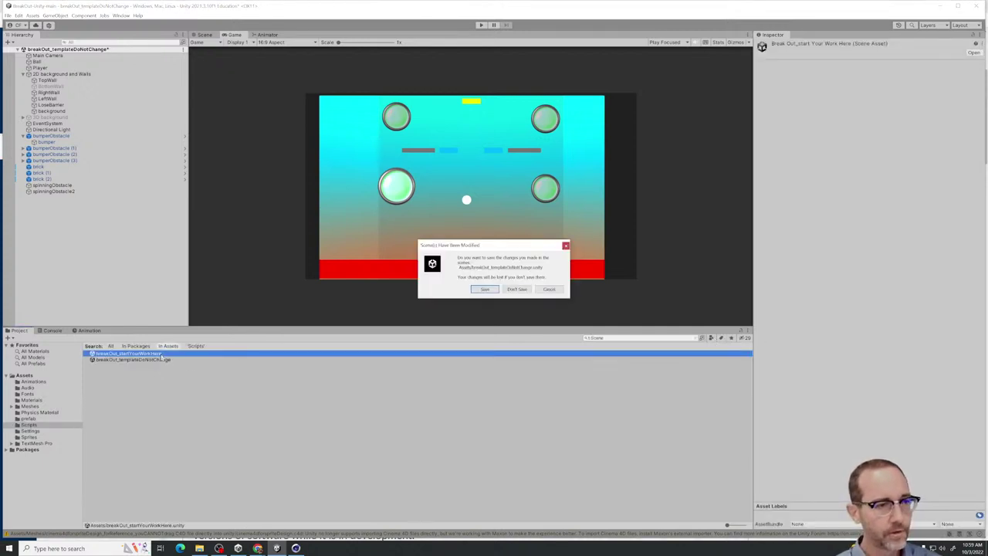
pyautogui.click(487, 289)
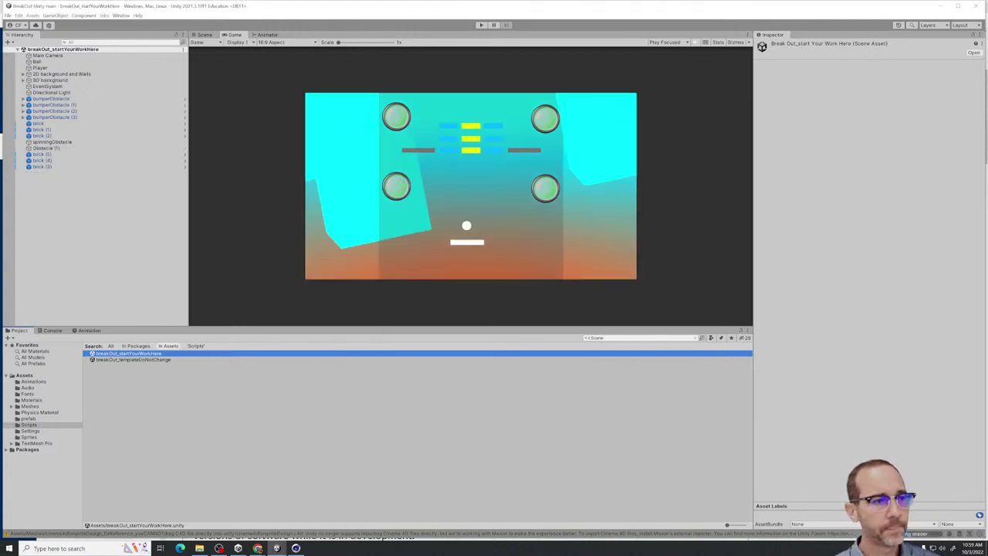
# Deactivate the 3D background object in the breakOut_startYourWorkHere scene
pyautogui.click(68, 81)
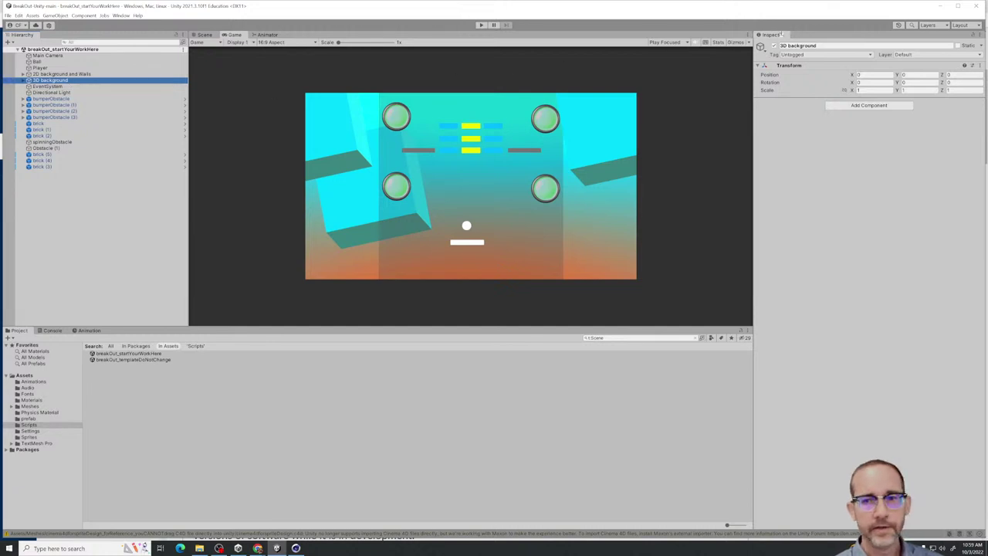
pyautogui.click(774, 52)
pyautogui.click(774, 46)
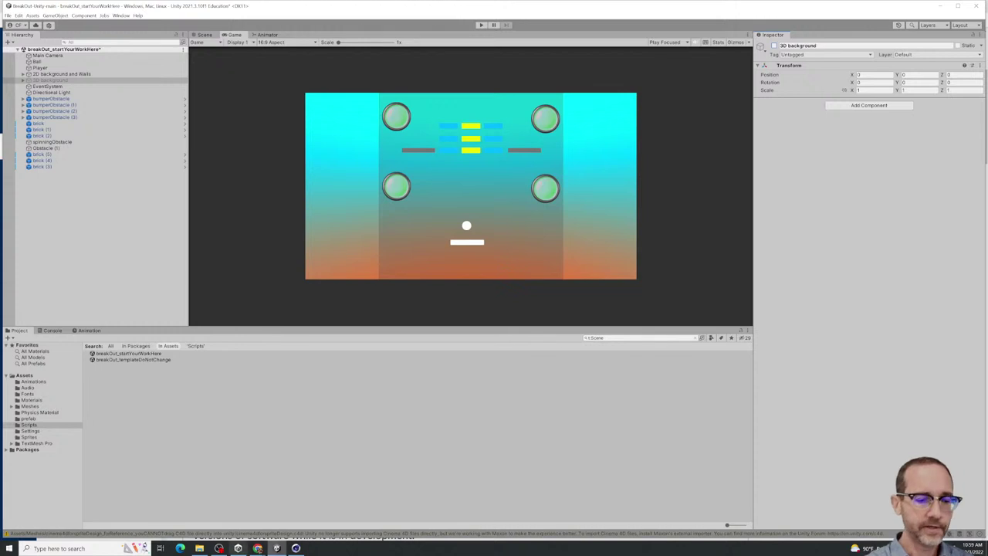
# Switch to File Explorer and show the BreakOut-Unity-main project folder inside the ART 200 folder
pyautogui.click(199, 548)
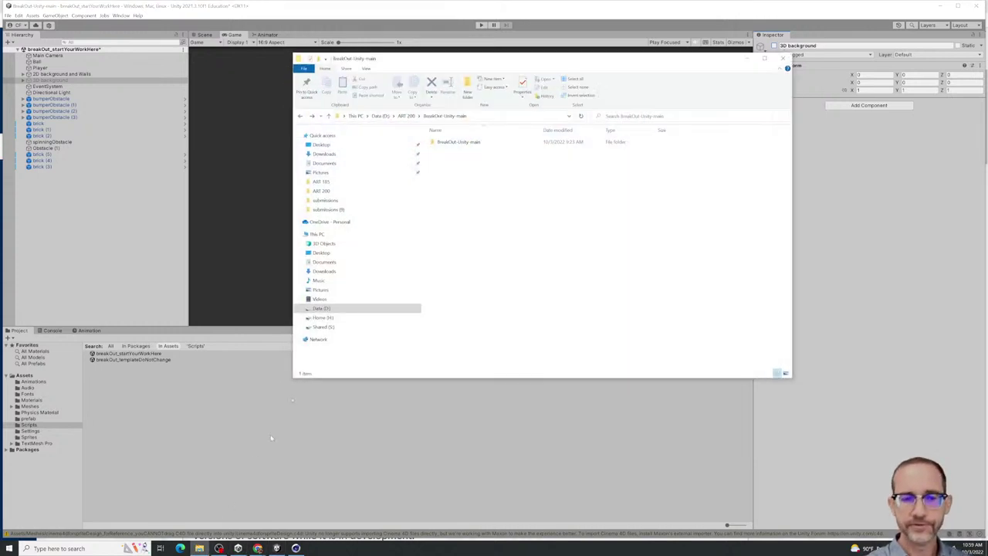
pyautogui.click(328, 116)
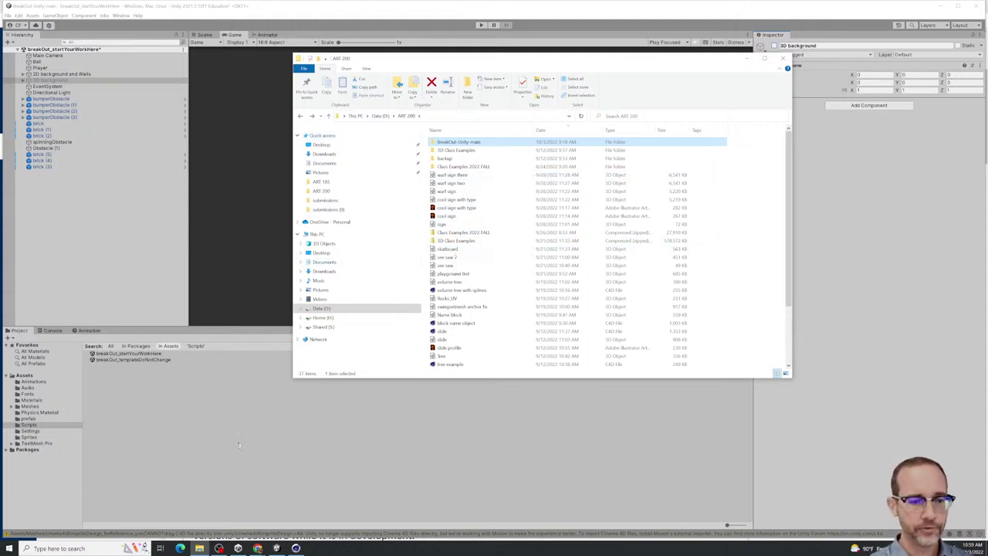
# Switch to the BreakOut: Game Design assignment in Chrome and bring up the Game Design video reference above the Template section
pyautogui.moveTo(257, 548)
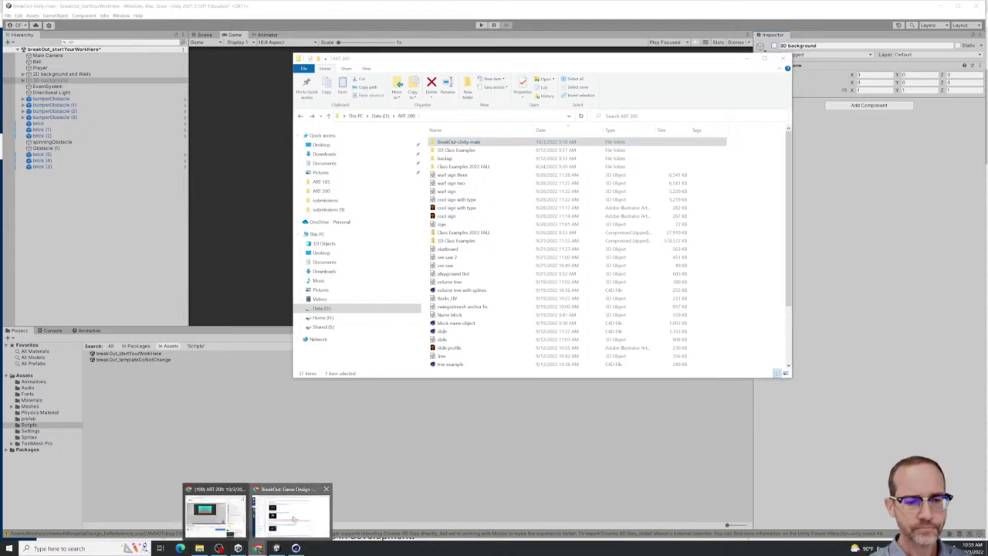
pyautogui.click(295, 504)
pyautogui.scroll(2, 707, 297)
pyautogui.scroll(-3, 707, 297)
pyautogui.scroll(-1, 707, 297)
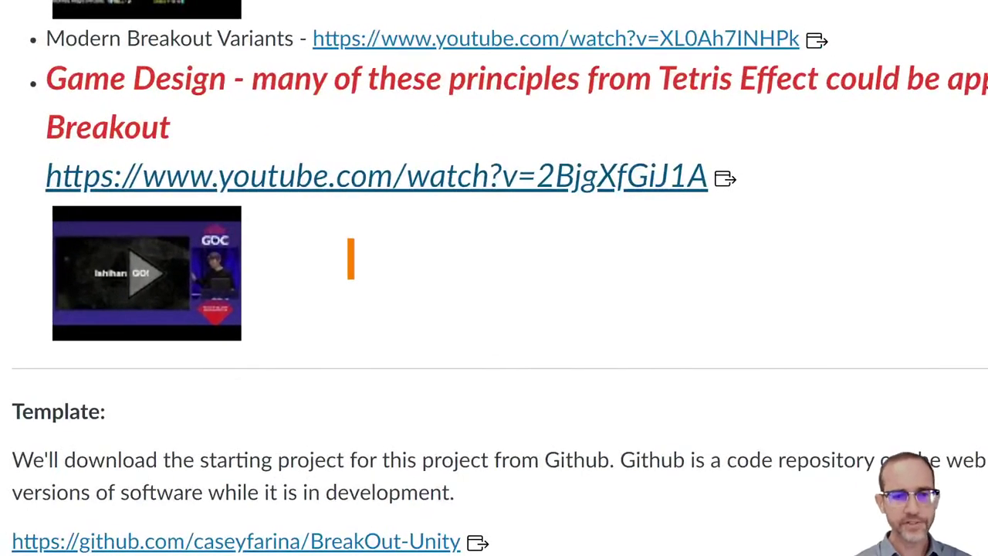
# Annotate the magnified assignment page with the text "Game designers conference" beside the GDC video thumbnail
pyautogui.write('Game deisgn')
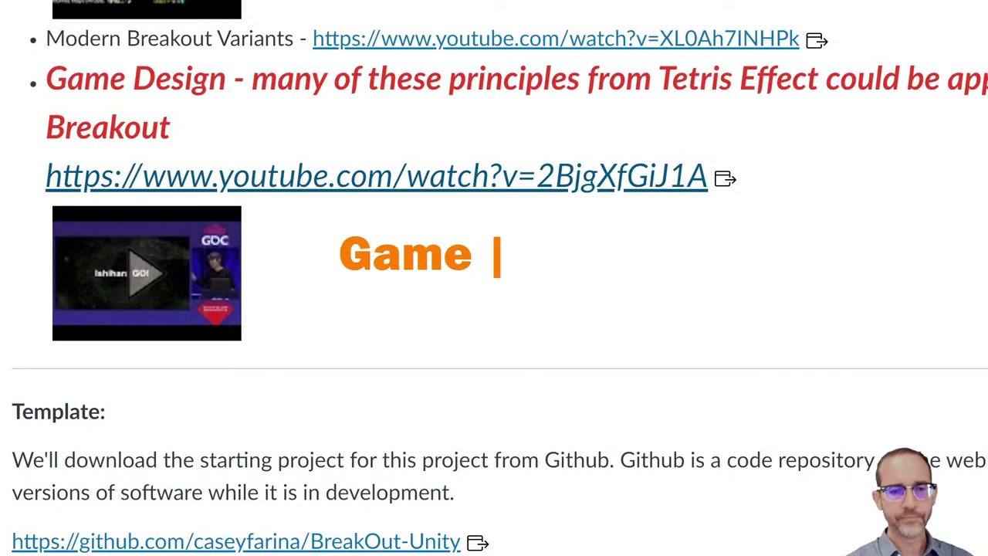
pyautogui.press('BackSpace')
pyautogui.press('BackSpace')
pyautogui.press('BackSpace')
pyautogui.press('BackSpace')
pyautogui.press('BackSpace')
pyautogui.write('sif')
pyautogui.press('BackSpace')
pyautogui.write('gners ')
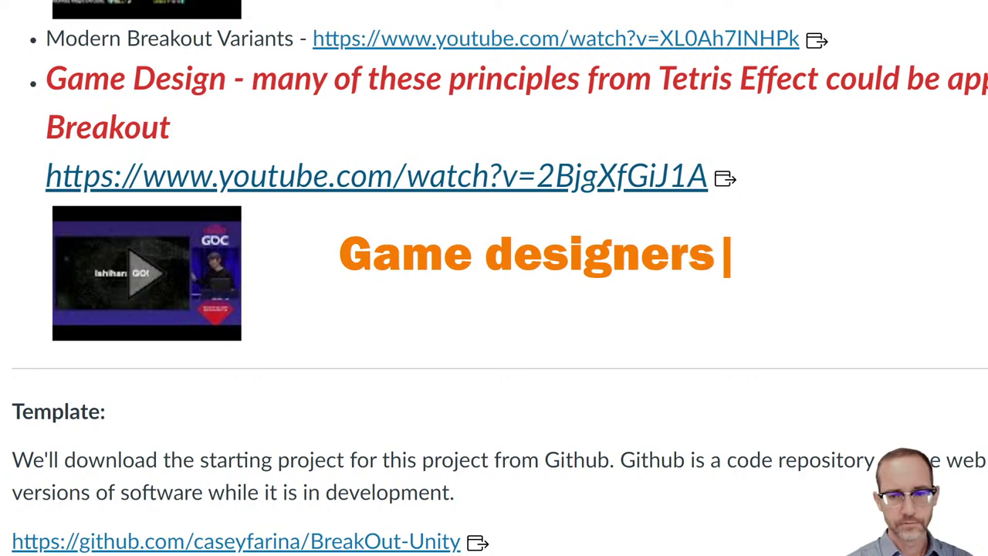
pyautogui.write('conference')
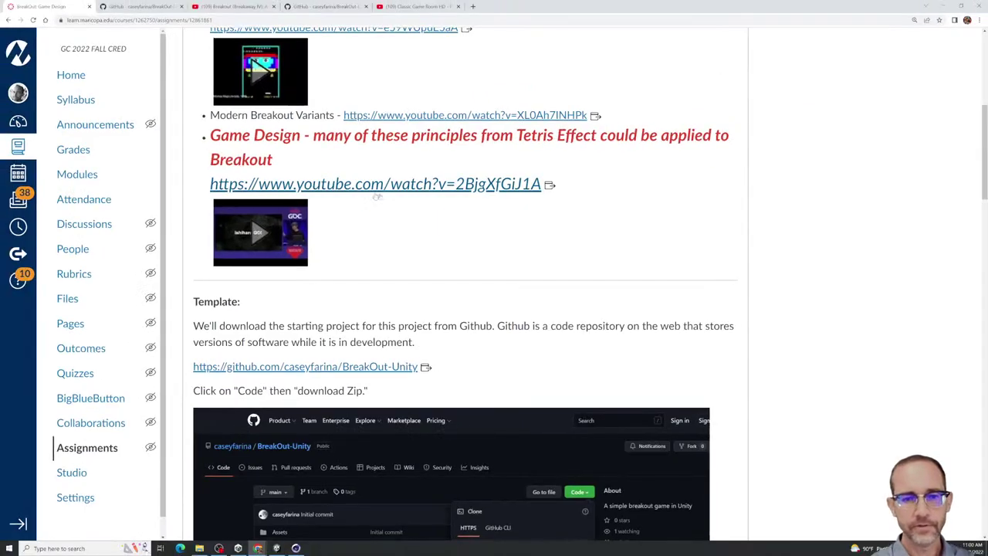
# Circle the GDC video thumbnail on the magnified page, draw arrows to it and to its YouTube link, and leave the annotation view
pyautogui.scroll(-2, 737, 276)
pyautogui.scroll(-12, 737, 276)
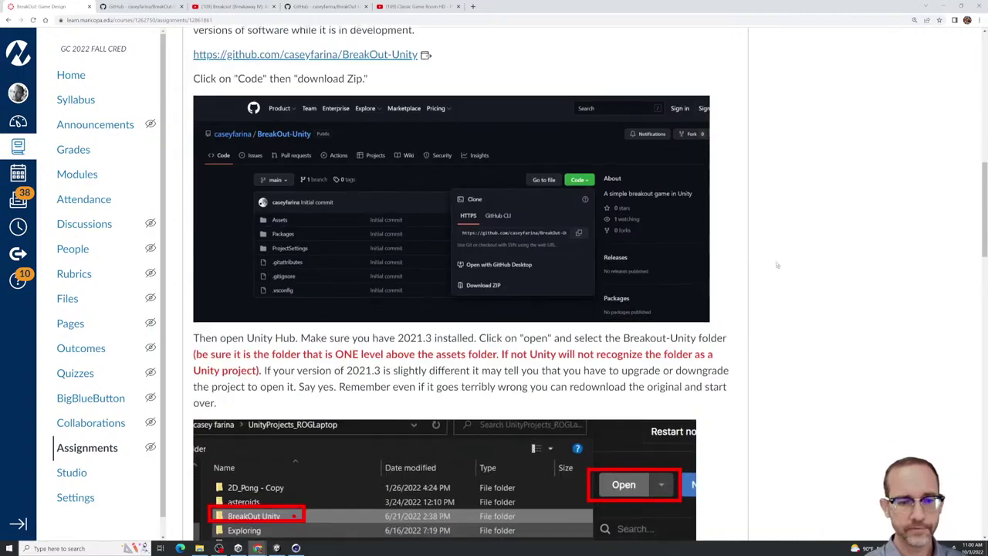
pyautogui.scroll(-1, 781, 264)
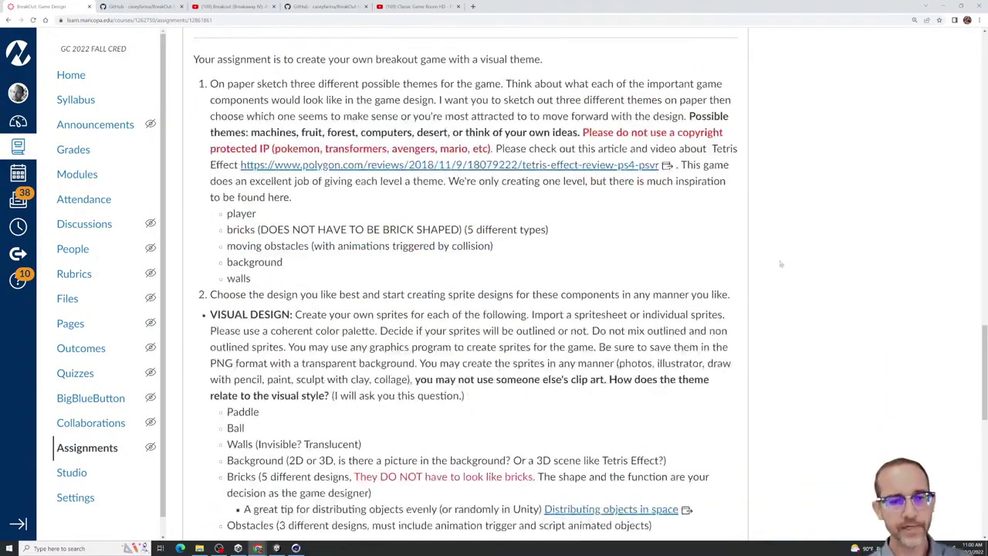
pyautogui.scroll(15, 780, 263)
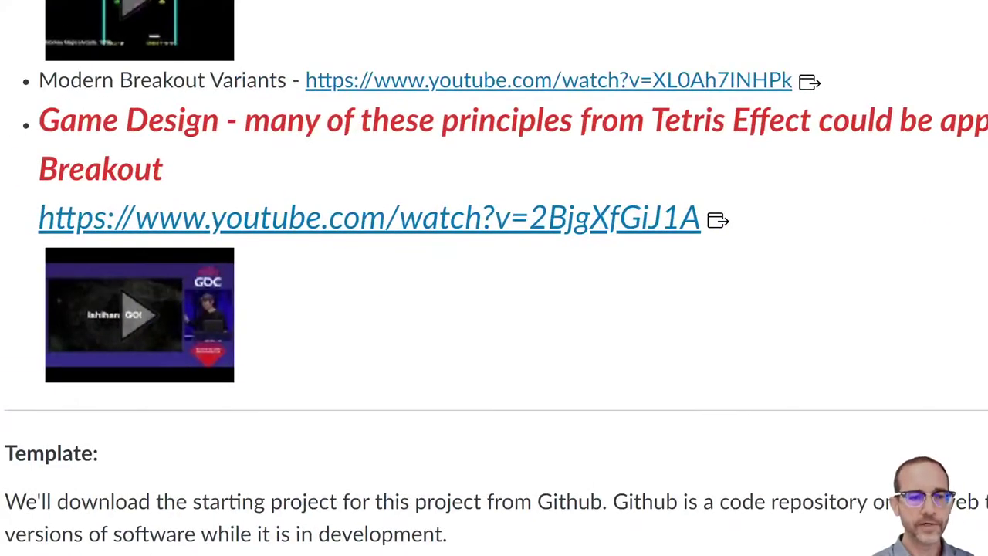
pyautogui.moveTo(318, 313)
pyautogui.mouseDown()
pyautogui.moveTo(296, 260)
pyautogui.moveTo(304, 413)
pyautogui.moveTo(142, 212)
pyautogui.mouseUp()
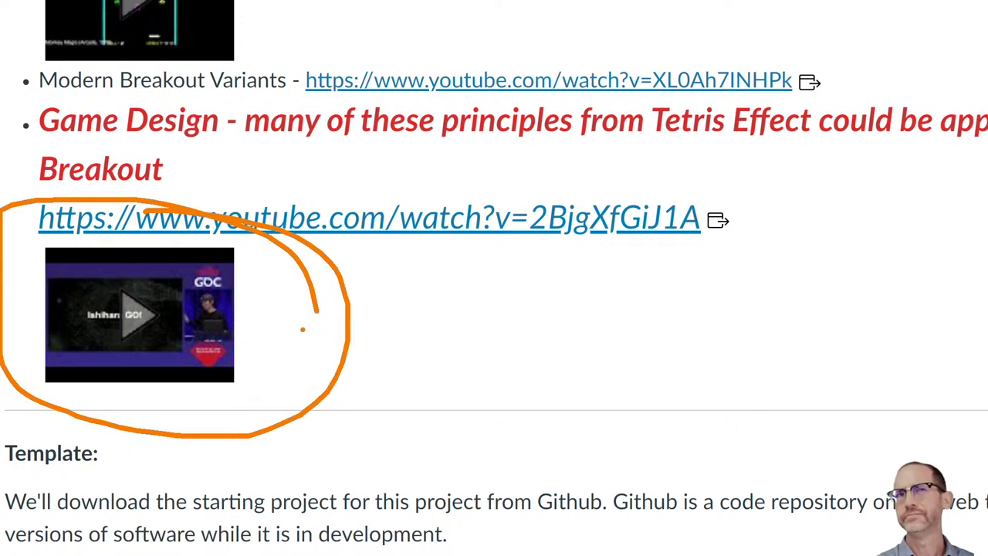
pyautogui.moveTo(271, 332); pyautogui.dragTo(554, 331)
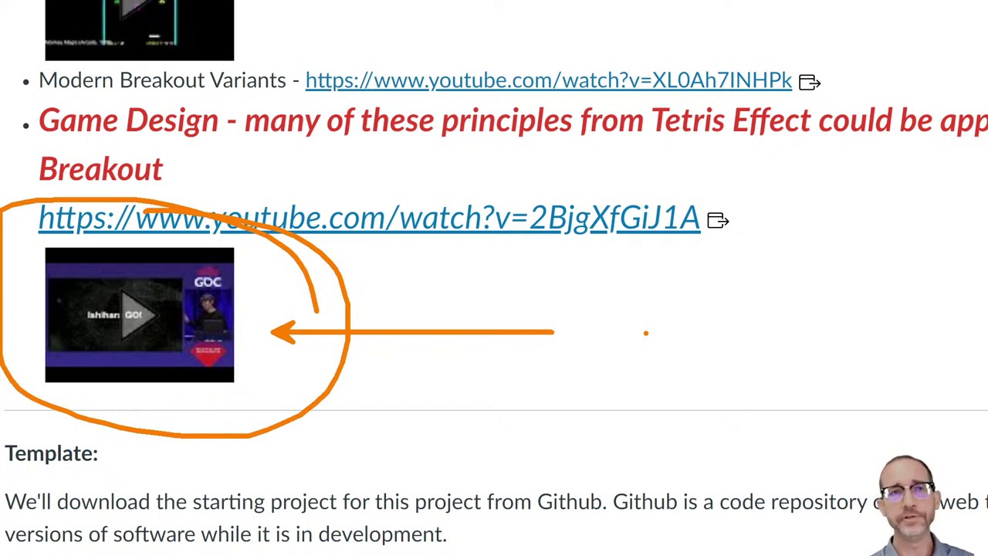
pyautogui.moveTo(698, 258); pyautogui.dragTo(876, 544)
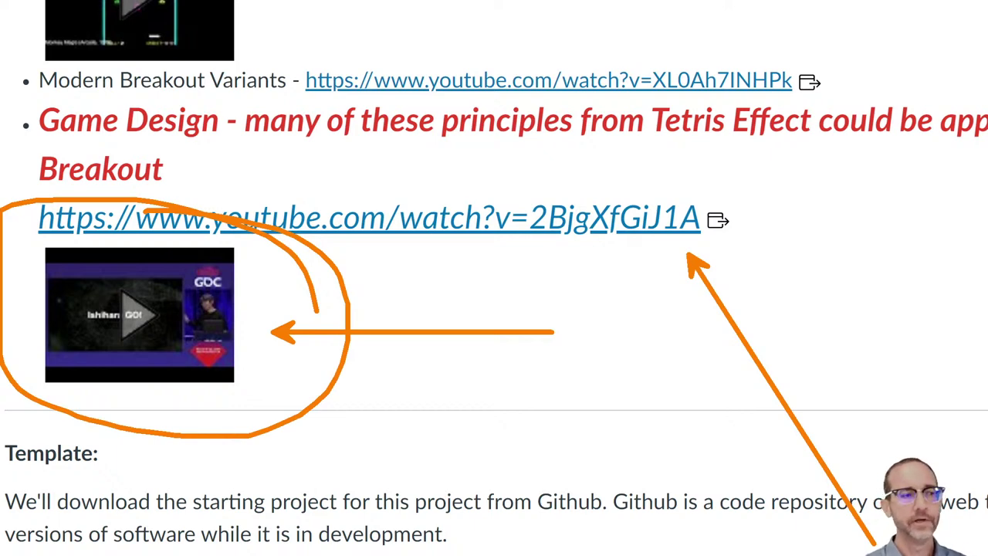
pyautogui.press('Escape')
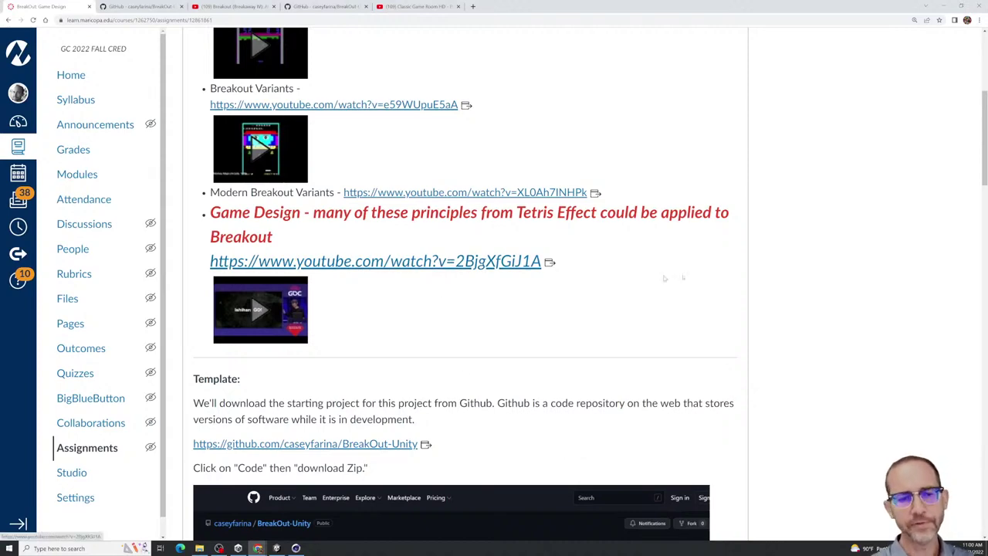
# Open the Polygon Tetris Effect review from the theme instructions and look through it to the orange windmill level image
pyautogui.scroll(-5, 761, 277)
pyautogui.scroll(-8, 761, 280)
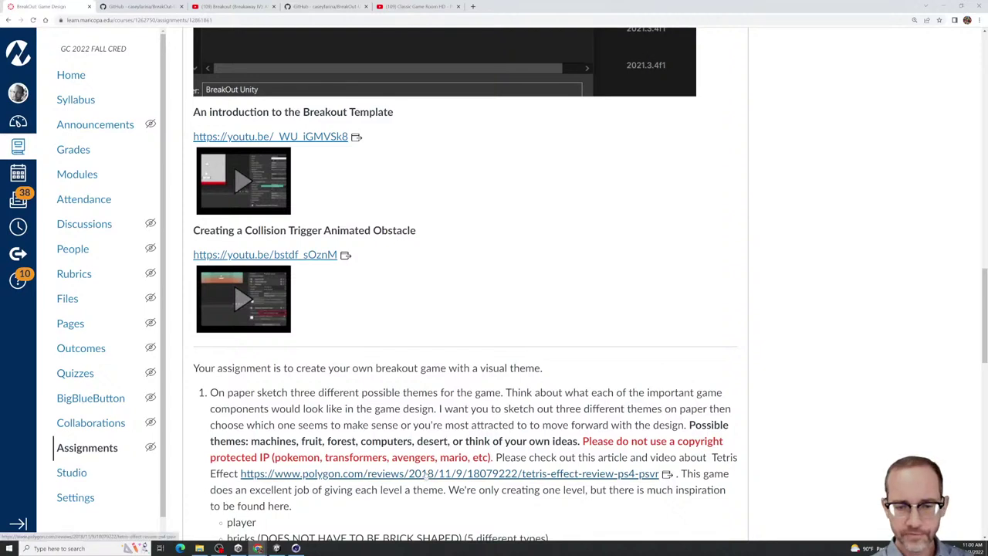
pyautogui.click(423, 474)
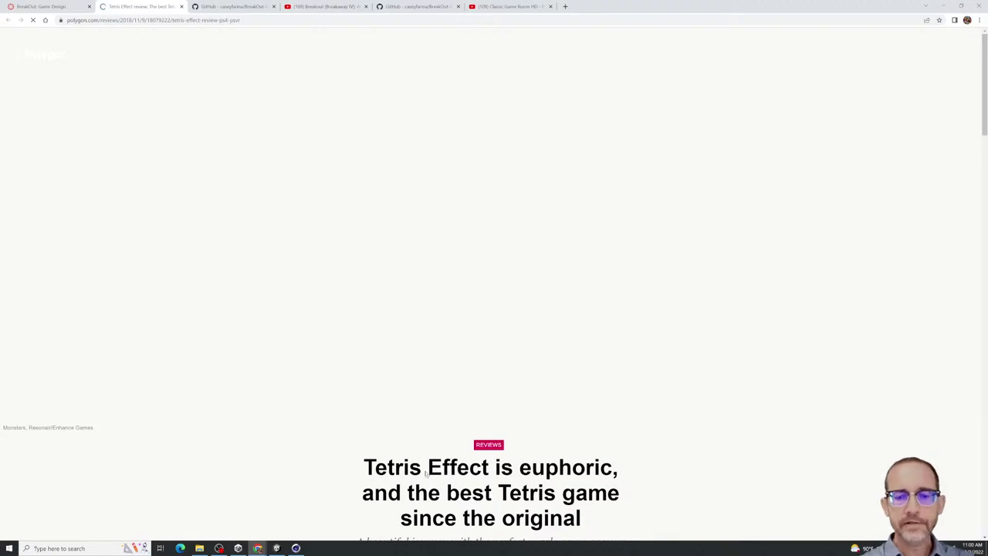
pyautogui.scroll(-2, 444, 444)
pyautogui.scroll(-5, 444, 444)
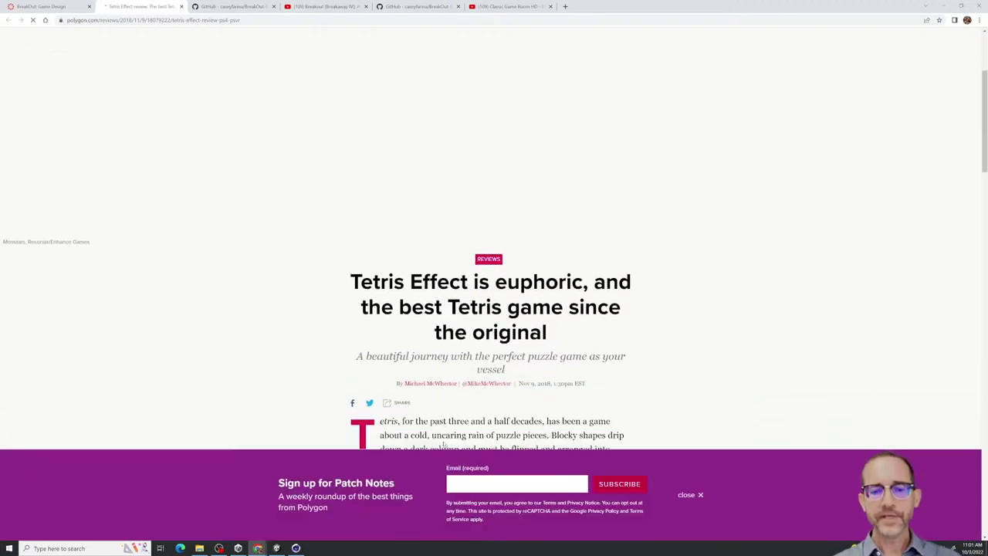
pyautogui.scroll(-10, 444, 441)
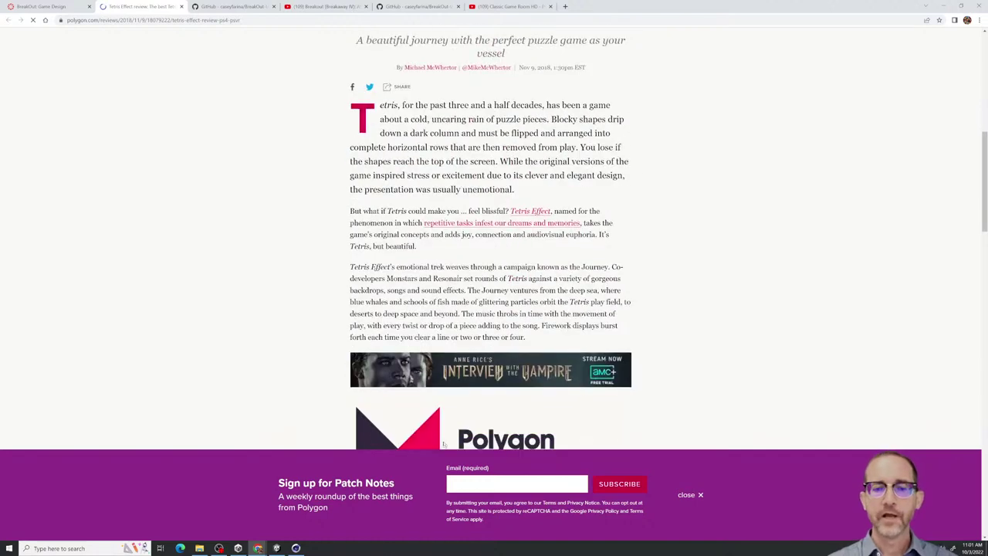
pyautogui.scroll(-4, 444, 445)
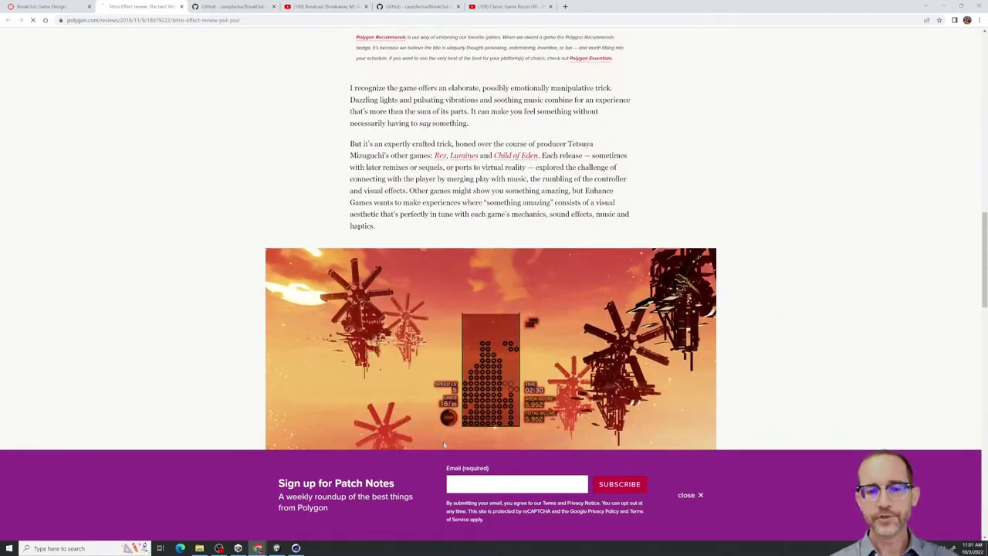
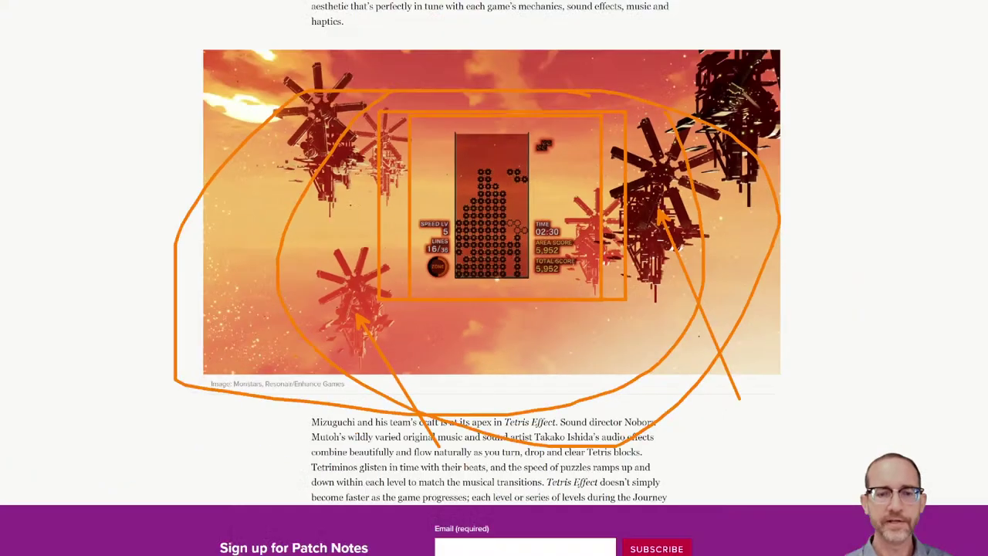
# Play the review's embedded video "How a video game can invade your dreams" and skip its advertisement
pyautogui.scroll(-5, 424, 325)
pyautogui.scroll(-3, 425, 325)
pyautogui.click(497, 198)
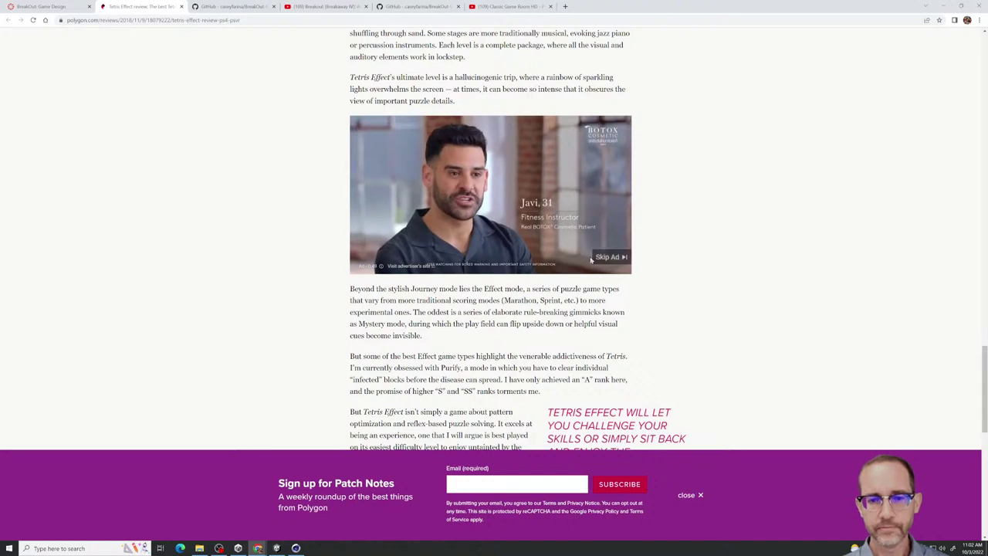
pyautogui.click(611, 255)
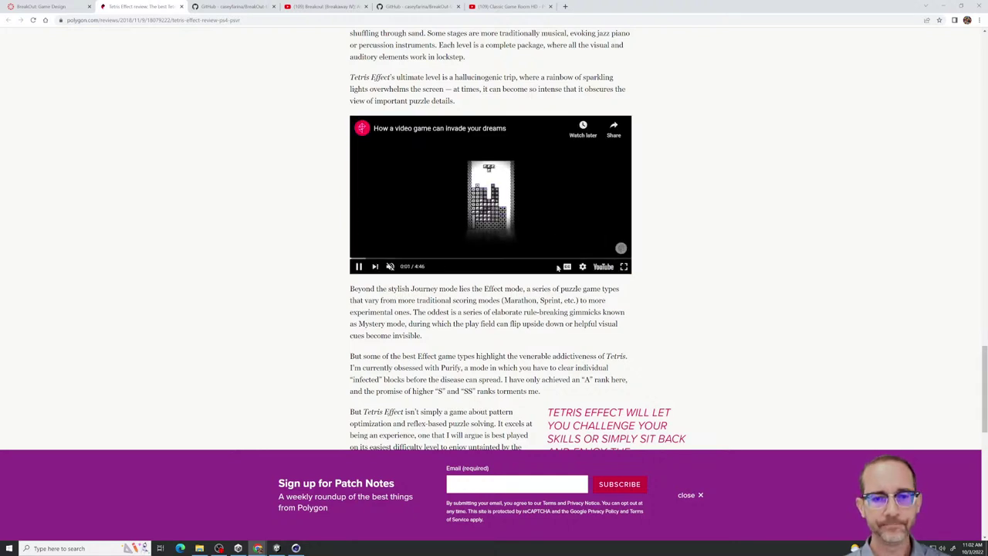
# Skip ahead through the embedded video past 1:59 to about 2:58, with sound on, and pause it
pyautogui.click(366, 258)
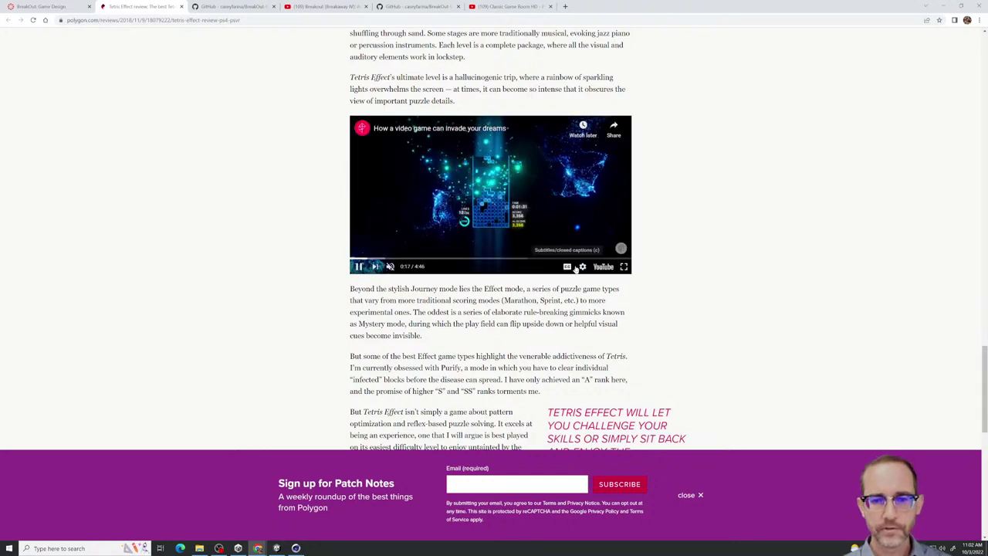
pyautogui.click(412, 266)
pyautogui.click(412, 259)
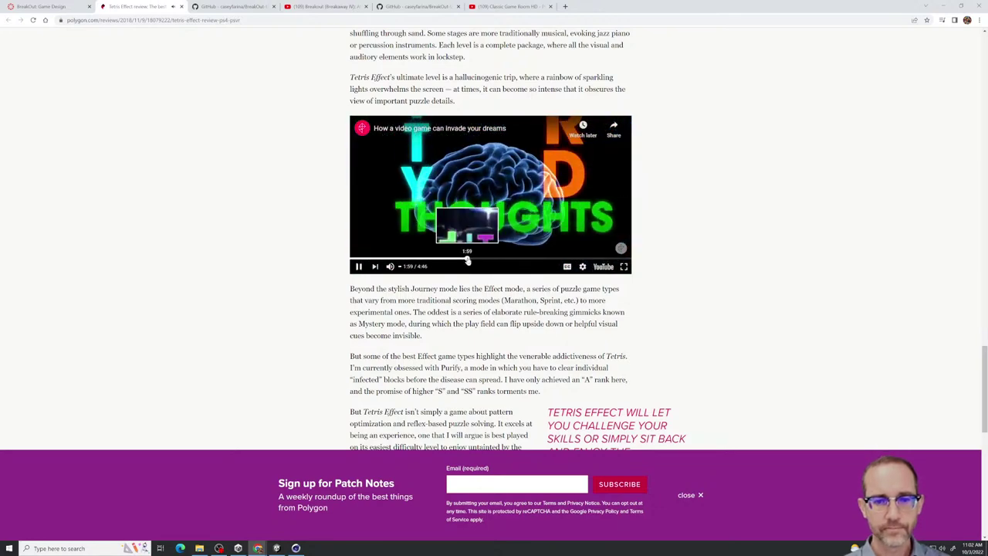
pyautogui.click(466, 259)
pyautogui.click(522, 259)
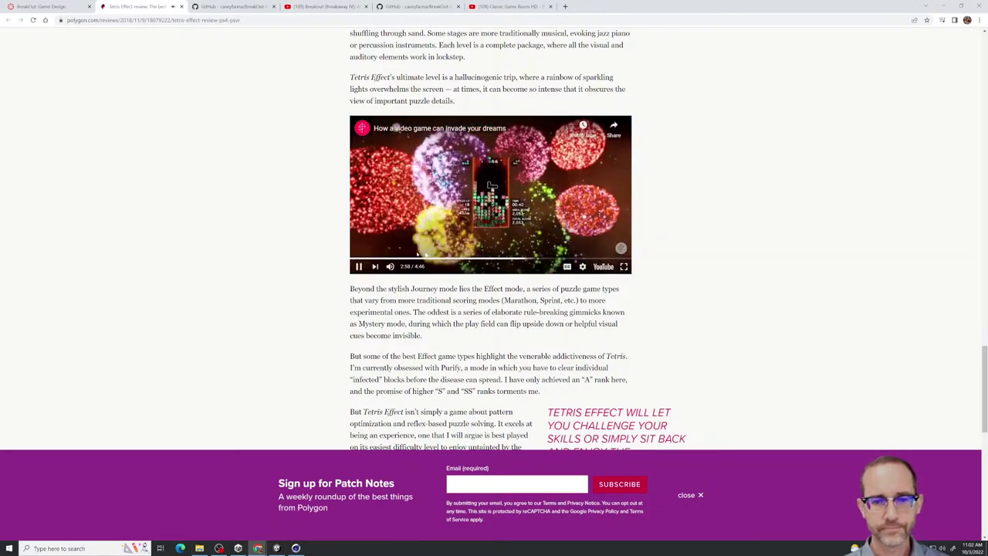
pyautogui.click(361, 266)
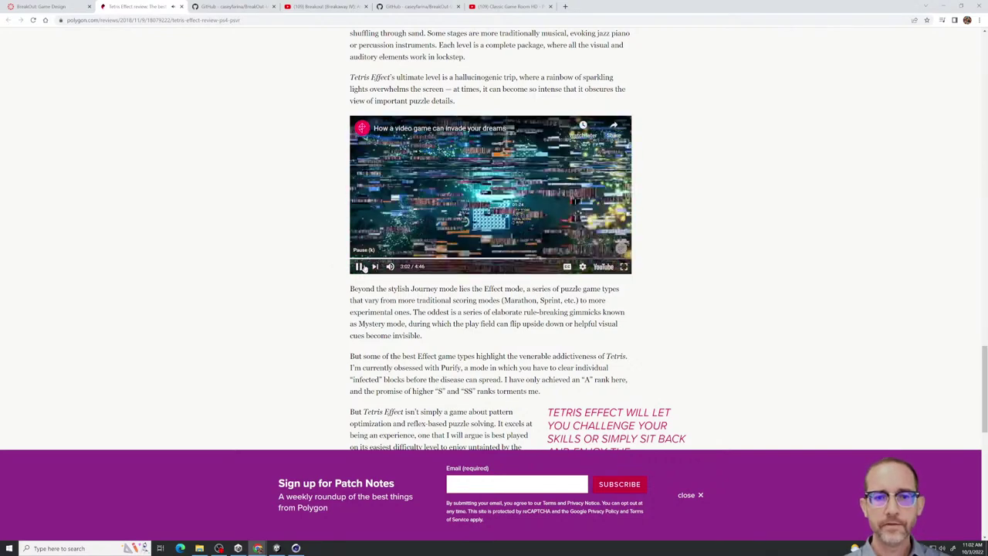
# Show still frames of the paused video at 2:58, 3:25 and 4:01, and dismiss the suggested videos overlay
pyautogui.click(525, 259)
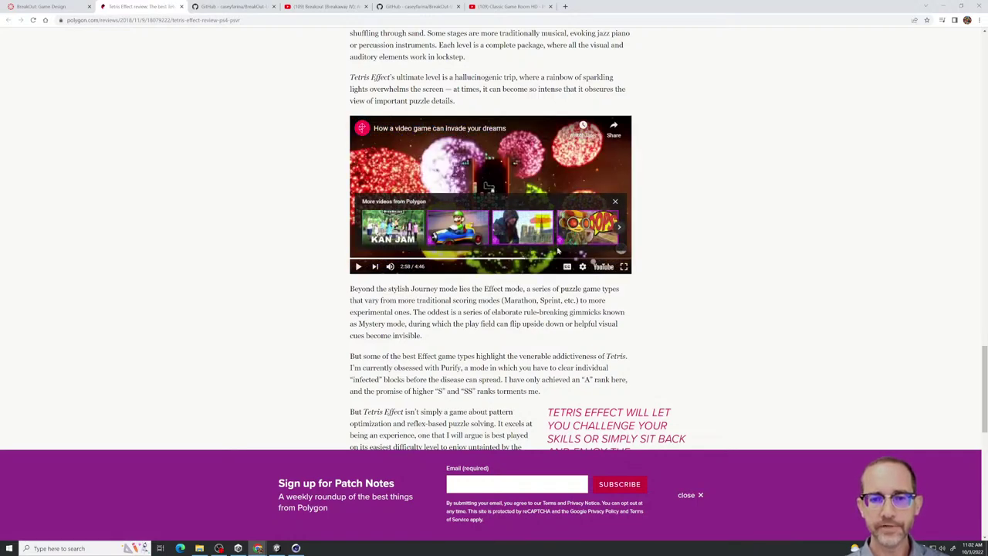
pyautogui.click(552, 260)
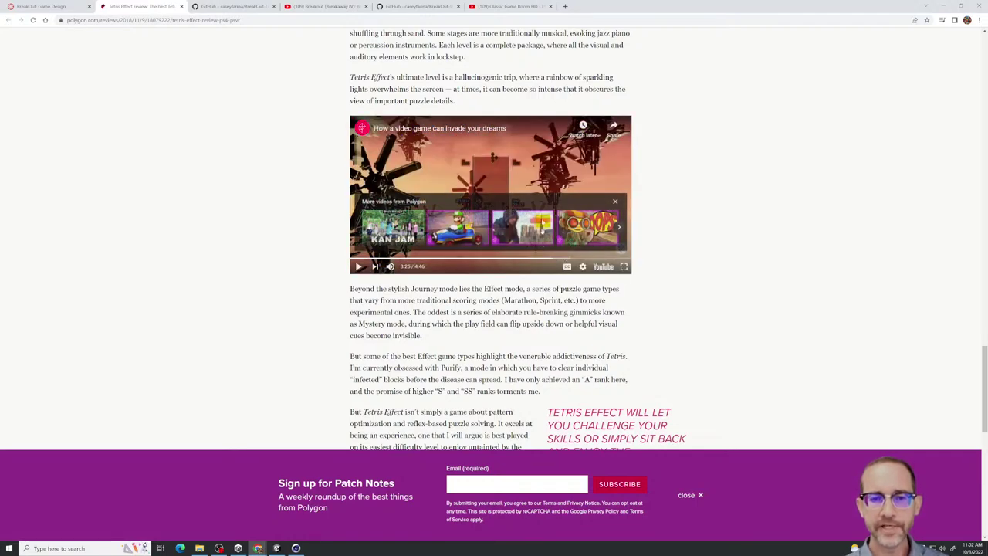
pyautogui.click(564, 260)
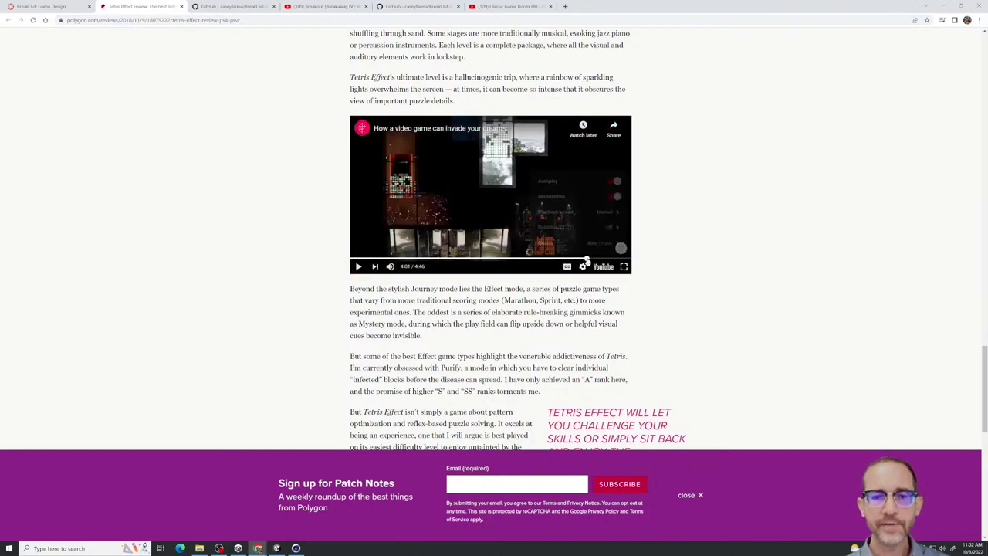
pyautogui.click(585, 260)
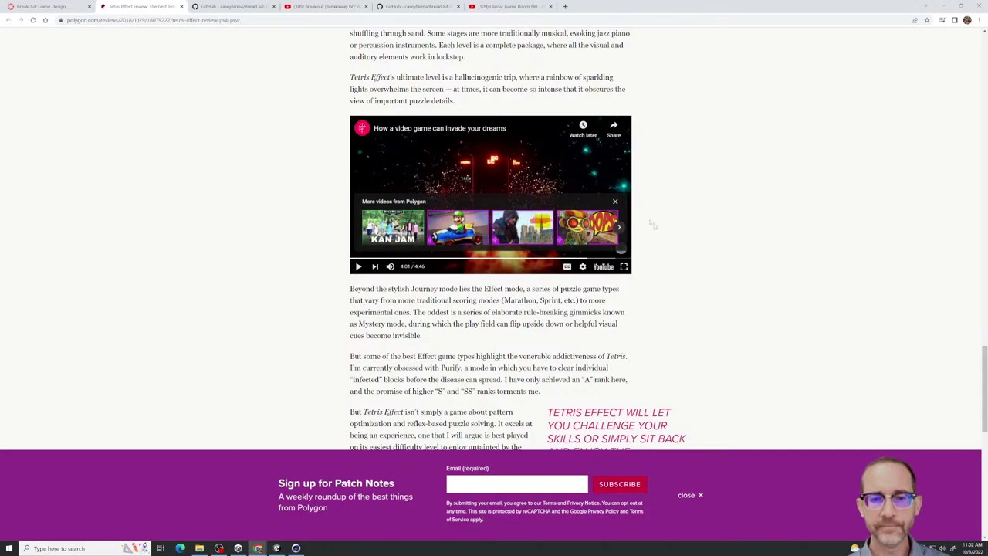
pyautogui.click(614, 203)
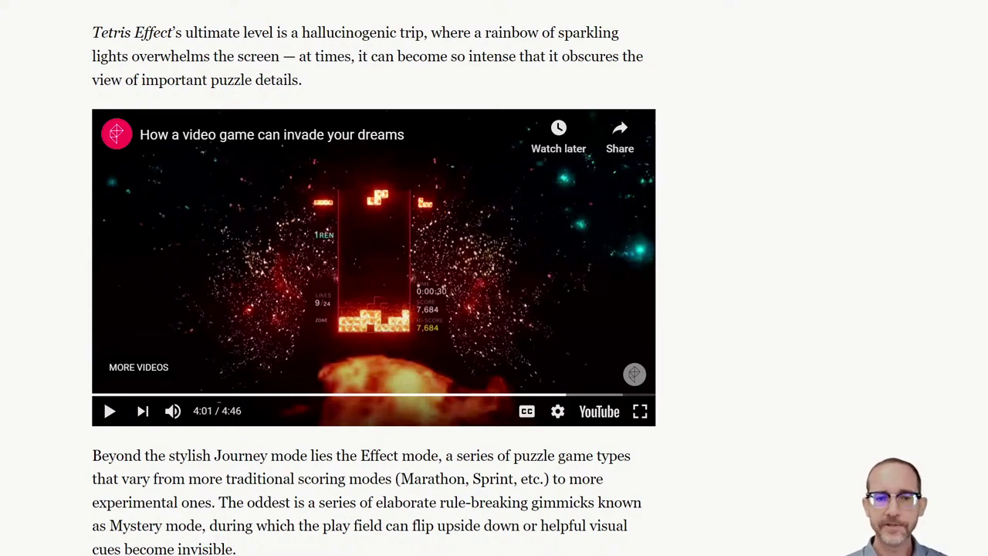
# Circle the Tetris play field in the magnified 4:01 frame, and move the paused video to 3:20
pyautogui.moveTo(306, 181)
pyautogui.mouseDown()
pyautogui.moveTo(339, 328)
pyautogui.moveTo(471, 322)
pyautogui.moveTo(396, 183)
pyautogui.moveTo(309, 321)
pyautogui.moveTo(500, 266)
pyautogui.mouseUp()
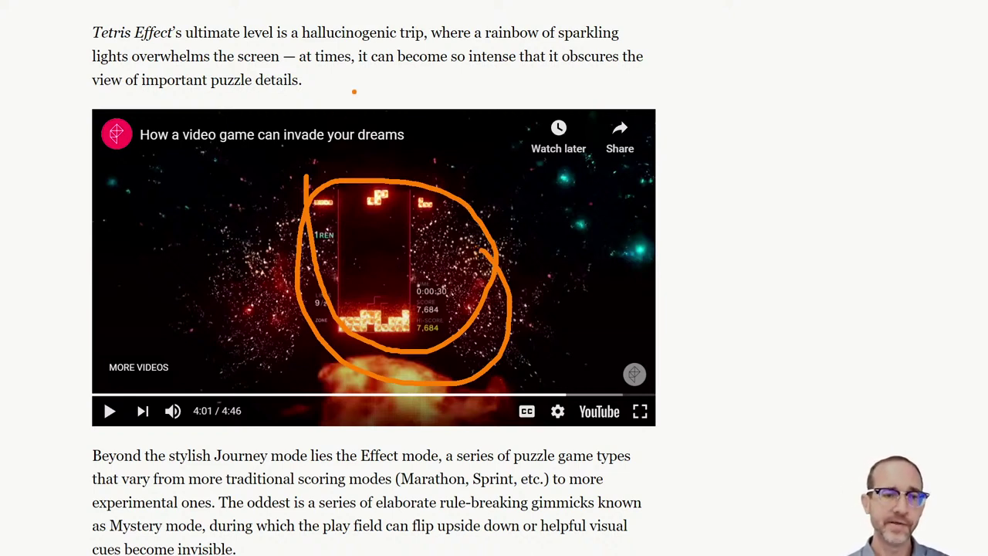
pyautogui.moveTo(319, 86)
pyautogui.mouseDown()
pyautogui.moveTo(133, 255)
pyautogui.moveTo(563, 460)
pyautogui.moveTo(516, 2)
pyautogui.moveTo(180, 148)
pyautogui.moveTo(527, 428)
pyautogui.moveTo(593, 159)
pyautogui.mouseUp()
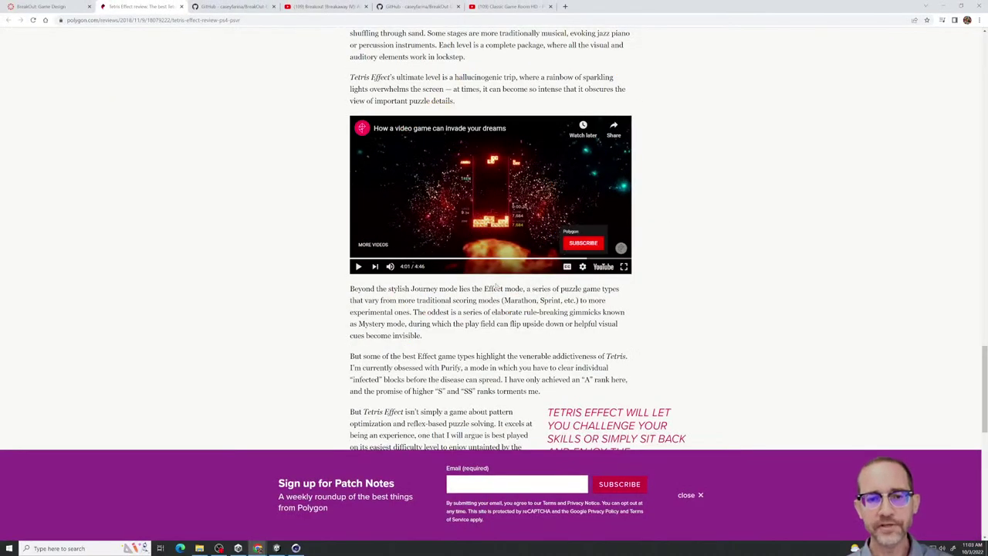
pyautogui.click(598, 258)
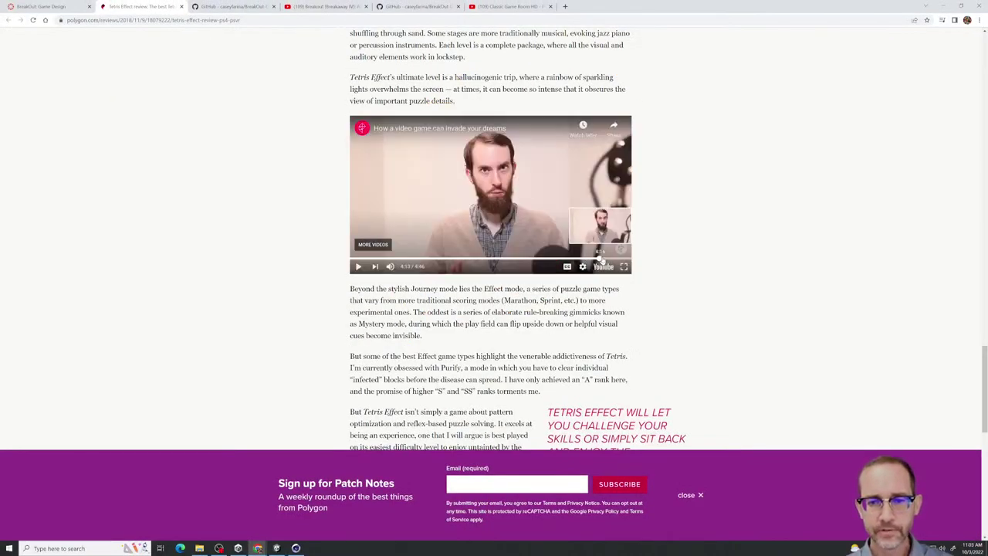
pyautogui.click(548, 258)
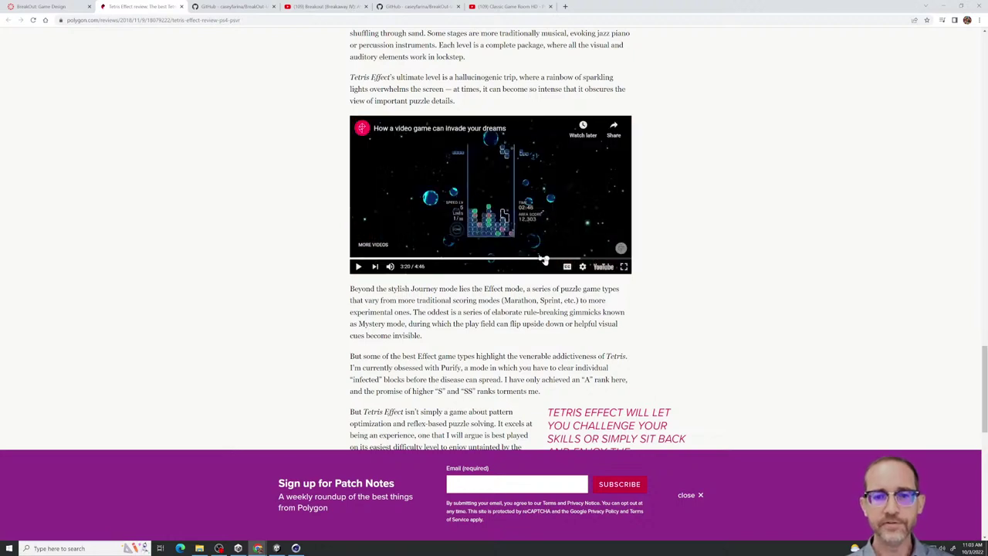
# Search the web for "tetris effect gamelan level" and narrow the results to videos
pyautogui.click(333, 21)
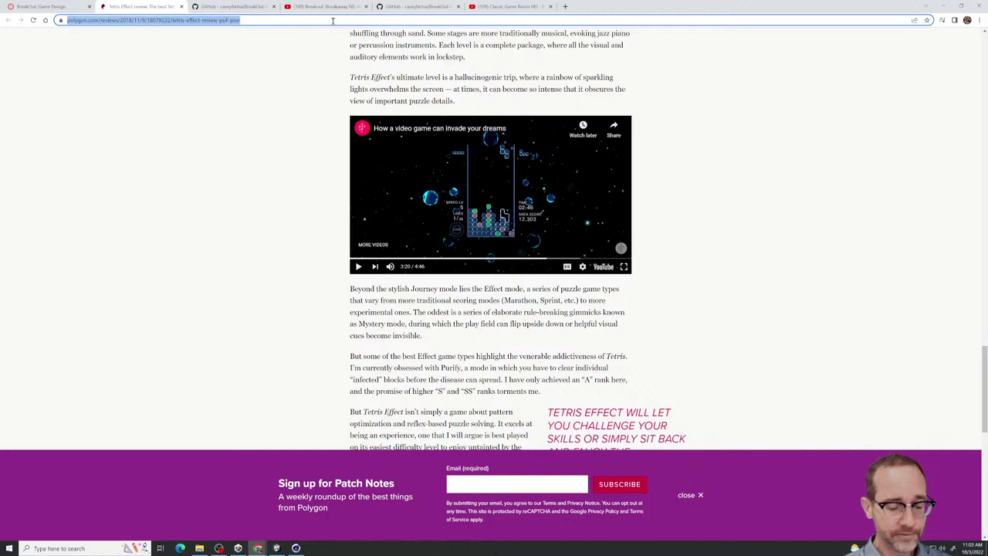
pyautogui.write('tetris')
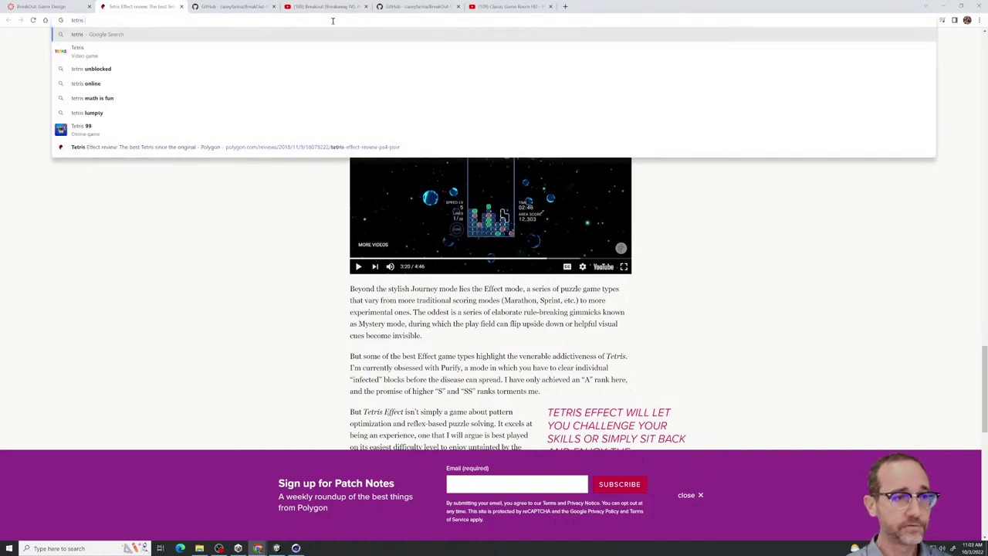
pyautogui.write(' effect')
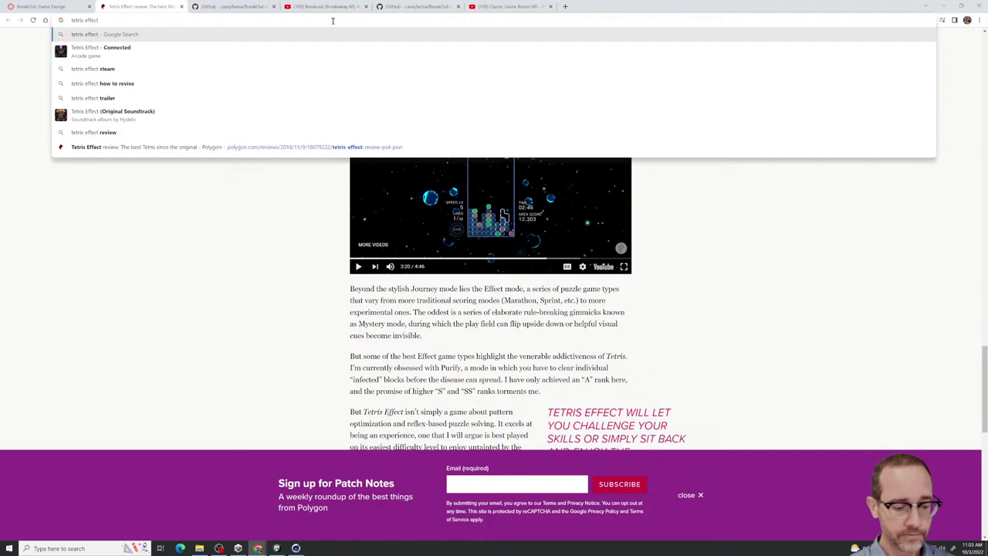
pyautogui.write(' gamelan level')
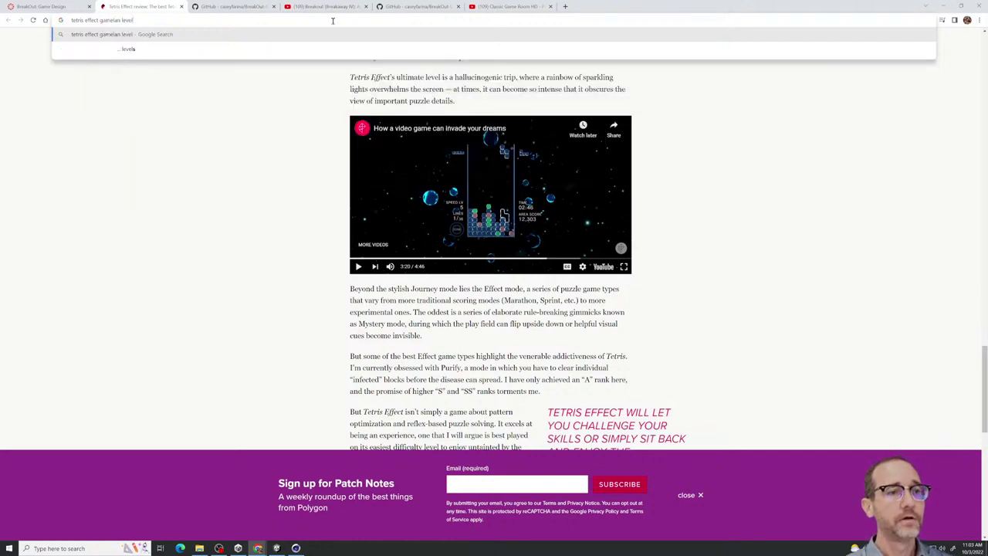
pyautogui.press('Return')
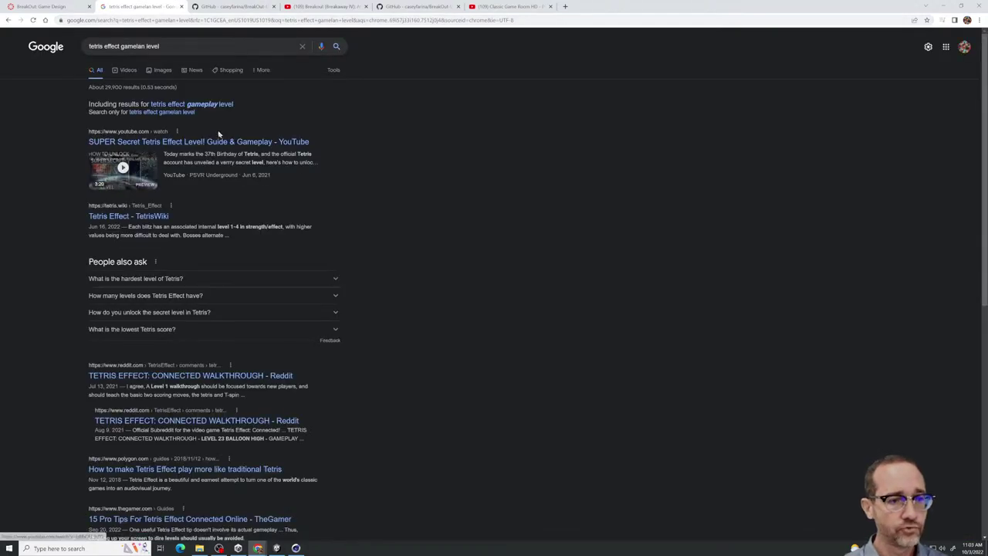
pyautogui.click(129, 70)
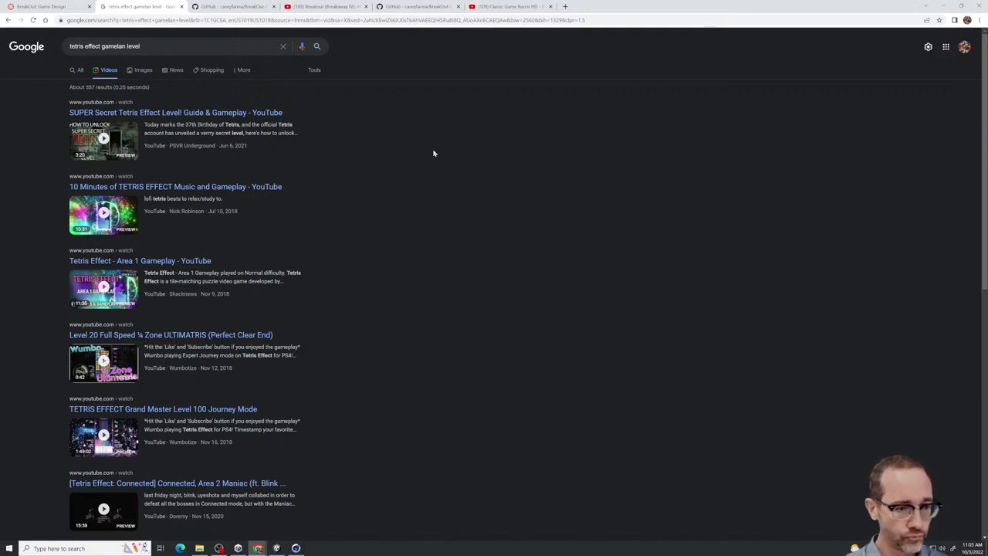
# Search the video results for "tetris effect gameplay" instead, and open the "Tetris Effect PC Gameplay" video on YouTube
pyautogui.click(184, 71)
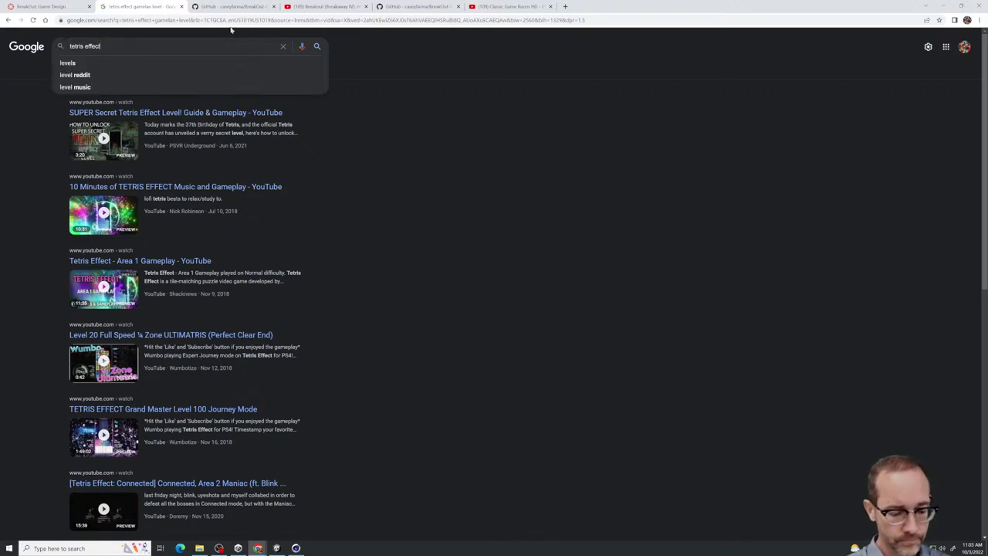
pyautogui.write('gameplay')
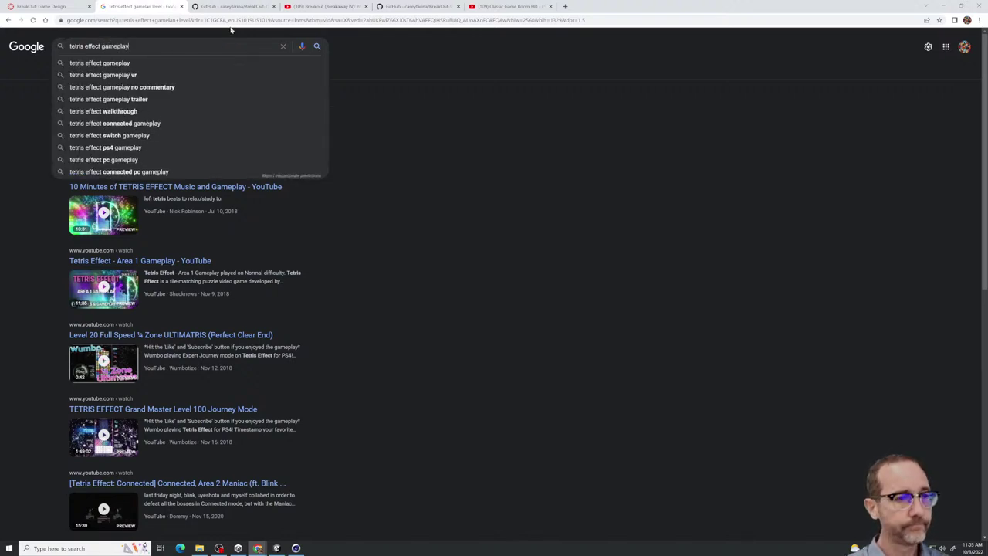
pyautogui.press('Return')
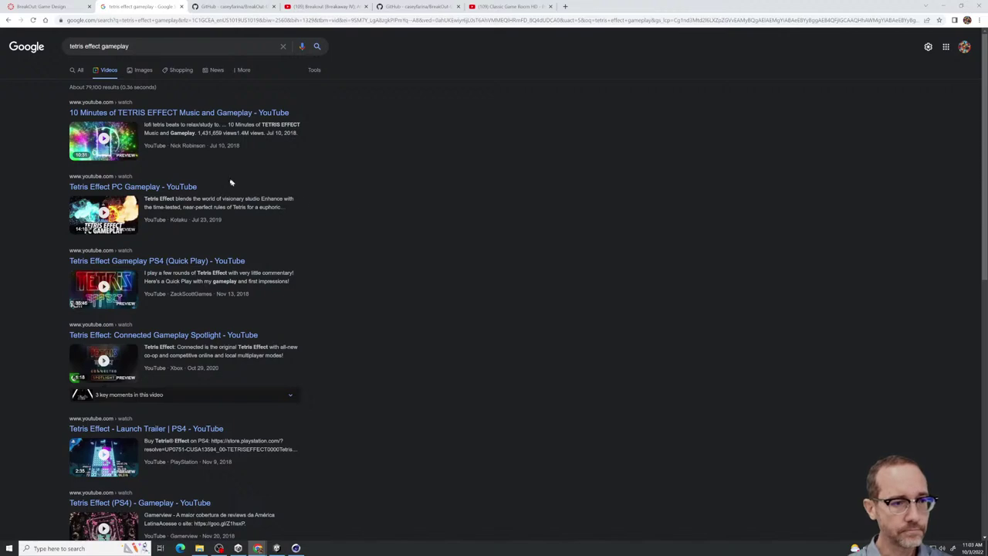
pyautogui.click(193, 188)
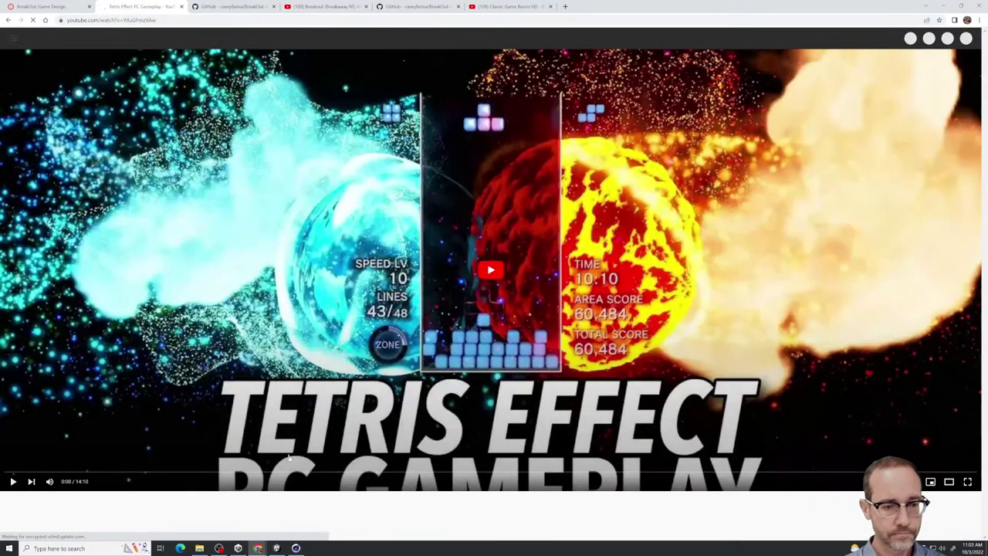
# Skip through the gameplay video to about 4:15, 6:15 and 9:49 to show its differently themed levels, and pause it at 9:55
pyautogui.click(291, 472)
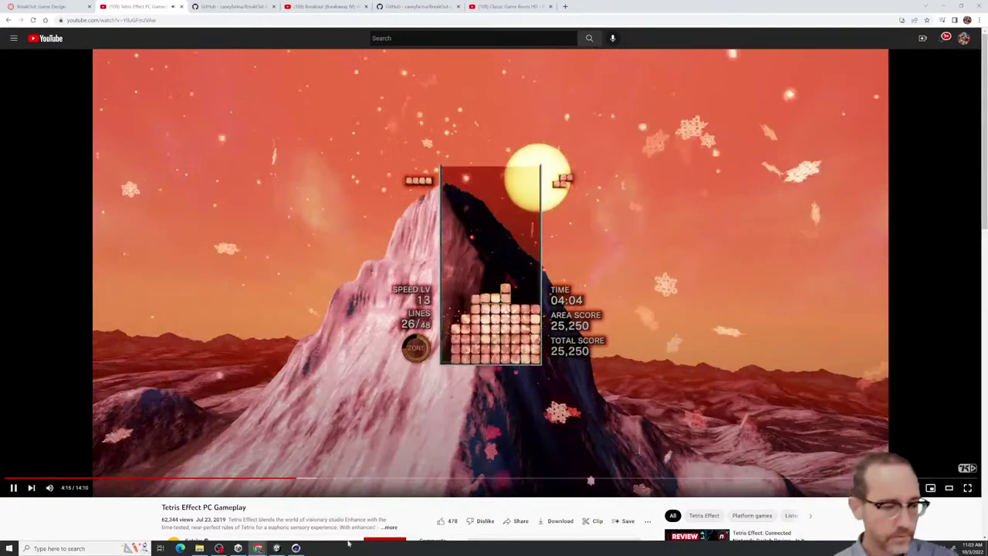
pyautogui.moveTo(69, 489); pyautogui.dragTo(78, 488)
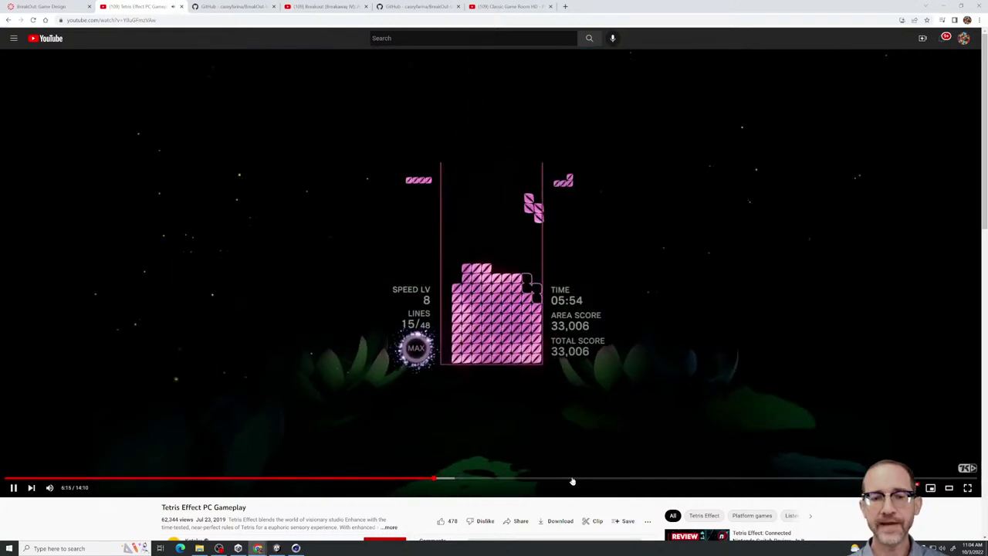
pyautogui.click(663, 479)
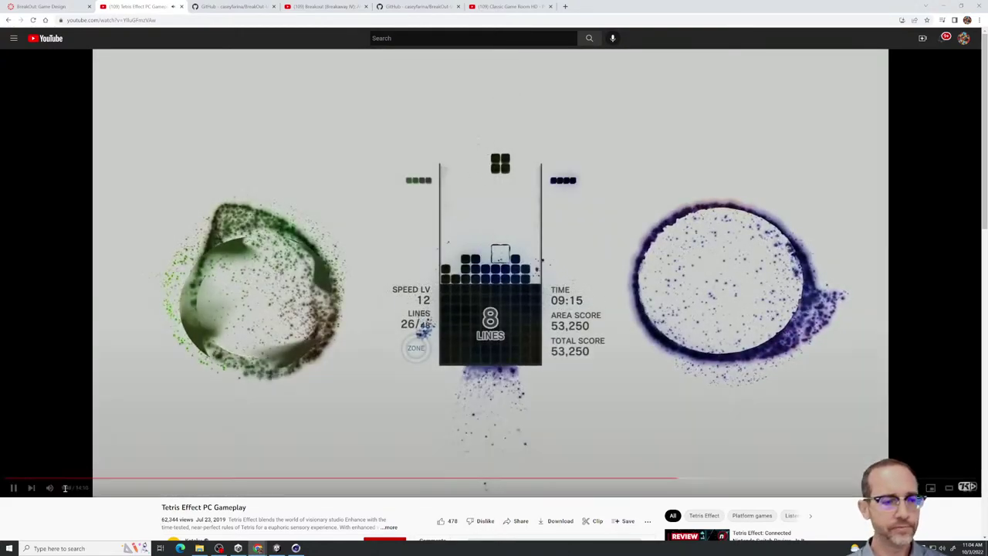
pyautogui.click(14, 488)
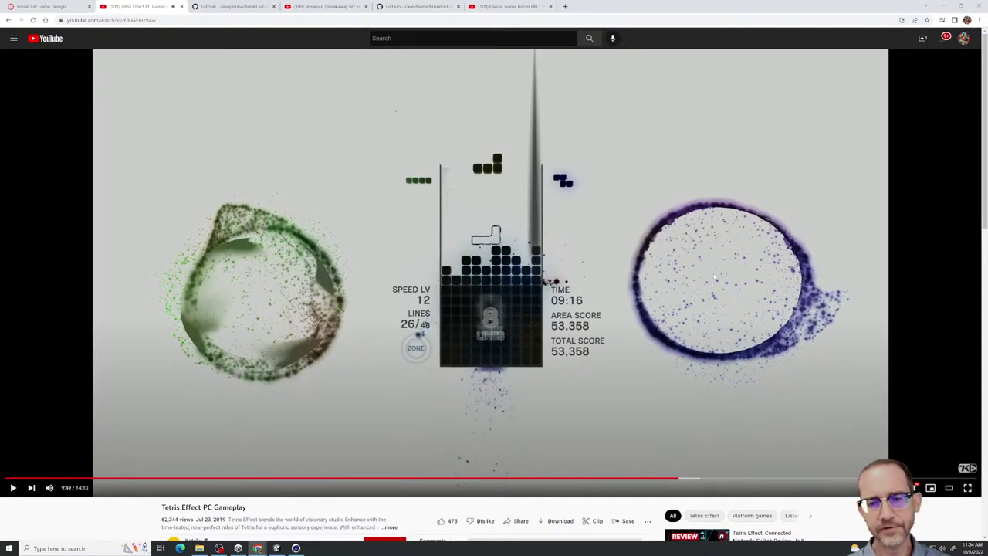
pyautogui.click(13, 488)
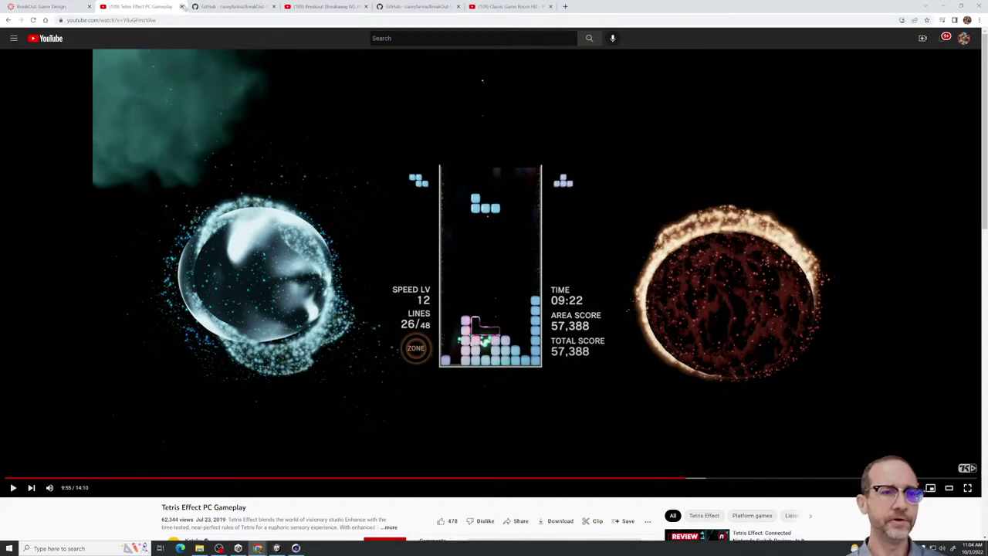
# Return to the BreakOut assignment page and review its visual design, game design and deliverable requirements
pyautogui.click(43, 6)
pyautogui.scroll(-5, 515, 351)
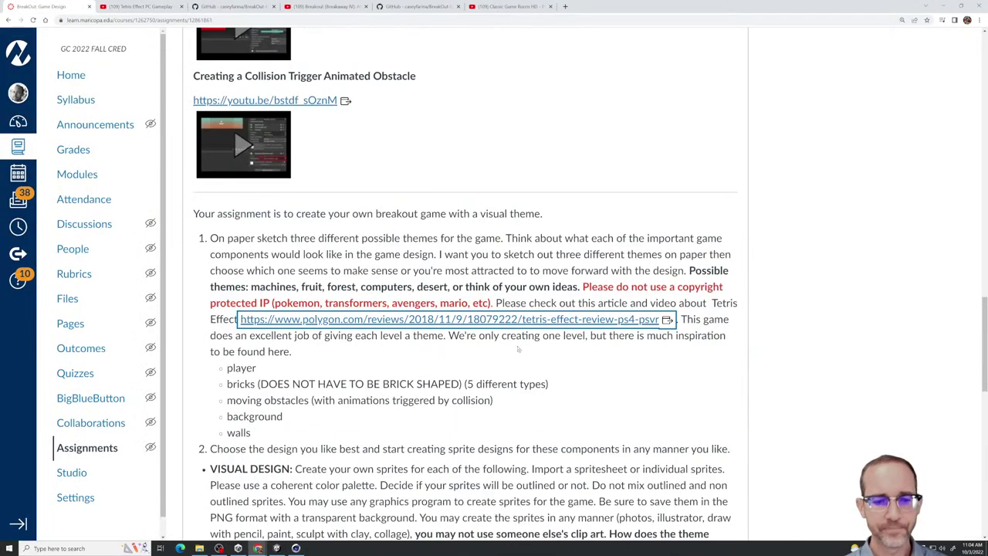
pyautogui.scroll(-5, 518, 348)
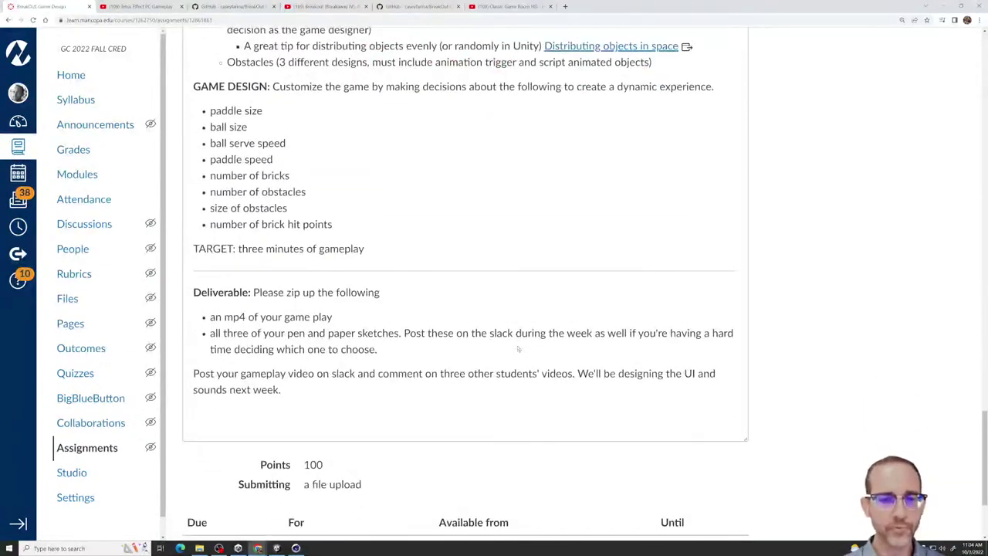
pyautogui.scroll(1, 518, 349)
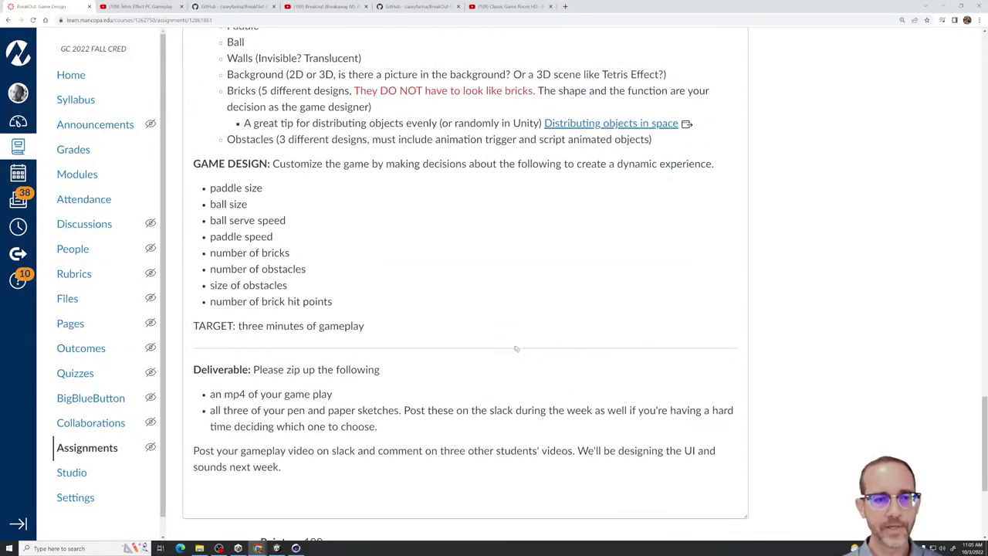
# Switch to the BreakOut project in Unity, activate the 3D background object and expand it to show its light and cubes
pyautogui.click(937, 5)
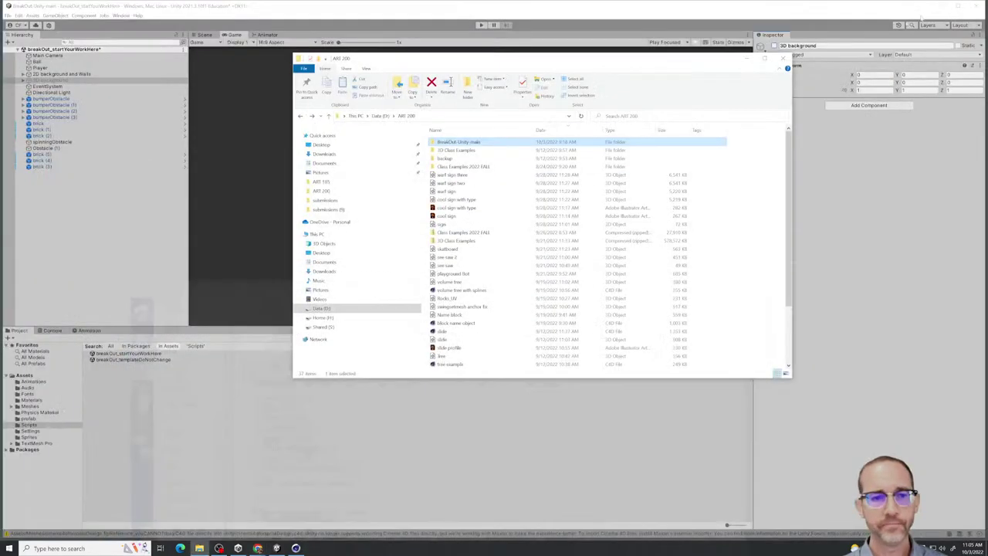
pyautogui.click(129, 247)
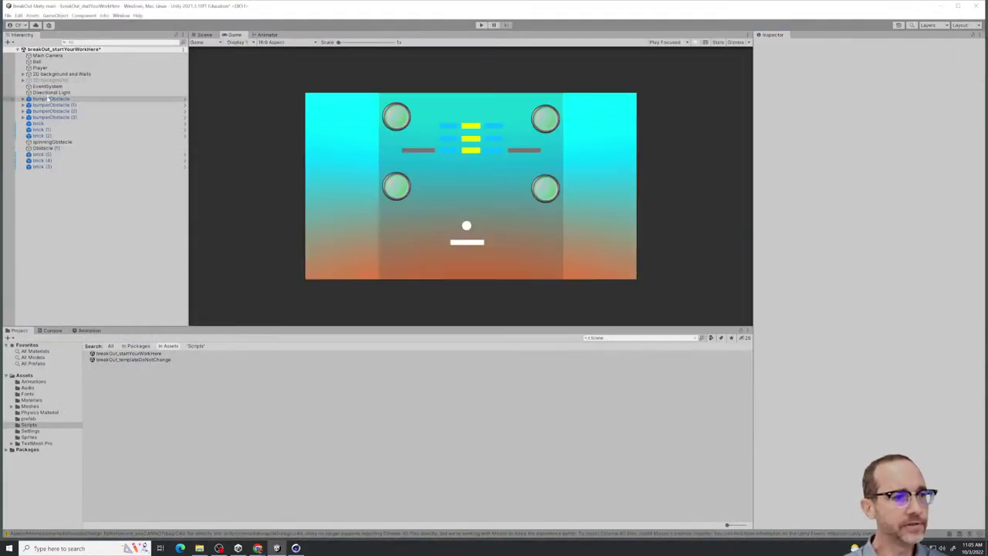
pyautogui.click(35, 74)
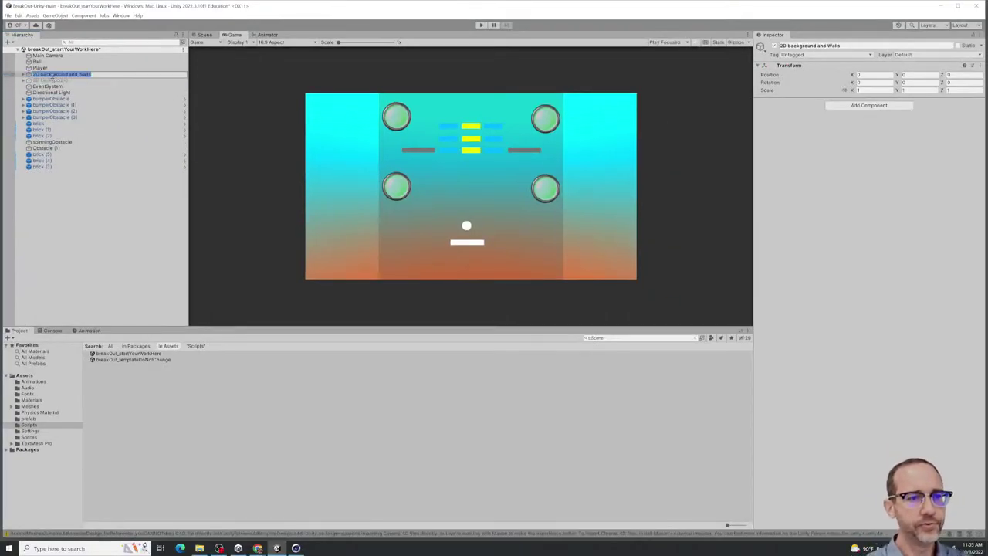
pyautogui.click(53, 80)
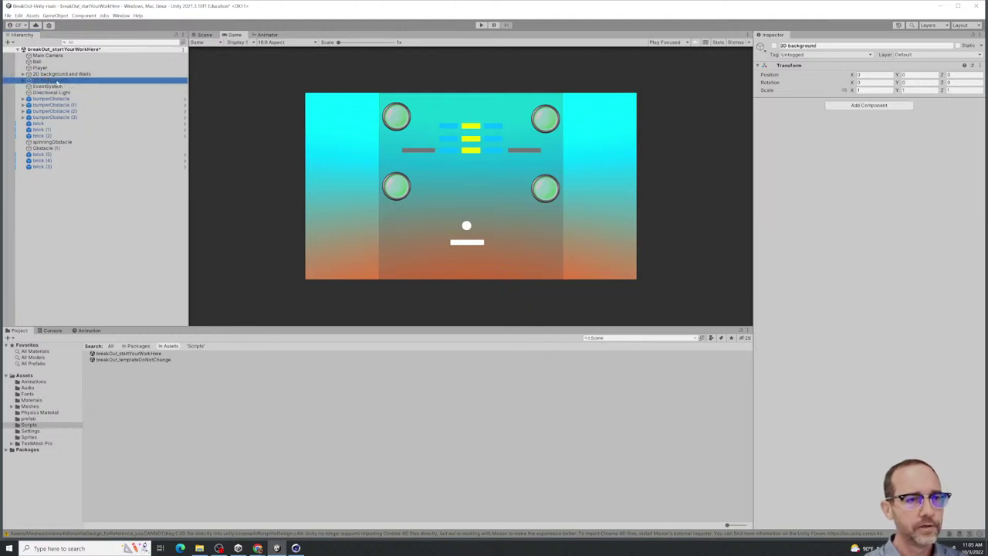
pyautogui.click(775, 46)
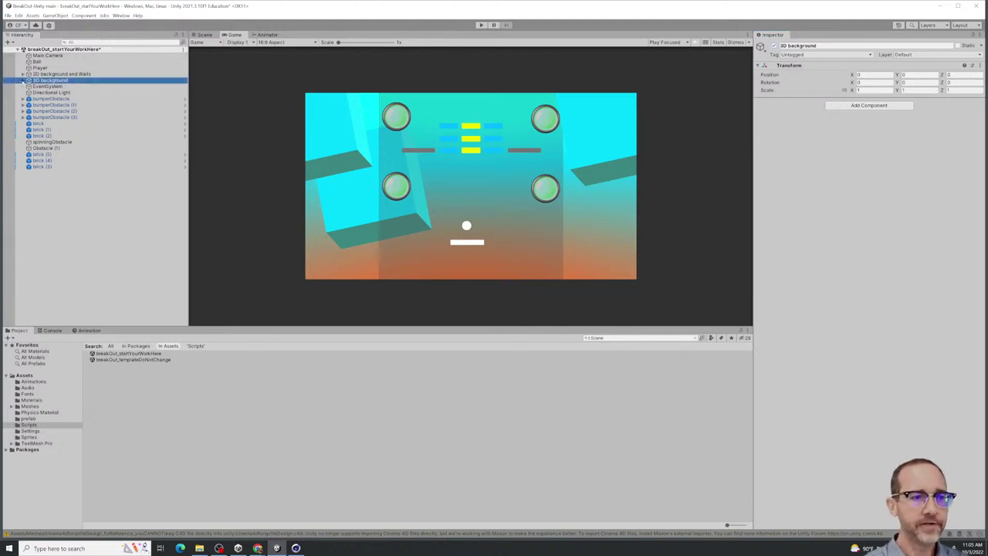
pyautogui.click(23, 80)
pyautogui.click(43, 88)
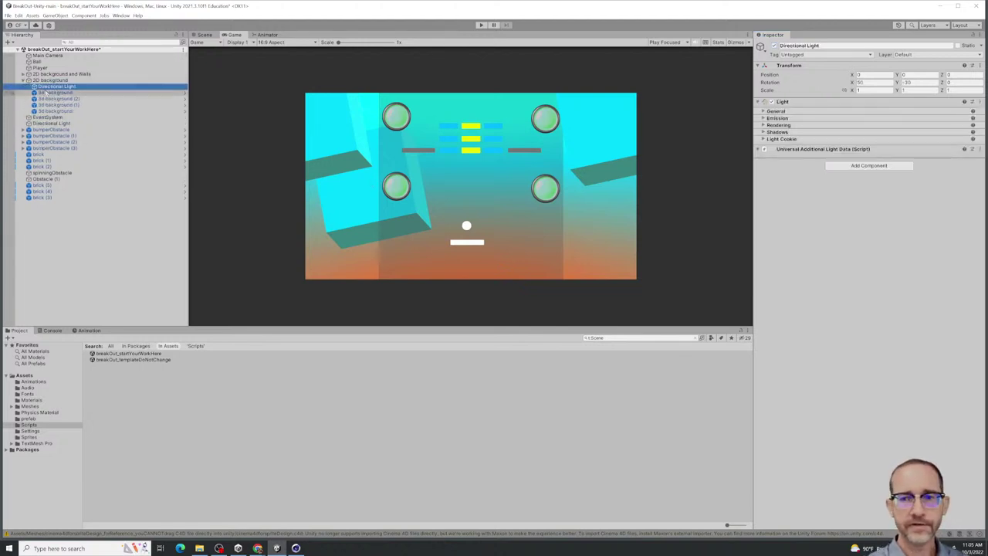
# Set the Linear Rotation speeds of 3d background (2) to X 14, Y -40, Z -4, and of the first 3d background cube to 64, 49, 40
pyautogui.click(50, 98)
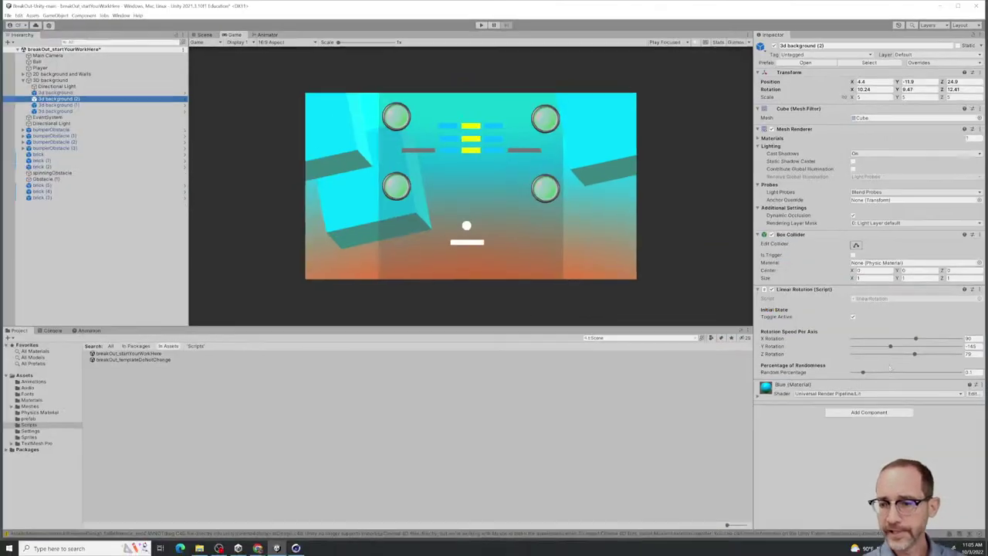
pyautogui.moveTo(819, 379); pyautogui.dragTo(891, 384)
pyautogui.moveTo(928, 346); pyautogui.dragTo(904, 354)
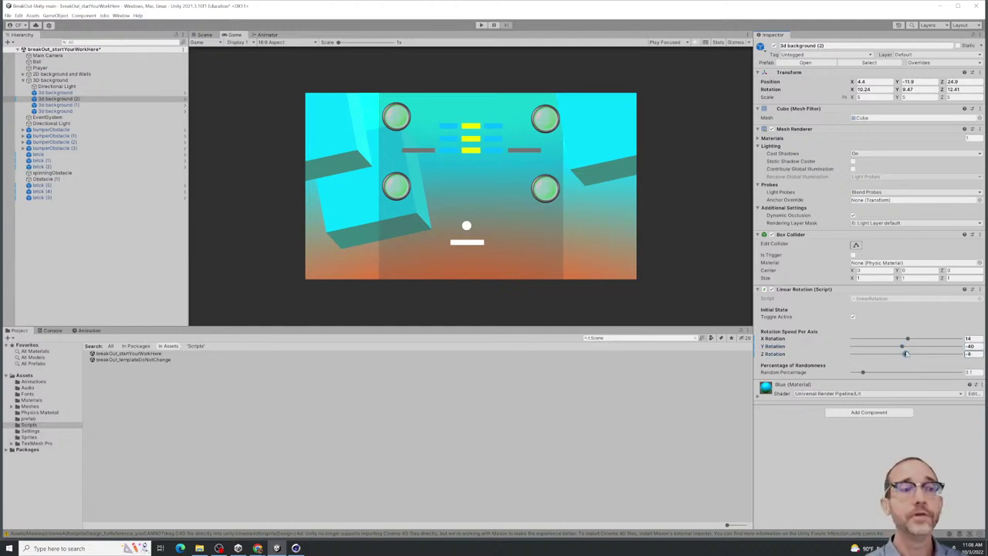
pyautogui.click(73, 94)
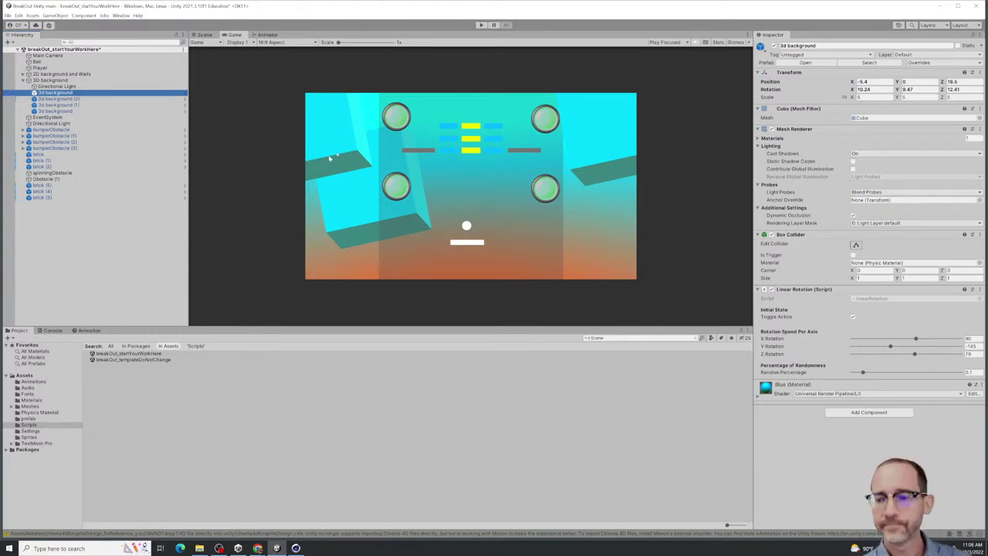
pyautogui.moveTo(899, 344)
pyautogui.mouseDown()
pyautogui.moveTo(912, 338)
pyautogui.moveTo(911, 354)
pyautogui.mouseUp()
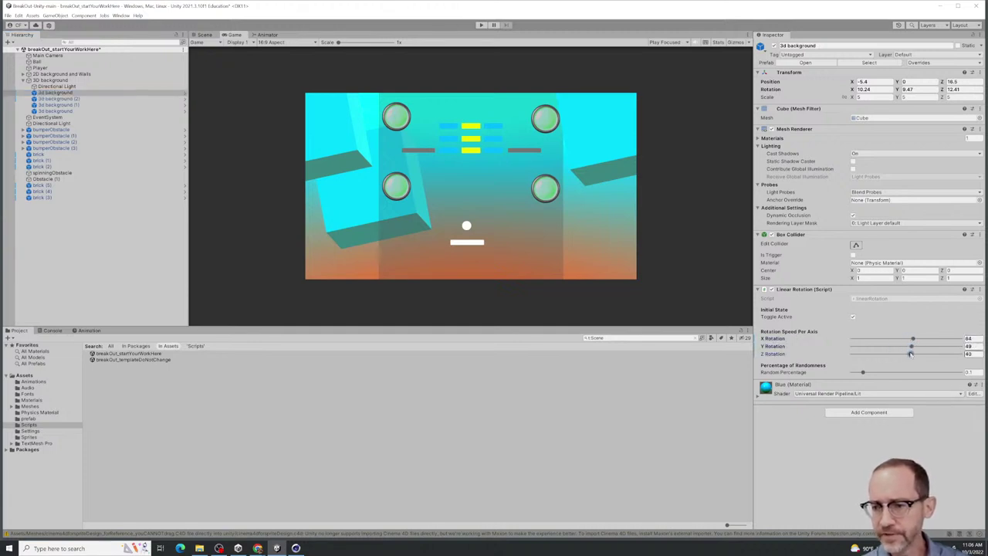
# Playtest the game with the rotating 3D background cubes, move the paddle, and stop play mode
pyautogui.click(58, 111)
pyautogui.click(481, 24)
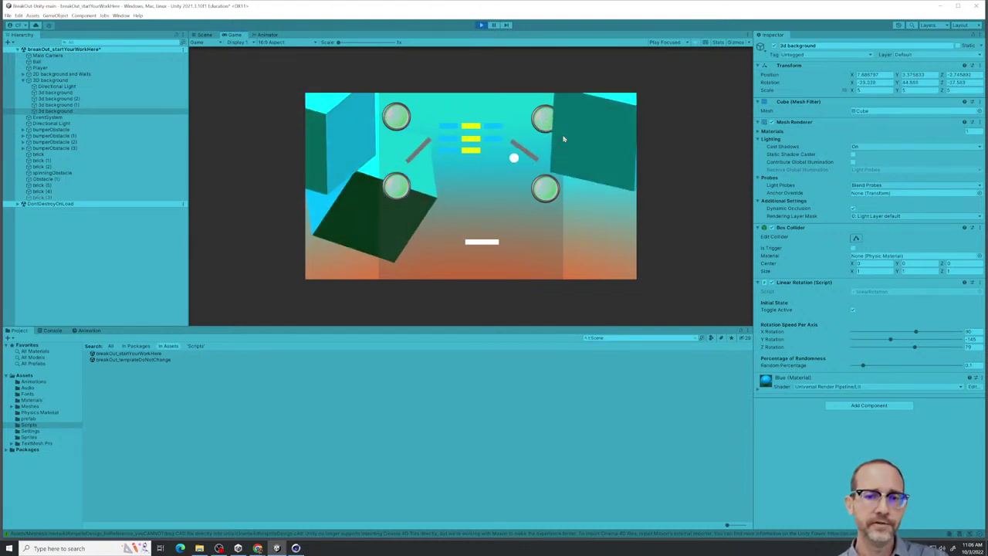
pyautogui.press('Right')
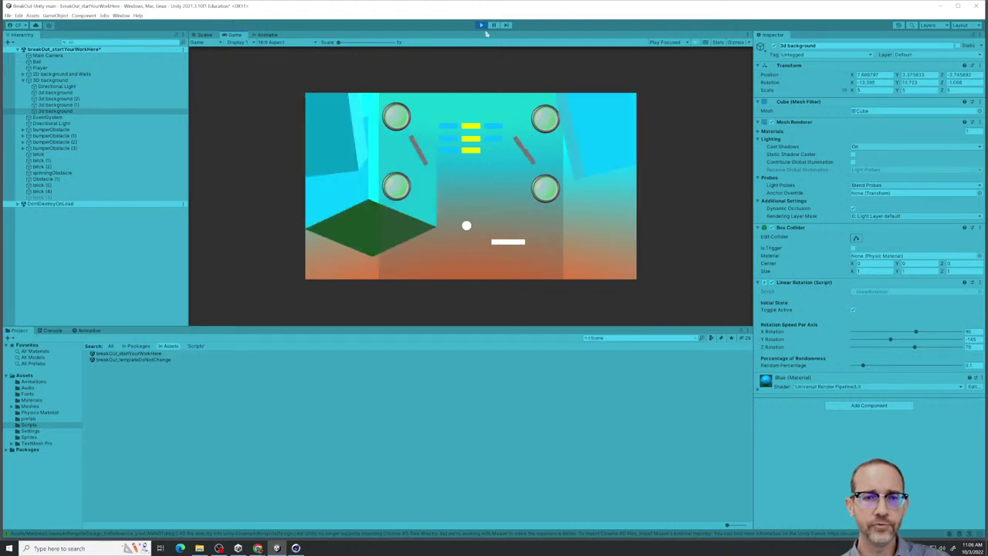
pyautogui.click(480, 24)
# Select the parent 3D background object and reposition it so its cubes shift behind the play field
pyautogui.press('Up')
pyautogui.press('Up')
pyautogui.press('Up')
pyautogui.press('Up')
pyautogui.press('Up')
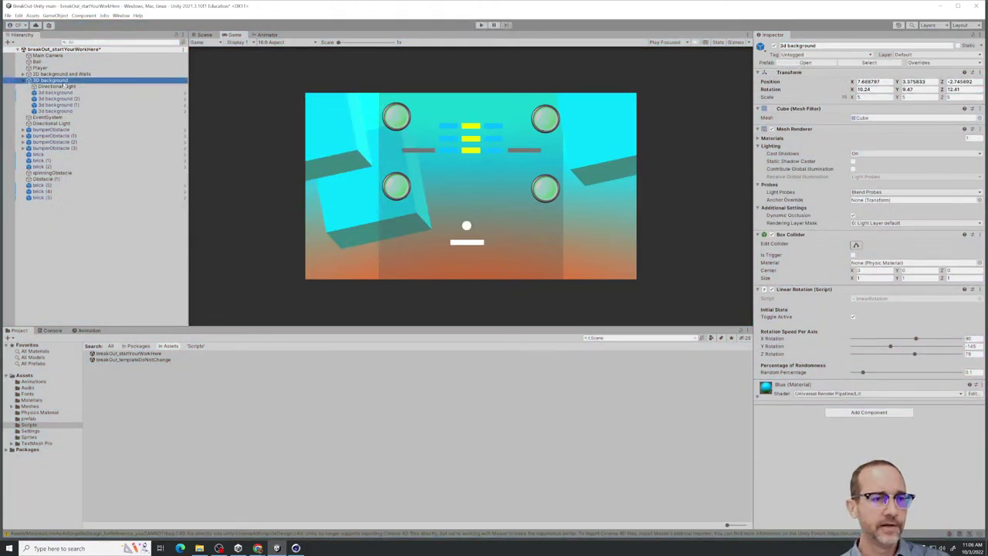
pyautogui.moveTo(899, 82); pyautogui.dragTo(705, 165)
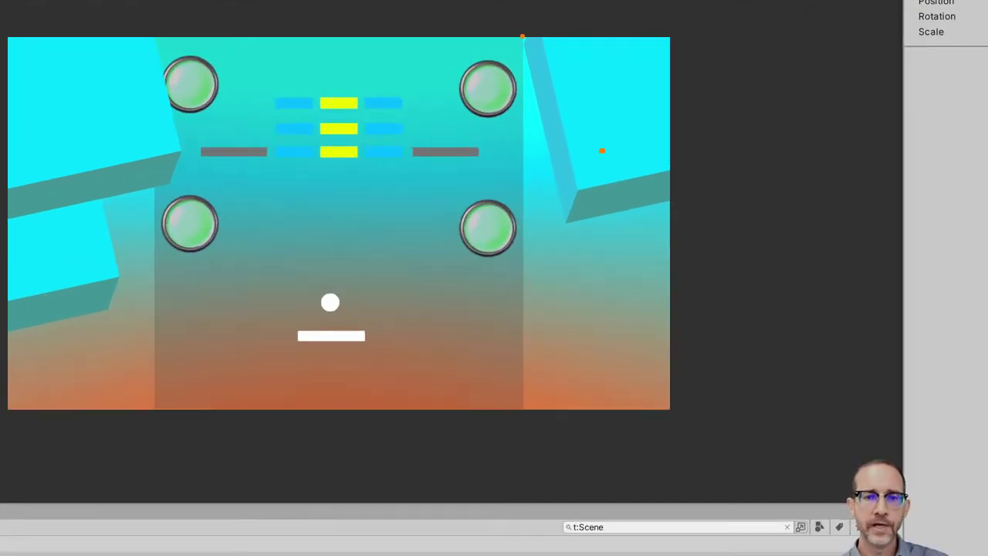
# Outline the play field in orange on the magnified game view, and sketch alternative curvy wall shapes on both sides of it
pyautogui.moveTo(522, 37)
pyautogui.mouseDown()
pyautogui.moveTo(521, 406)
pyautogui.moveTo(495, 429)
pyautogui.moveTo(142, 426)
pyautogui.moveTo(163, 25)
pyautogui.moveTo(157, 56)
pyautogui.mouseUp()
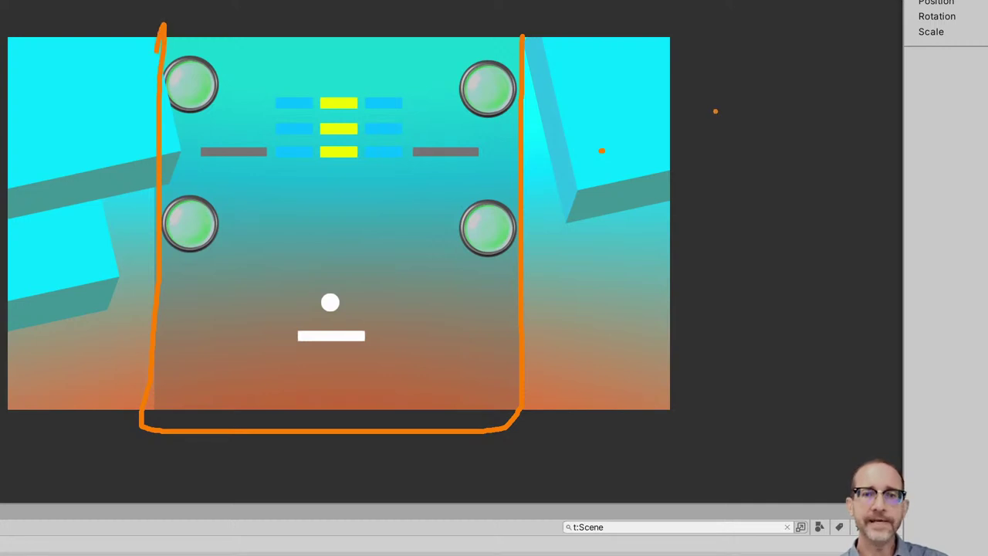
pyautogui.moveTo(577, 31)
pyautogui.mouseDown()
pyautogui.moveTo(580, 103)
pyautogui.moveTo(642, 355)
pyautogui.moveTo(588, 479)
pyautogui.mouseUp()
pyautogui.moveTo(88, 440)
pyautogui.mouseDown()
pyautogui.moveTo(71, 417)
pyautogui.moveTo(8, 12)
pyautogui.moveTo(7, 34)
pyautogui.mouseUp()
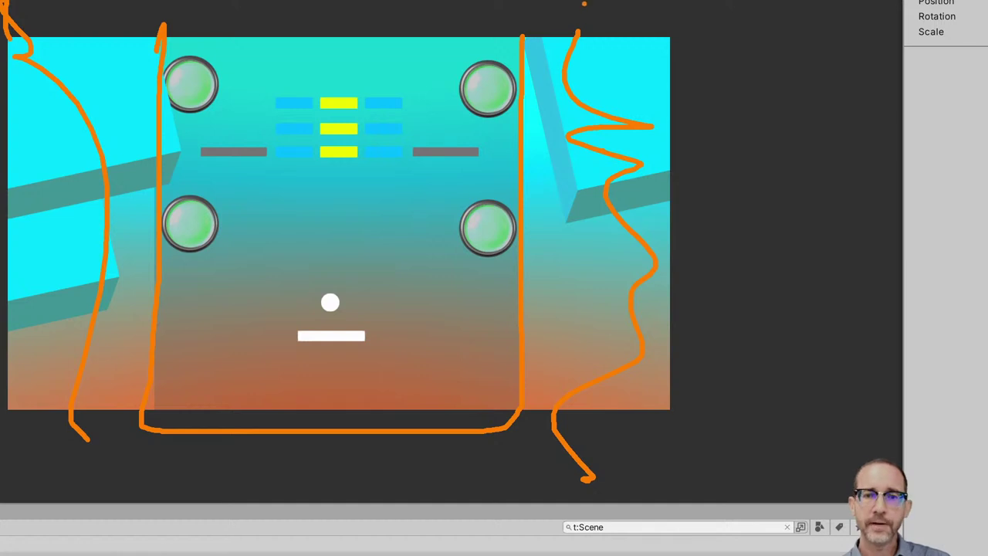
pyautogui.moveTo(584, 4)
pyautogui.mouseDown()
pyautogui.moveTo(647, 320)
pyautogui.moveTo(588, 479)
pyautogui.mouseUp()
pyautogui.moveTo(71, 430); pyautogui.dragTo(108, 1)
pyautogui.click(90, 12)
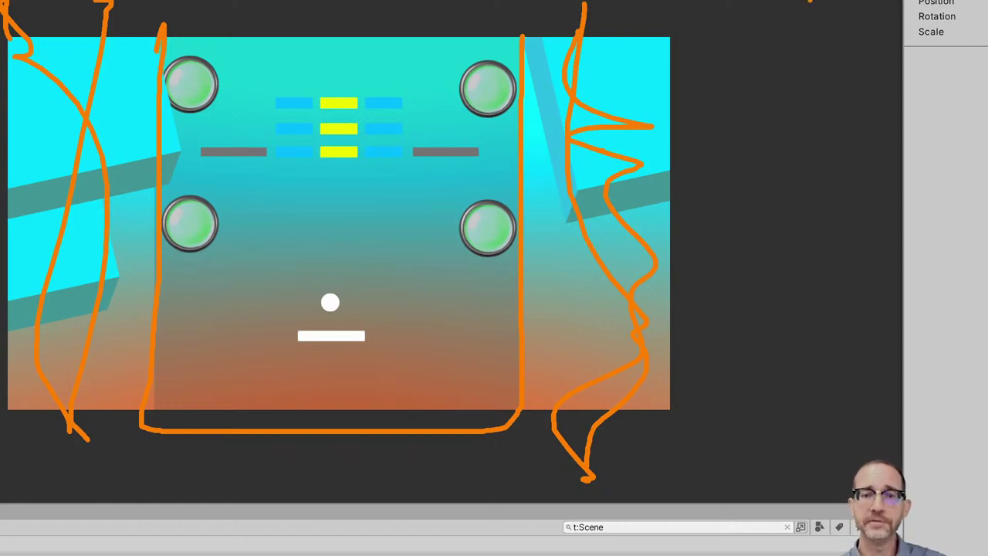
# Sketch more irregular wall shapes beside the play field, add a straight arrow pointing at them, and clear the annotations from the magnified view
pyautogui.moveTo(600, 34)
pyautogui.mouseDown()
pyautogui.moveTo(618, 116)
pyautogui.moveTo(598, 255)
pyautogui.moveTo(625, 232)
pyautogui.moveTo(607, 231)
pyautogui.mouseUp()
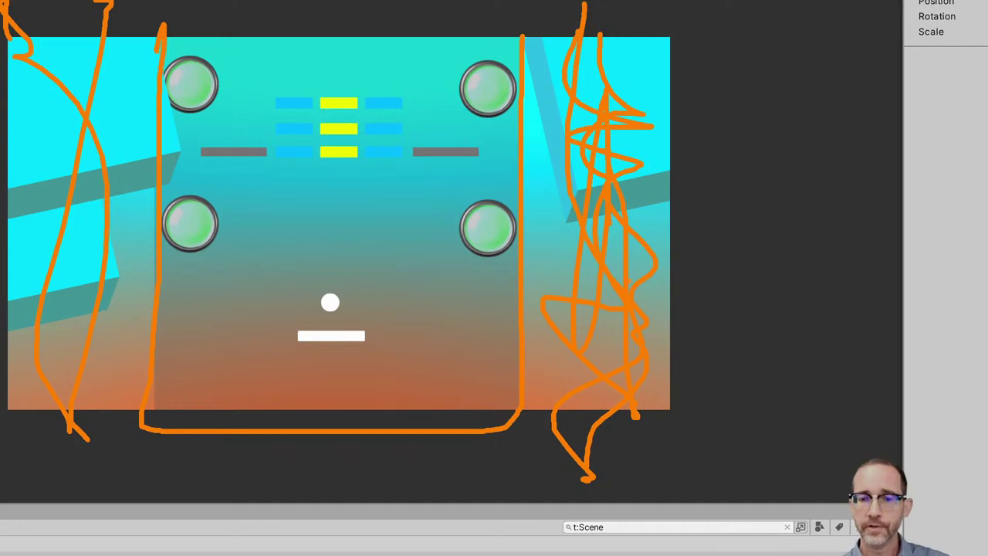
pyautogui.moveTo(929, 68)
pyautogui.mouseDown()
pyautogui.moveTo(643, 68)
pyautogui.moveTo(605, 173)
pyautogui.mouseUp()
pyautogui.click(863, 105)
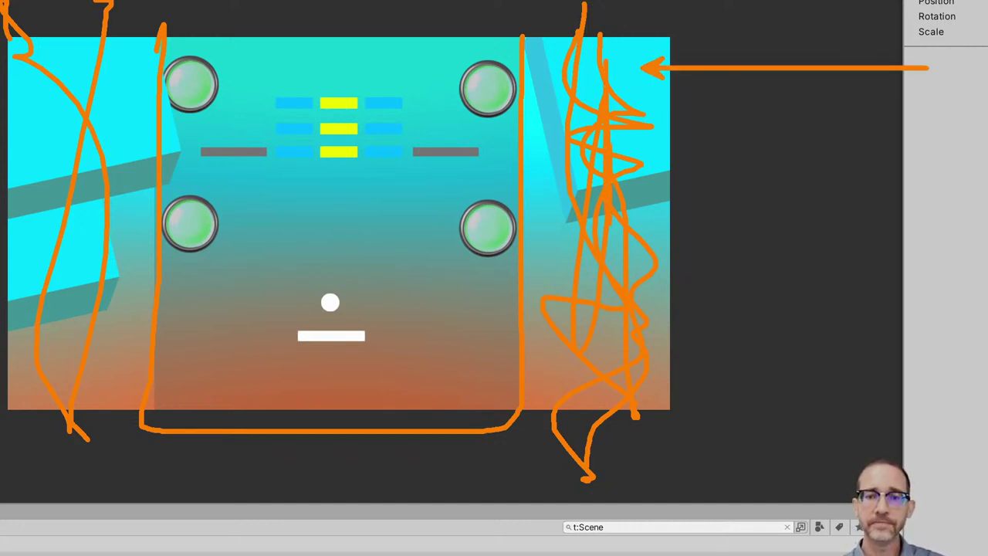
pyautogui.moveTo(629, 139); pyautogui.dragTo(650, 436)
pyautogui.press('Escape')
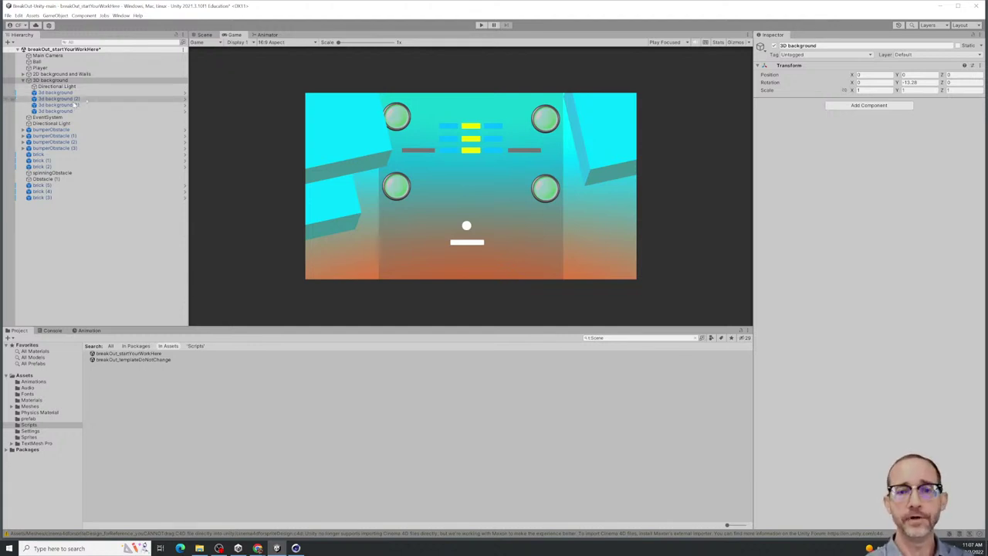
# Start and stop a brief playtest, and deactivate the parent 3D background object so its cubes are hidden
pyautogui.click(481, 25)
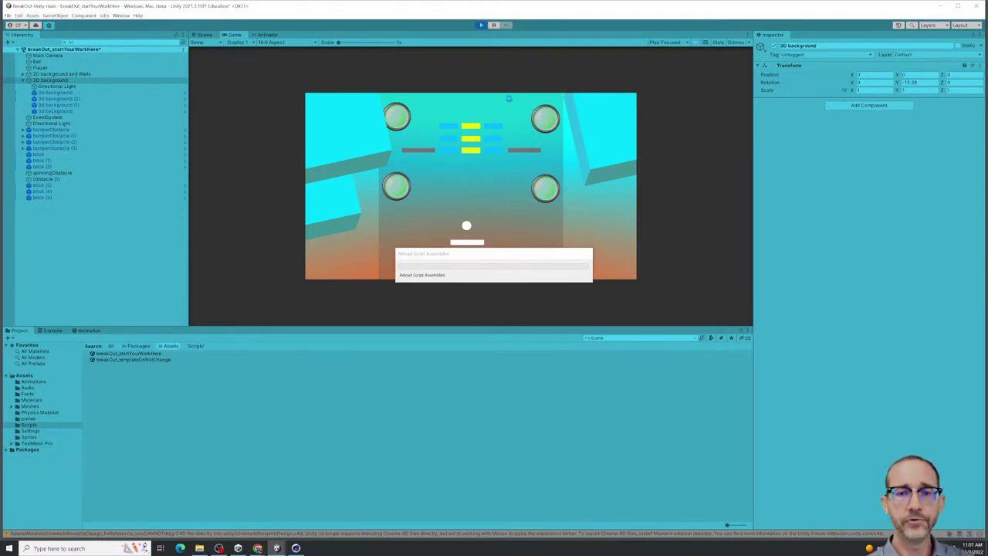
pyautogui.click(481, 25)
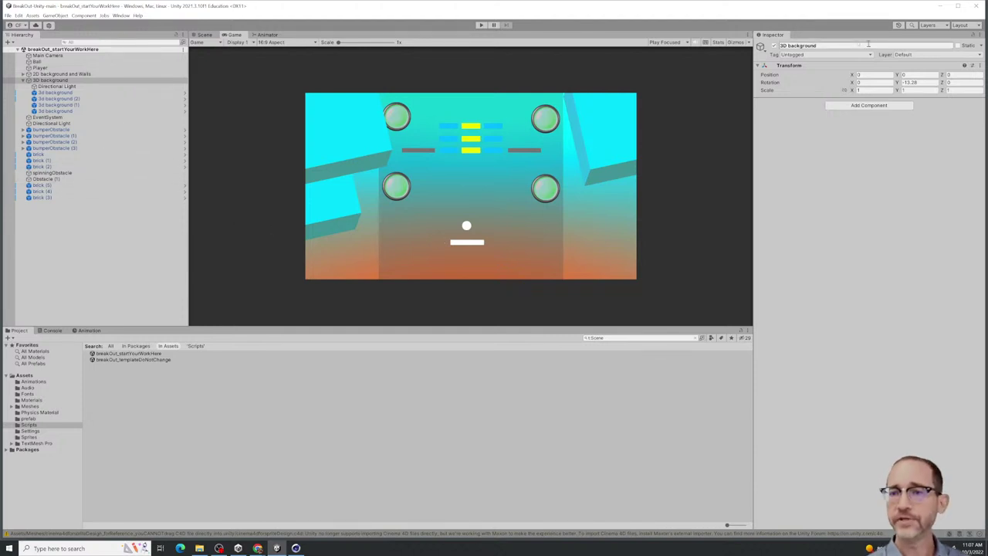
pyautogui.click(774, 46)
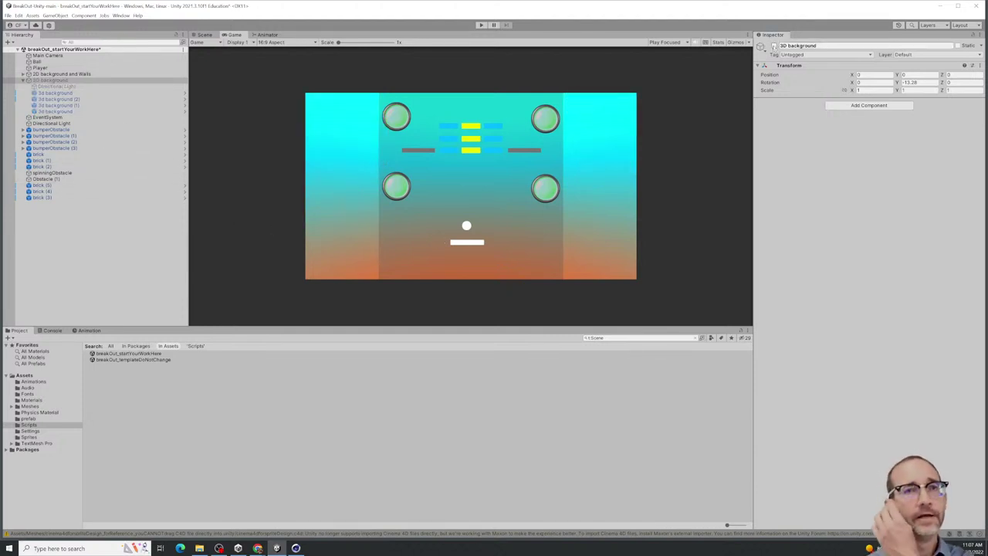
pyautogui.click(774, 45)
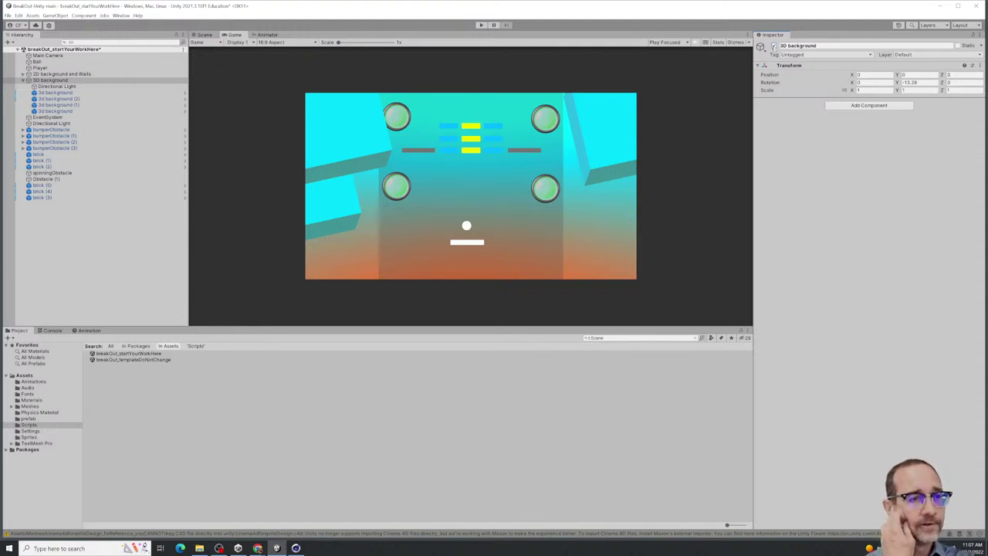
pyautogui.click(774, 46)
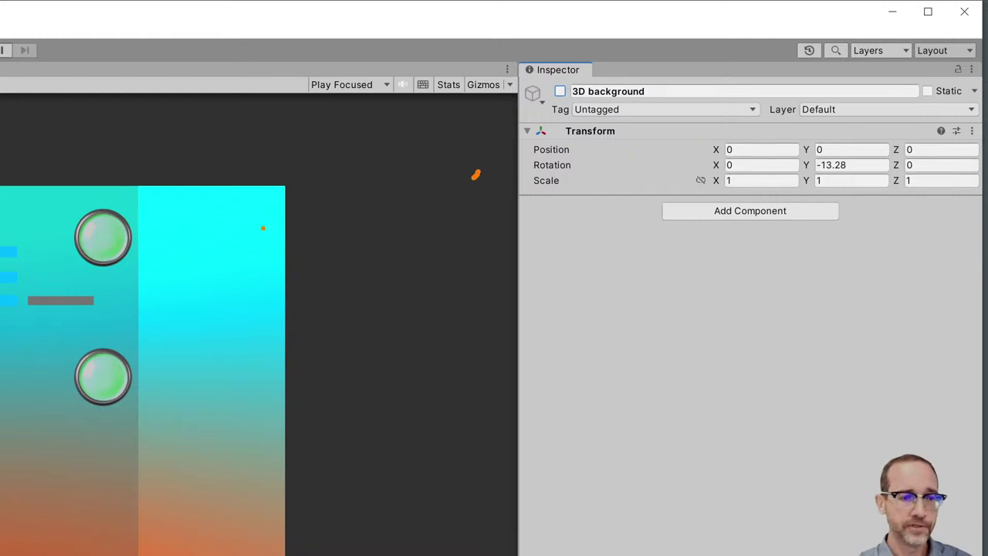
# Draw freehand orange strokes over the magnified game view to illustrate possible side wall shapes, and clear the drawing
pyautogui.moveTo(202, 188)
pyautogui.mouseDown()
pyautogui.moveTo(199, 239)
pyautogui.moveTo(230, 357)
pyautogui.mouseUp()
pyautogui.moveTo(236, 414); pyautogui.dragTo(163, 553)
pyautogui.press('Escape')
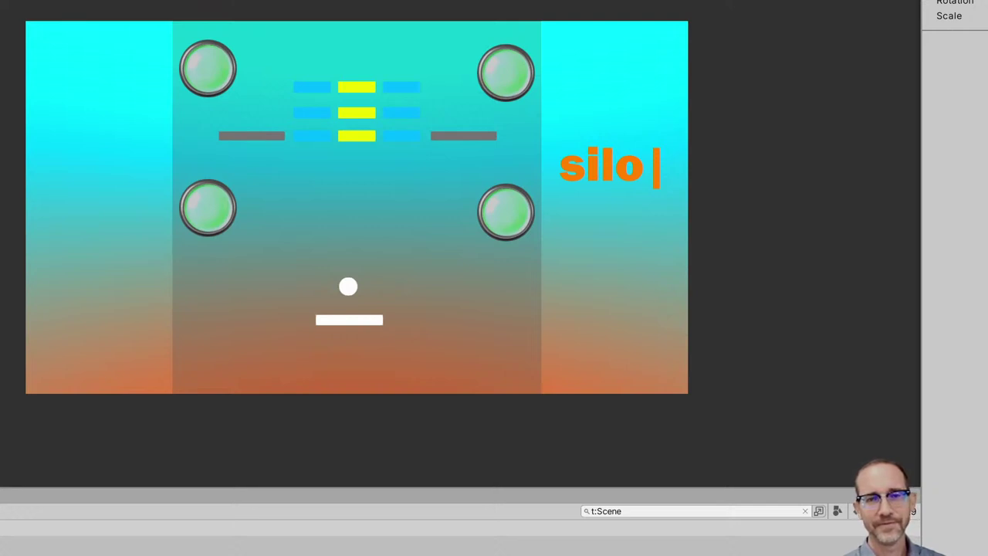
# Correct and complete the orange text annotation beside the play field so it reads "silhouette"
pyautogui.press('BackSpace')
pyautogui.write('h')
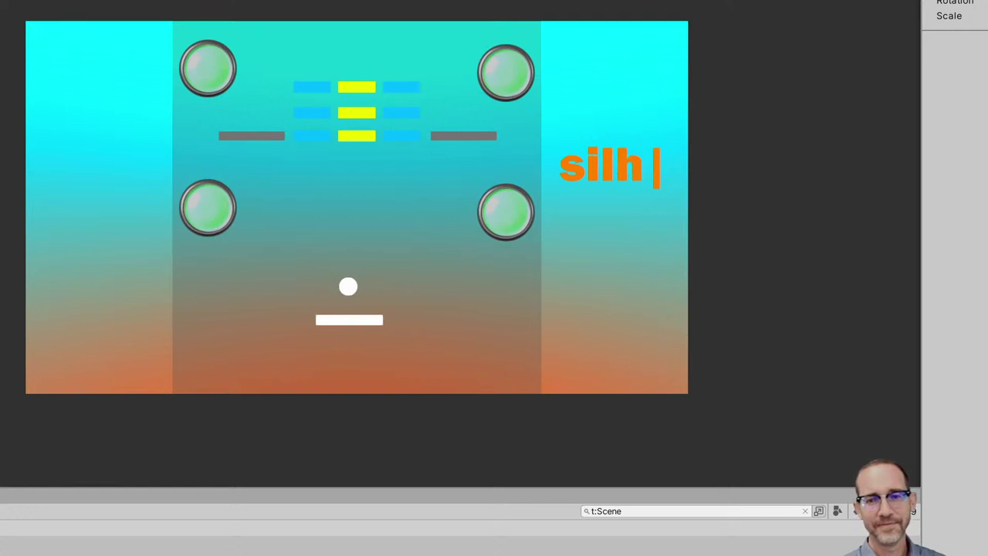
pyautogui.write('ouet')
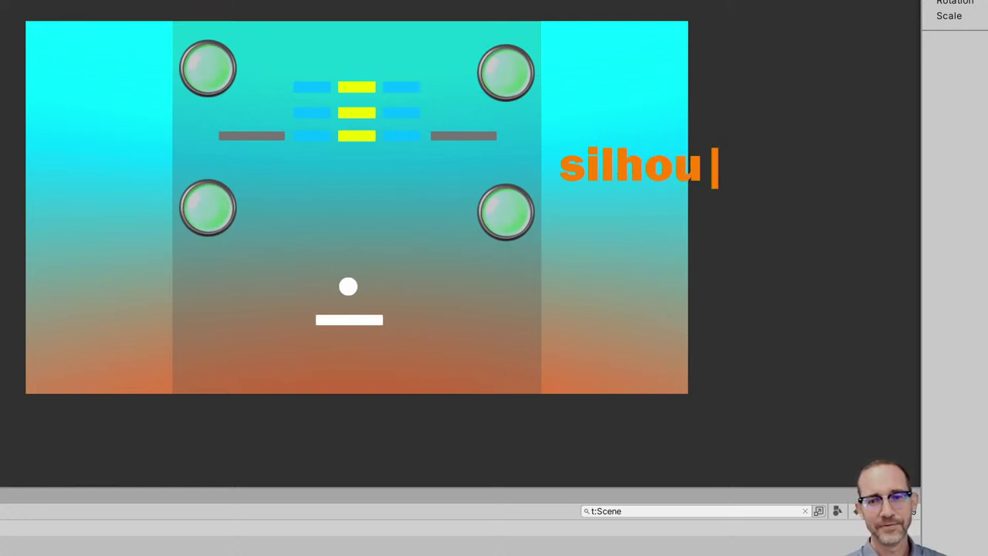
pyautogui.press('BackSpace')
pyautogui.write('ette')
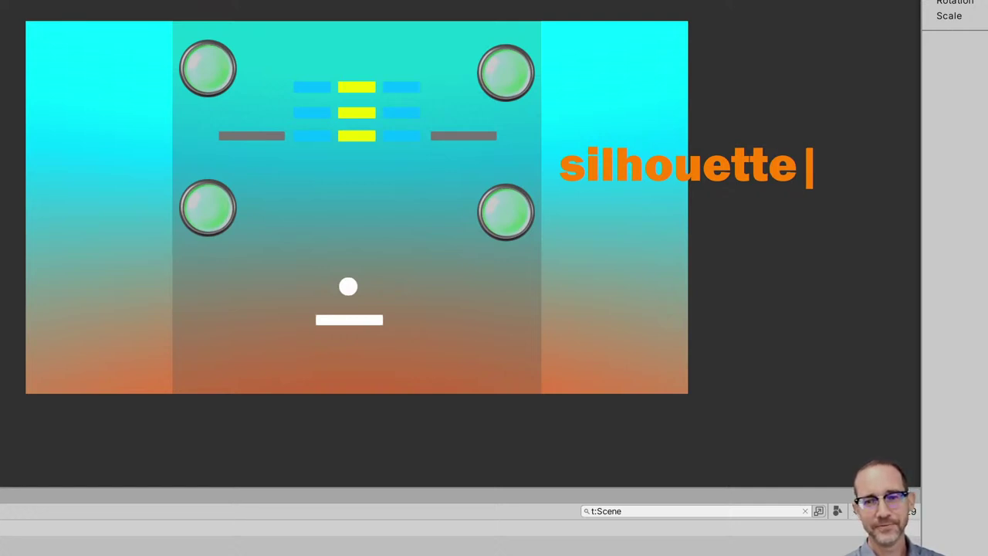
pyautogui.press('Return')
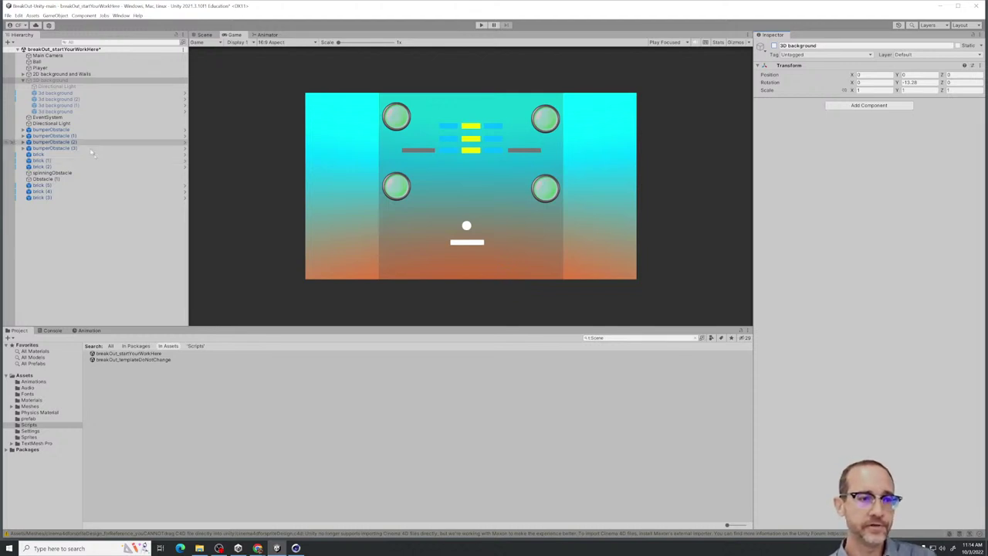
# Clear the selection in the Unity hierarchy and switch to the BreakOut: Game Design assignment page in Chrome
pyautogui.click(47, 255)
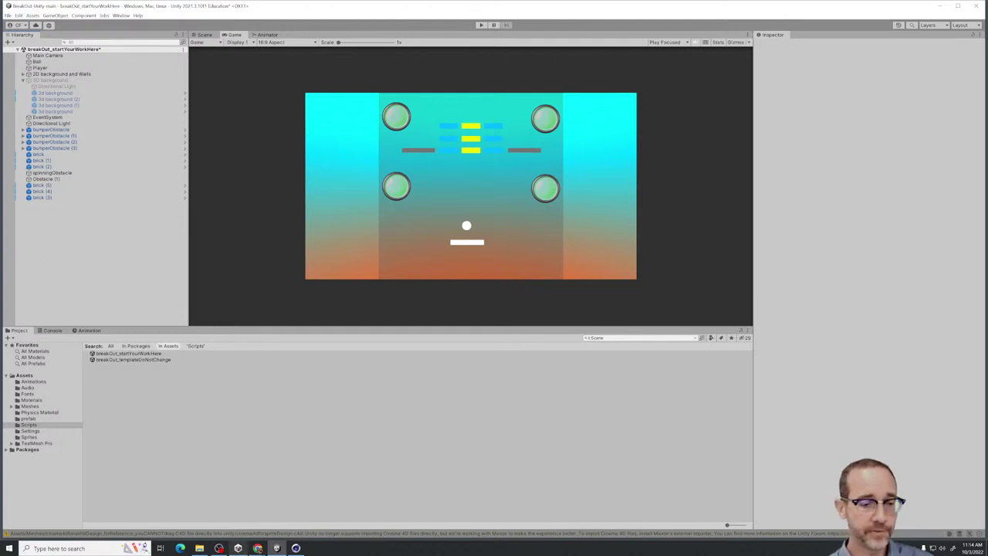
pyautogui.moveTo(257, 548)
pyautogui.click(284, 516)
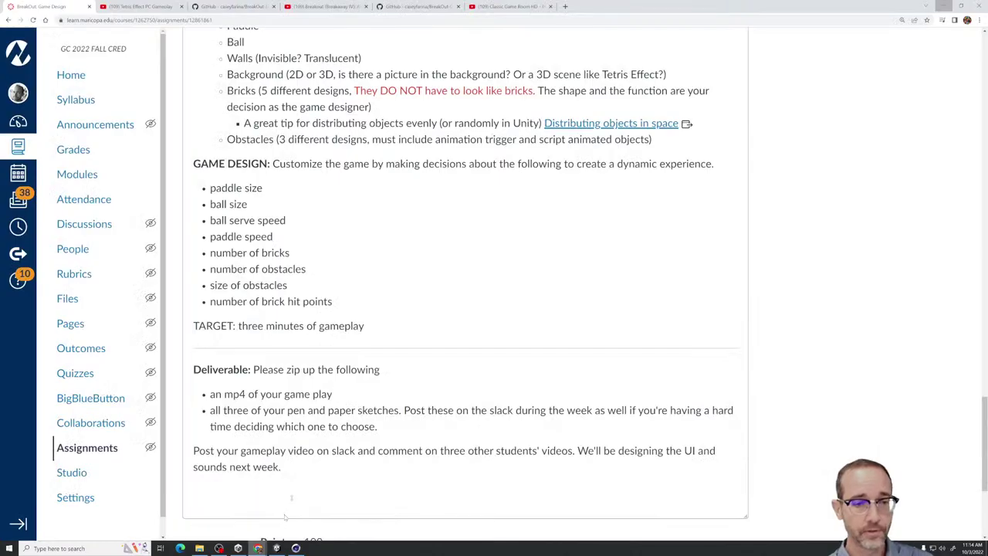
pyautogui.scroll(-3, 373, 375)
pyautogui.scroll(15, 373, 375)
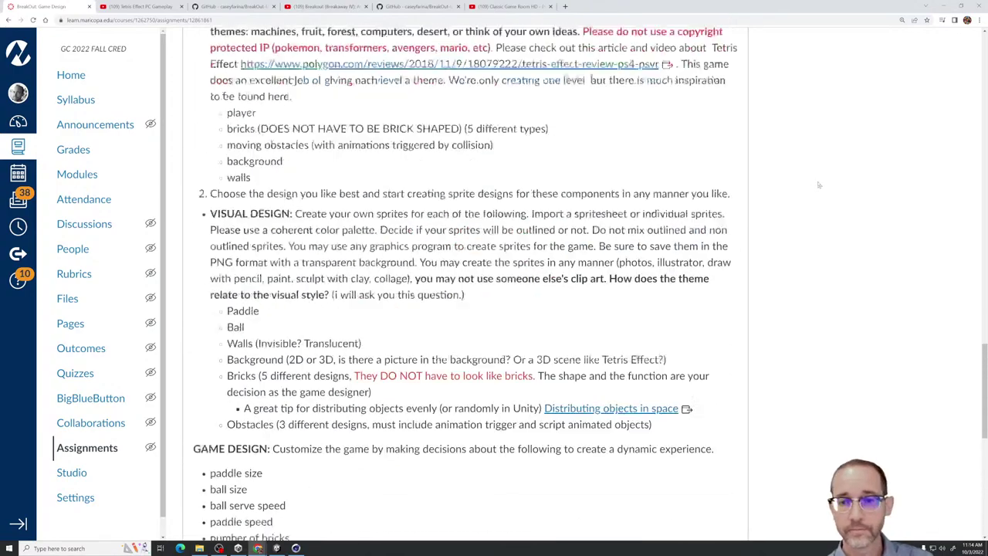
pyautogui.scroll(10, 814, 175)
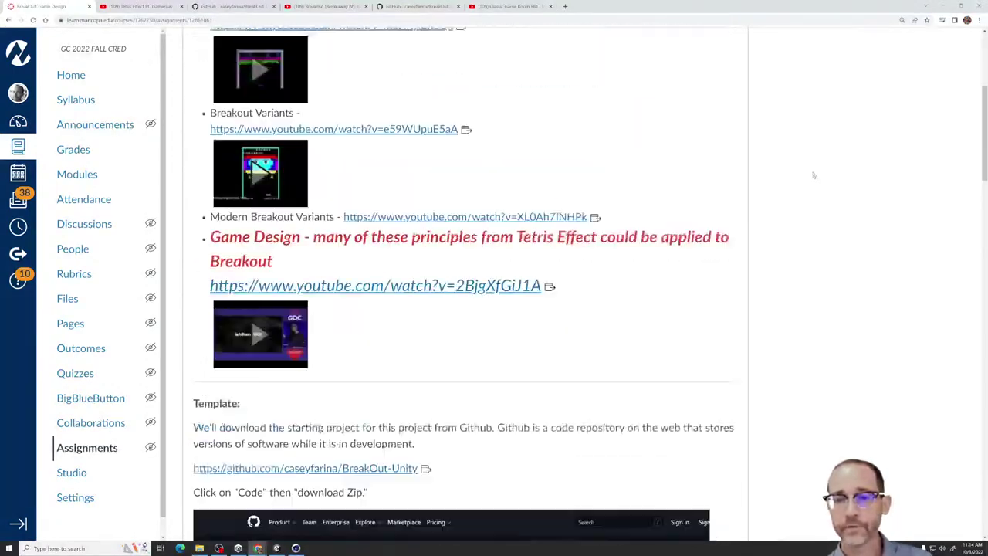
# Edit the assignment's due date to Oct 9, 2022, 11:59 PM, and save and publish it with users notified of the change
pyautogui.click(695, 107)
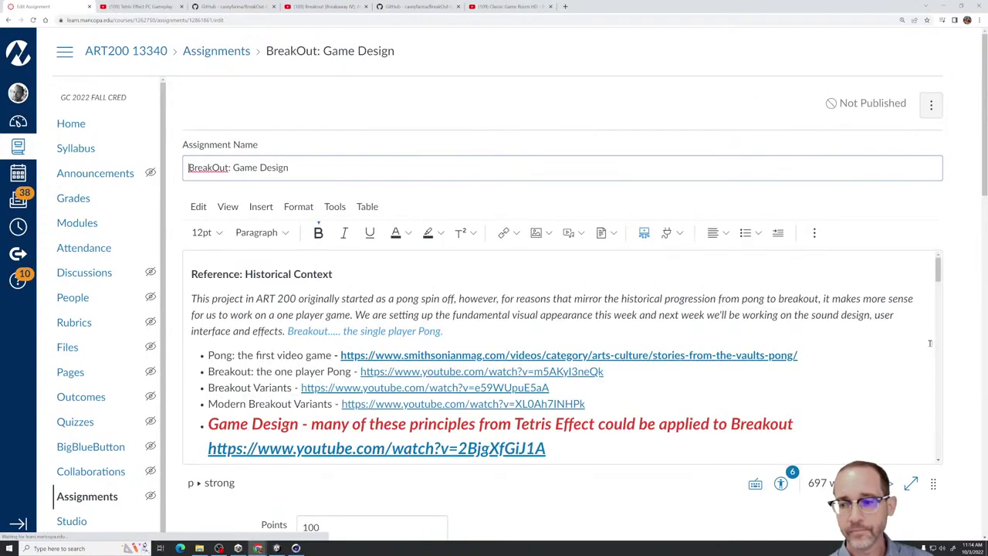
pyautogui.scroll(-9, 924, 341)
pyautogui.scroll(-5, 911, 340)
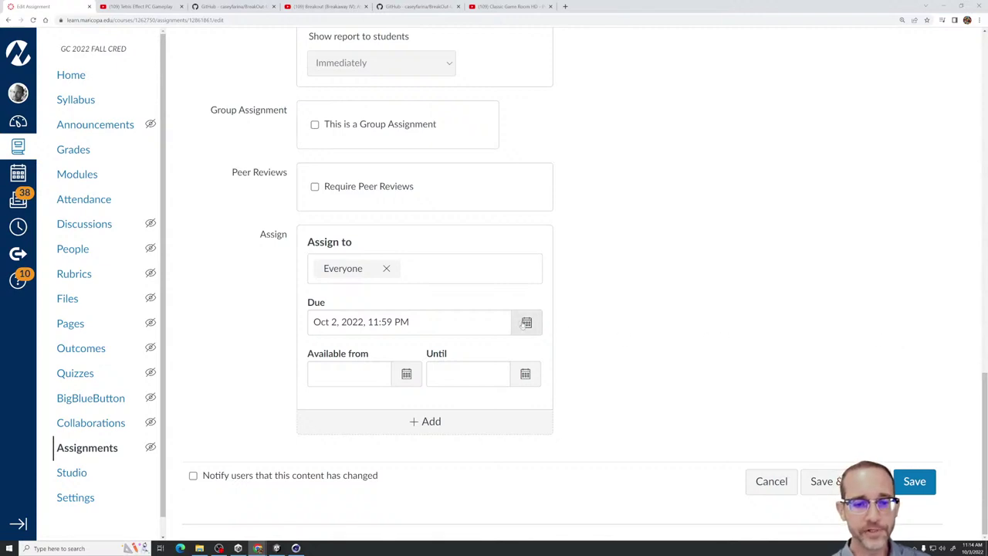
pyautogui.click(524, 326)
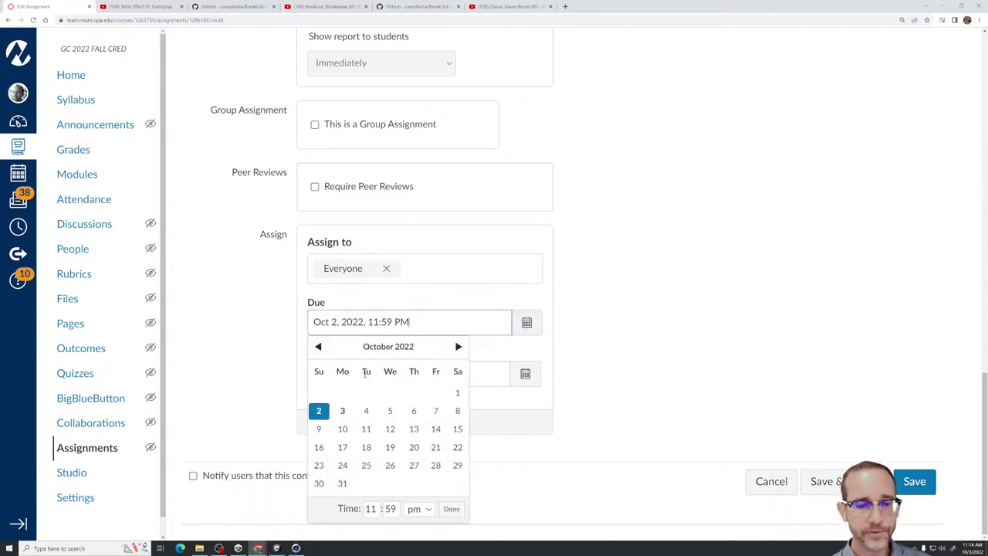
pyautogui.click(318, 428)
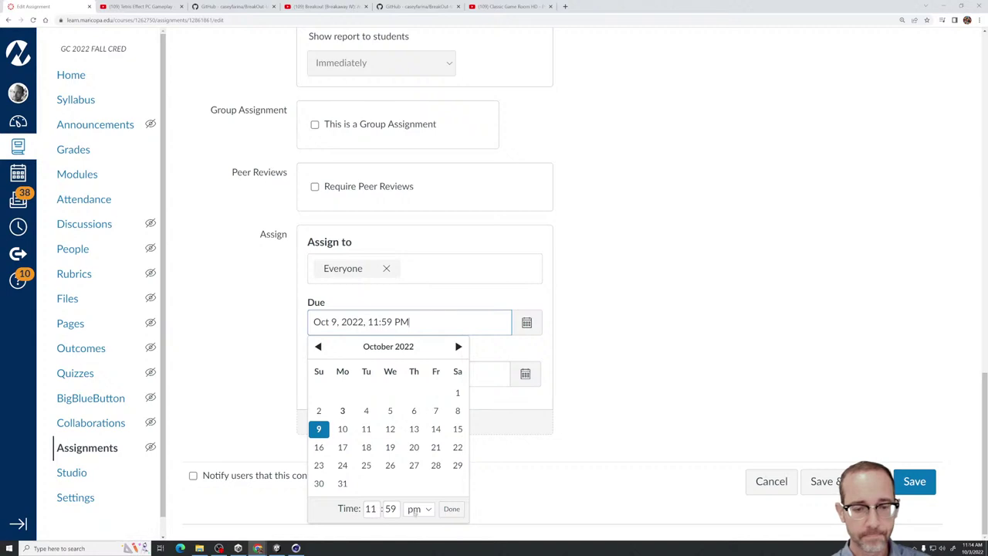
pyautogui.click(451, 509)
pyautogui.click(335, 476)
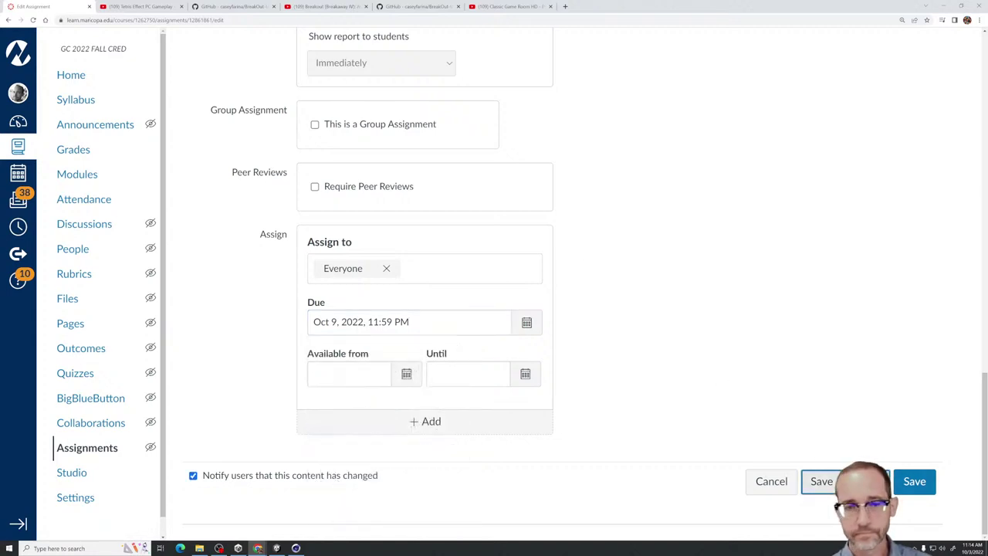
pyautogui.click(822, 480)
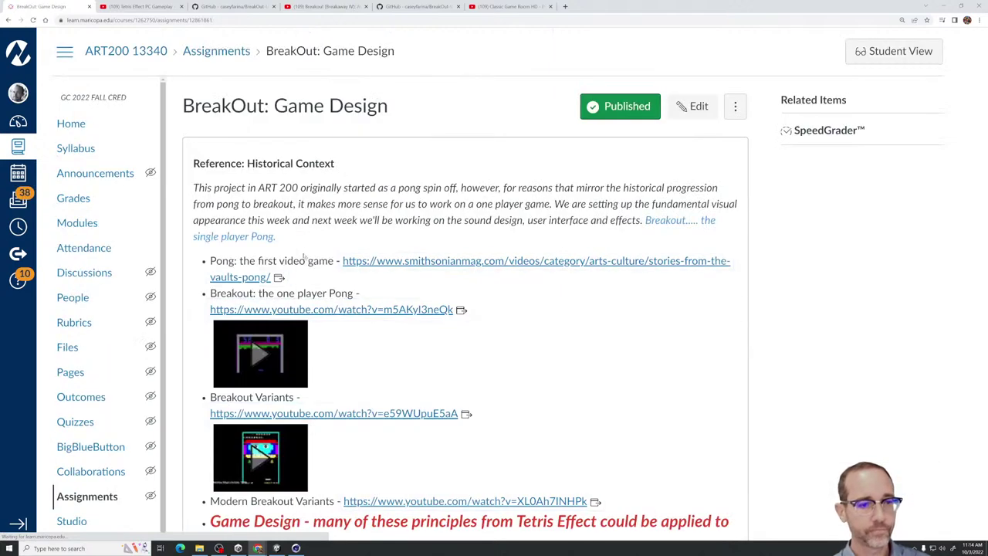
# Review the published assignment page from the reference links through the template instructions, design requirements, deliverables and due date
pyautogui.scroll(-5, 771, 272)
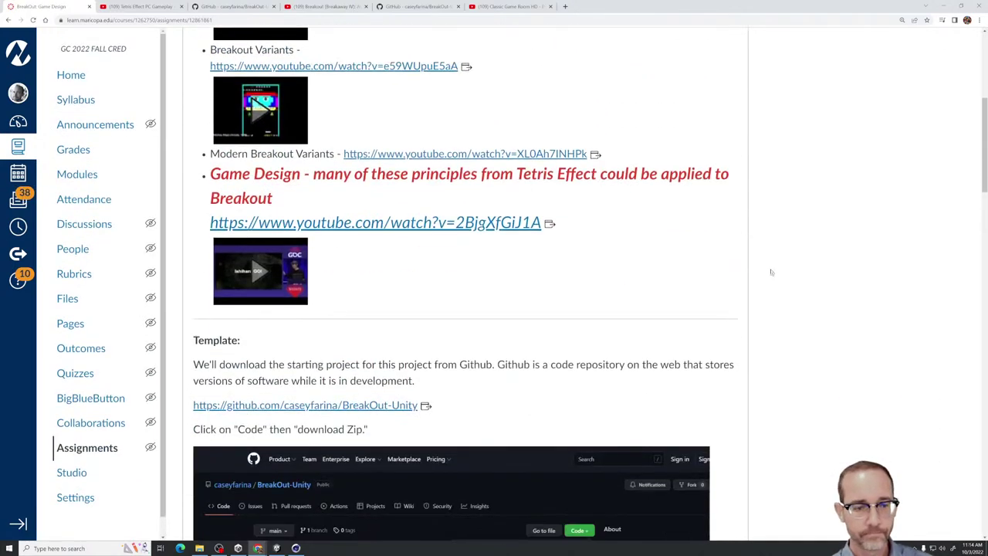
pyautogui.scroll(-10, 771, 272)
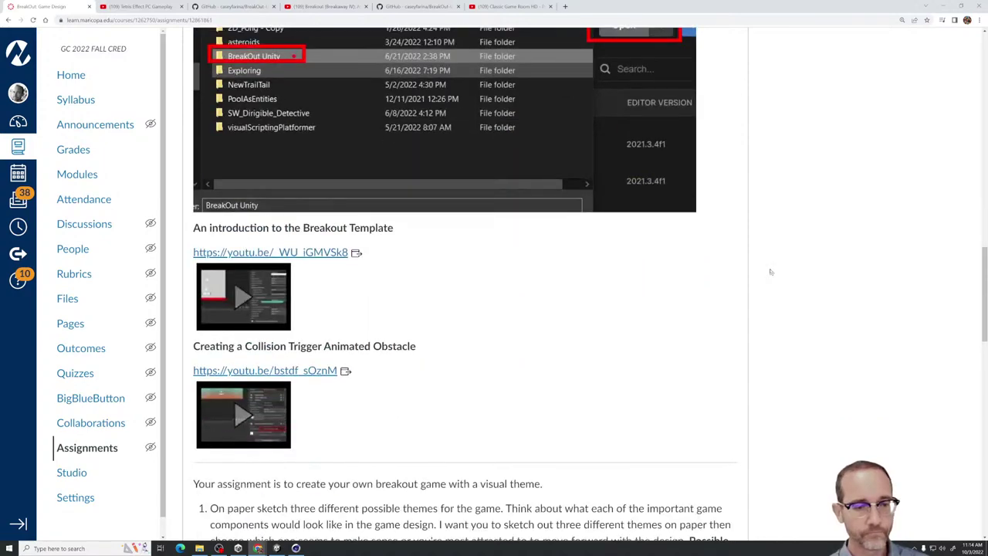
pyautogui.scroll(-9, 771, 271)
pyautogui.scroll(-5, 771, 272)
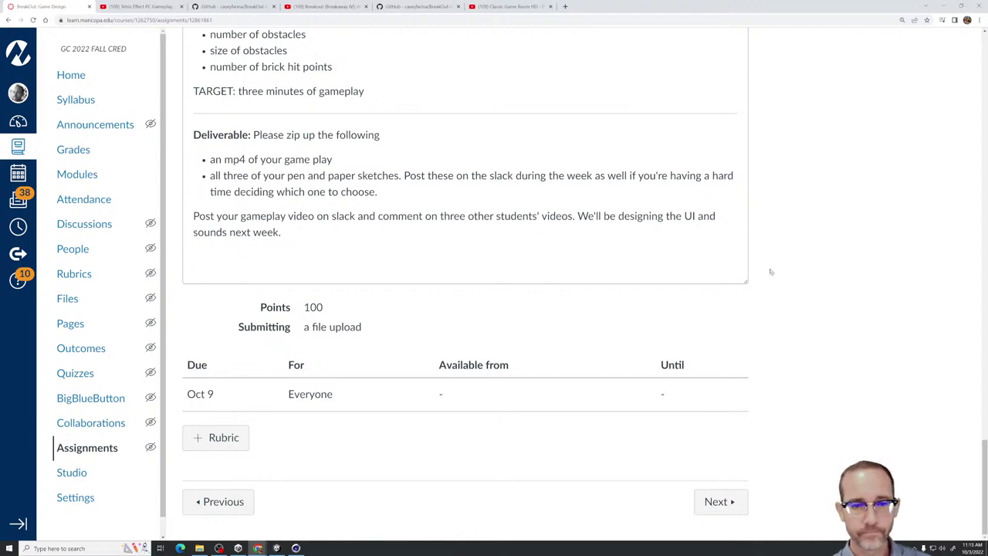
pyautogui.scroll(8, 771, 271)
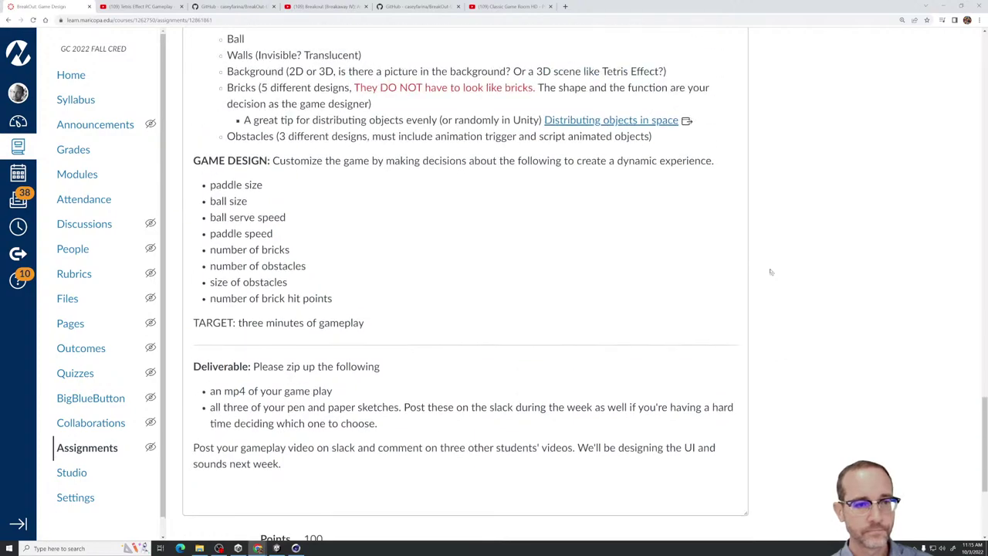
pyautogui.scroll(15, 771, 272)
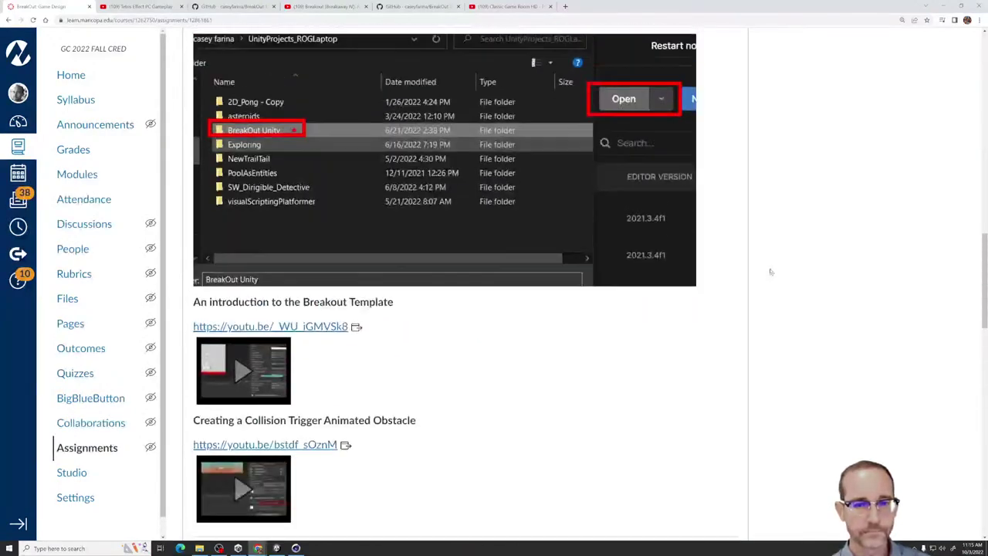
pyautogui.scroll(7, 770, 272)
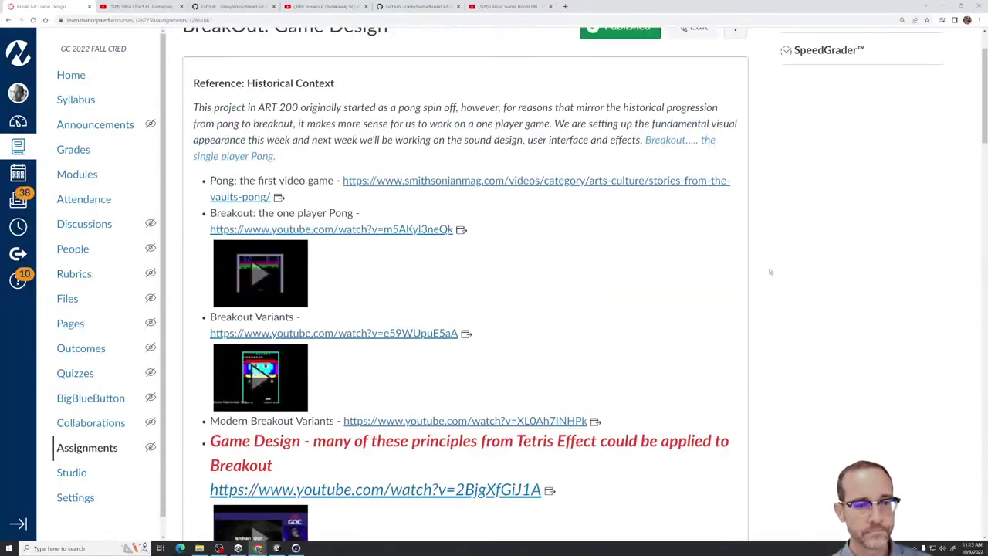
pyautogui.scroll(1, 771, 272)
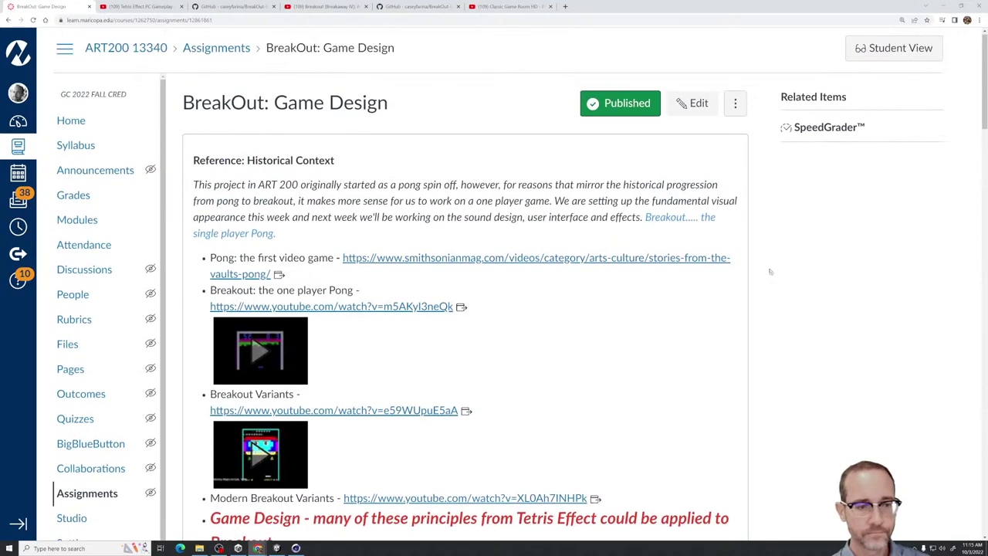
pyautogui.scroll(-2, 770, 272)
pyautogui.scroll(-2, 770, 272)
pyautogui.scroll(-5, 770, 272)
pyautogui.scroll(-5, 768, 272)
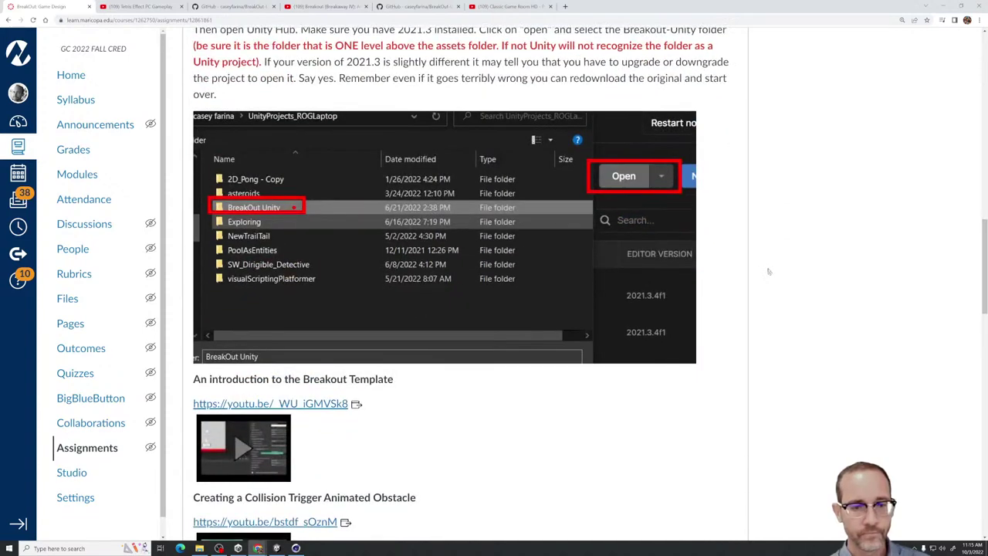